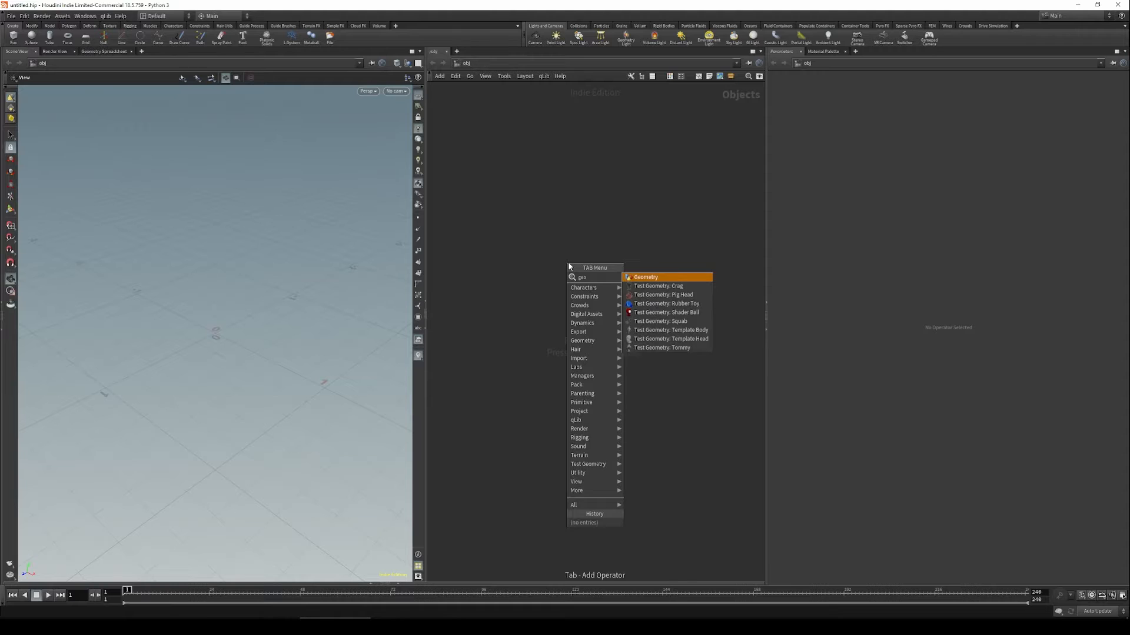
Create a Geometry object, enter its network and place a Box node there.
click(569, 265)
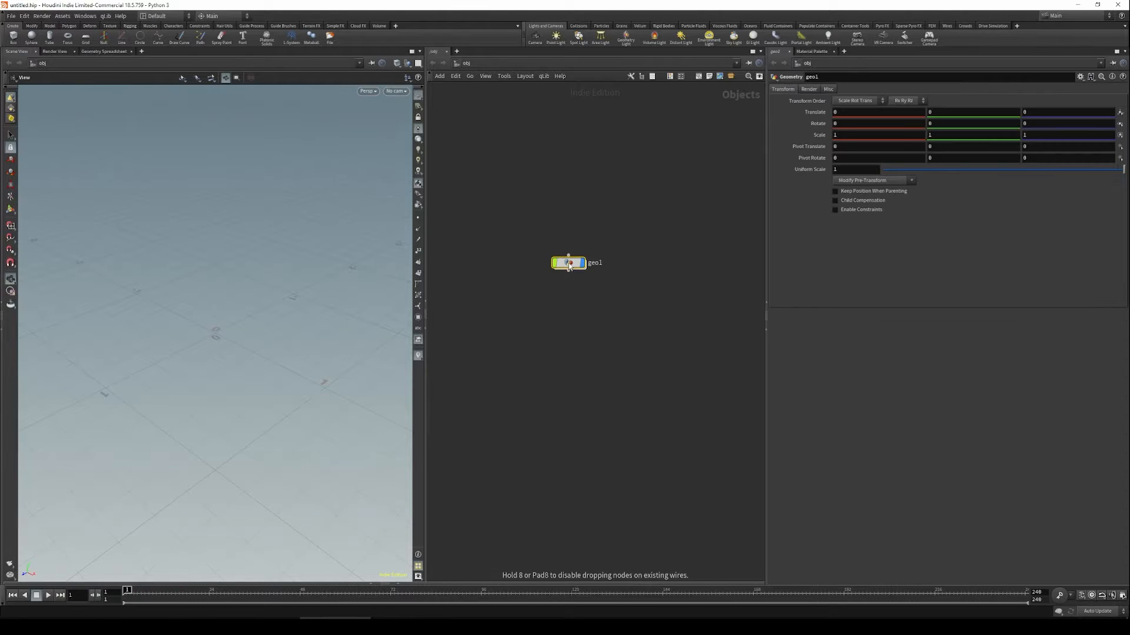
double_click(568, 265)
key(Tab)
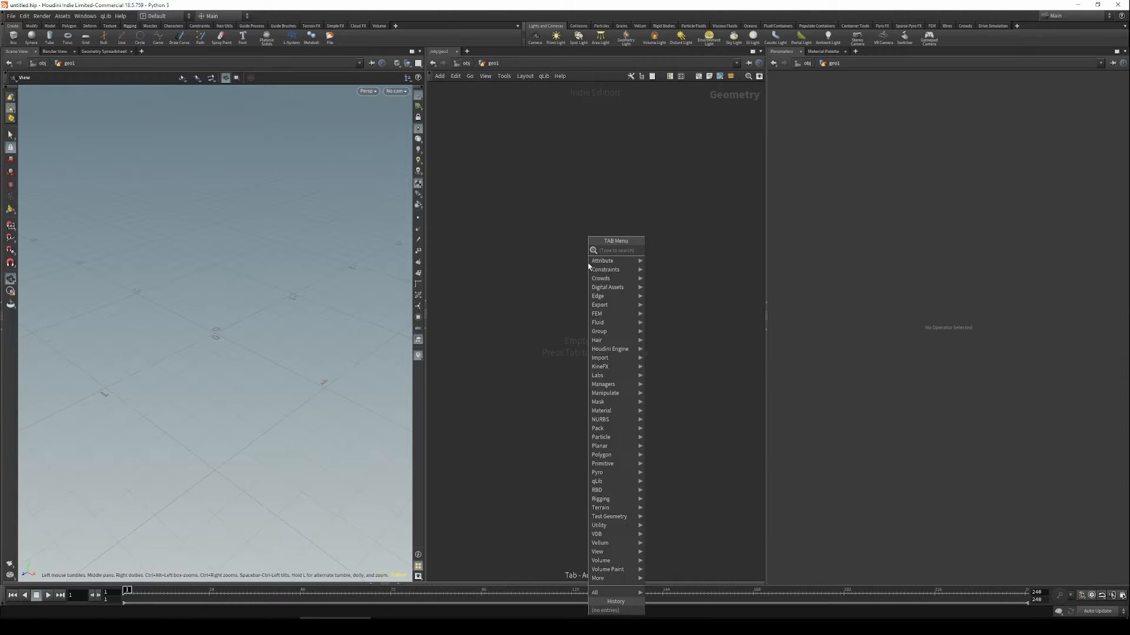
text(box)
key(Return)
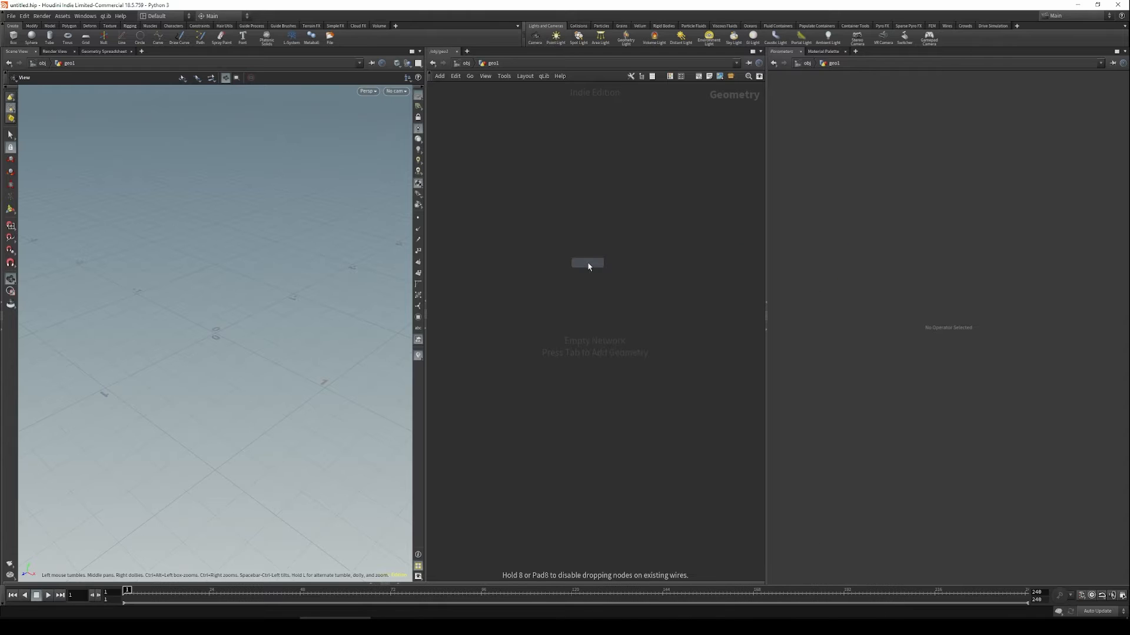
click(617, 250)
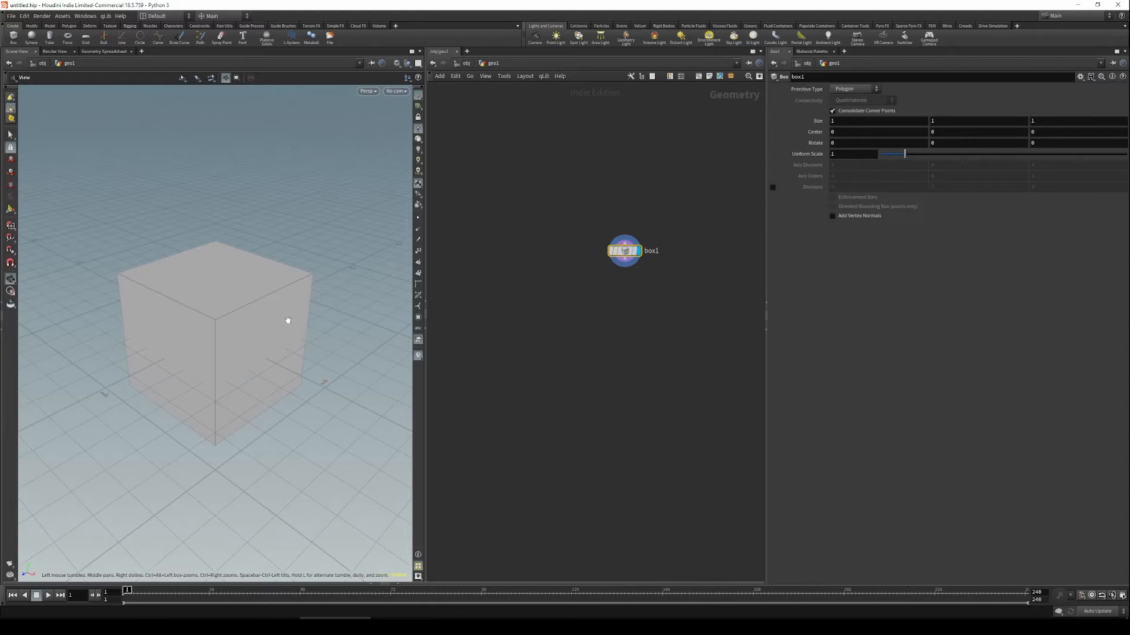
Set the box's X size to 0.2.
right_drag(261, 297, 149, 330)
middle_drag(258, 322, 222, 360)
drag(221, 361, 187, 356)
right_drag(187, 355, 123, 381)
right_drag(236, 396, 271, 376)
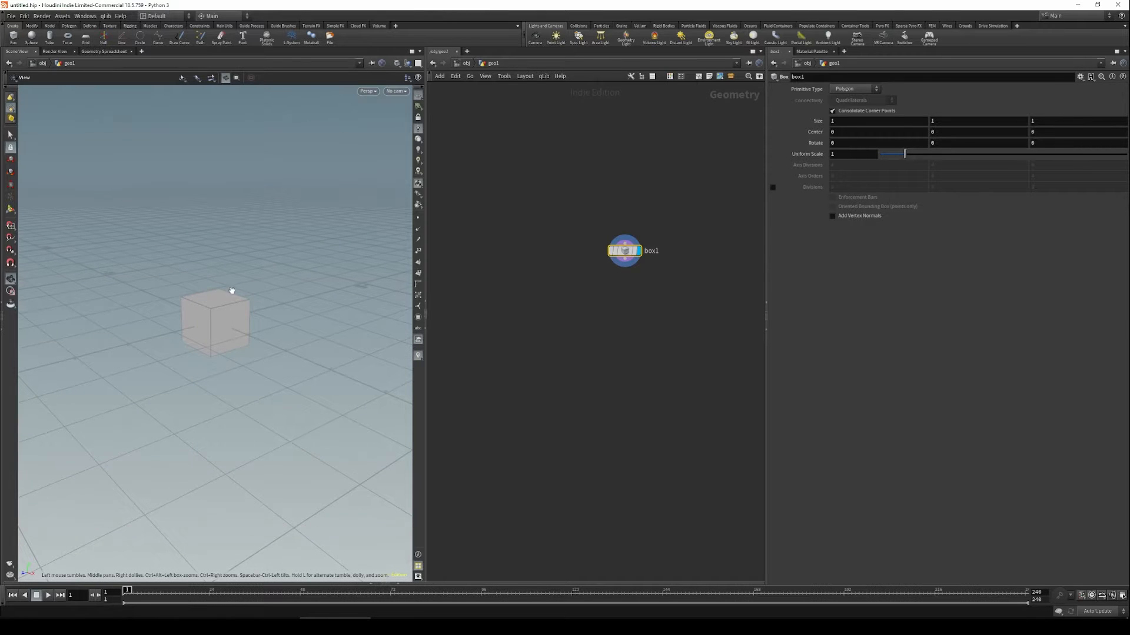
middle_drag(240, 292, 242, 343)
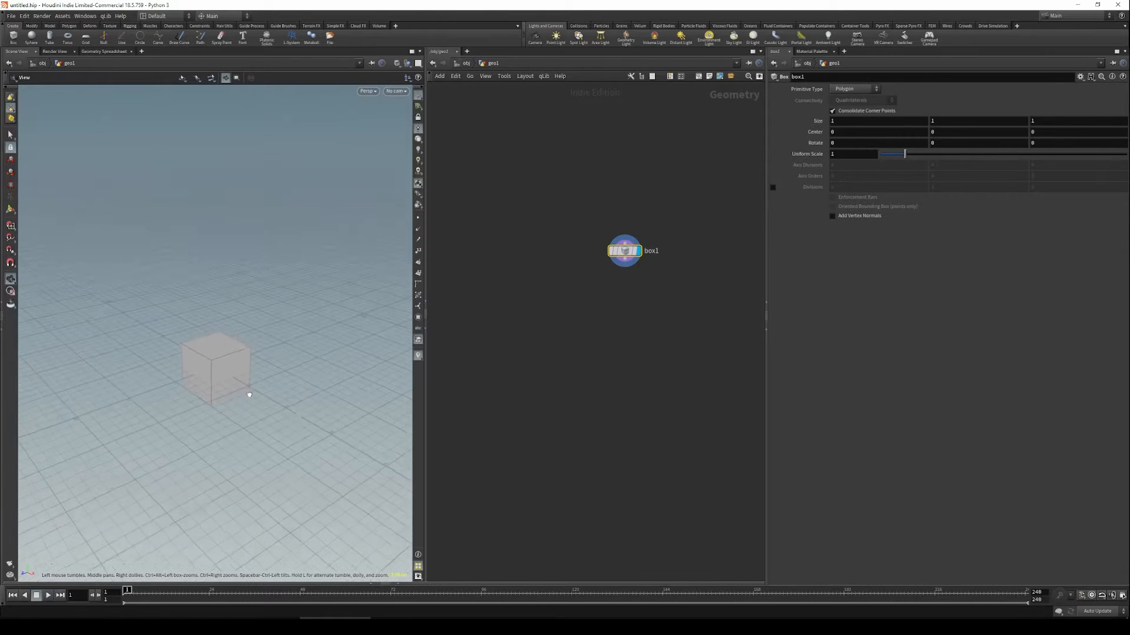
drag(697, 309, 556, 222)
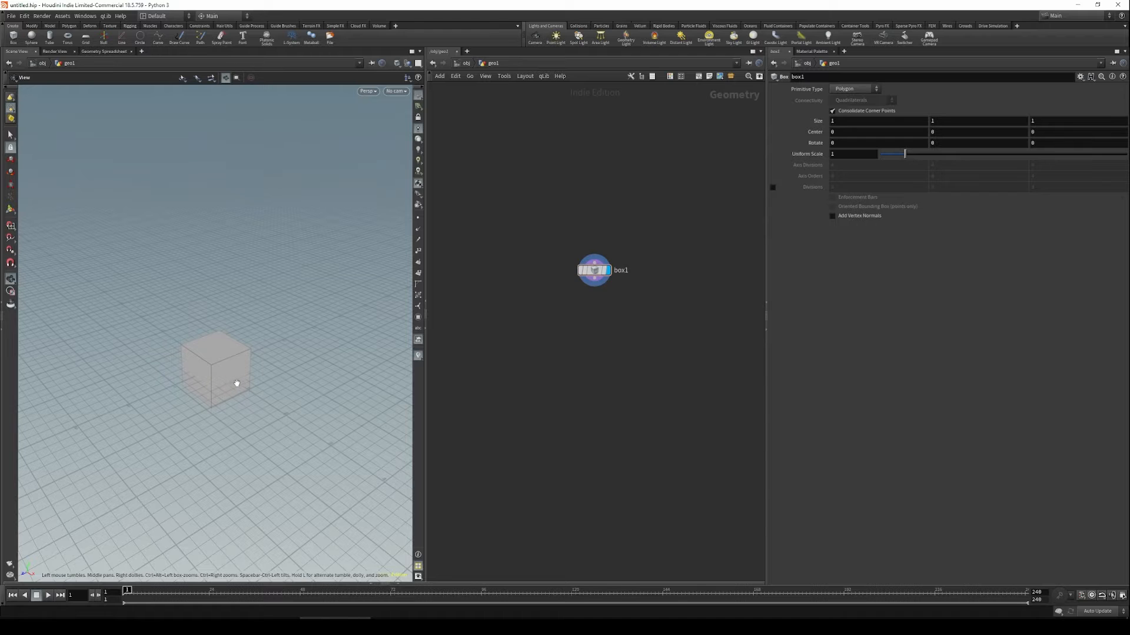
drag(843, 121, 729, 120)
text(0.2)
key(Return)
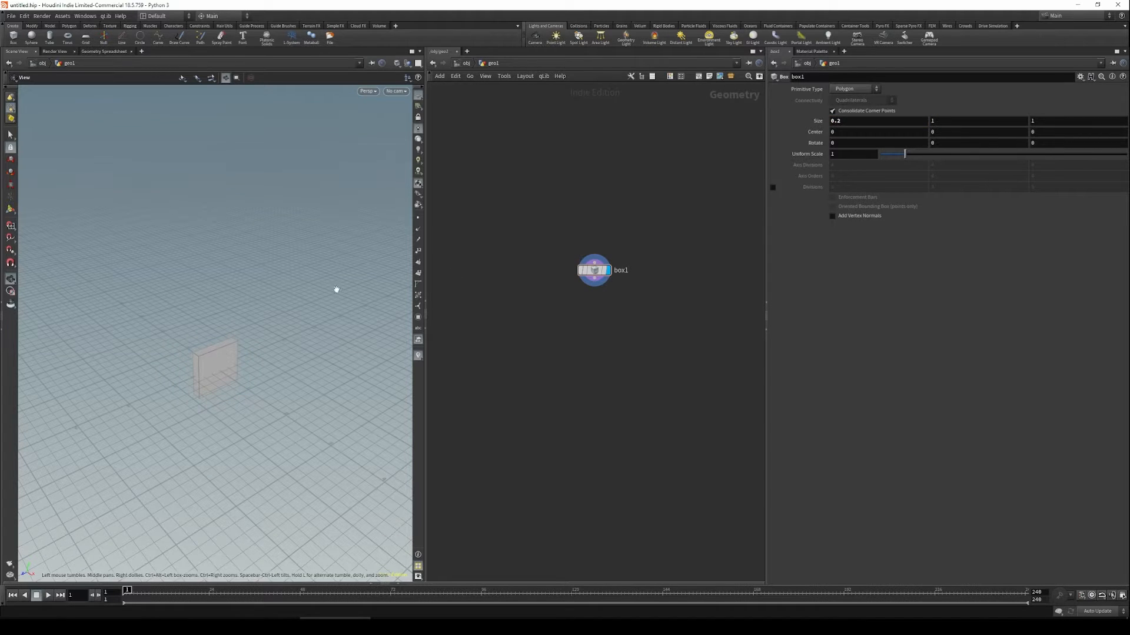
Set the box's Y and Z sizes to 5 to form a square wall panel.
drag(292, 357, 358, 298)
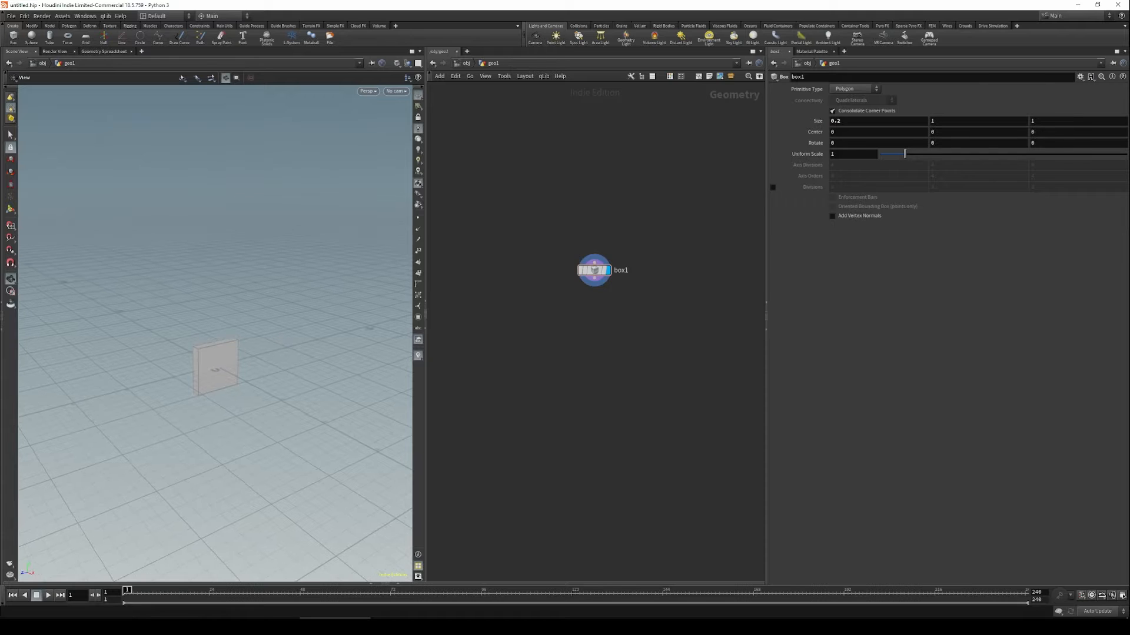
double_click(976, 121)
text(5)
key(Return)
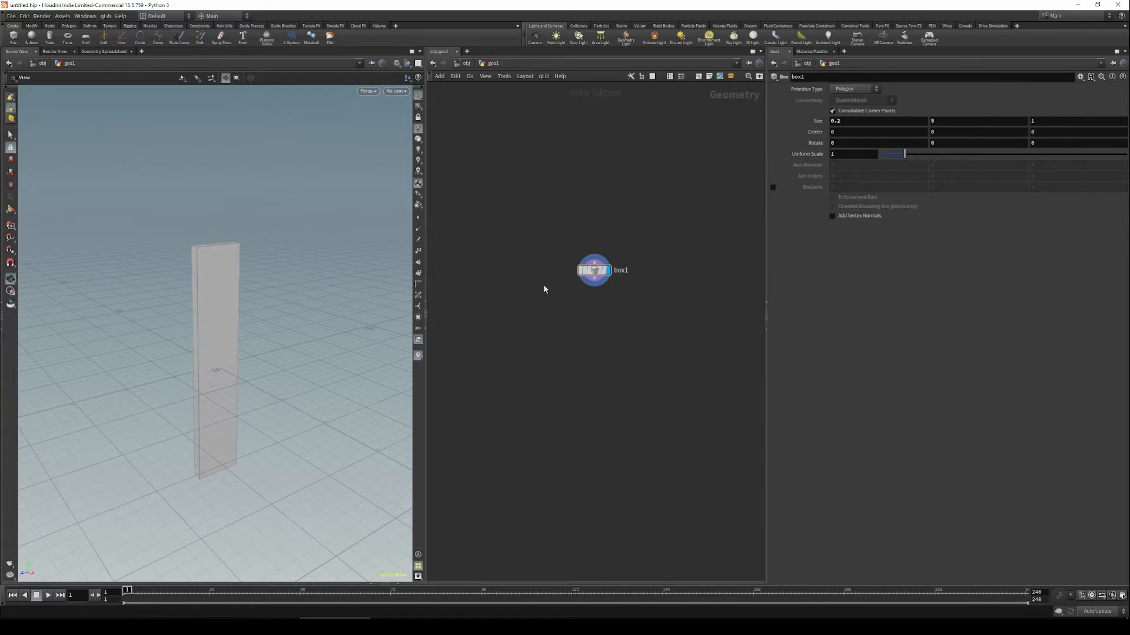
double_click(1049, 120)
text(5)
key(Return)
drag(390, 277, 94, 391)
drag(248, 367, 234, 361)
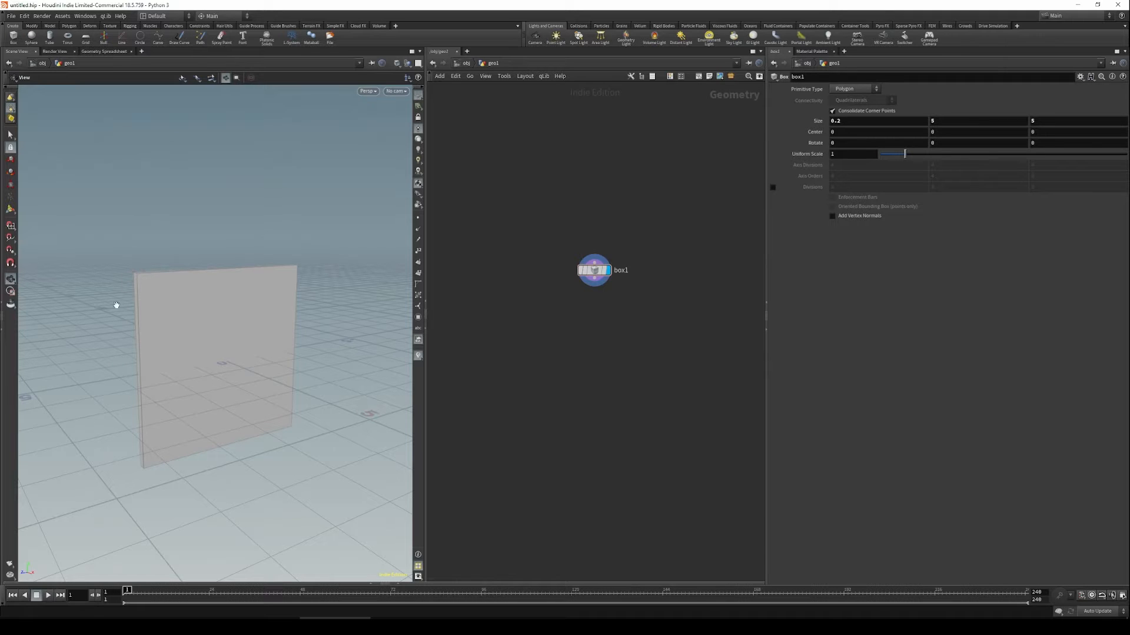
mouse_move(134, 274)
mouse_down()
mouse_move(112, 350)
mouse_move(156, 462)
mouse_up()
mouse_move(88, 374)
mouse_down()
mouse_move(165, 373)
mouse_move(121, 353)
mouse_move(141, 353)
mouse_up()
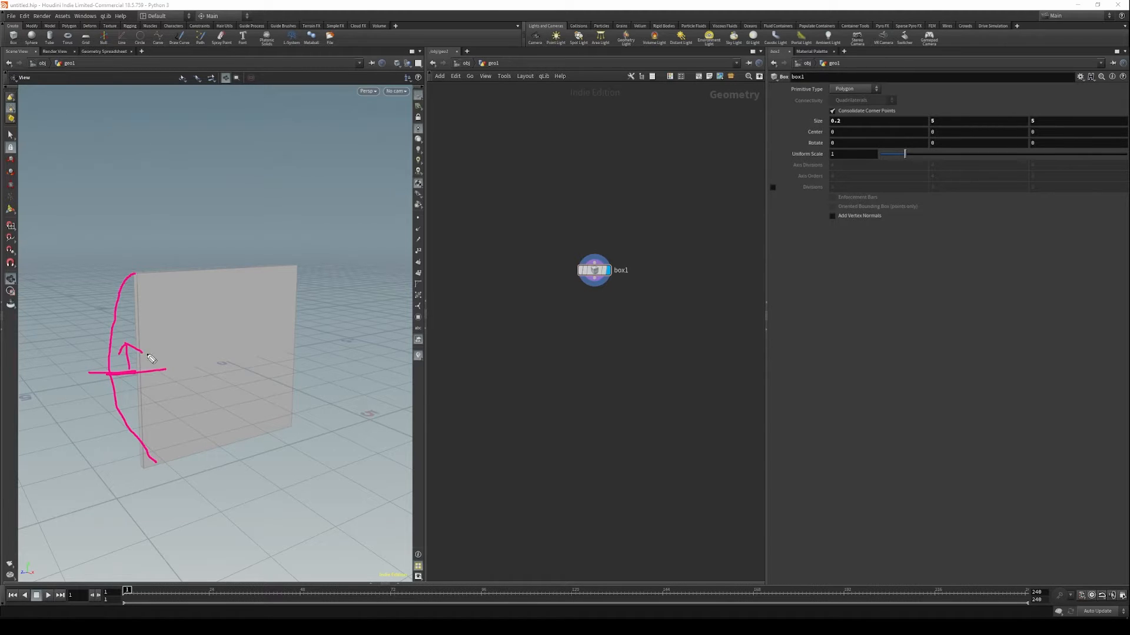
key(Escape)
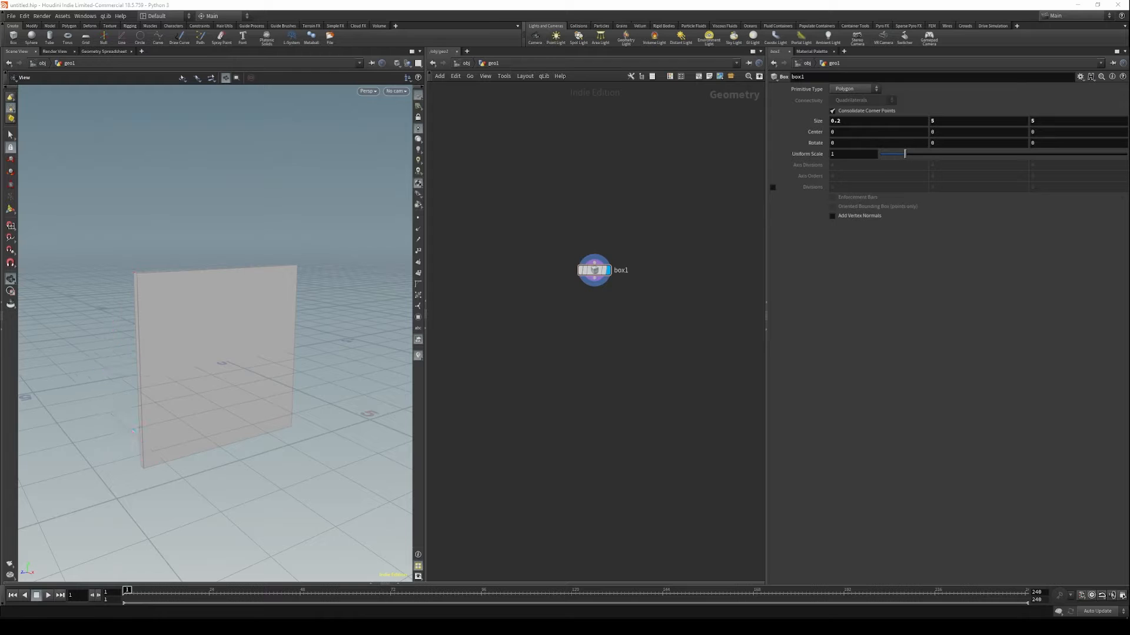
Set the box's Y center to 2.5 to raise it onto the ground plane.
middle_drag(585, 328, 577, 323)
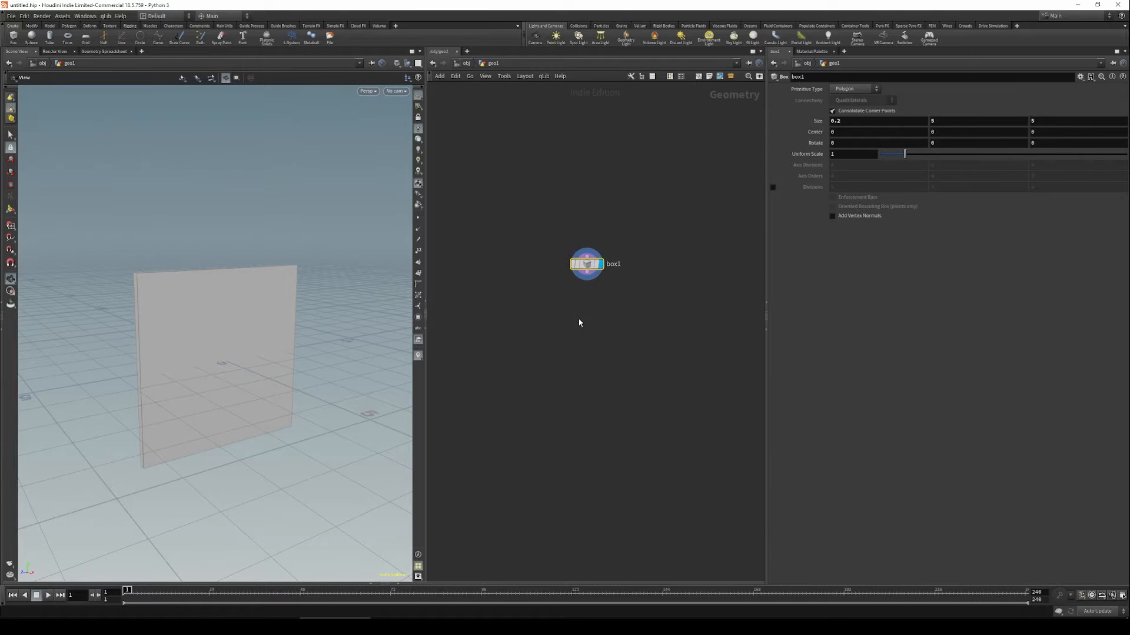
click(930, 121)
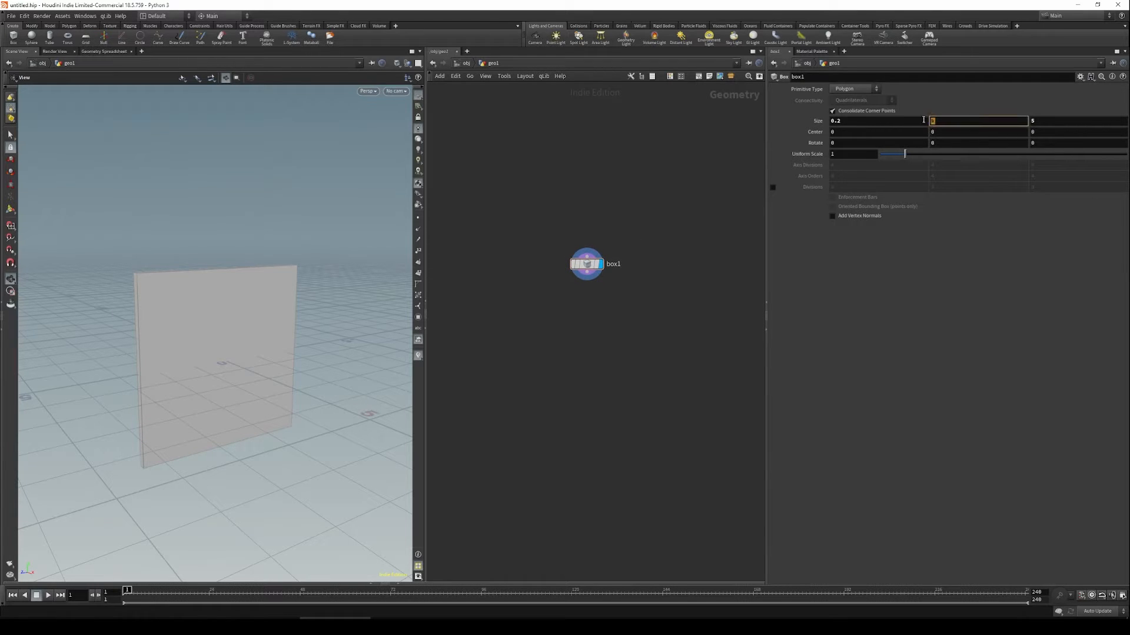
click(933, 131)
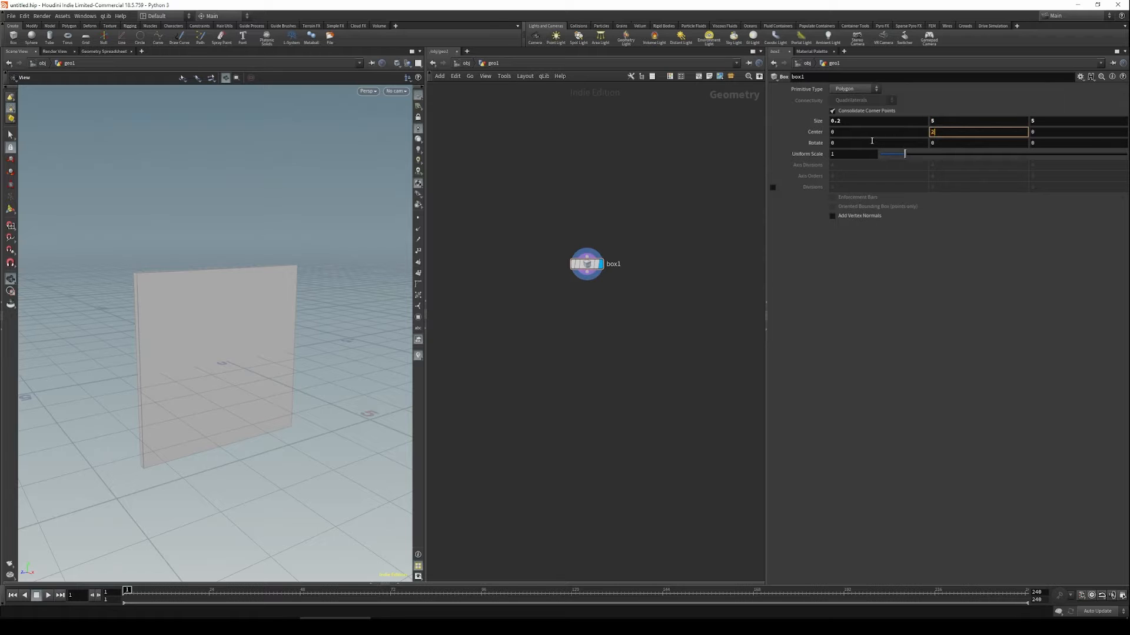
text(2.5)
key(Return)
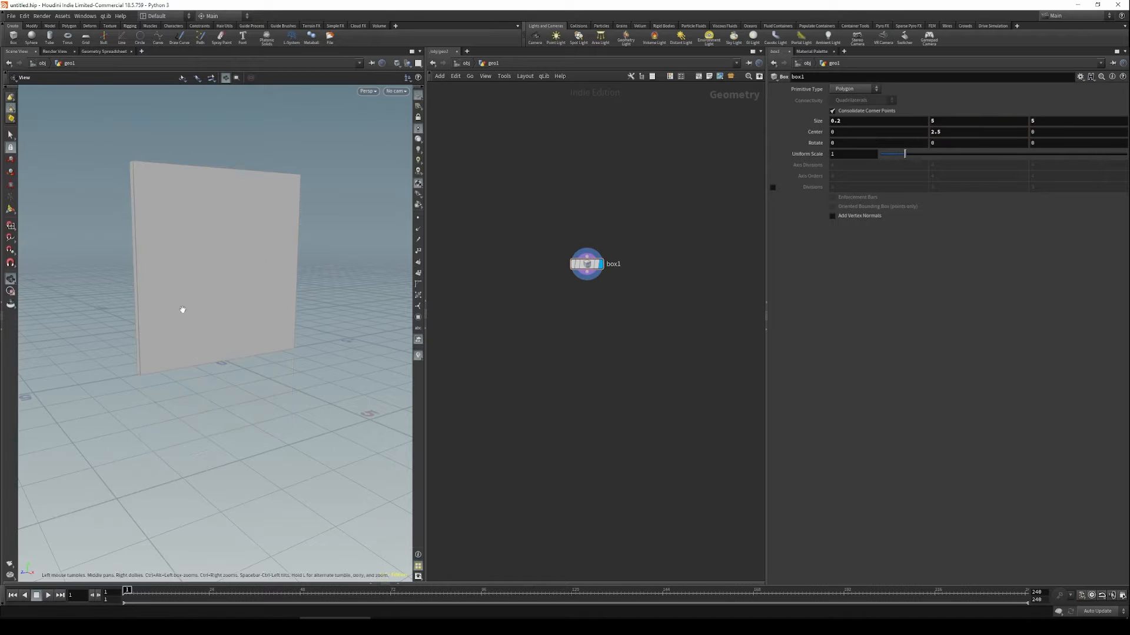
drag(266, 359, 264, 412)
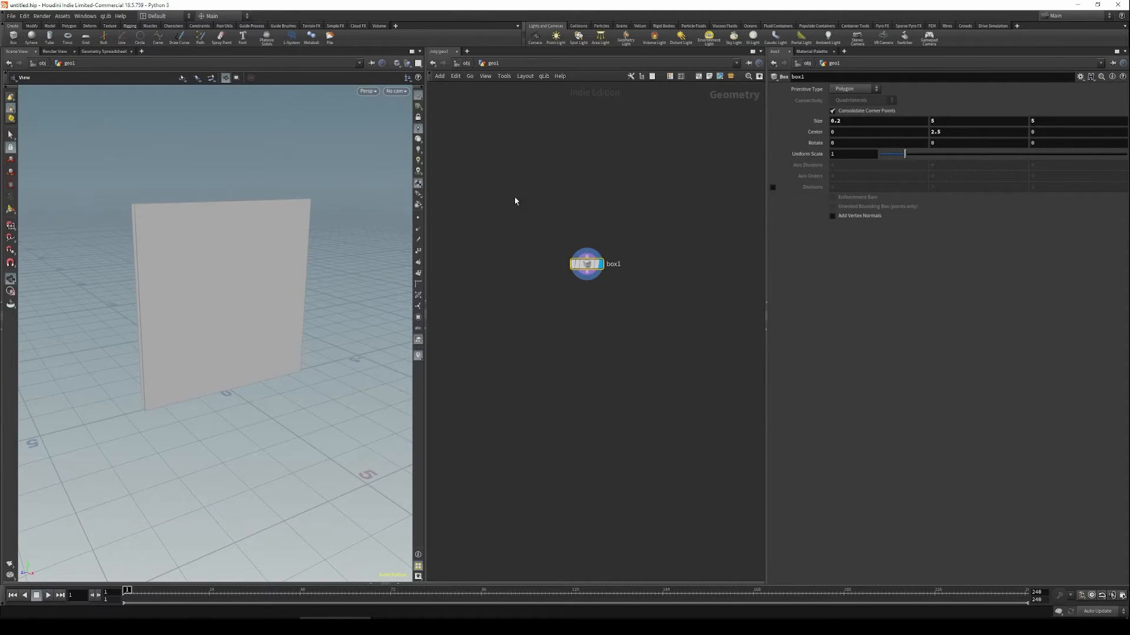
Copy the box's Y size parameter, paste it as a relative reference into Y center, and complete the expression as ch("sizey")/2.
click(946, 117)
right_click(950, 121)
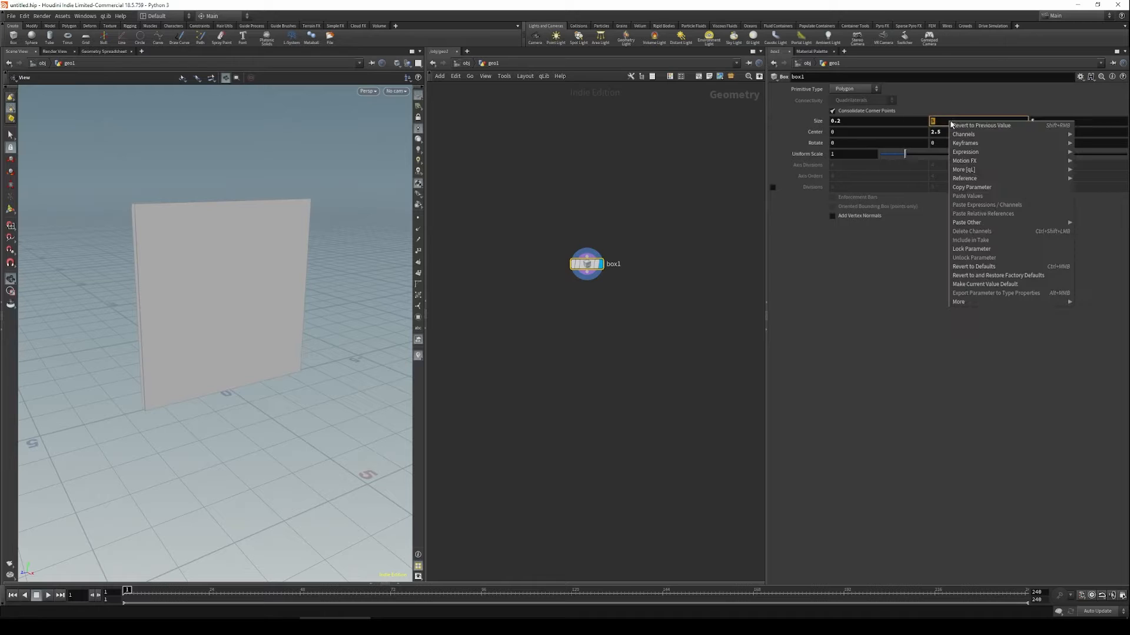
click(972, 187)
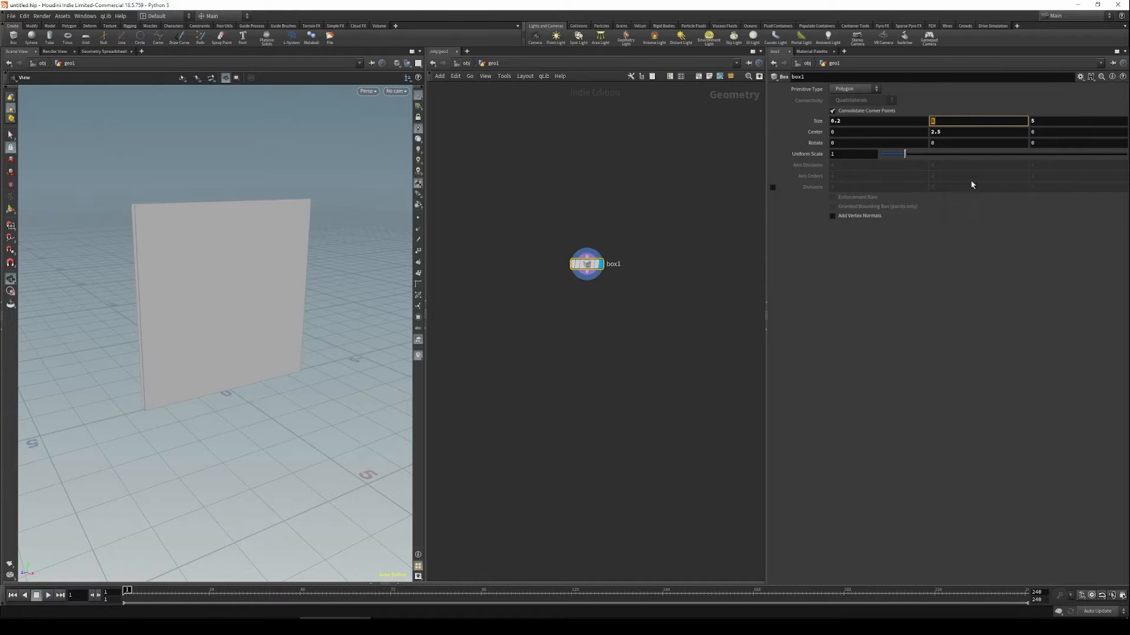
right_click(950, 133)
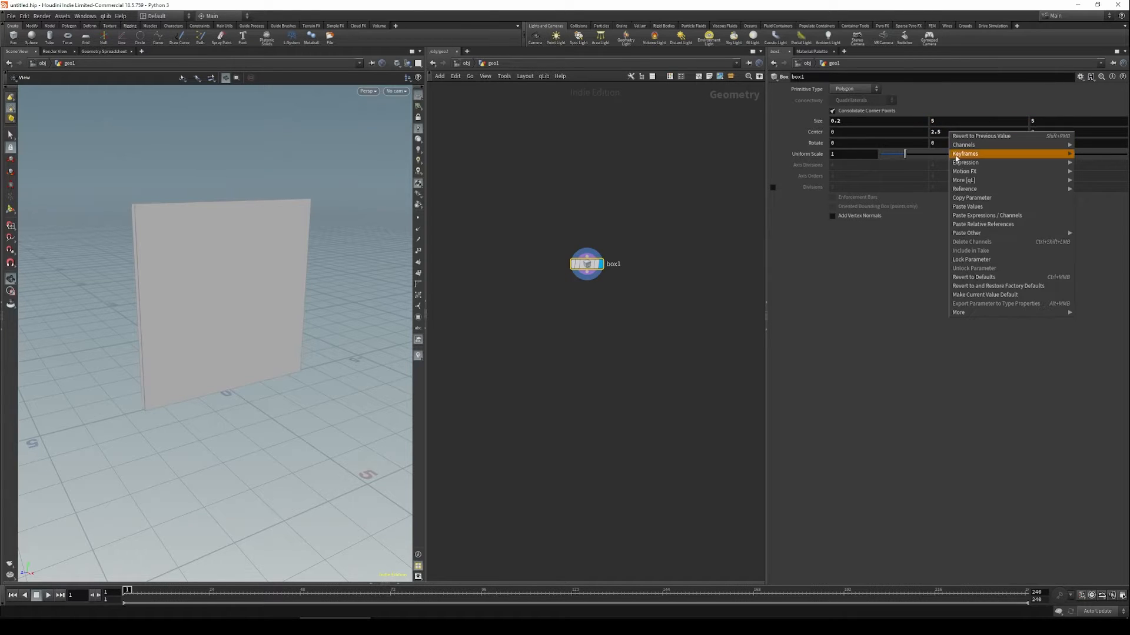
click(1020, 226)
click(992, 133)
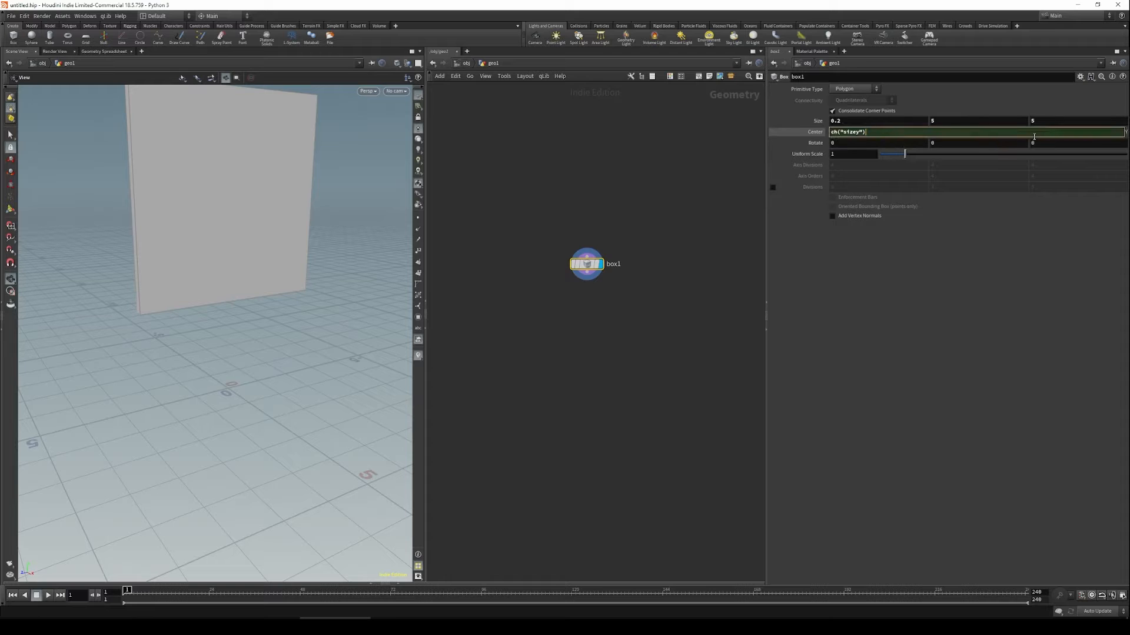
key(Return)
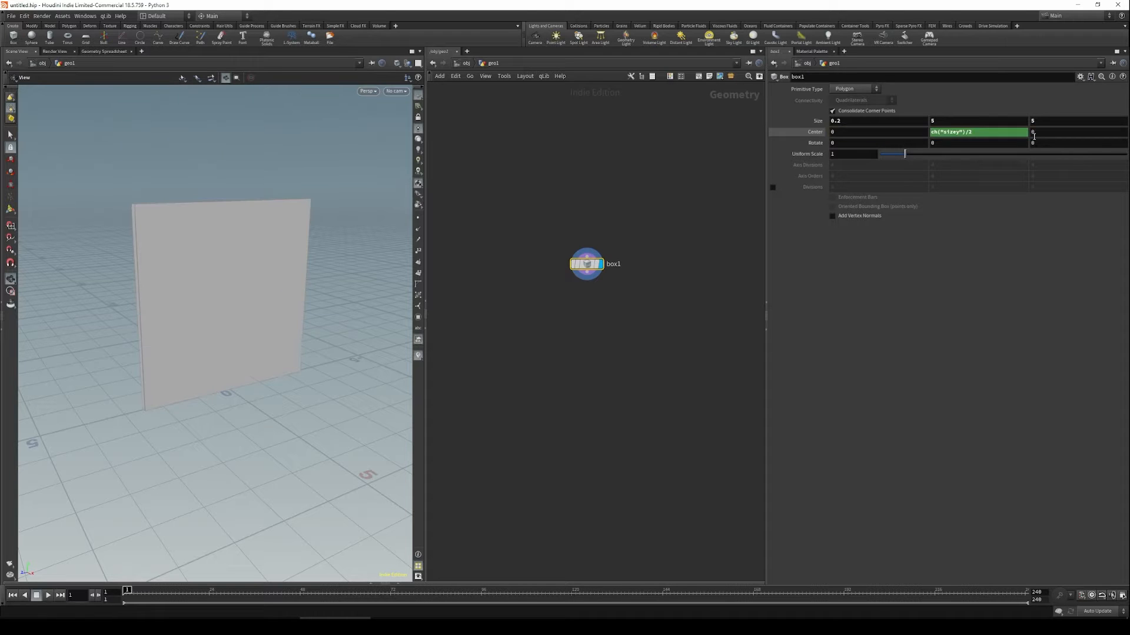
Vary the box's Y size to test the height-driven center, and set the size back to 5.
drag(194, 396, 306, 365)
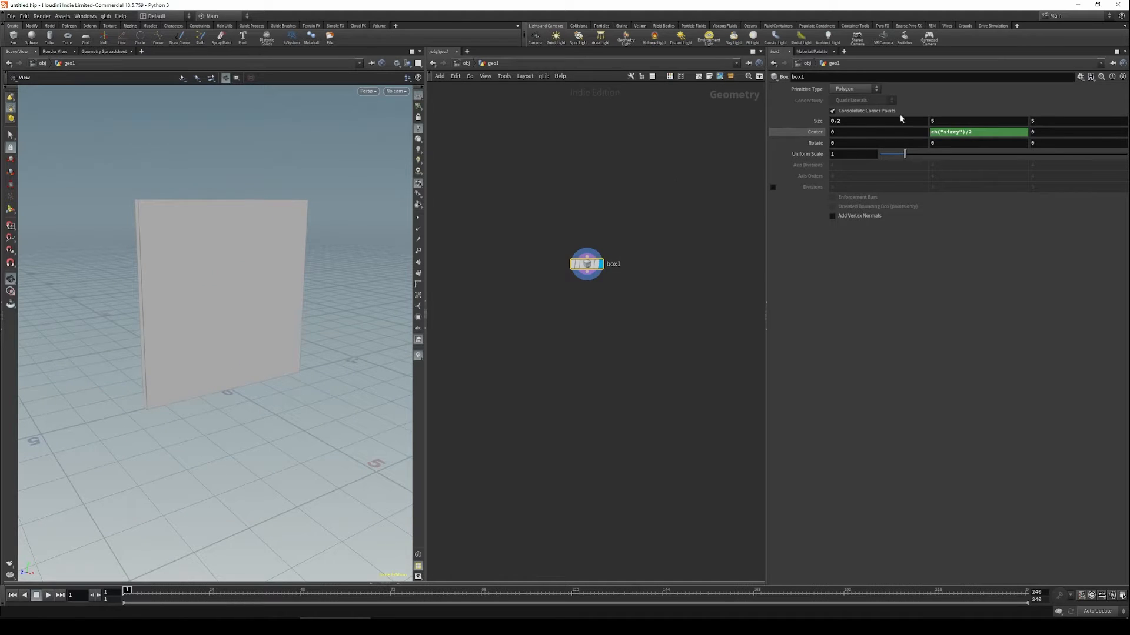
middle_drag(946, 120, 984, 121)
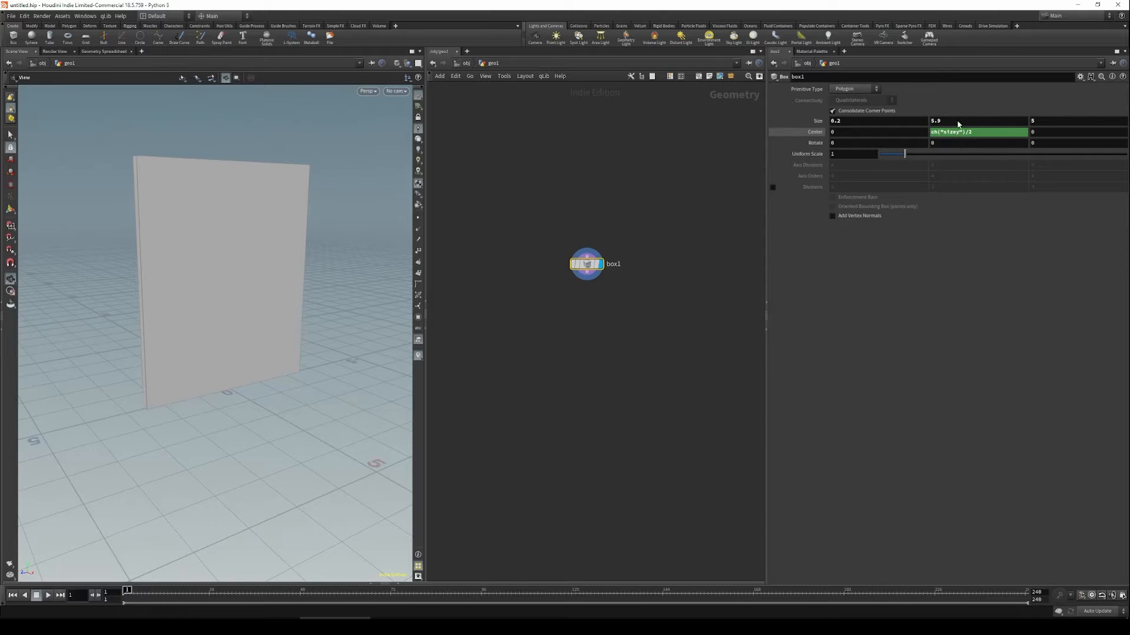
text(5)
key(Return)
Remove the expression from the box's Y center and reset the value to 0.
drag(323, 285, 353, 278)
click(604, 293)
middle_drag(604, 293, 607, 311)
drag(628, 327, 515, 261)
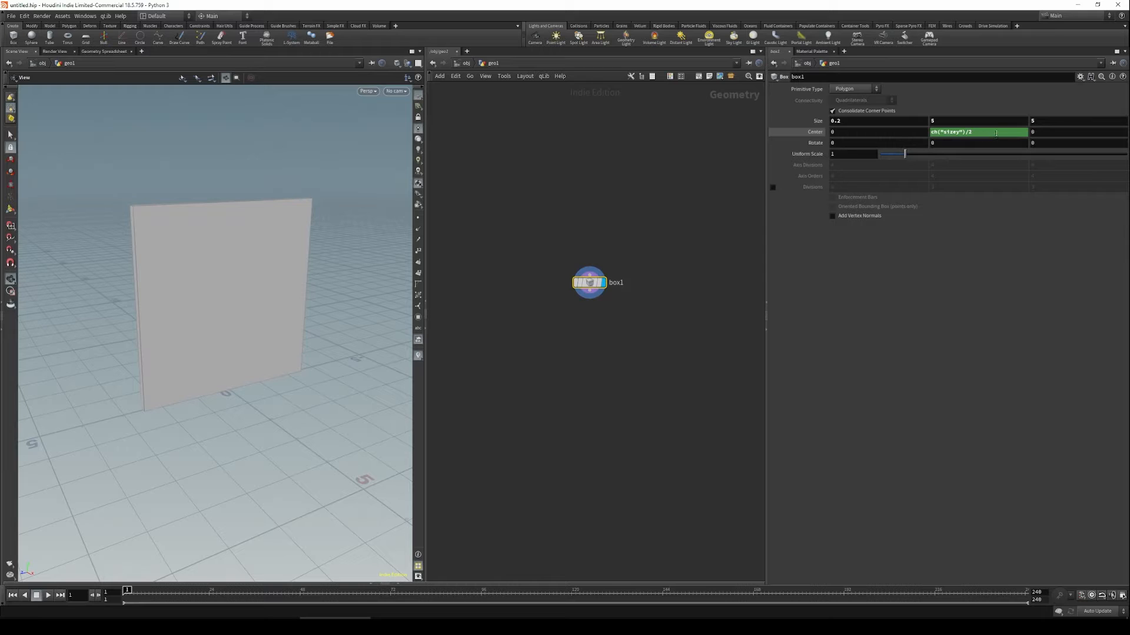
key(Return)
click(973, 134)
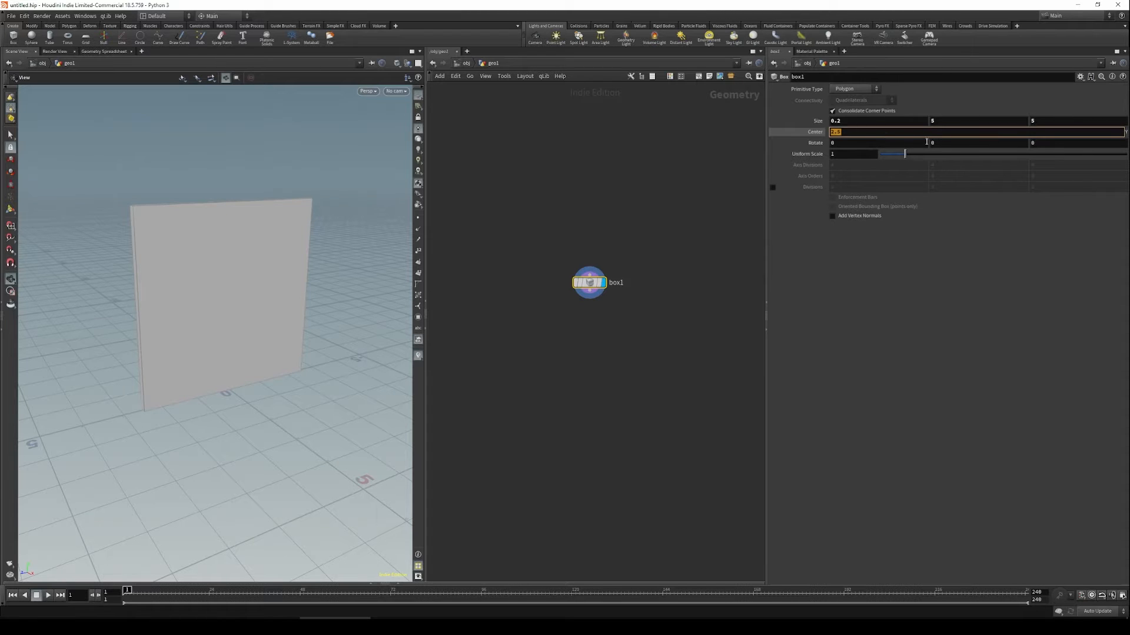
text(0)
key(Return)
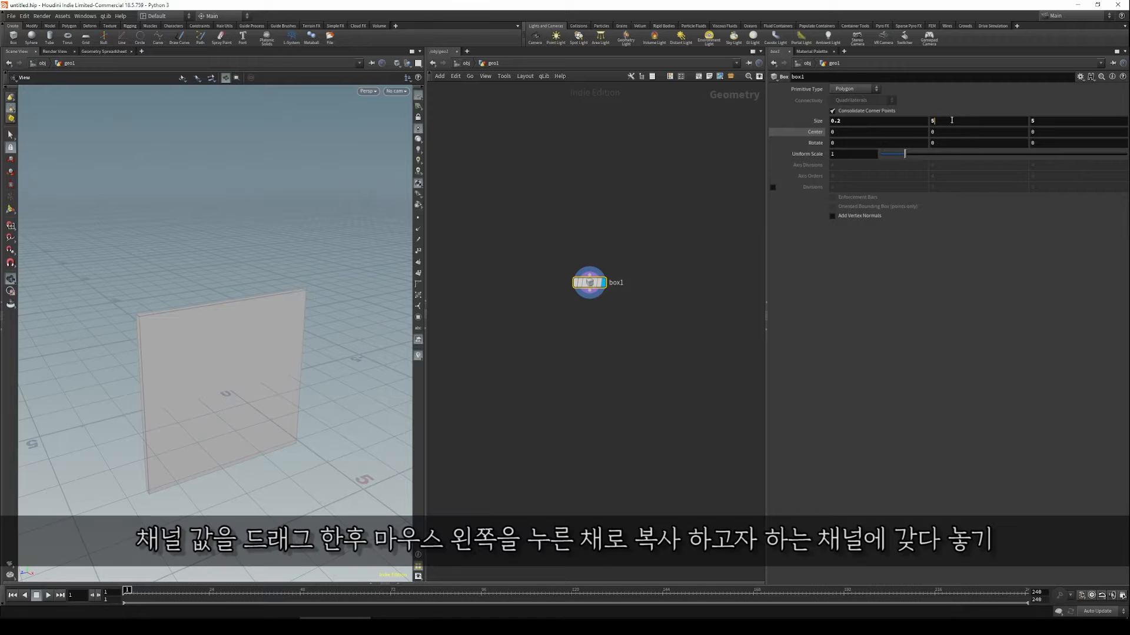
Link the box's Y center to its Y size with a relative channel reference and divide it by 2, giving ch("sizey")/2.
drag(925, 121, 905, 121)
drag(947, 131, 948, 132)
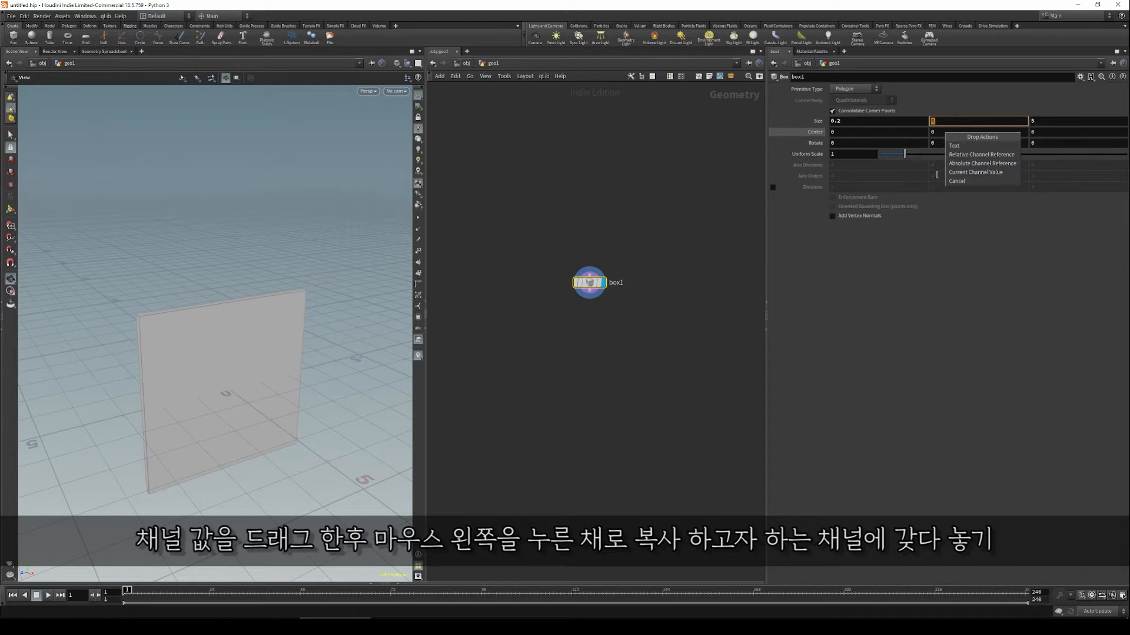
click(977, 157)
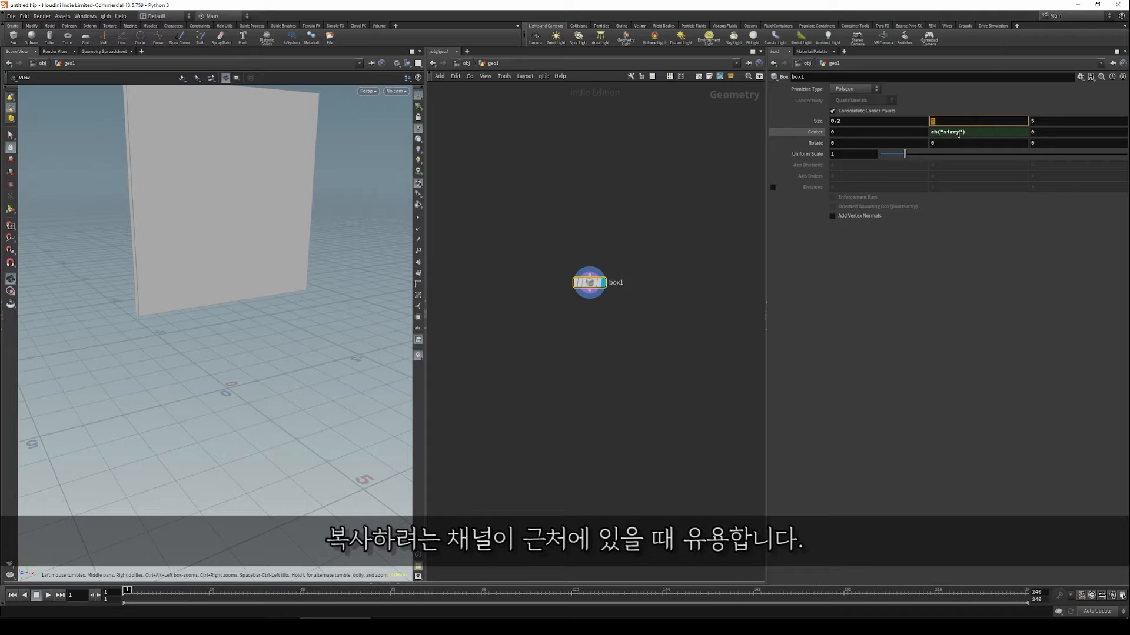
click(981, 133)
text(/2)
key(Return)
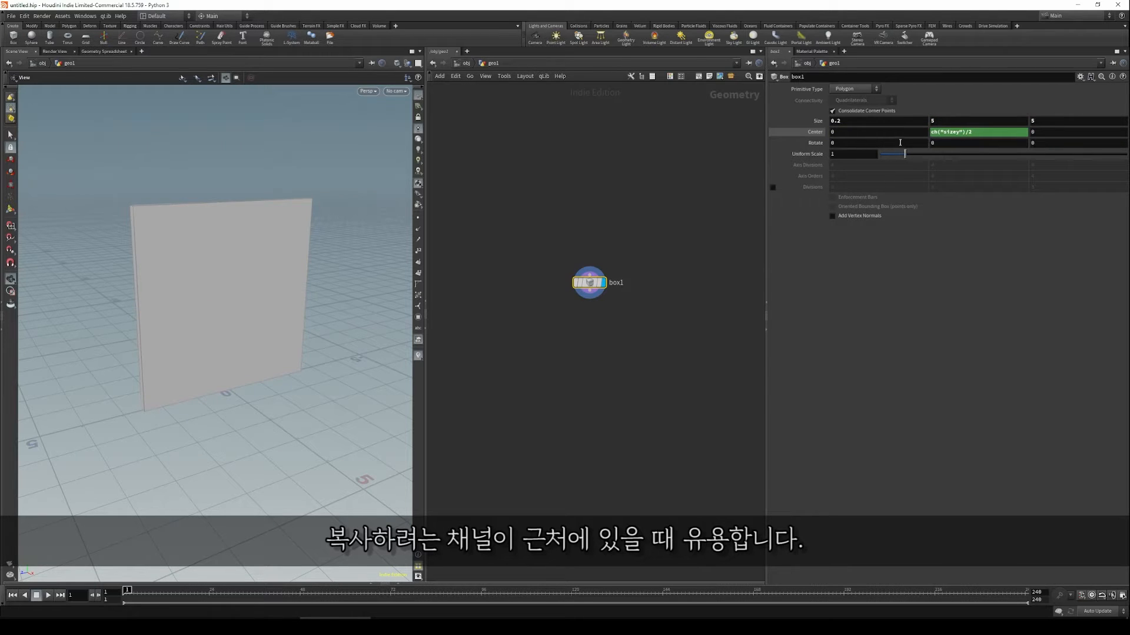
Link the box's Z center to its Z size with a relative channel reference, and undo the link.
click(1041, 119)
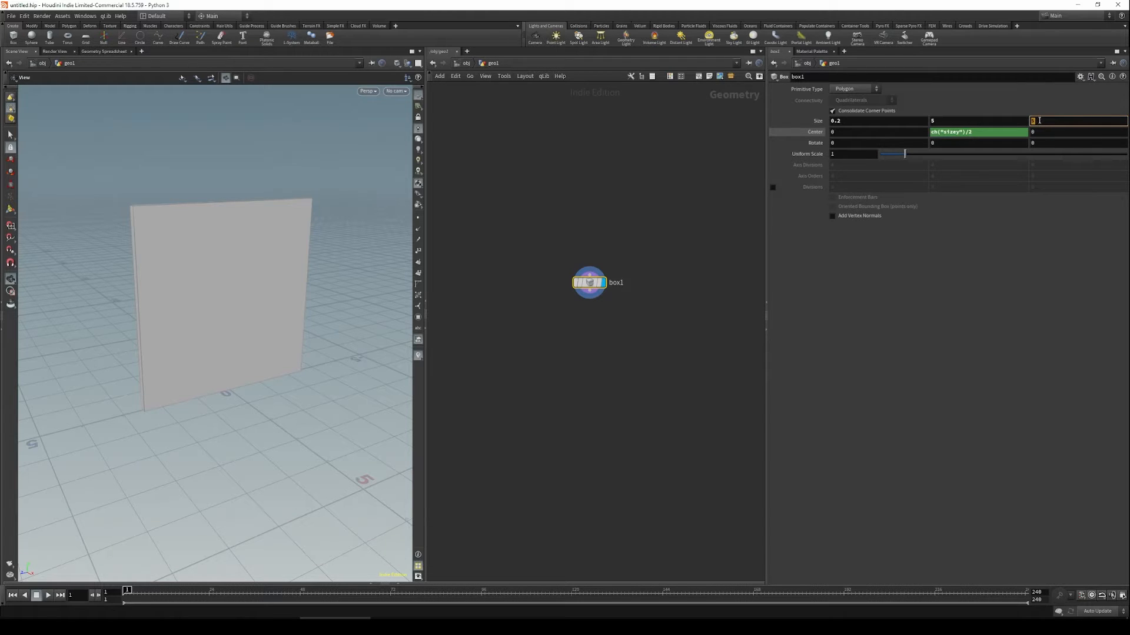
mouse_move(1040, 120)
mouse_down()
mouse_move(1056, 134)
mouse_move(1046, 132)
mouse_up()
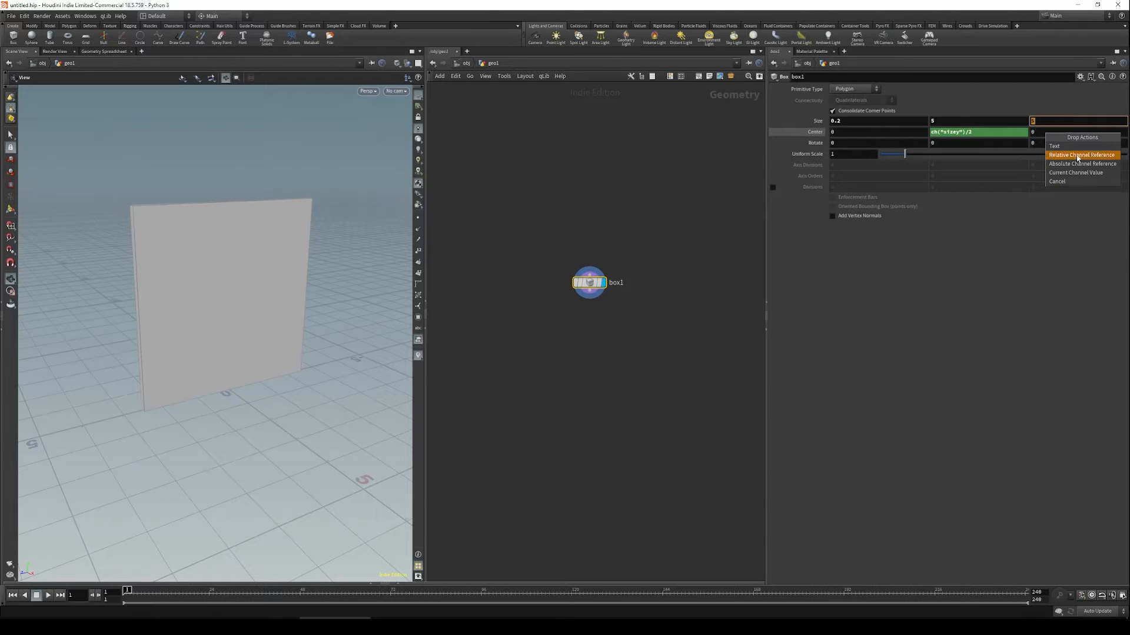
click(1072, 156)
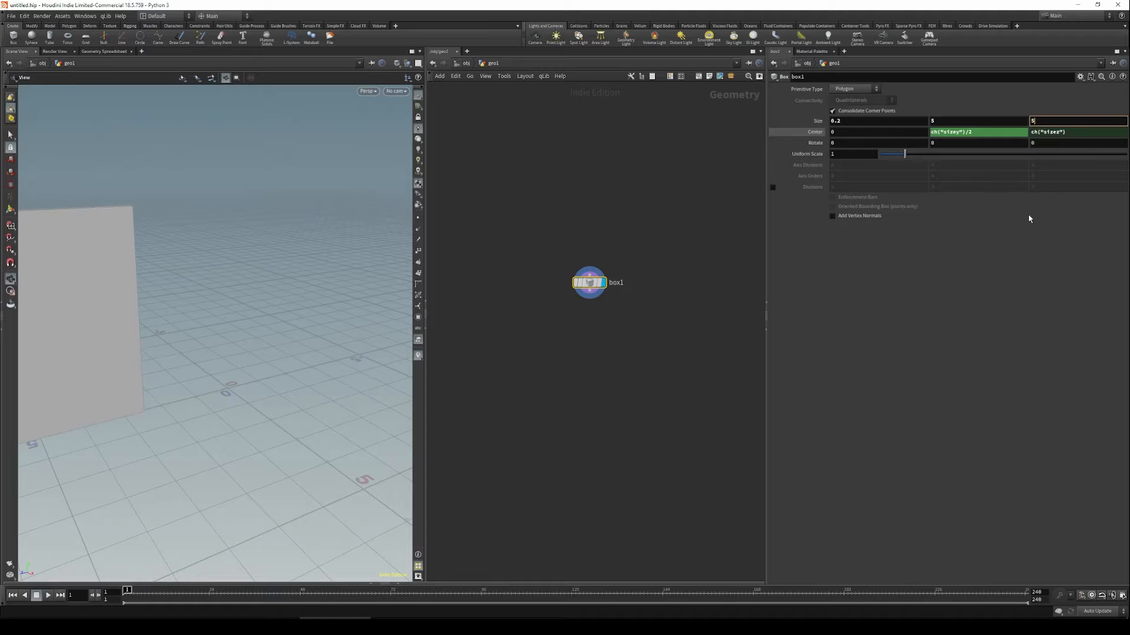
click(699, 184)
key(ctrl+z)
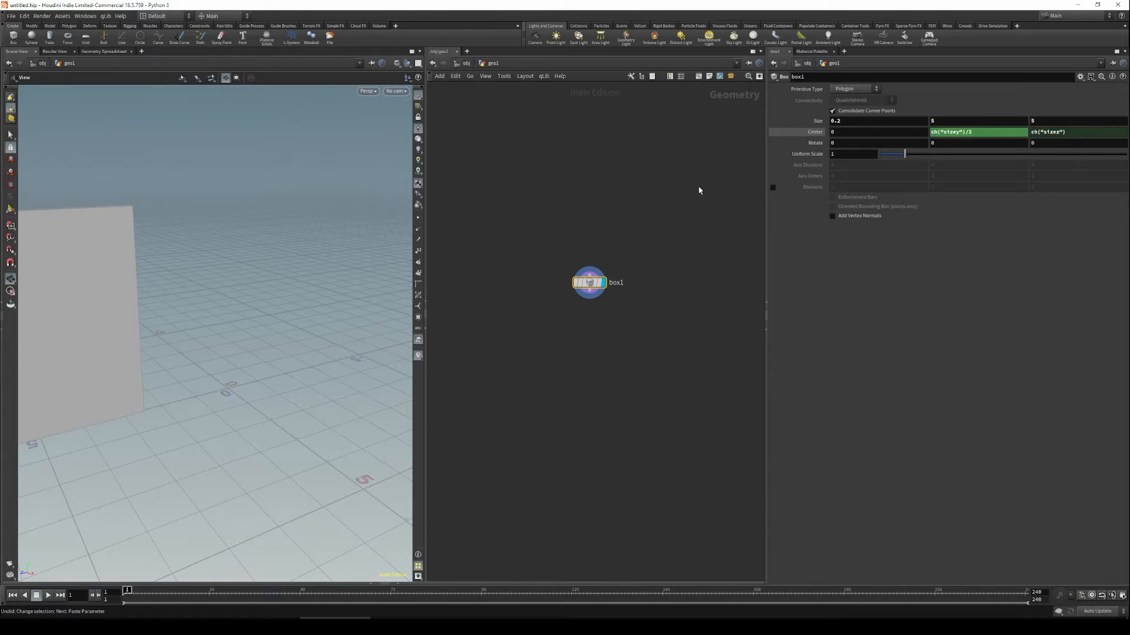
key(ctrl+z)
Add an RBD Material Fracture node below the box node in the network.
drag(212, 283, 260, 312)
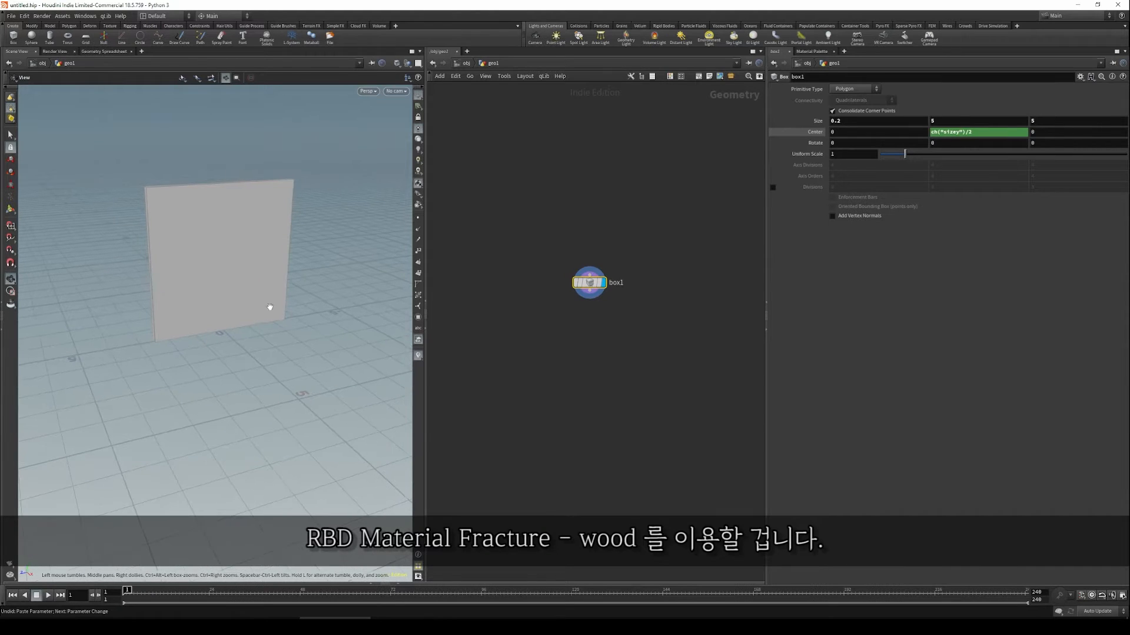
middle_drag(551, 346, 549, 296)
mouse_move(235, 314)
mouse_down()
mouse_move(269, 307)
mouse_move(229, 328)
mouse_up()
middle_drag(565, 305, 568, 314)
key(Tab)
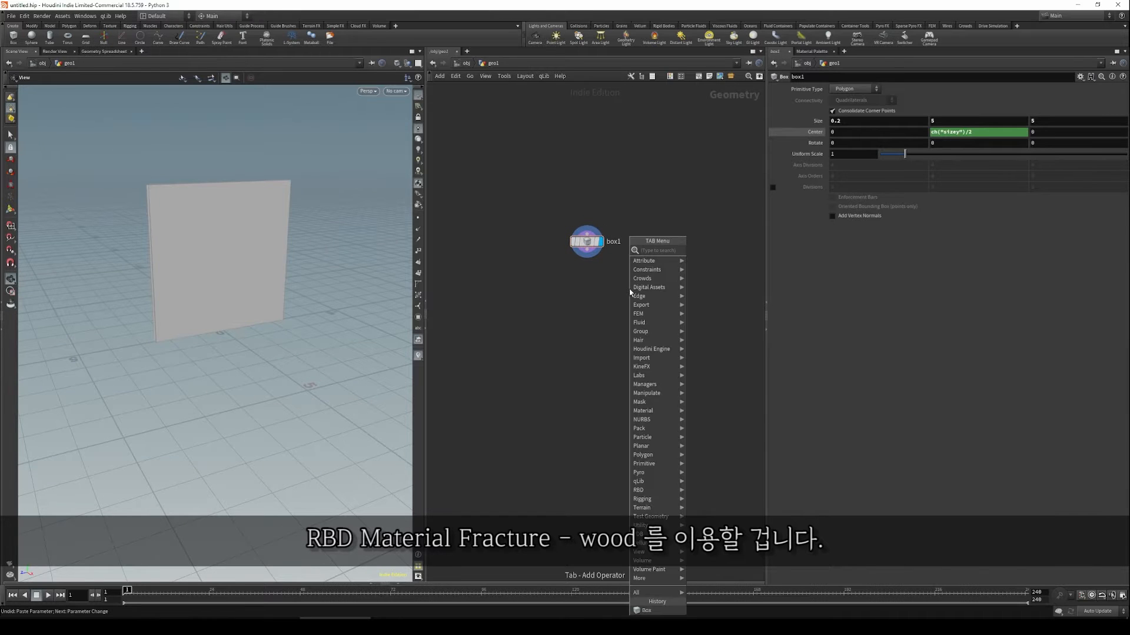
text(eb)
key(Escape)
key(Tab)
text(rbdma)
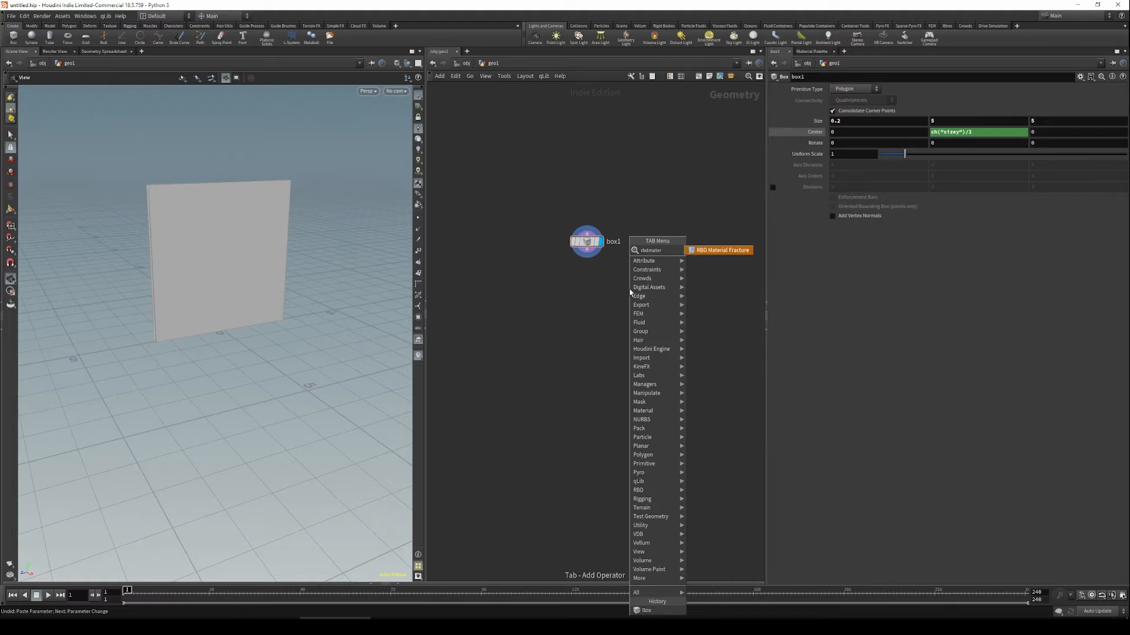
key(Return)
click(584, 312)
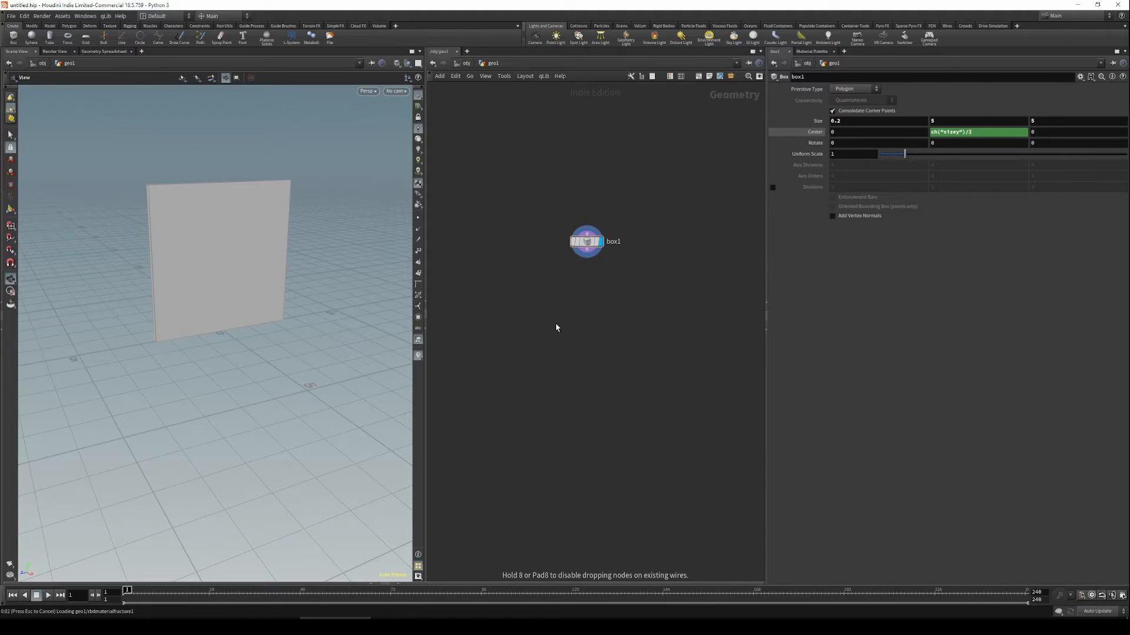
mouse_move(593, 313)
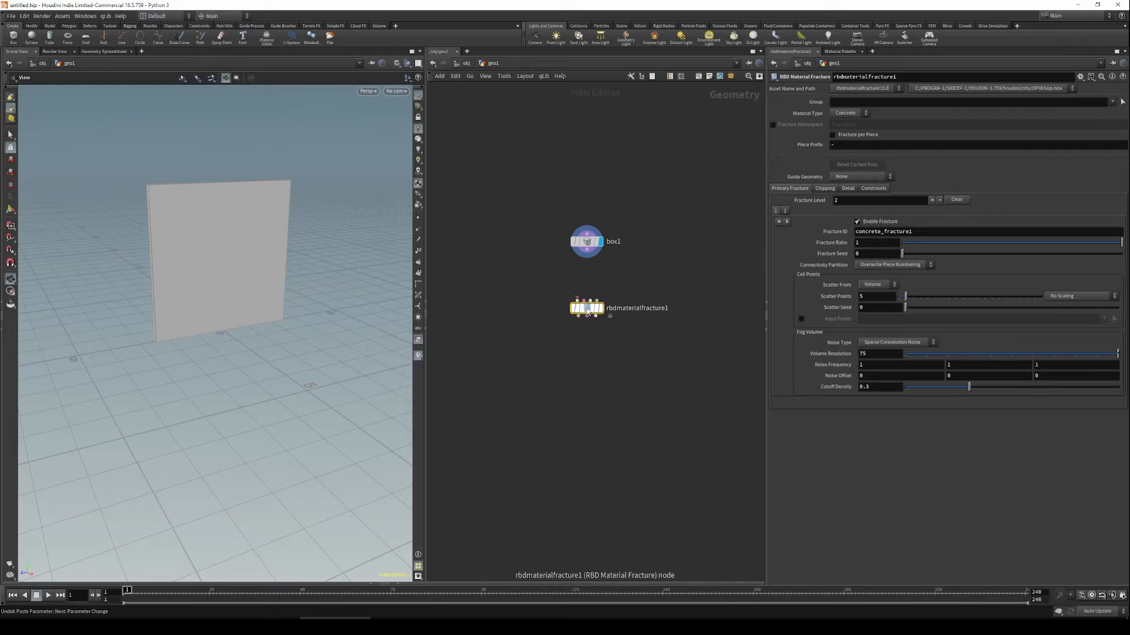
Select the material fracture node and set its material type to Wood.
double_click(586, 311)
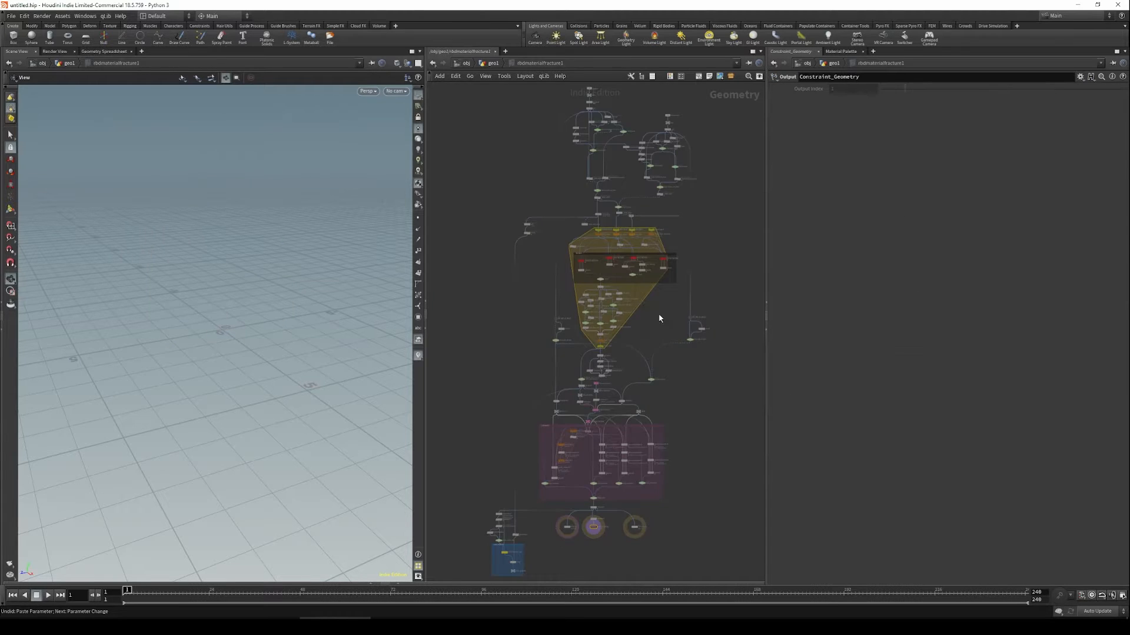
key(u)
drag(516, 280, 673, 364)
alt+middle_drag(297, 312, 302, 336)
alt+drag(303, 337, 304, 328)
drag(515, 357, 665, 281)
click(857, 113)
click(844, 142)
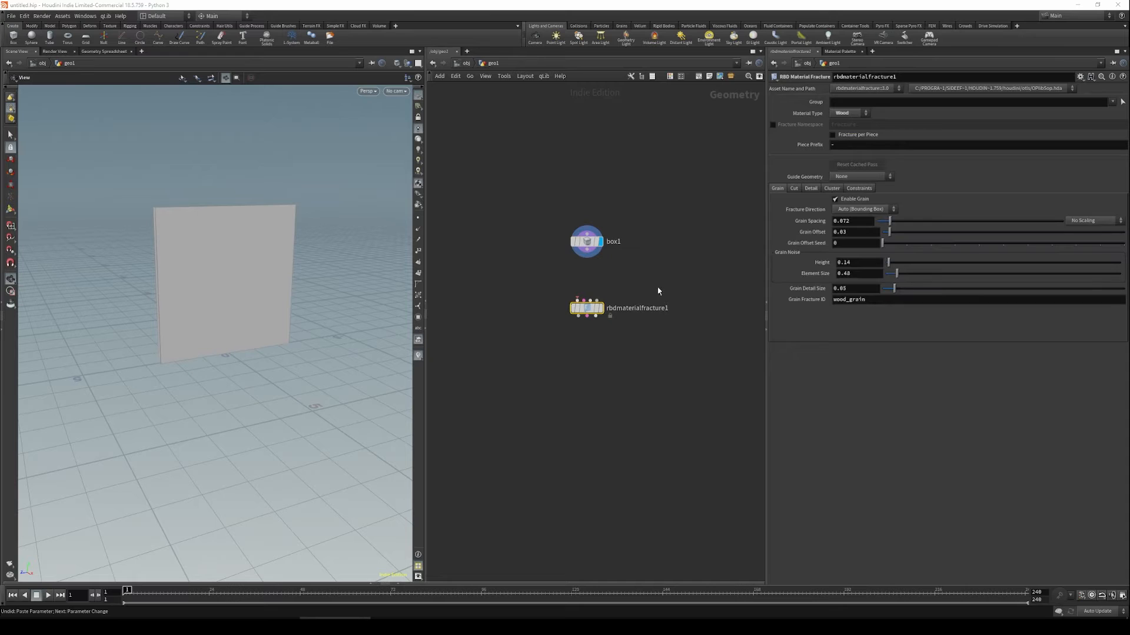
Connect the box to the first input of the material fracture node and display the fractured wood panel.
drag(577, 299, 586, 258)
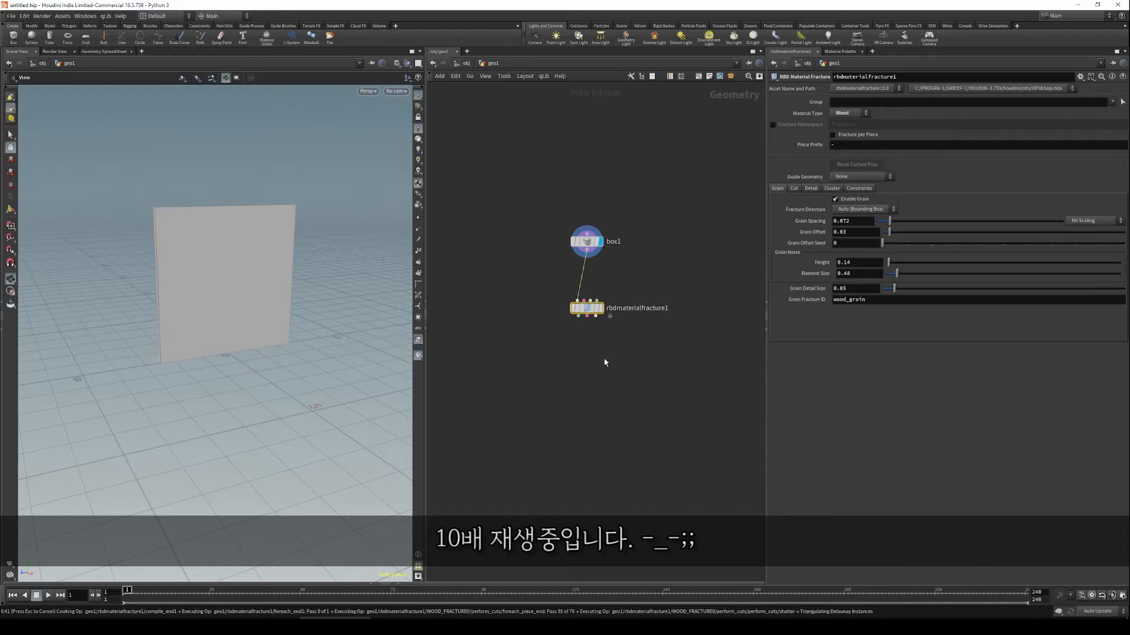
right_drag(253, 281, 353, 300)
mouse_move(275, 337)
mouse_down()
mouse_move(285, 353)
mouse_move(267, 351)
mouse_move(283, 353)
mouse_move(254, 316)
mouse_move(336, 328)
mouse_move(250, 330)
mouse_move(328, 336)
mouse_move(247, 335)
mouse_move(312, 330)
mouse_move(273, 358)
mouse_move(256, 334)
mouse_up()
middle_drag(580, 345, 595, 326)
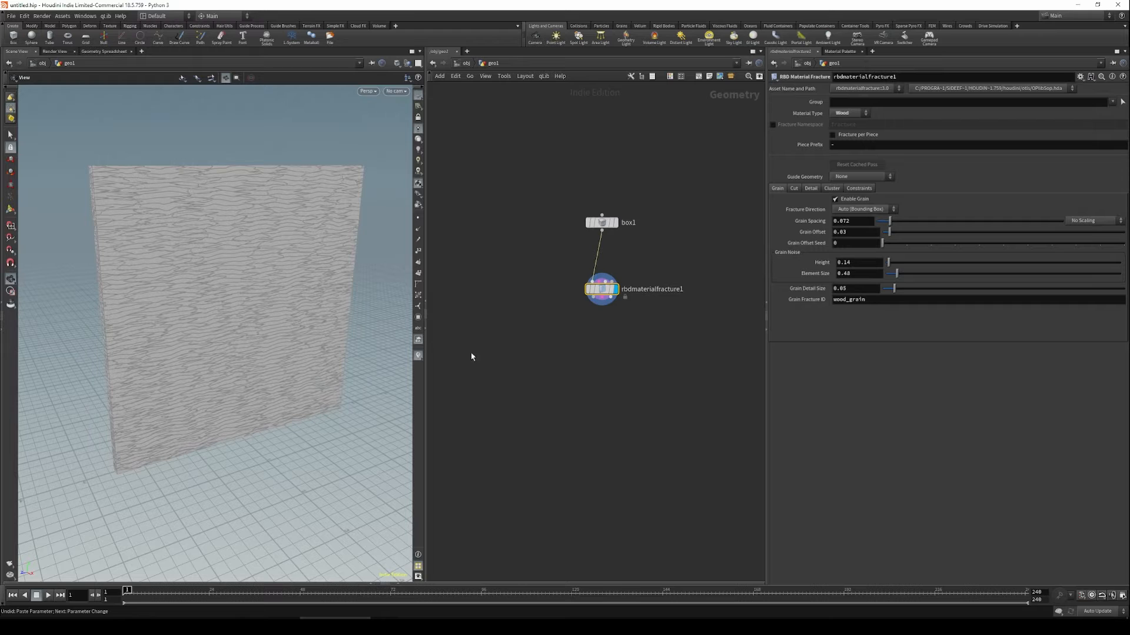
Add an RBD Exploded View node below the material fracture node.
key(Tab)
text(rbd)
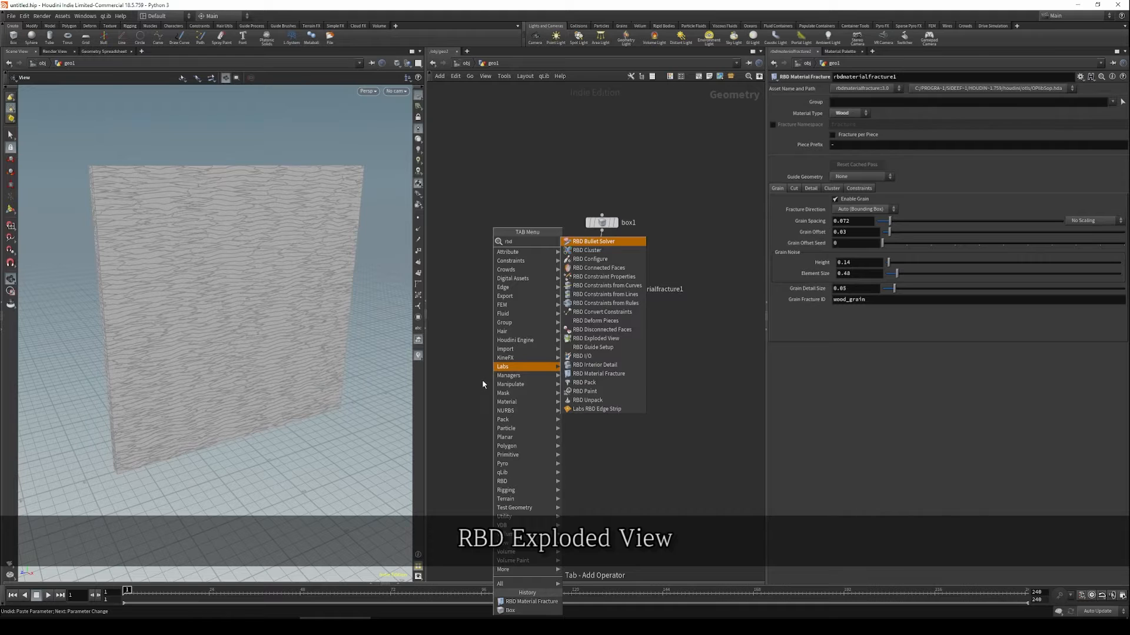
text(ex)
click(602, 246)
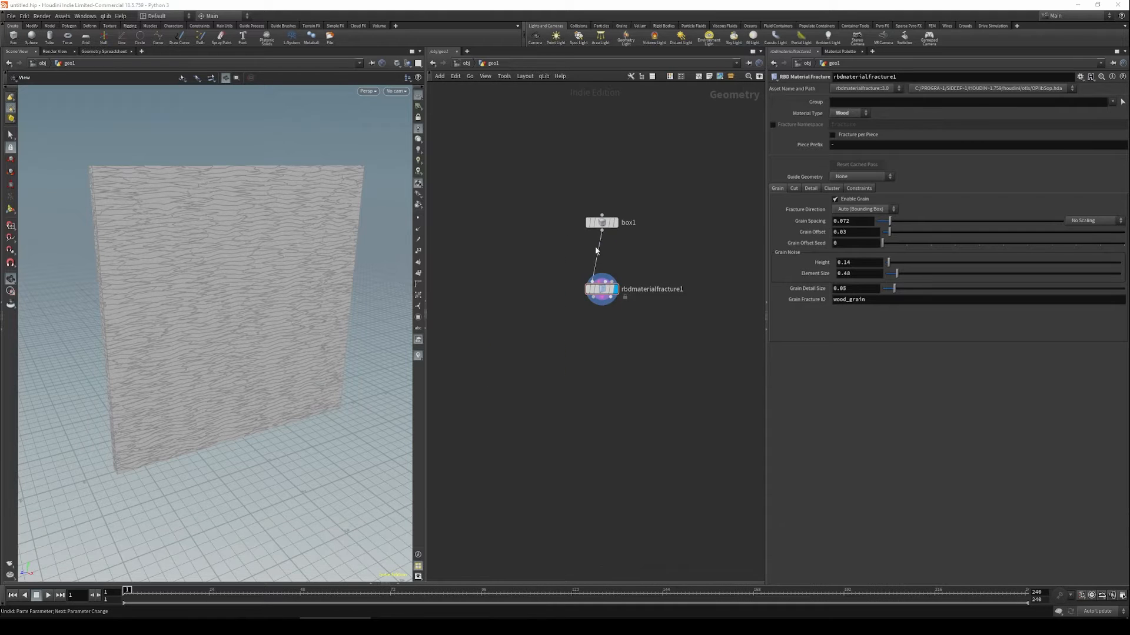
click(565, 319)
Wire the three outputs of the material fracture node into the matching inputs of the exploded view node.
click(587, 283)
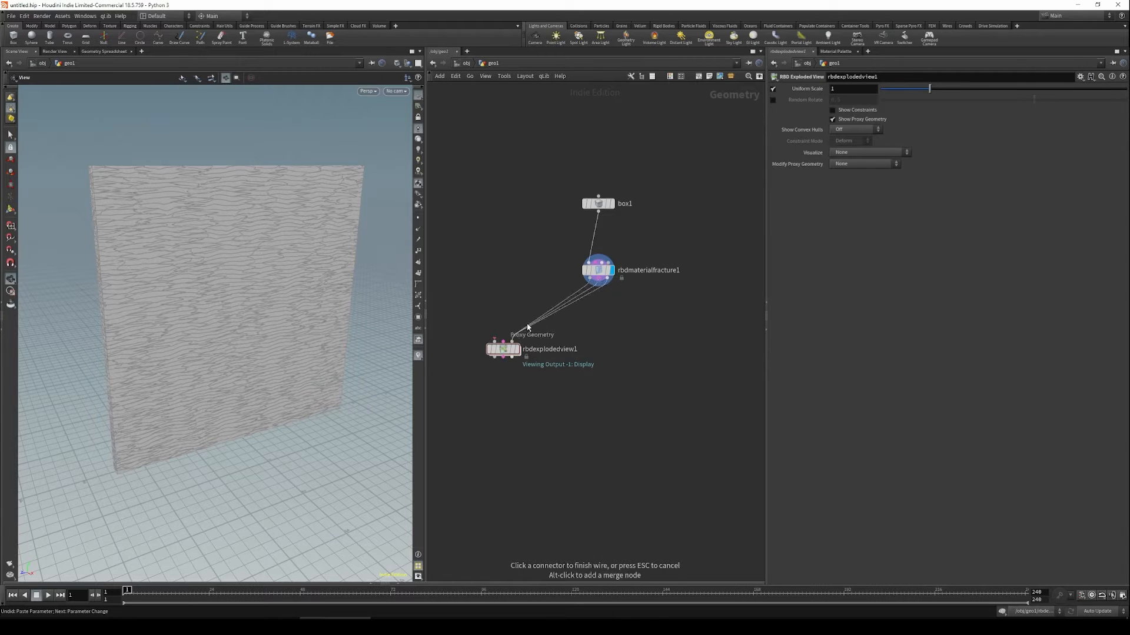
click(492, 349)
drag(478, 388, 544, 327)
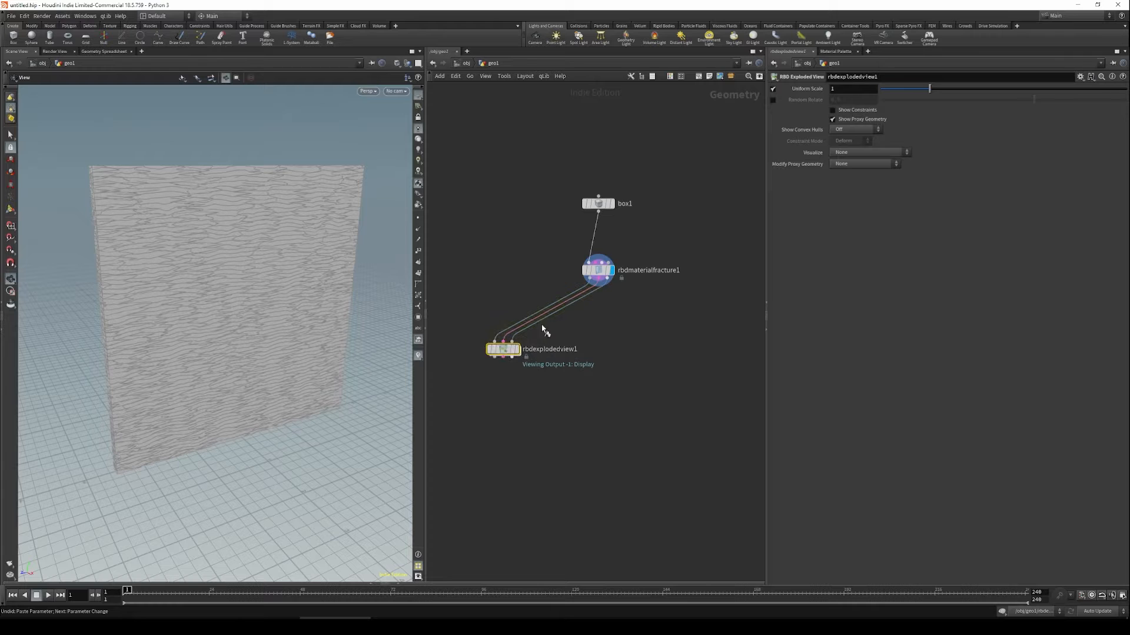
Display the RBD Exploded View node and inspect the separated wood pieces up close and from different angles.
click(518, 350)
right_drag(291, 352, 74, 381)
drag(262, 369, 248, 340)
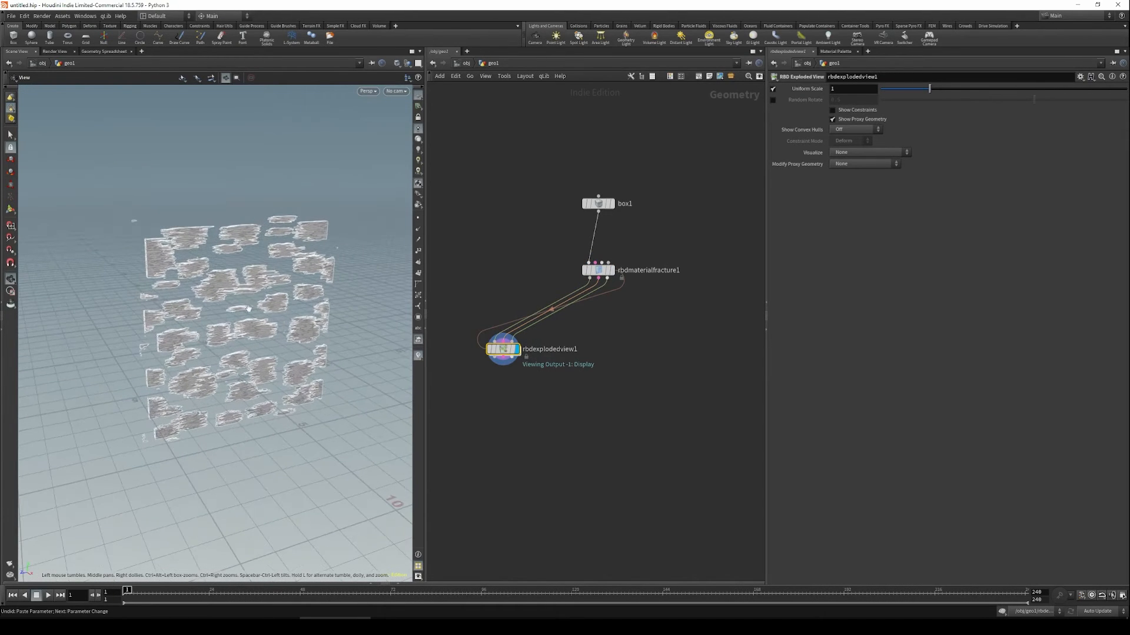
right_drag(226, 235, 492, 288)
drag(171, 323, 222, 303)
right_drag(221, 303, 113, 350)
drag(114, 350, 254, 351)
Display the material fracture node again and review its Cut and Grain parameters.
click(597, 270)
click(611, 270)
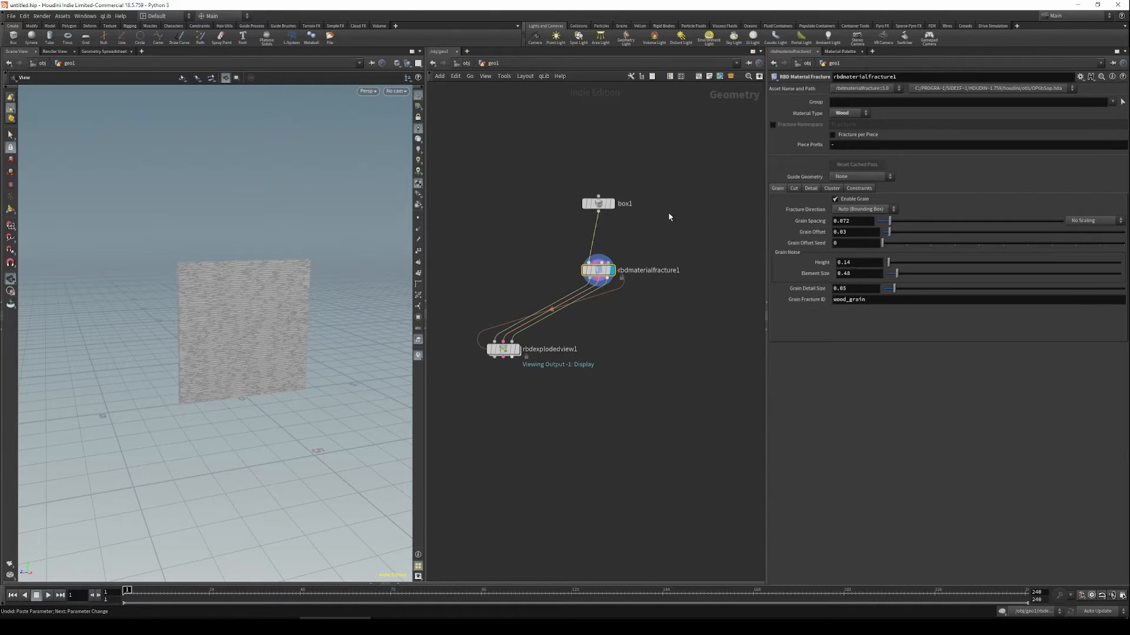
right_drag(320, 303, 288, 336)
drag(288, 336, 315, 330)
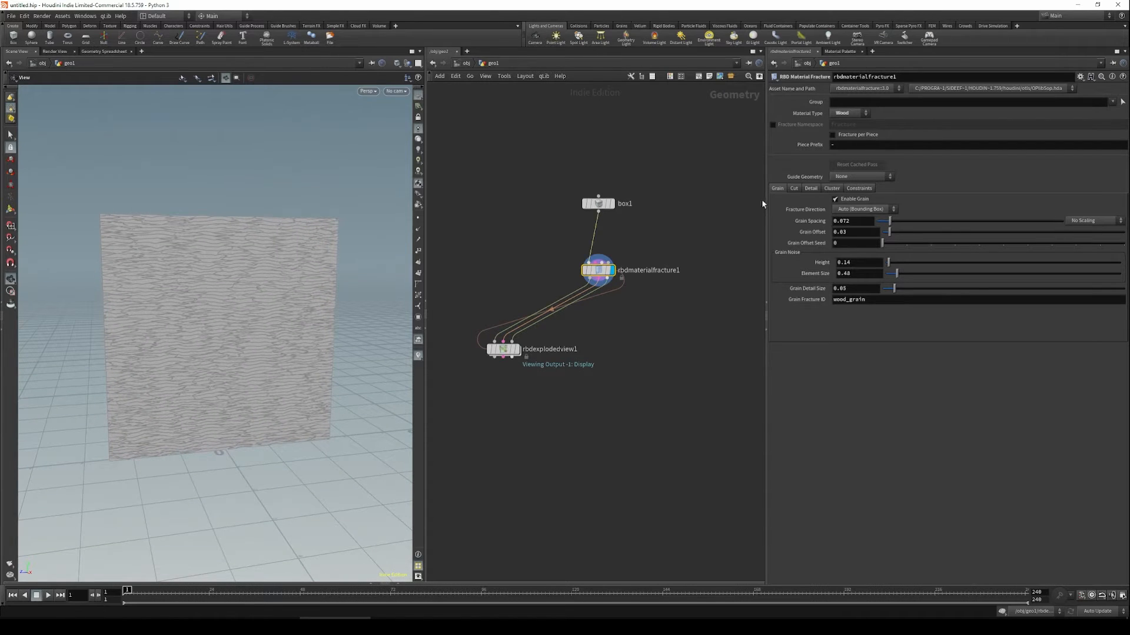
click(794, 187)
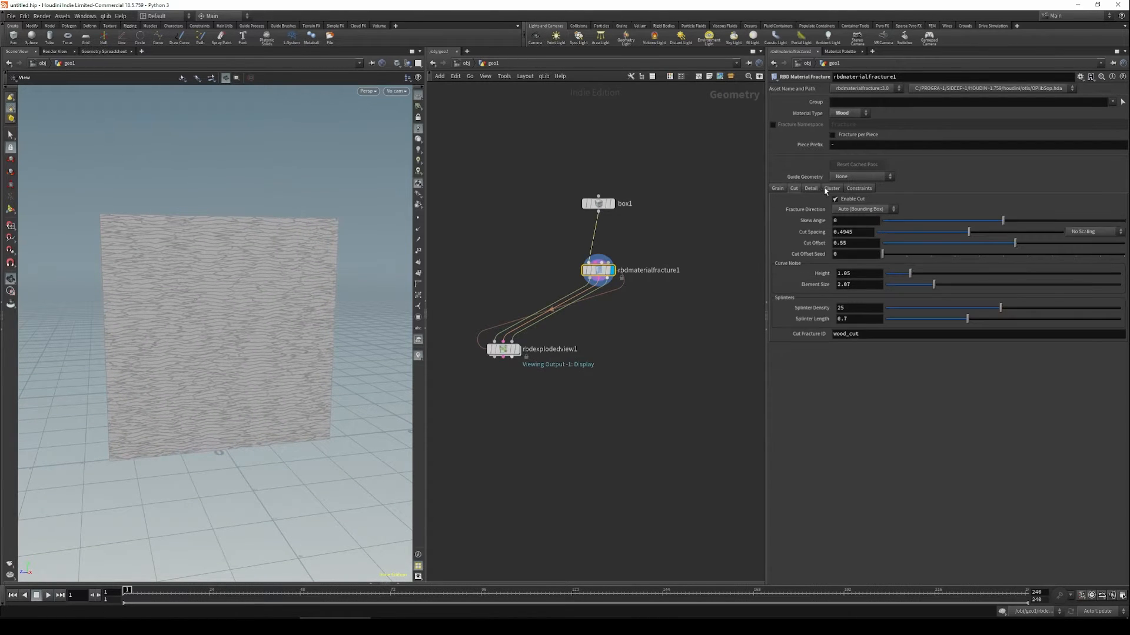
click(778, 189)
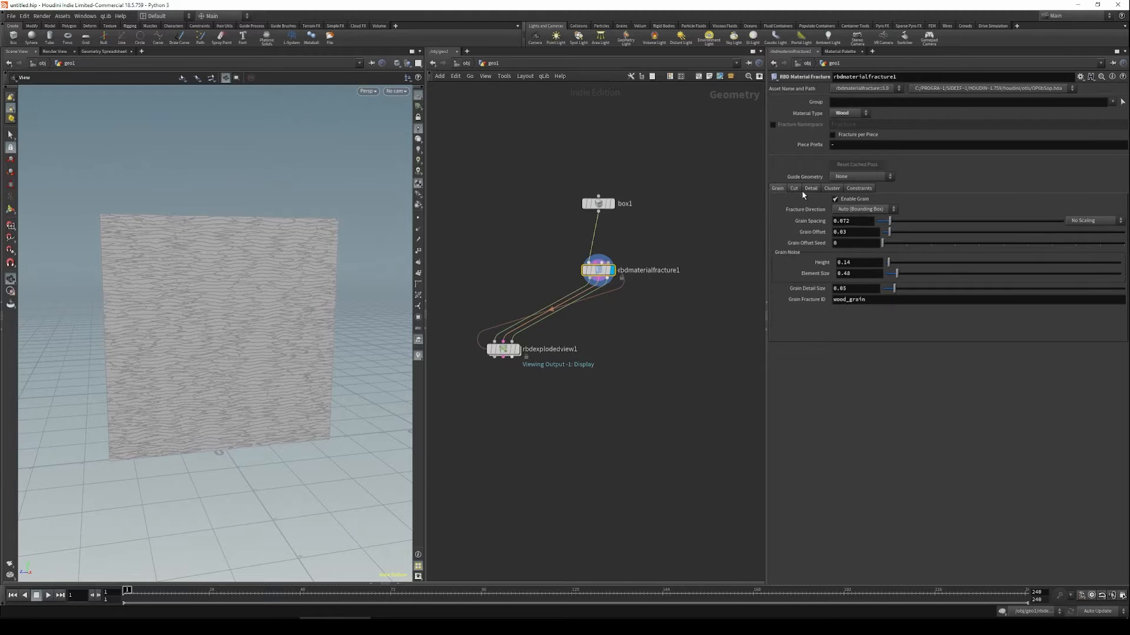
Set the material fracture's guide geometry to Grains and examine the grain pattern on the panel.
click(856, 177)
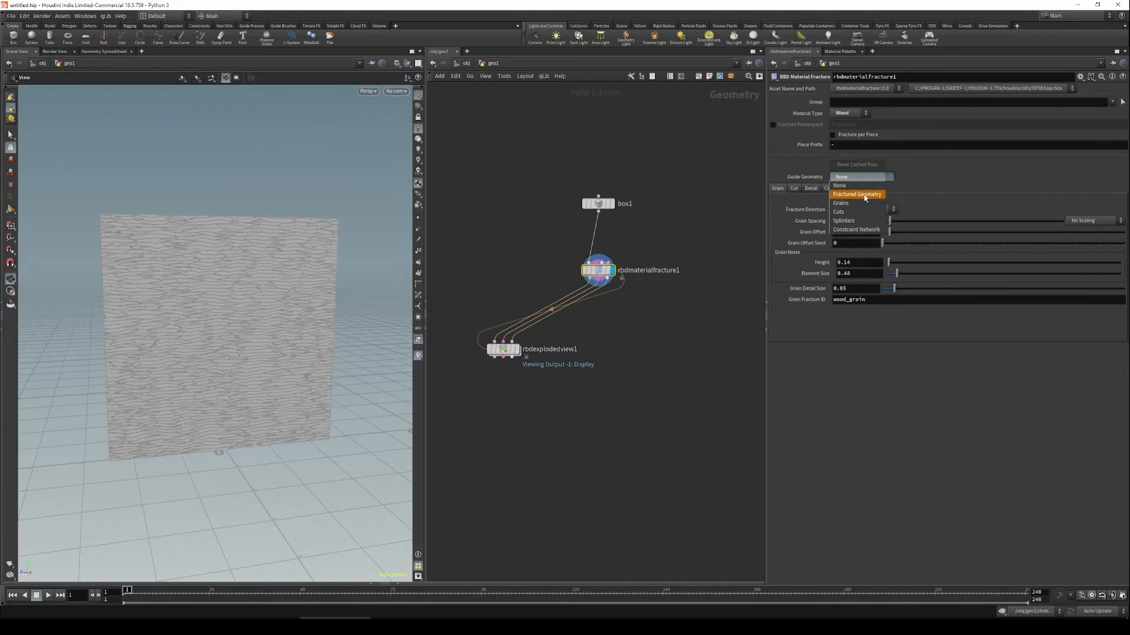
click(850, 203)
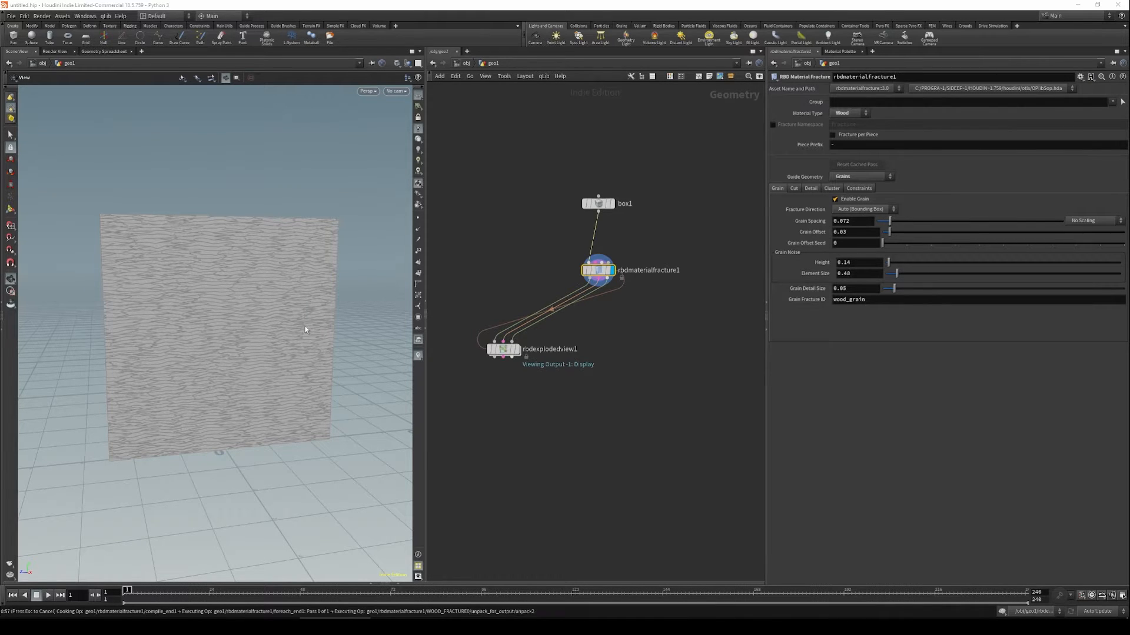
scroll(230, 397, up, 8)
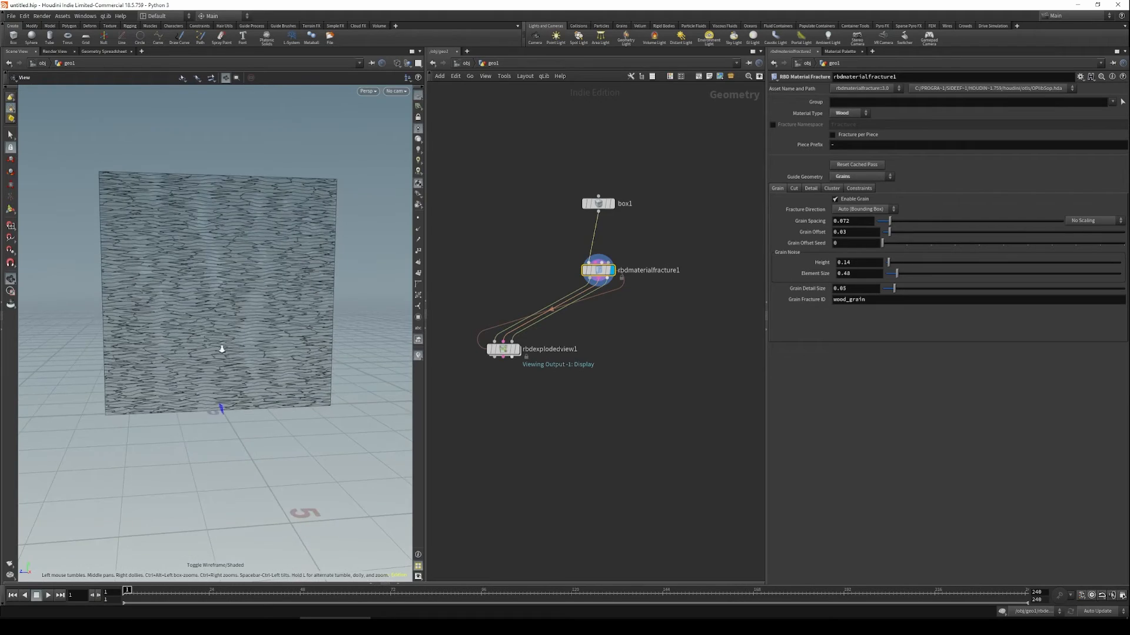
drag(252, 438, 250, 360)
right_drag(250, 361, 178, 381)
middle_drag(233, 347, 225, 439)
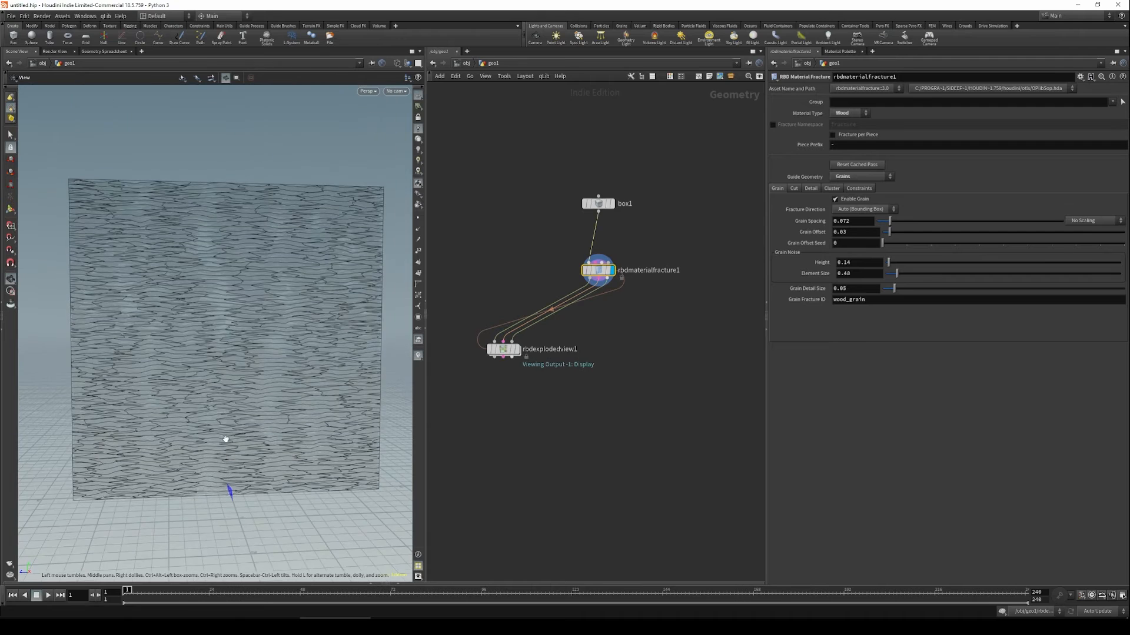
scroll(229, 393, down, 2)
mouse_move(229, 394)
mouse_down()
mouse_move(267, 394)
mouse_move(240, 406)
mouse_up()
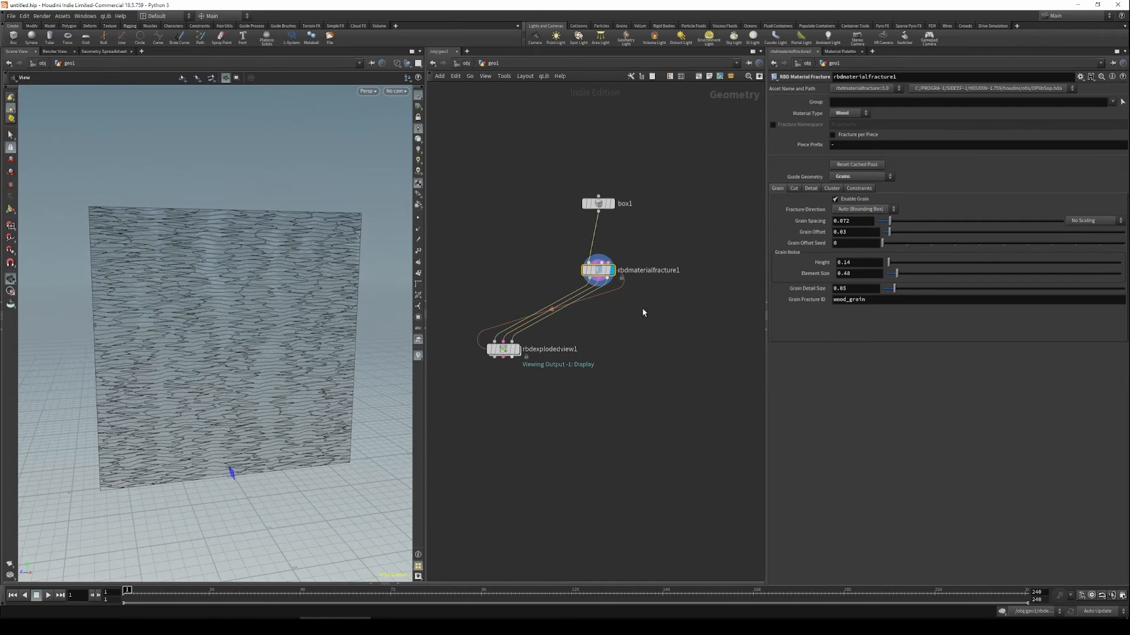
Move the box node away from above the material fracture node, select it and display it.
drag(599, 205, 501, 209)
middle_drag(632, 203, 602, 210)
drag(540, 180, 450, 256)
key(r)
middle_drag(455, 280, 622, 280)
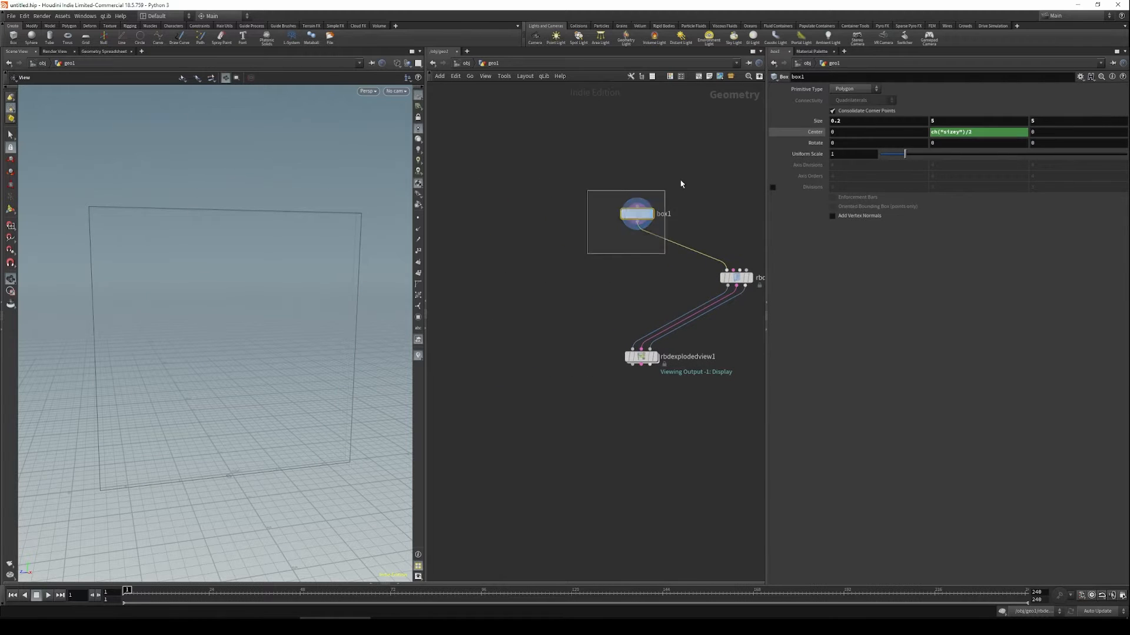
Narrow the box by setting its Z size to 3 and reducing it further to 1.
click(1046, 122)
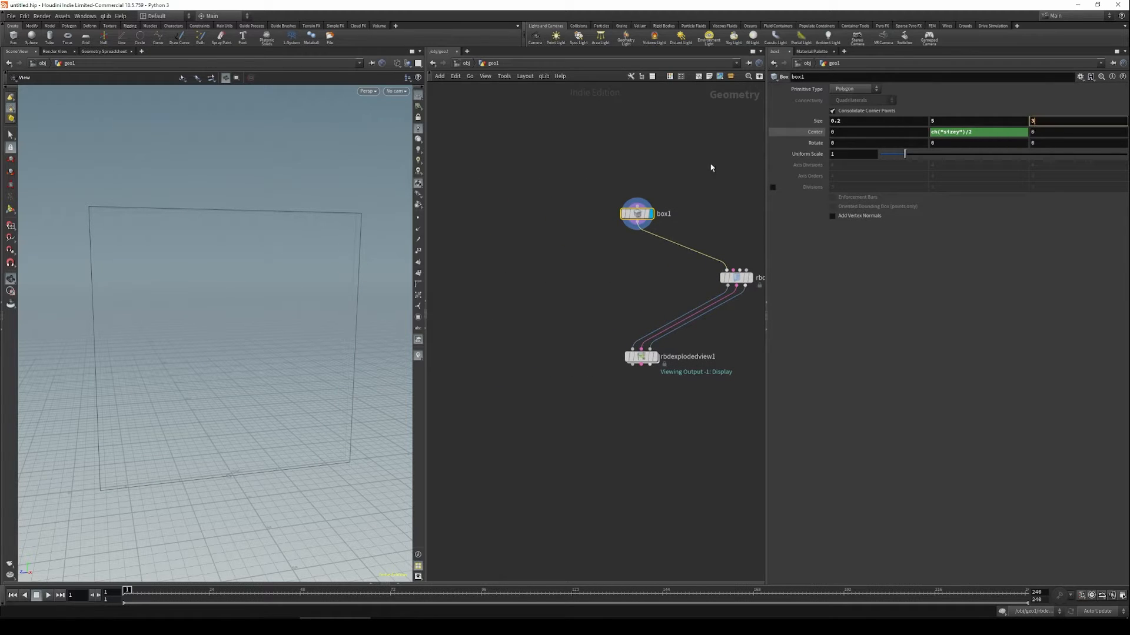
text(3)
key(Return)
click(1053, 120)
text(1)
key(Return)
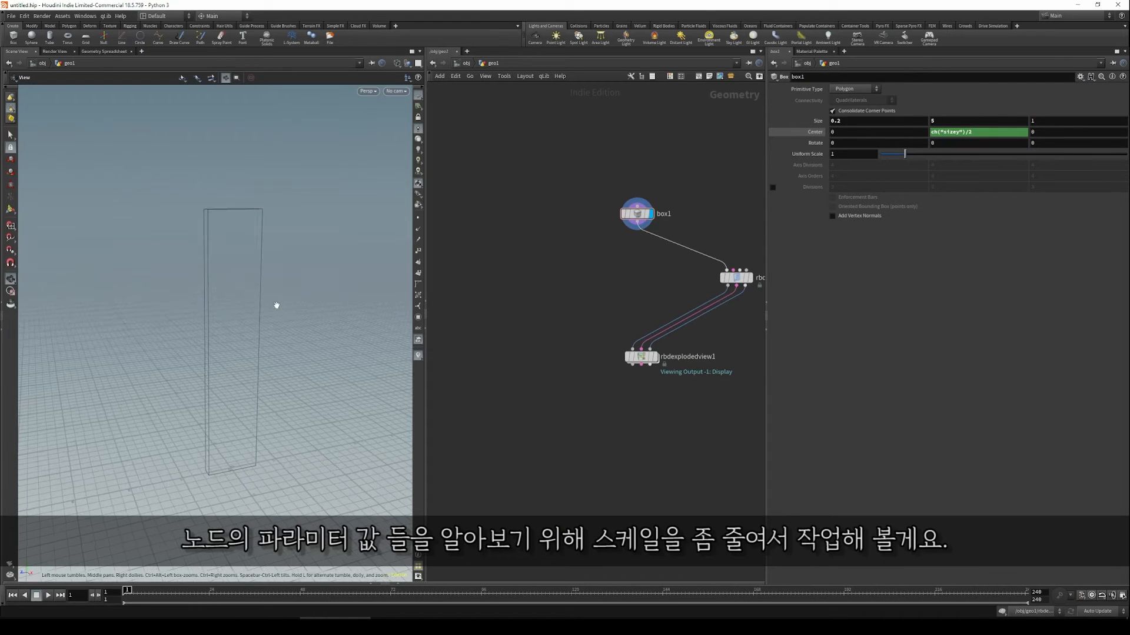
middle_drag(280, 310, 282, 278)
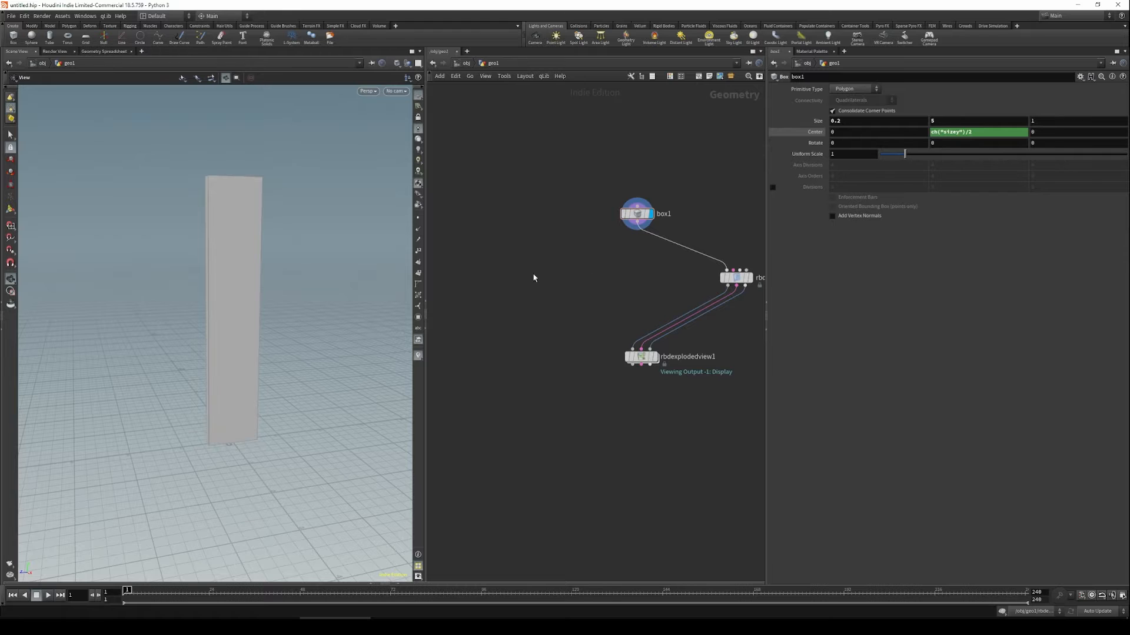
Add a second RBD Material Fracture node beside the existing one and select it.
key(Tab)
text(rbdmater)
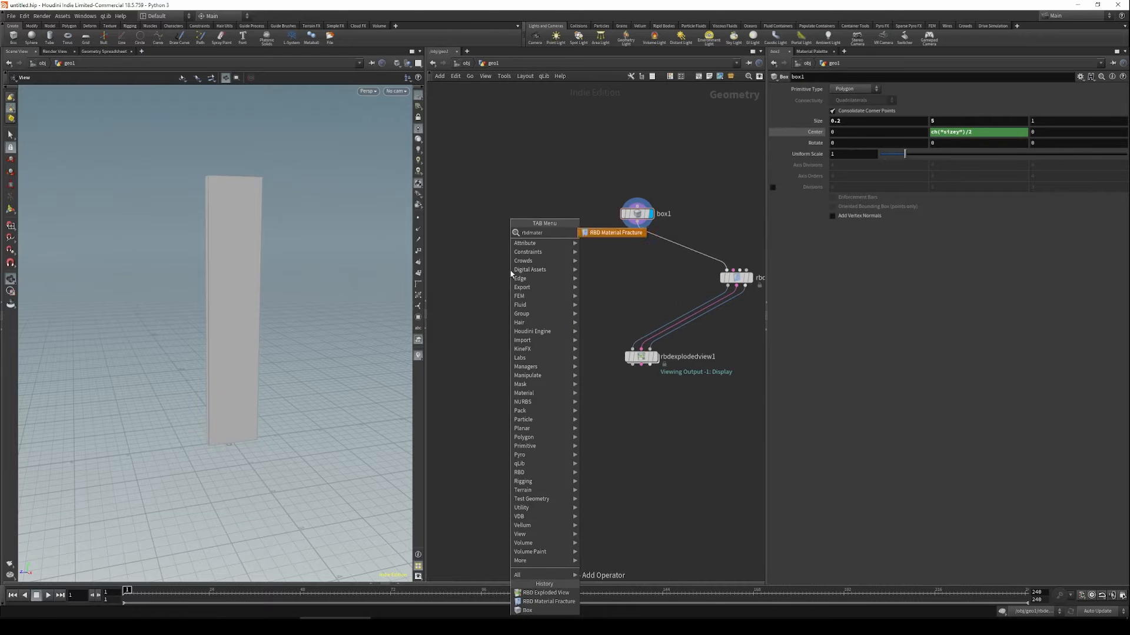
key(Return)
click(547, 279)
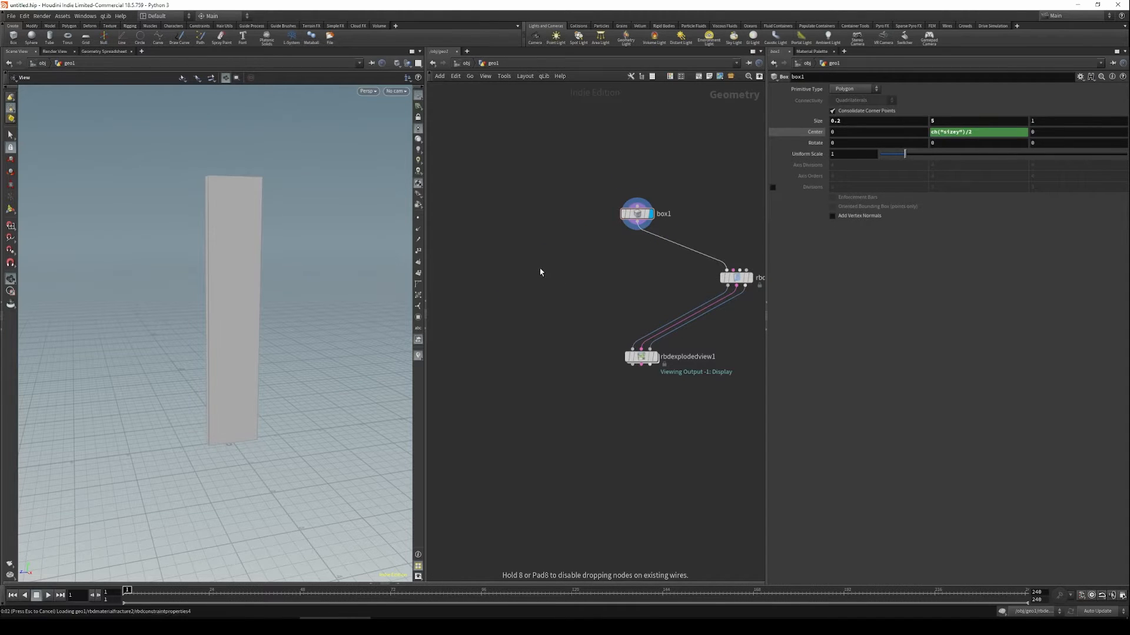
drag(574, 223, 482, 345)
Set the second material fracture's material type to Wood, connect the box to its first input and display it.
click(848, 113)
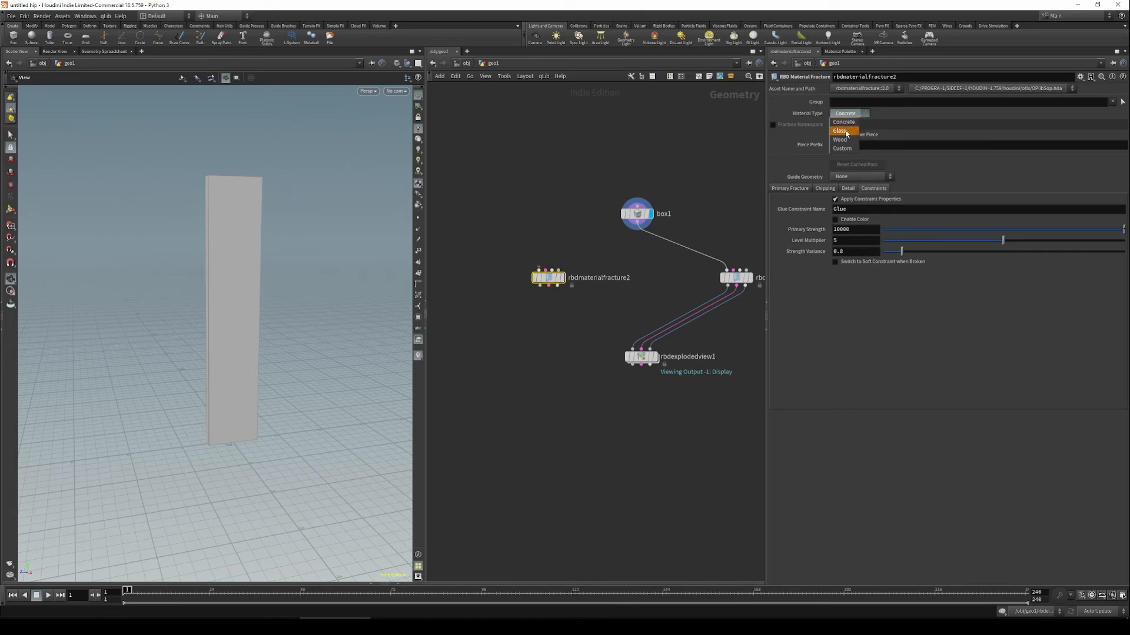
click(841, 140)
drag(540, 270, 618, 233)
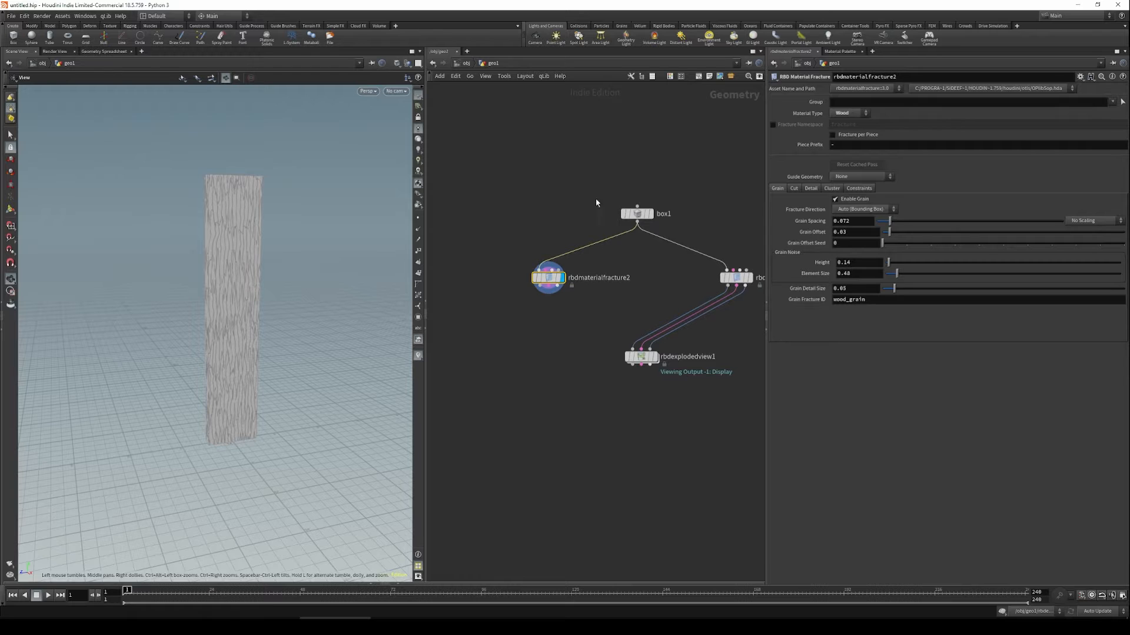
Move the second material fracture node slightly away from its position under the box node and select it.
click(637, 214)
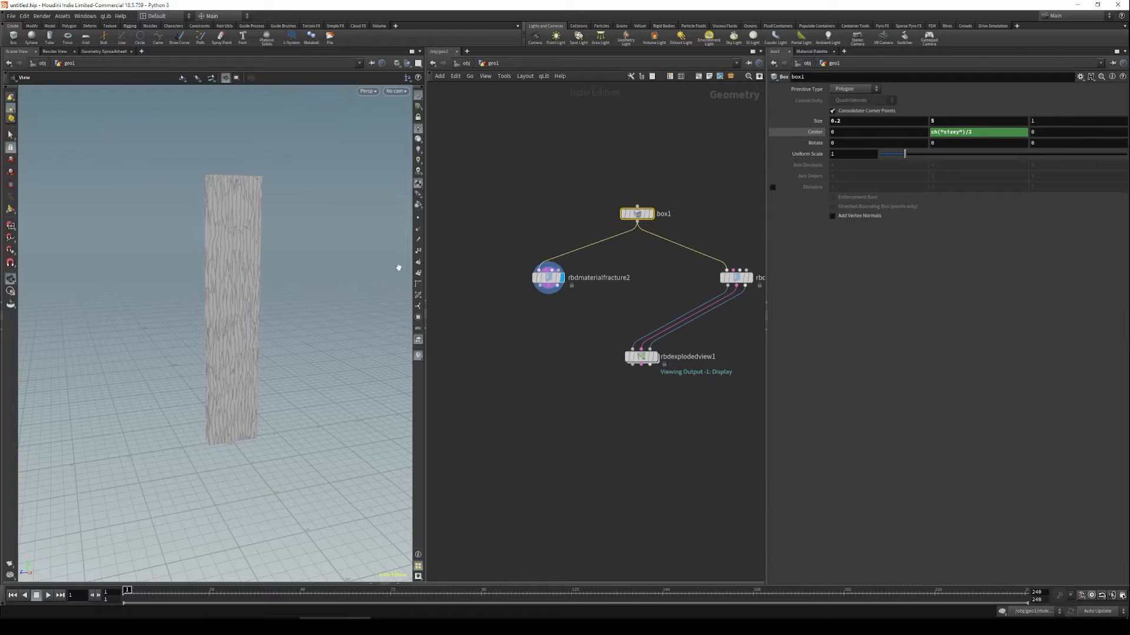
drag(231, 277, 294, 290)
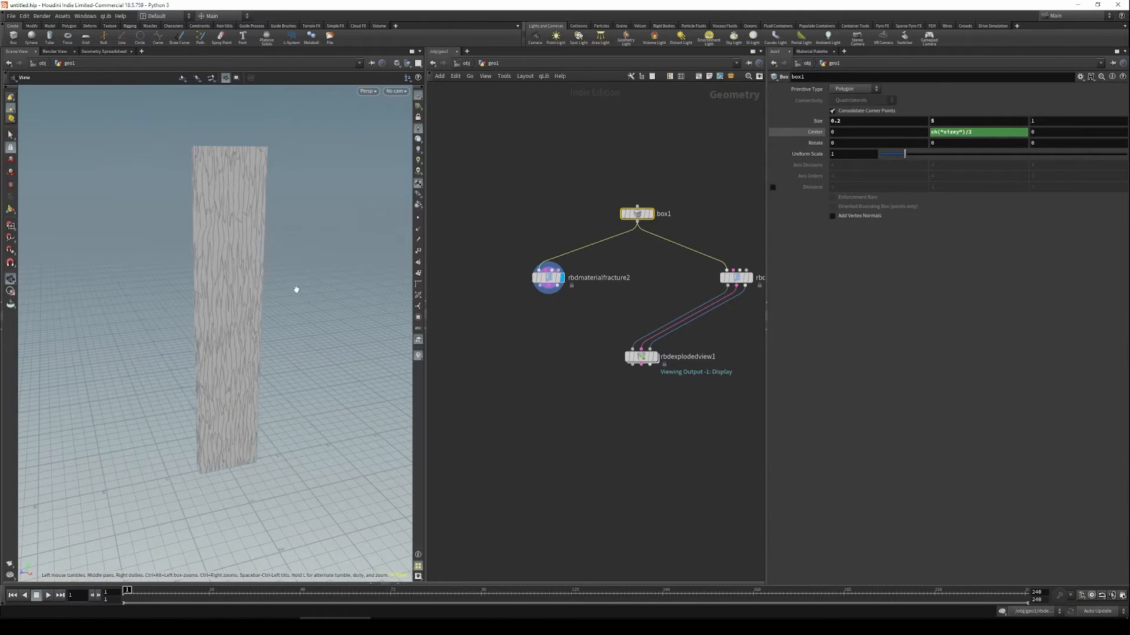
drag(581, 235, 584, 232)
drag(538, 276, 526, 276)
drag(509, 317, 564, 227)
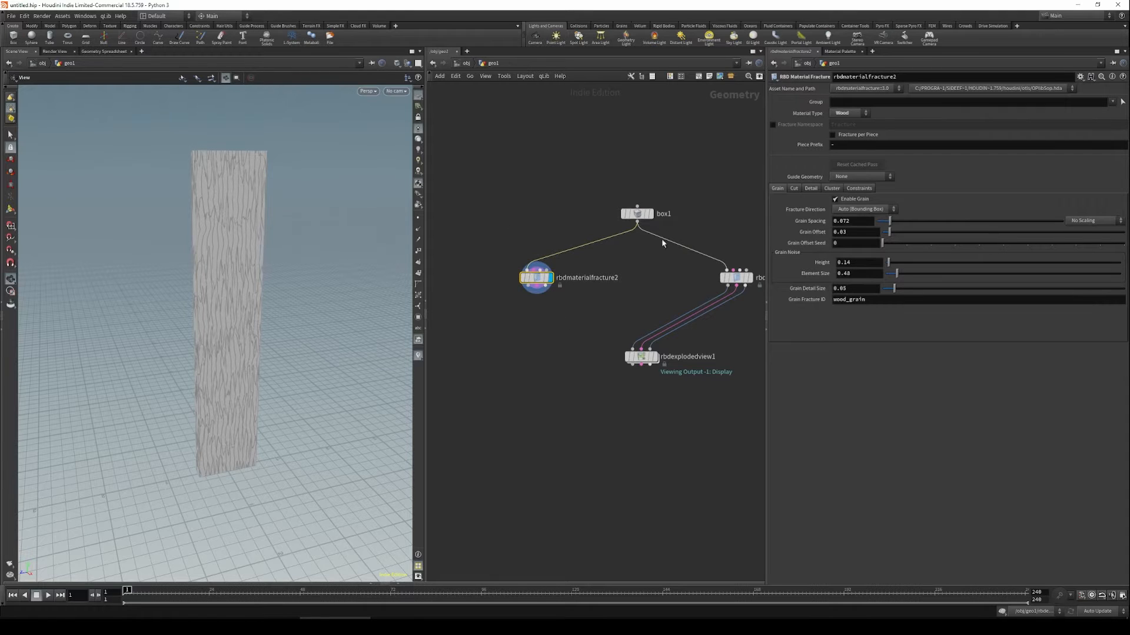
Switch the second material fracture's guide geometry to Grains and examine the grain guides along the panel.
click(865, 174)
click(858, 202)
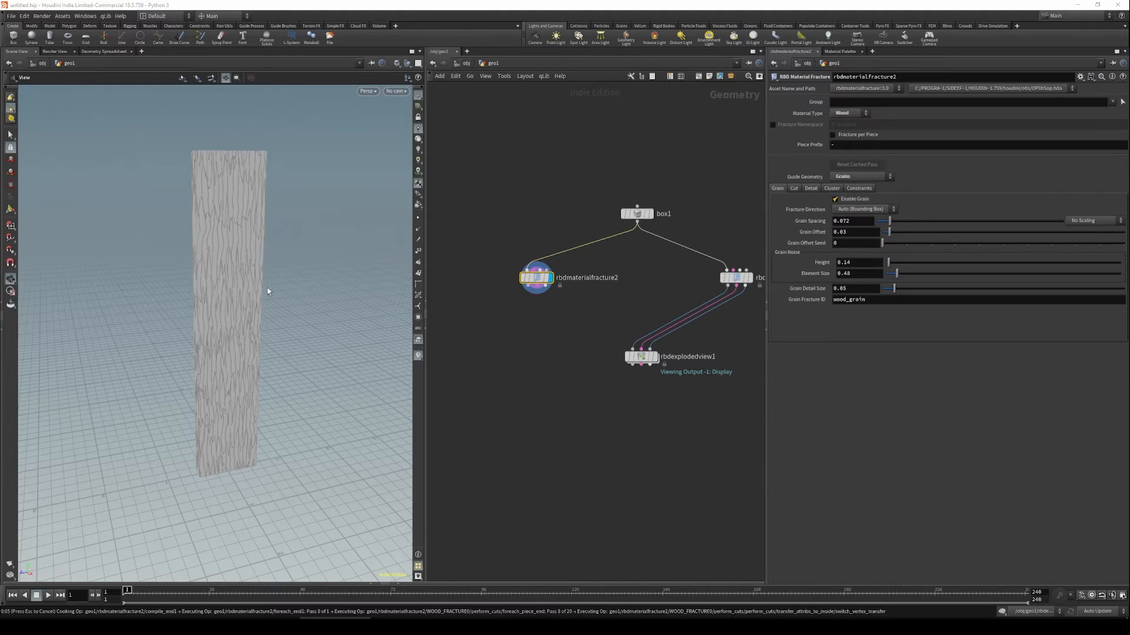
drag(247, 289, 216, 244)
right_drag(217, 244, 280, 259)
drag(280, 260, 179, 302)
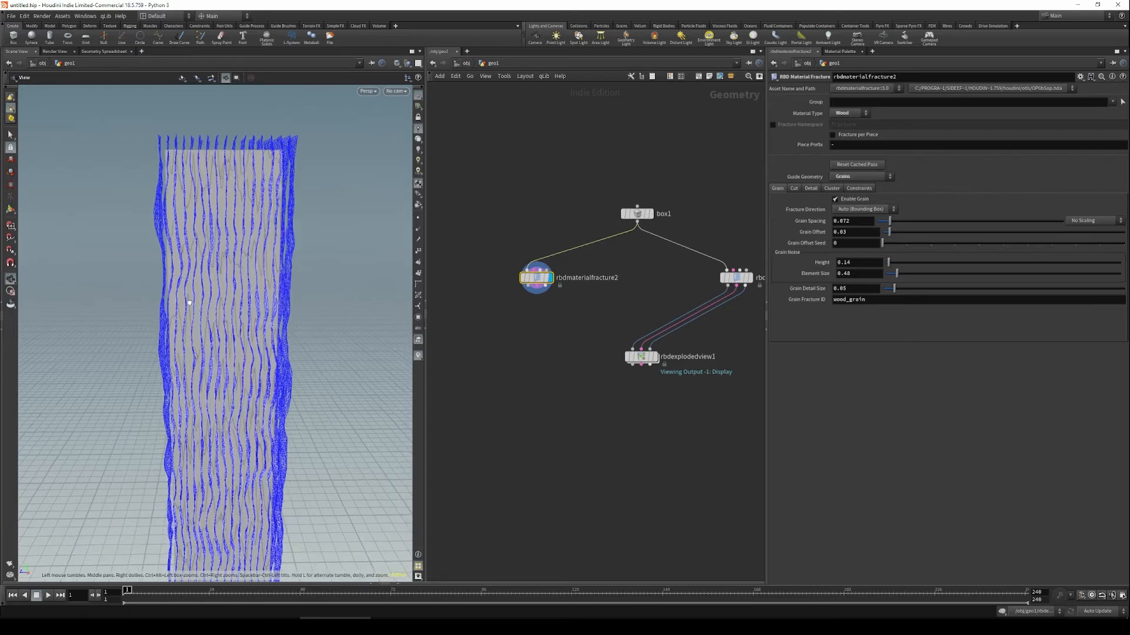
drag(189, 169, 168, 253)
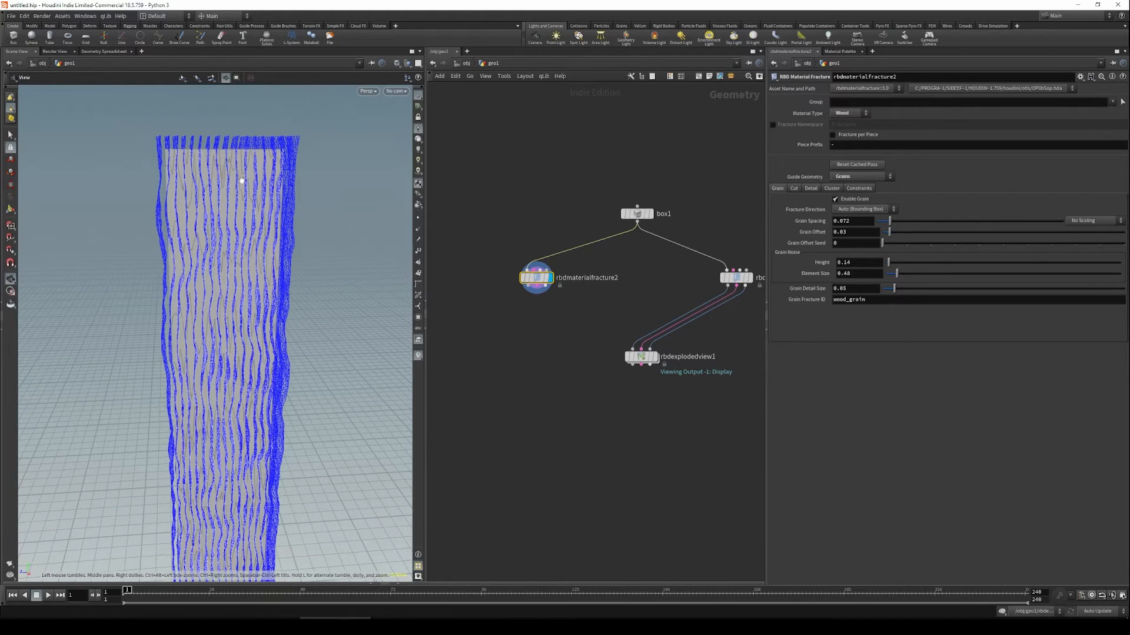
drag(225, 283, 232, 250)
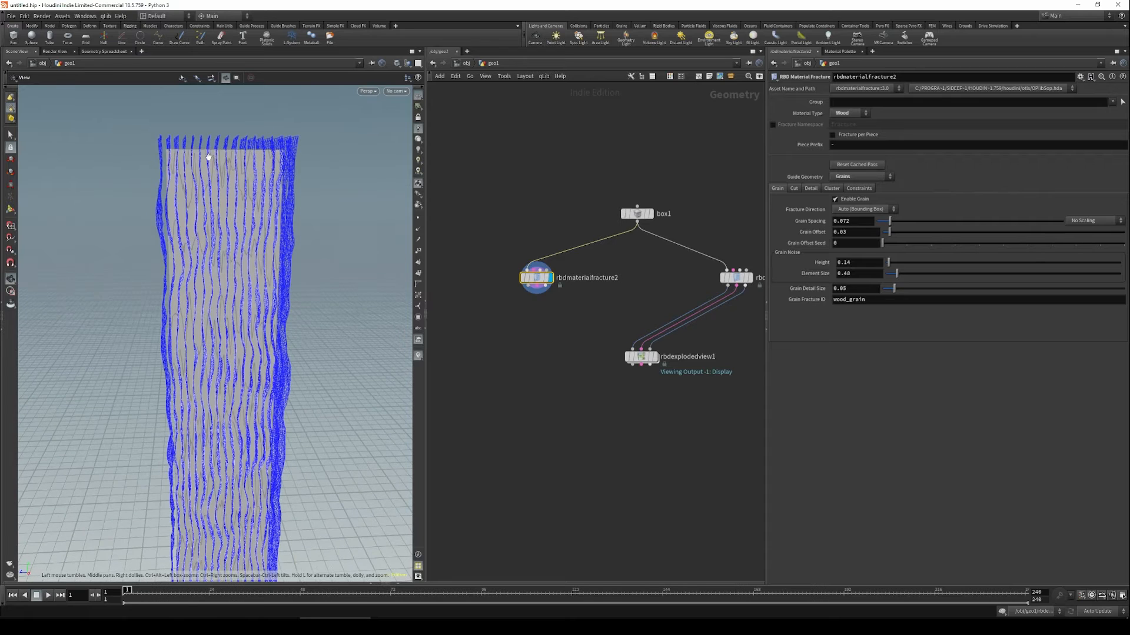
Set the second material fracture's grain spacing to 0.18.
drag(193, 297, 221, 259)
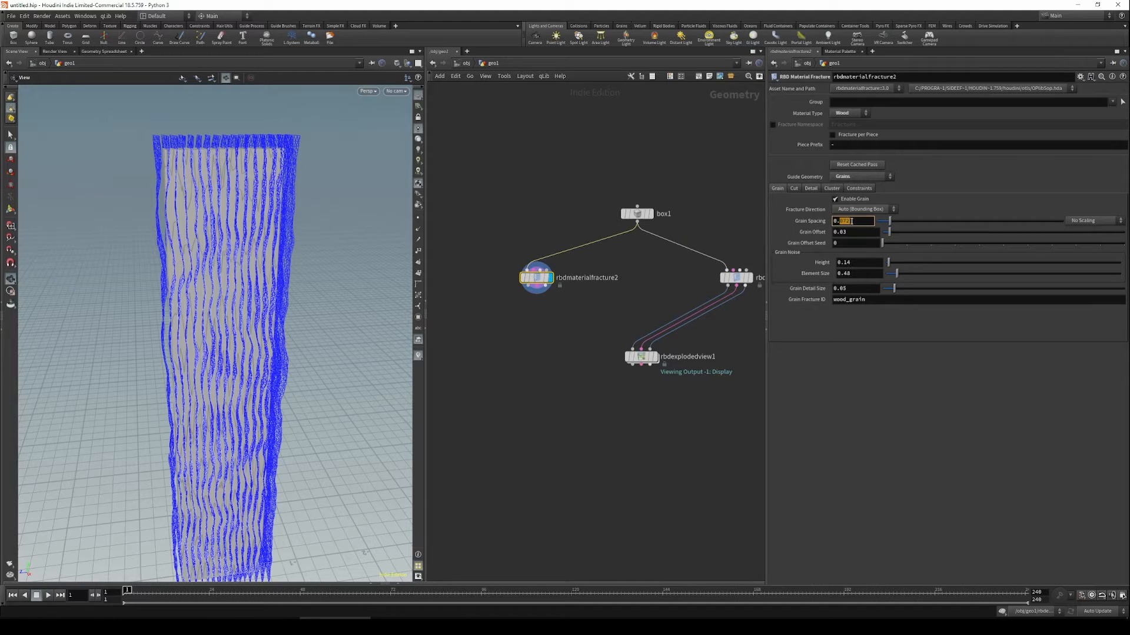
key(Return)
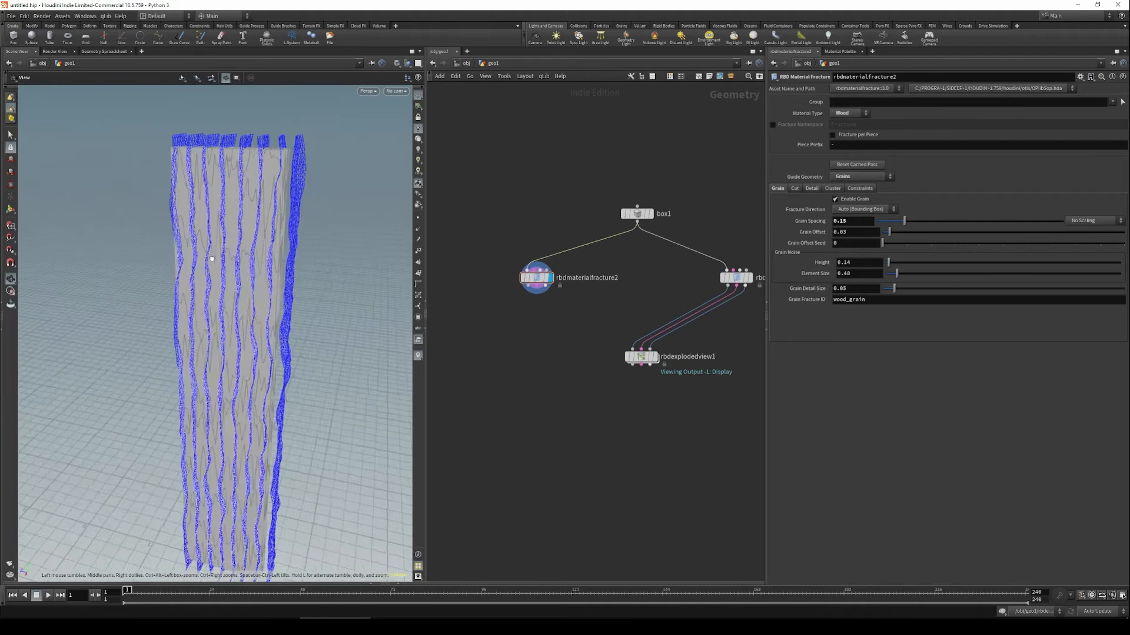
drag(233, 247, 206, 264)
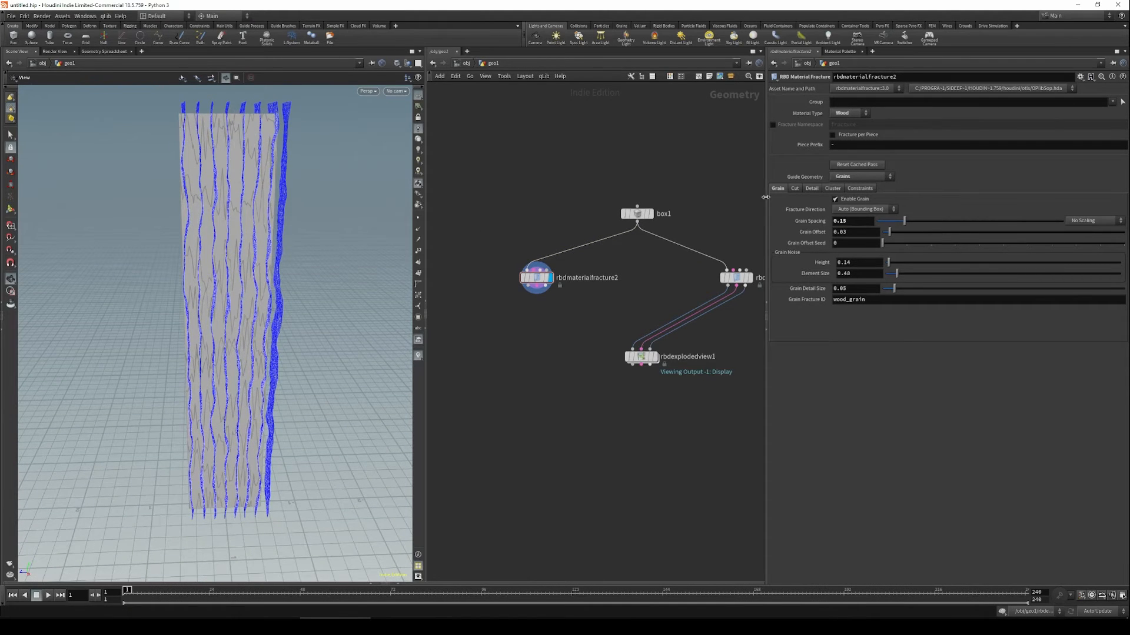
Open the second material fracture's cut settings and switch its guide geometry to Cuts to examine the cutting surfaces.
click(790, 189)
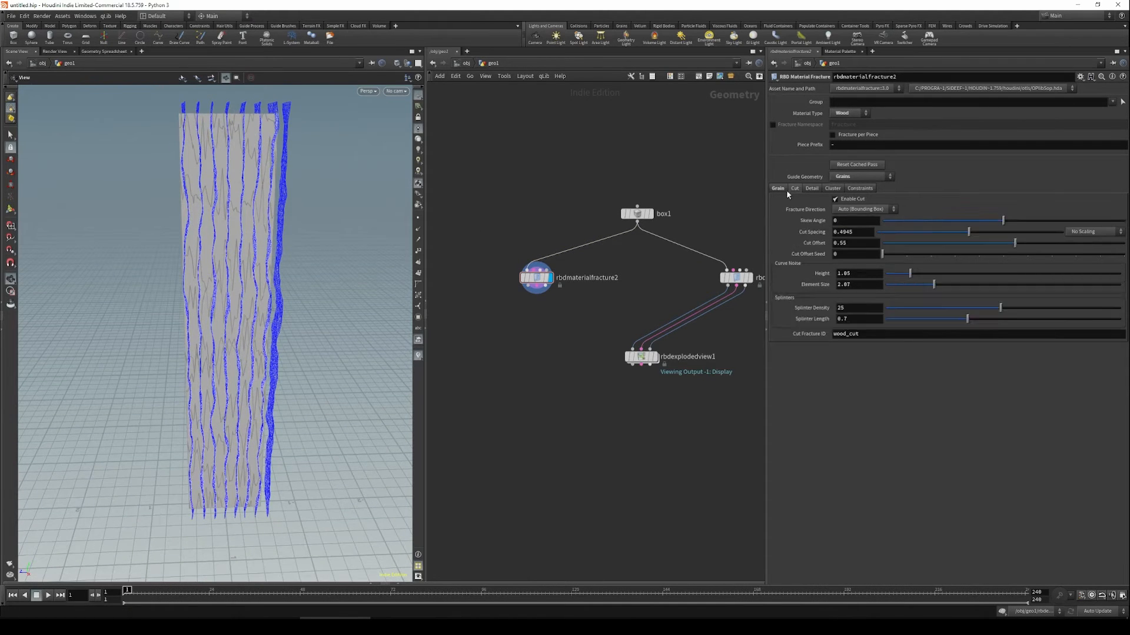
click(861, 177)
click(850, 211)
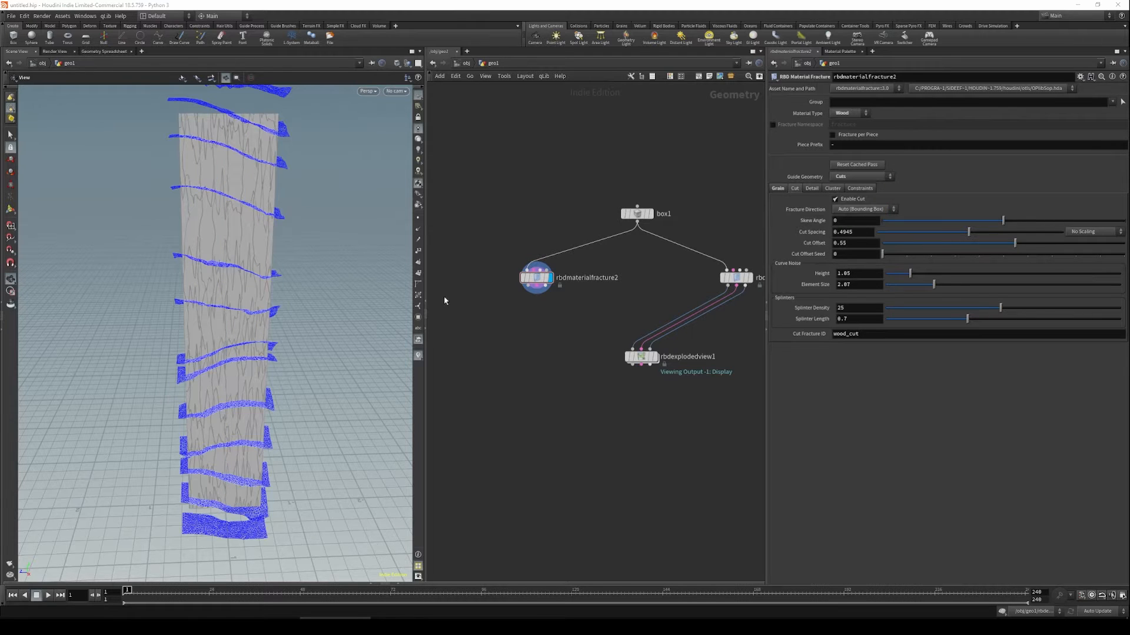
drag(266, 303, 148, 219)
drag(250, 375, 262, 350)
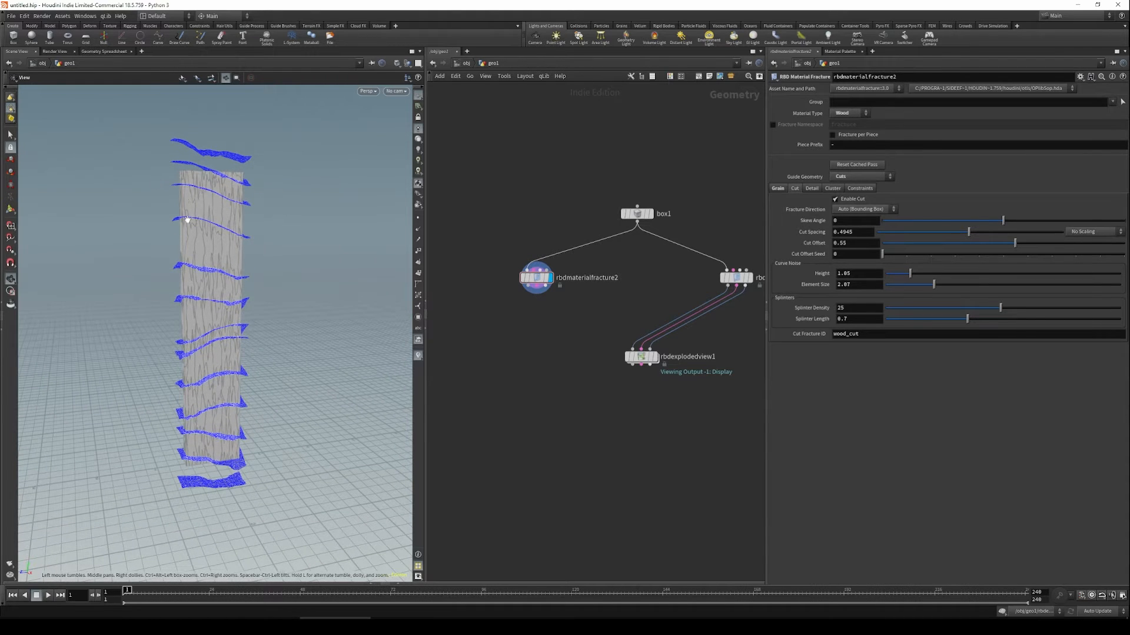
drag(177, 224, 193, 225)
right_drag(192, 225, 147, 205)
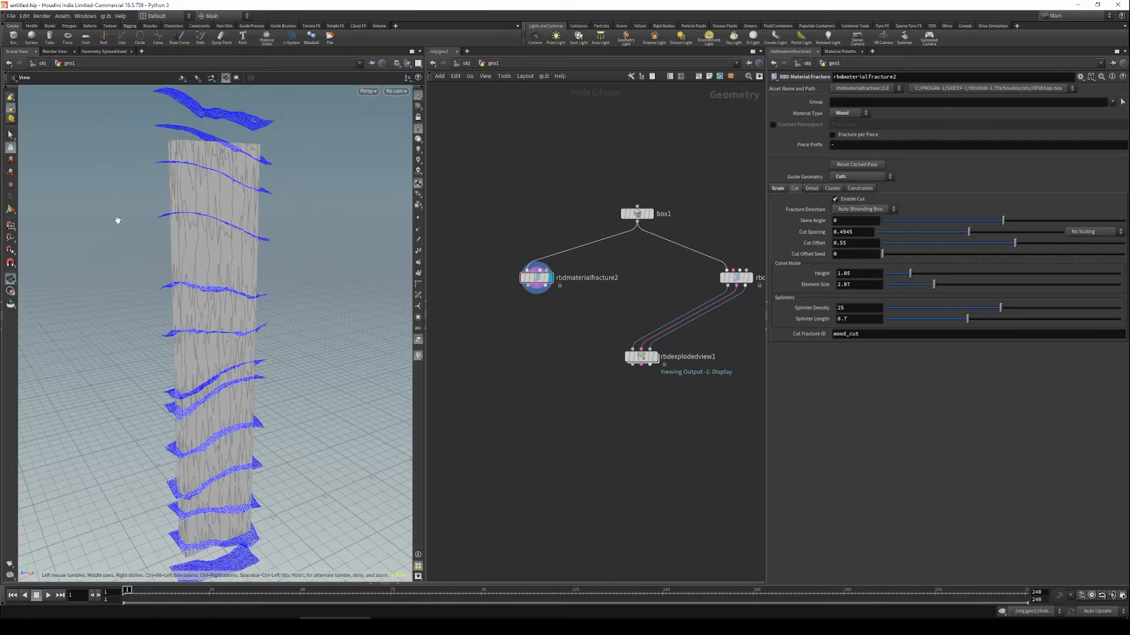
Set the wood fracture's cut spacing to 0.6.
drag(238, 346, 262, 337)
right_drag(262, 337, 243, 348)
drag(243, 347, 233, 344)
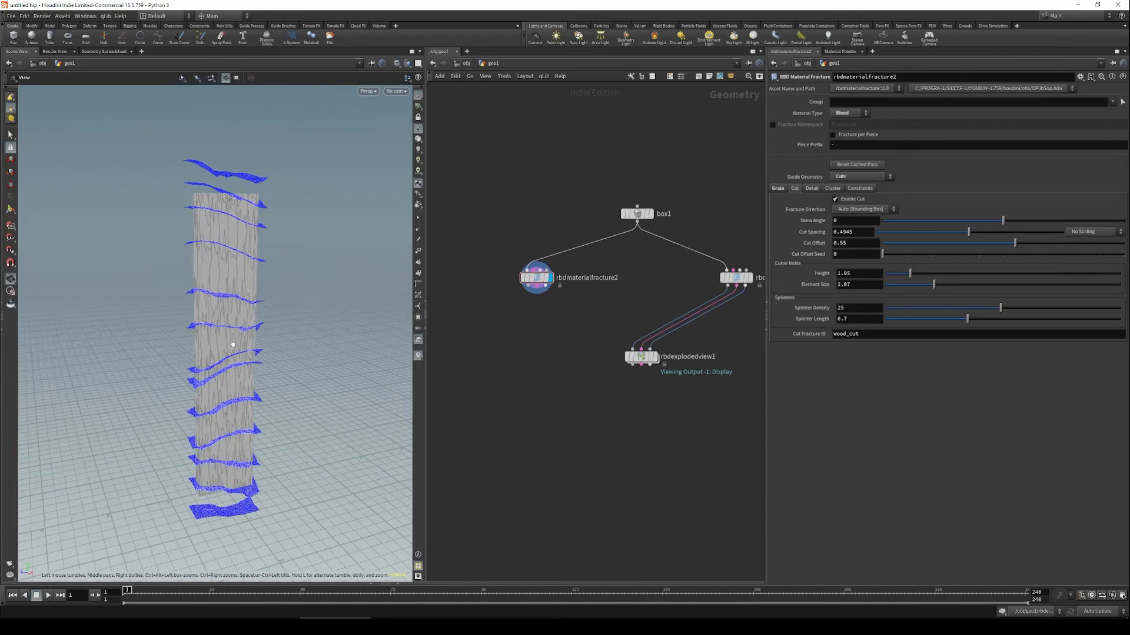
drag(258, 297, 263, 312)
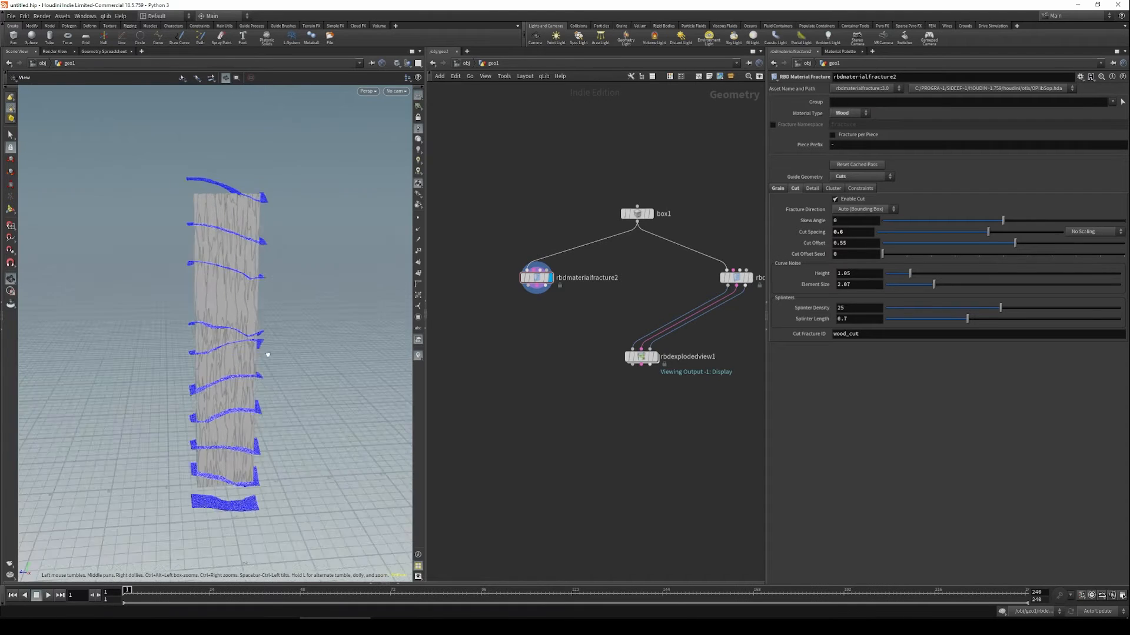
Switch the guide geometry to Splinters and examine the splinter guides along the cuts.
click(858, 180)
click(796, 191)
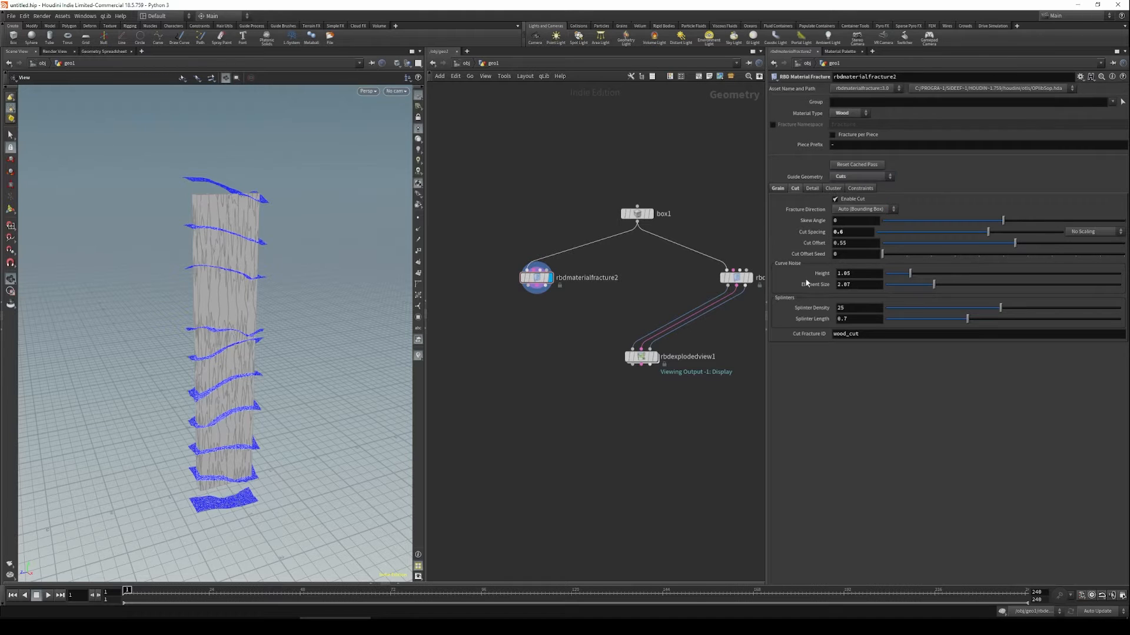
click(847, 177)
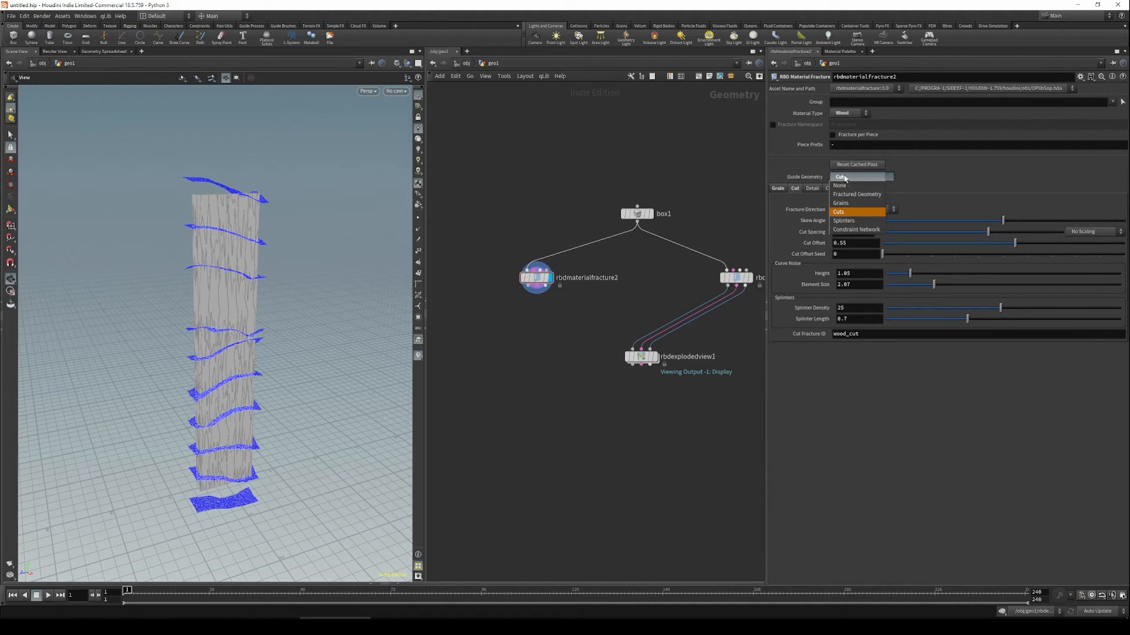
click(854, 220)
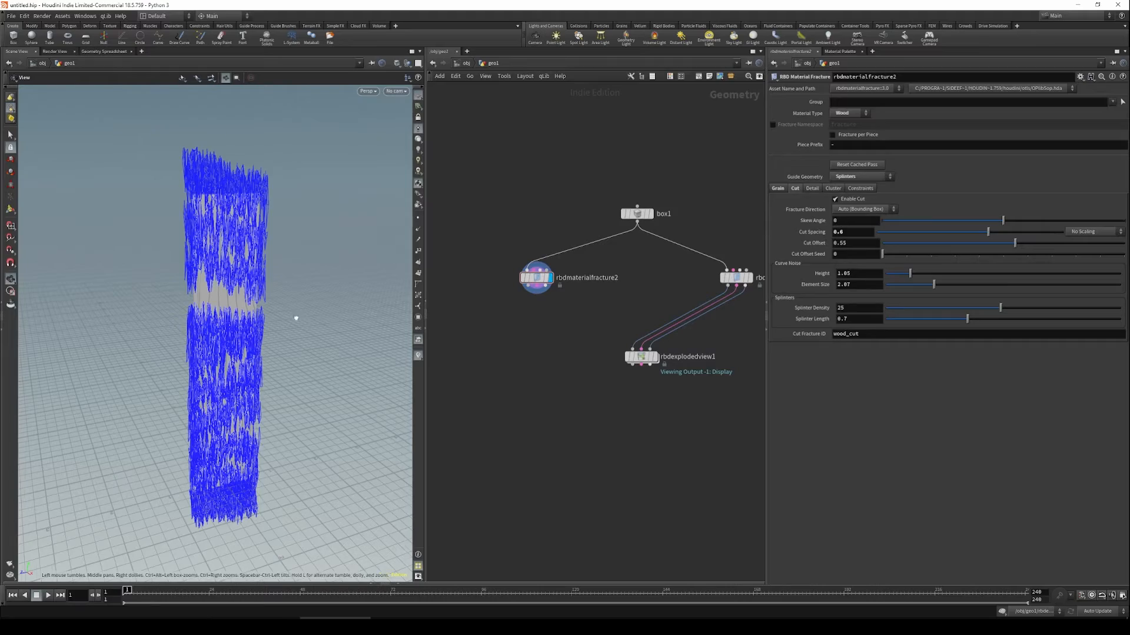
scroll(235, 290, up, 5)
drag(235, 290, 217, 333)
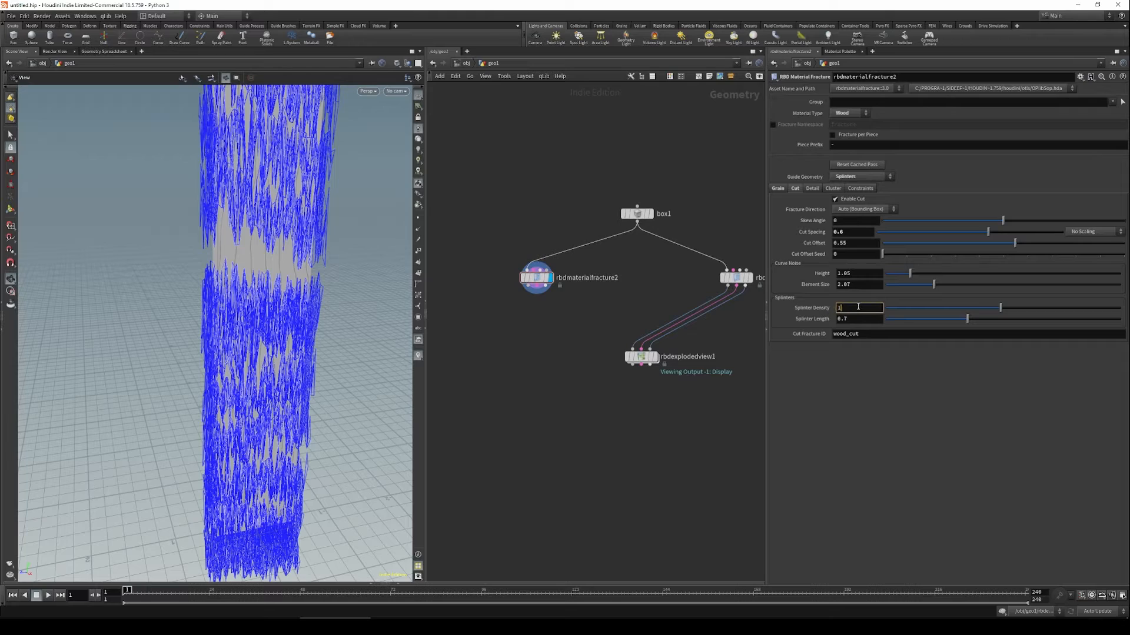
Set the wood cuts' splinter density to 10 and splinter length to 0.3.
key(Return)
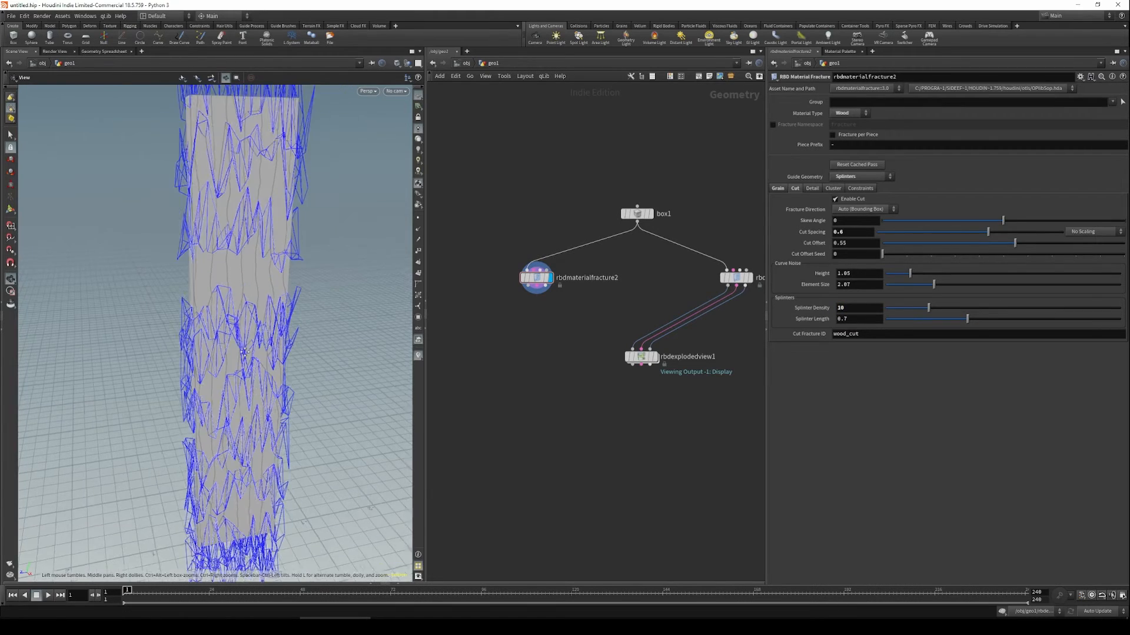
drag(288, 337, 255, 345)
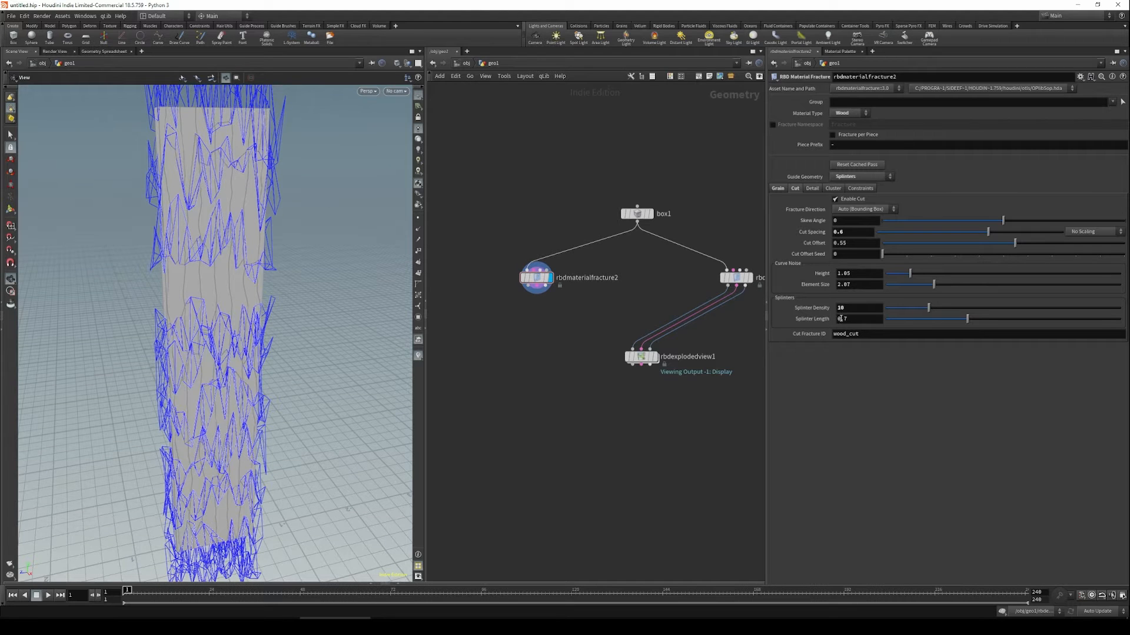
text(0.3)
key(Return)
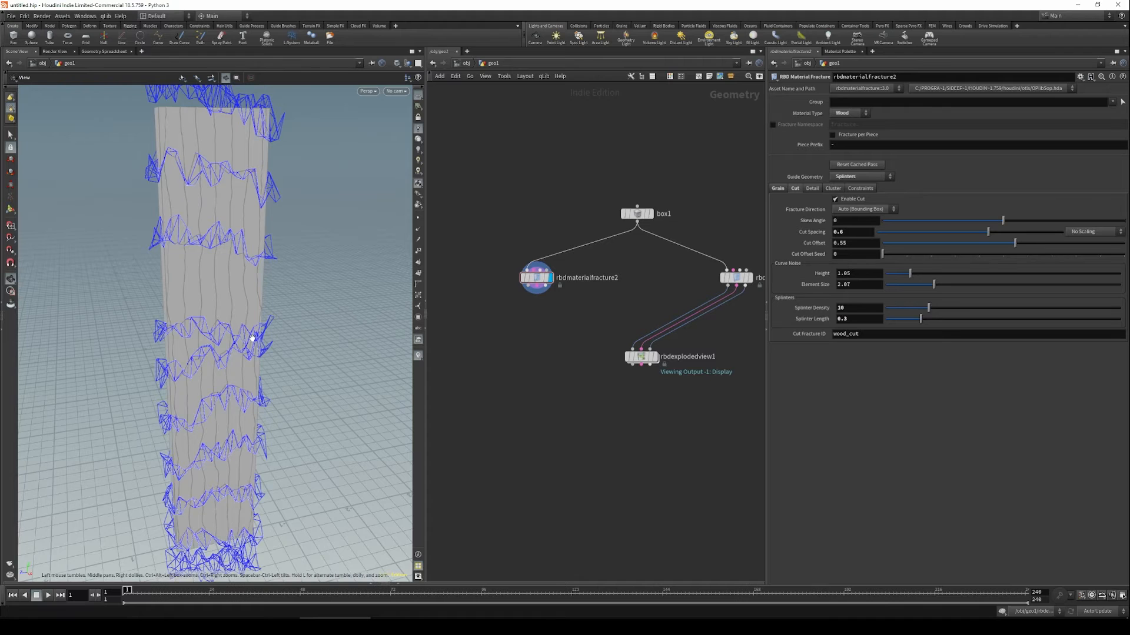
drag(252, 340, 231, 320)
Set the second material fracture's guide geometry to None and view the fractured panel.
click(881, 179)
click(859, 184)
drag(214, 310, 306, 321)
Move the RBD Exploded View node under the second material fracture and wire that fracture's three outputs into it.
drag(583, 332, 663, 367)
click(528, 287)
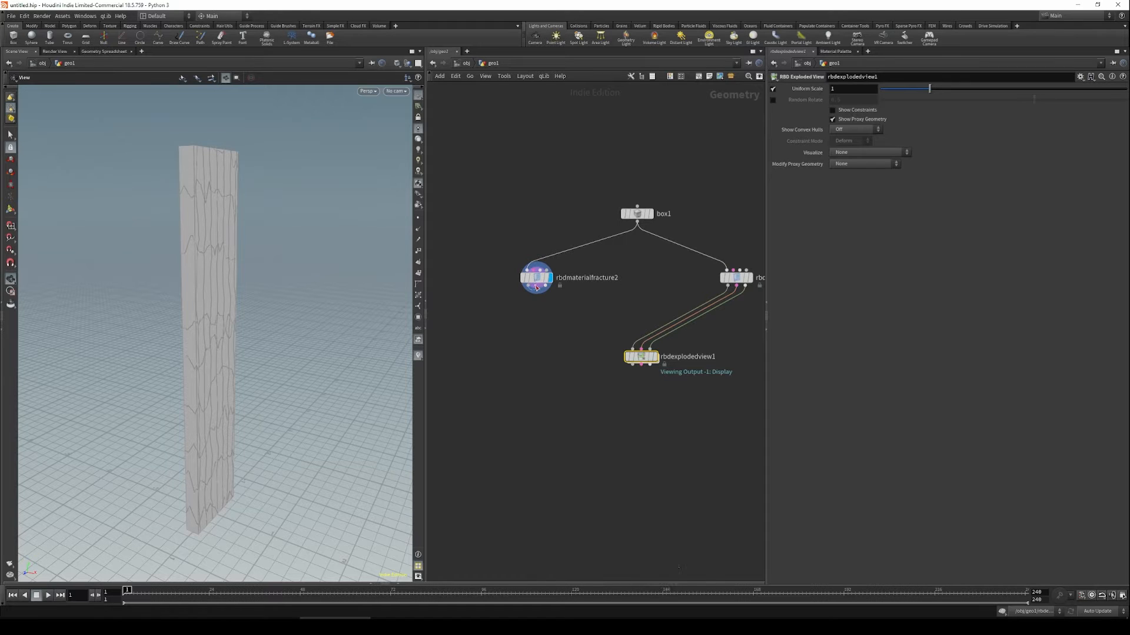
click(632, 349)
drag(588, 398, 700, 335)
drag(537, 287, 498, 407)
click(551, 364)
click(546, 286)
Increase the box's Z size to form a roughly square panel and display the exploded view of its pieces.
key(r)
drag(300, 340, 371, 340)
scroll(253, 341, down, 5)
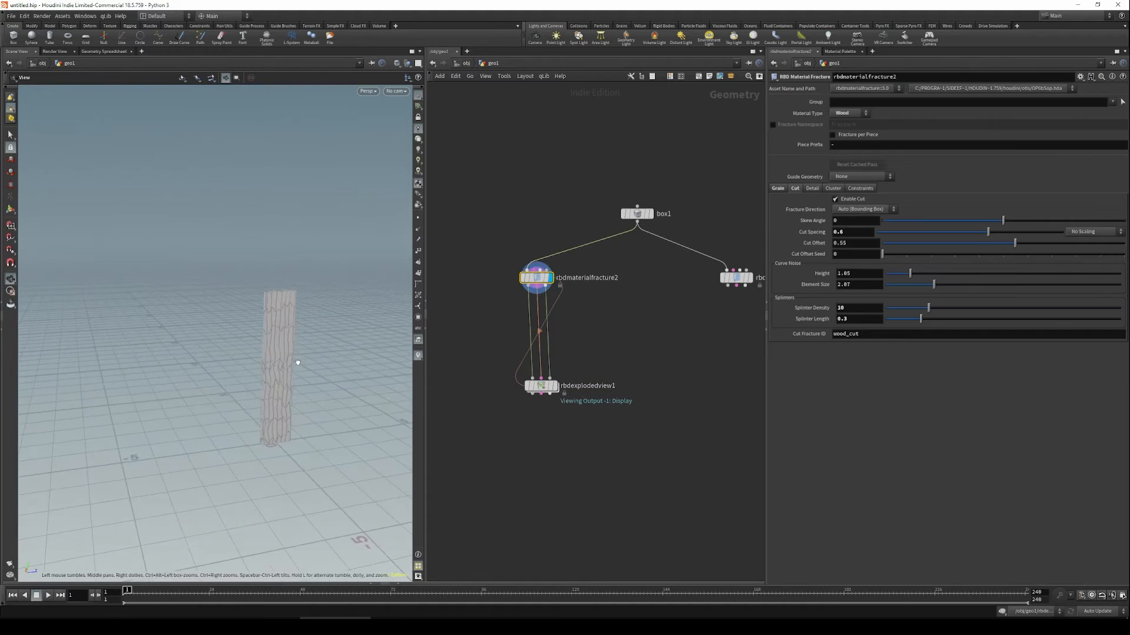
drag(295, 361, 296, 357)
click(636, 213)
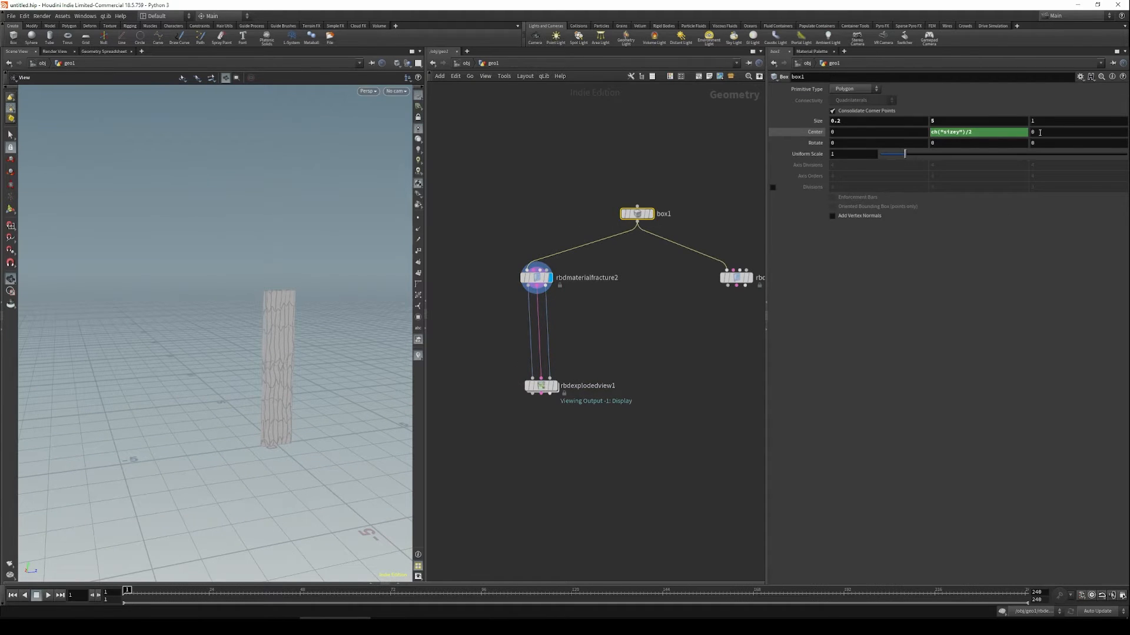
key(Return)
drag(314, 388, 270, 348)
click(541, 385)
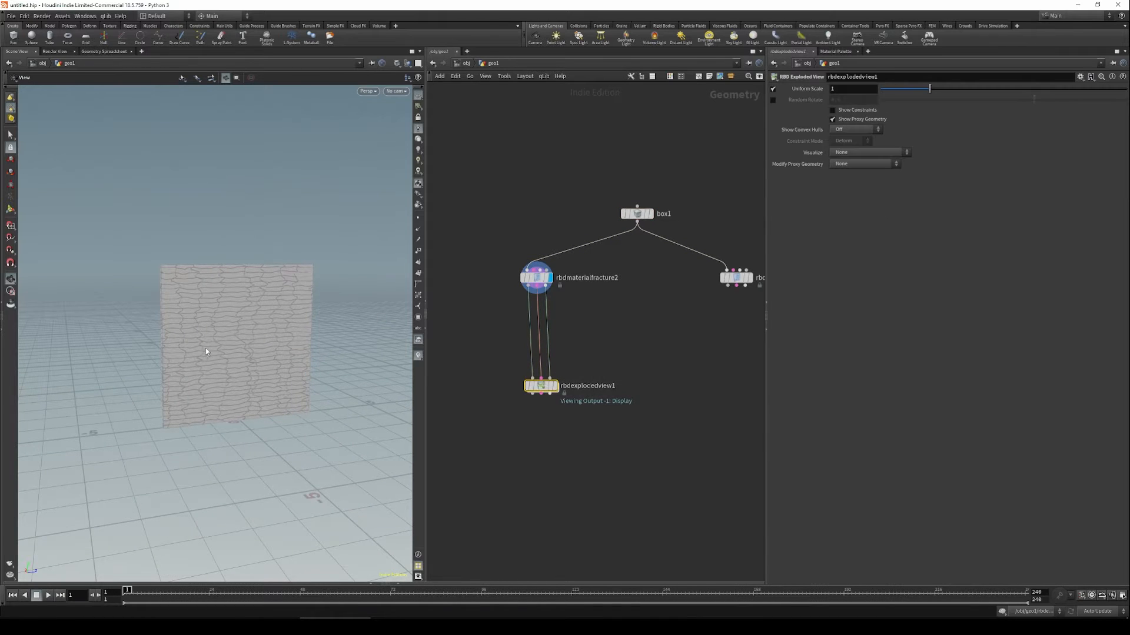
drag(259, 340, 222, 355)
Add a Null node beside the exploded view and connect the second material fracture's third output to it.
key(Tab)
text(null)
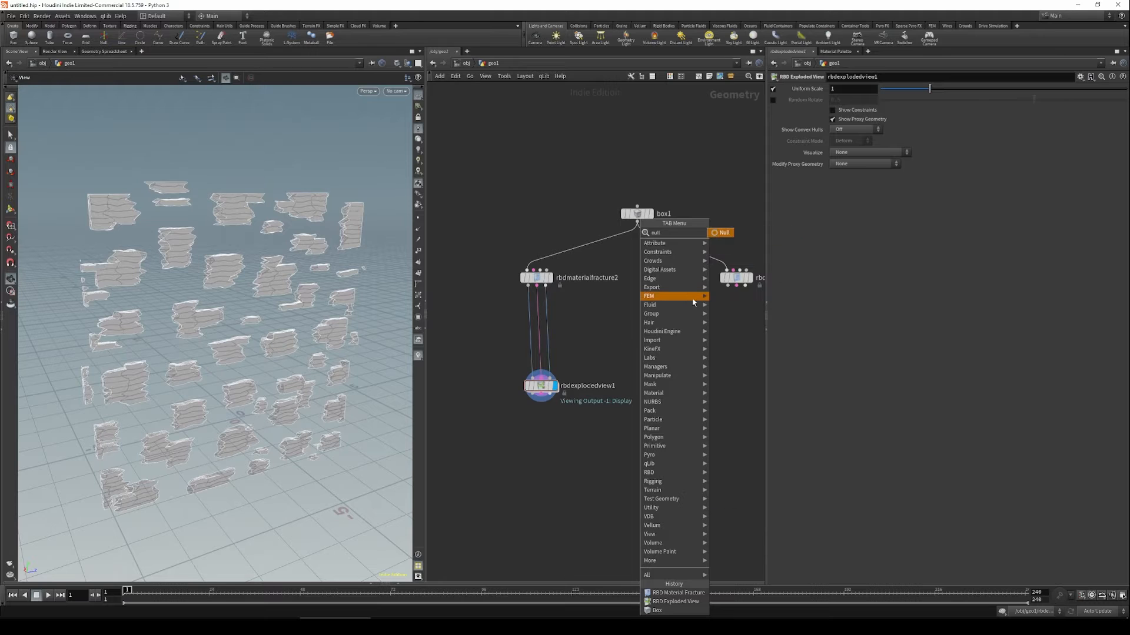
click(725, 233)
click(631, 327)
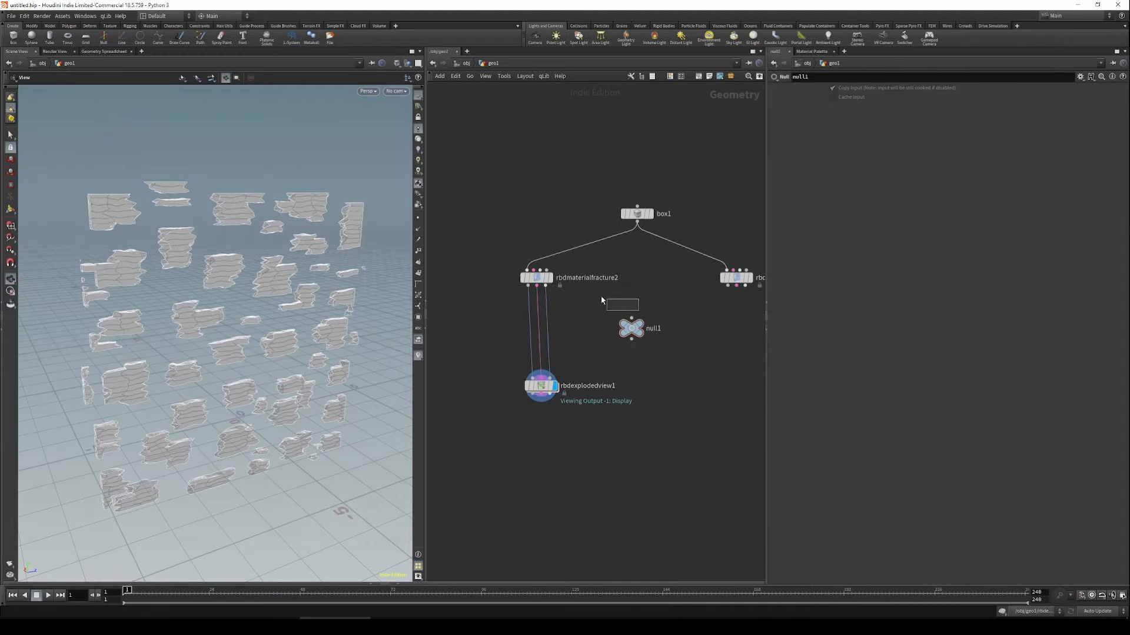
drag(545, 286, 631, 319)
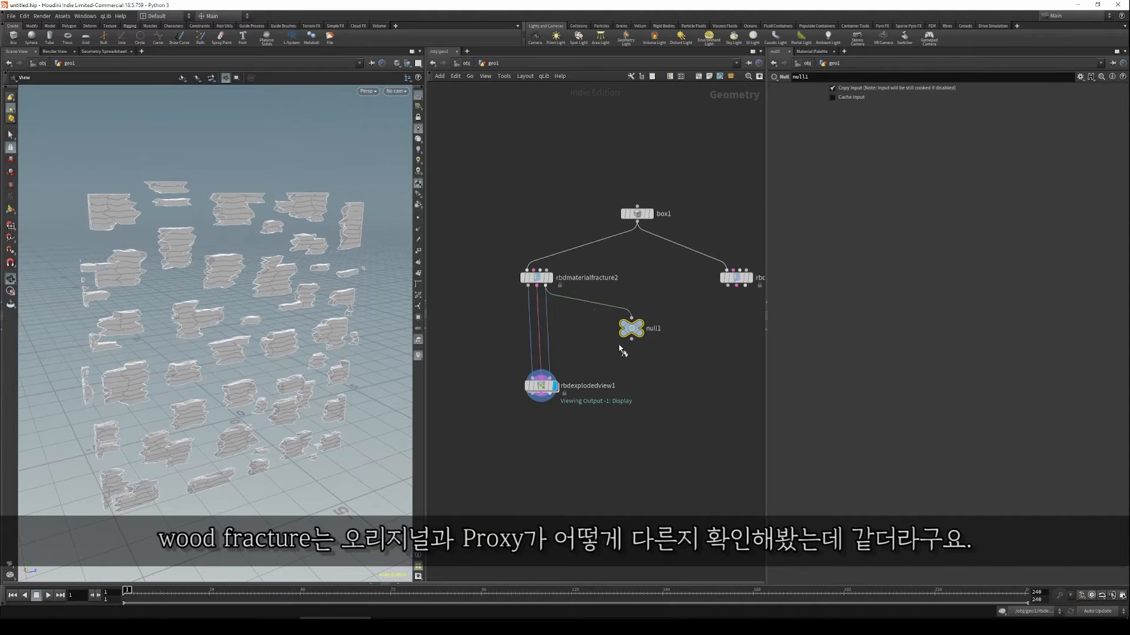
Display the null, move it below the exploded view node and rewire its input to the exploded view's first output.
click(640, 323)
scroll(290, 298, up, 3)
drag(632, 330, 550, 394)
drag(298, 308, 412, 354)
drag(249, 334, 265, 363)
drag(557, 403, 532, 400)
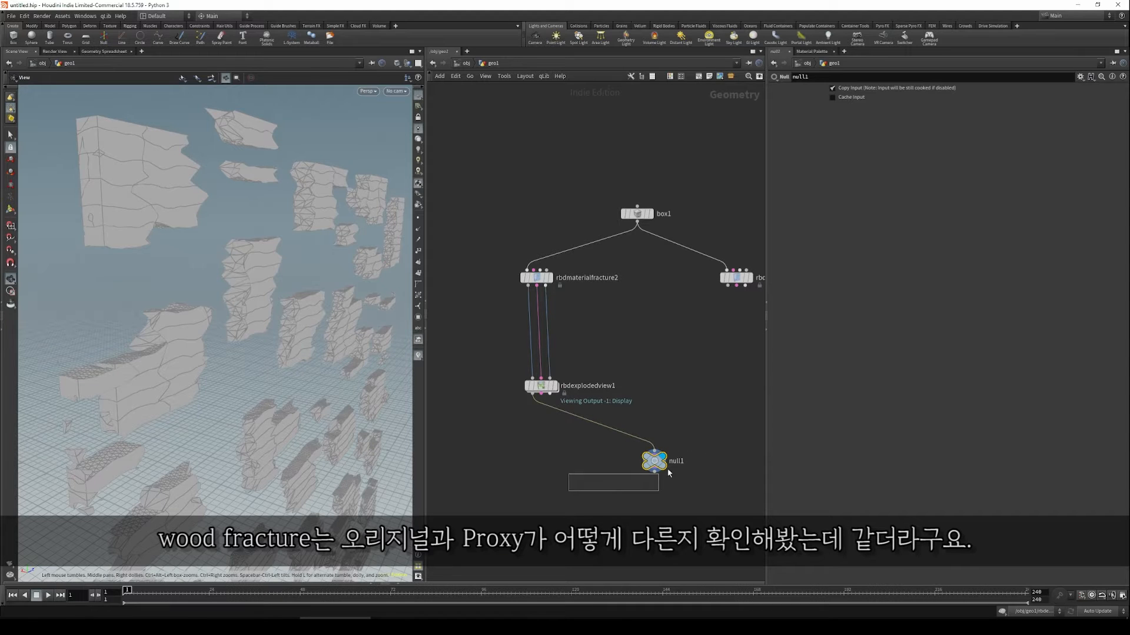
Rewire the null to the exploded view's third output for comparison, and switch its input to the constraint geometry output.
drag(217, 302, 176, 354)
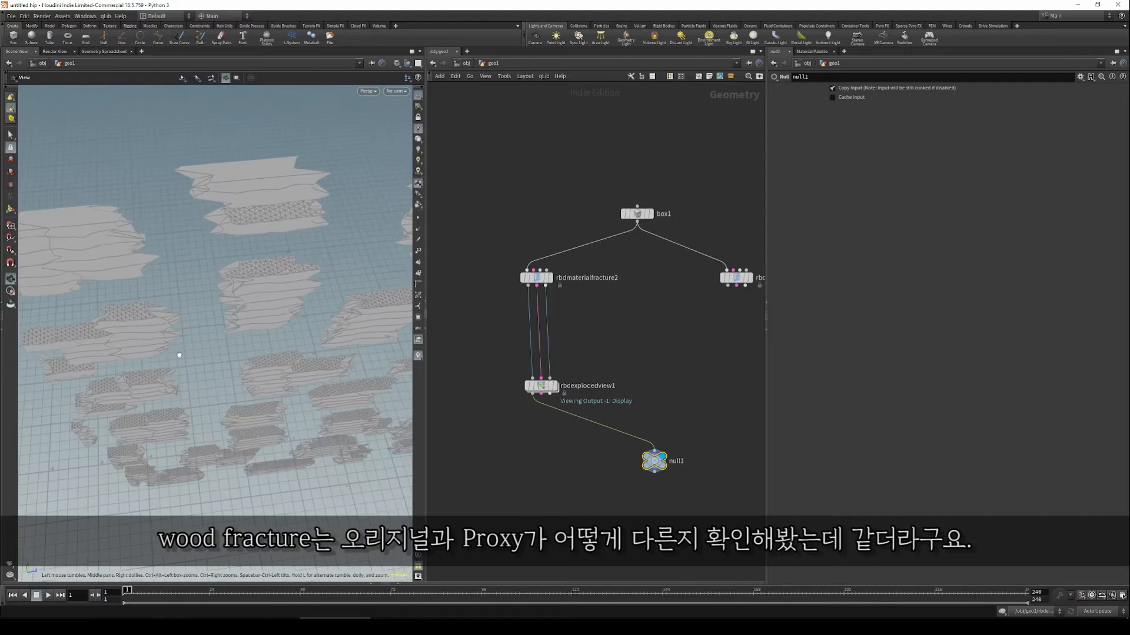
drag(574, 419, 551, 394)
drag(285, 361, 235, 333)
click(595, 422)
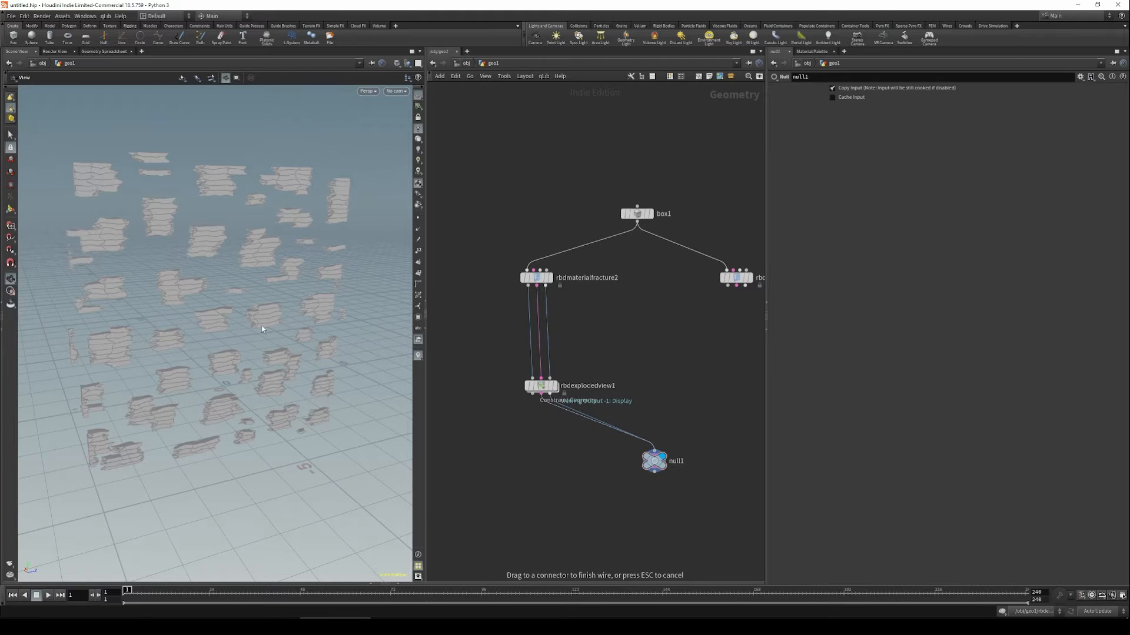
mouse_move(213, 300)
mouse_down()
mouse_move(245, 286)
mouse_move(218, 294)
mouse_up()
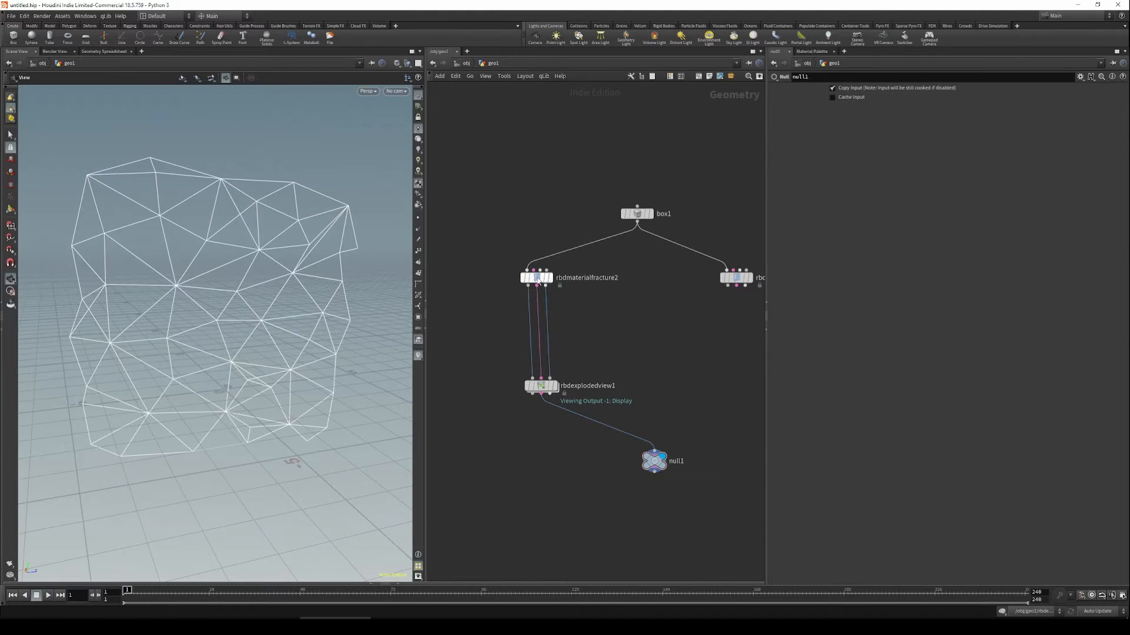
Select the second material fracture node and display its result instead of the null.
click(539, 280)
drag(222, 317, 233, 316)
key(r)
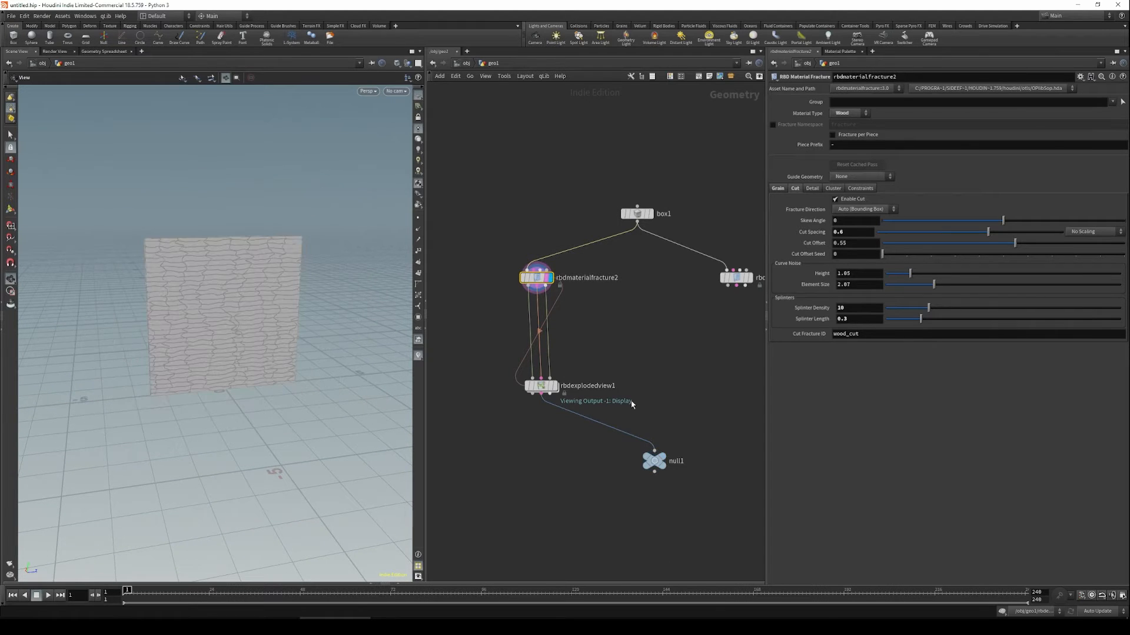
Rewire the null to the second material fracture's third output and display it in wireframe.
drag(608, 427, 546, 286)
drag(690, 385, 604, 510)
key(e)
key(w)
right_drag(215, 317, 501, 334)
drag(627, 489, 624, 491)
key(r)
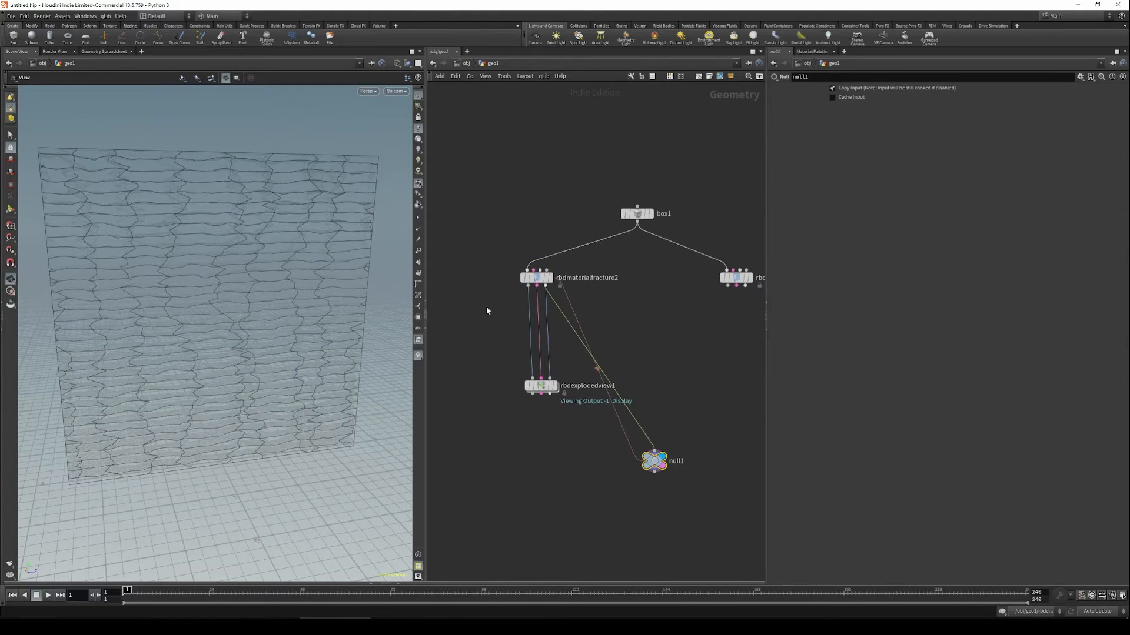
Template the second material fracture in shaded view and rewire the null to its constraint geometry output.
drag(486, 306, 577, 257)
key(e)
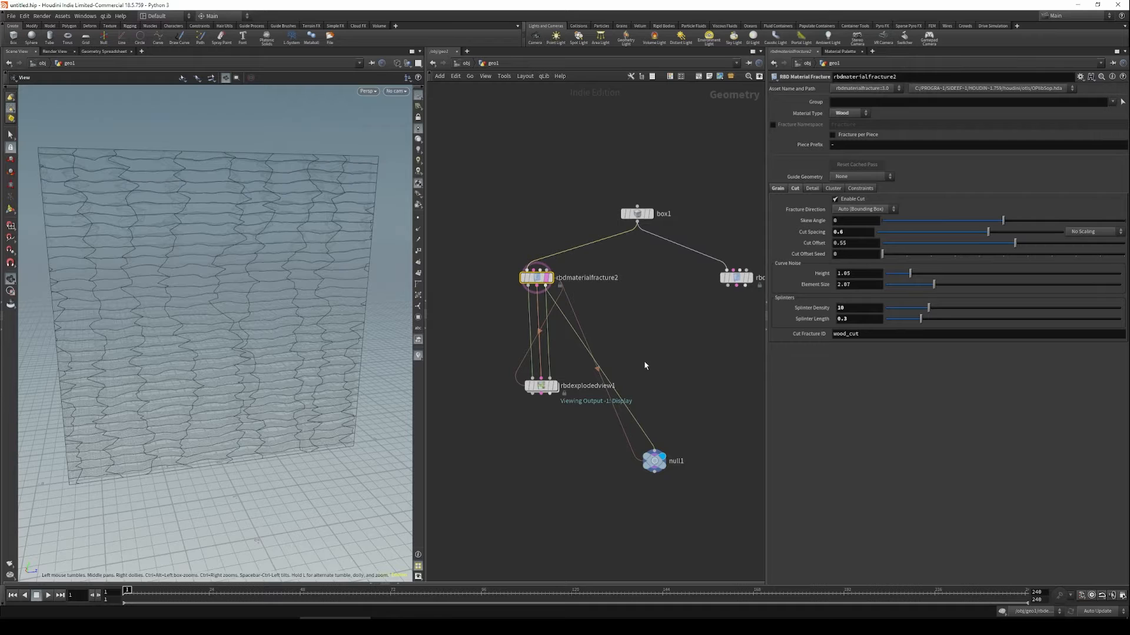
key(w)
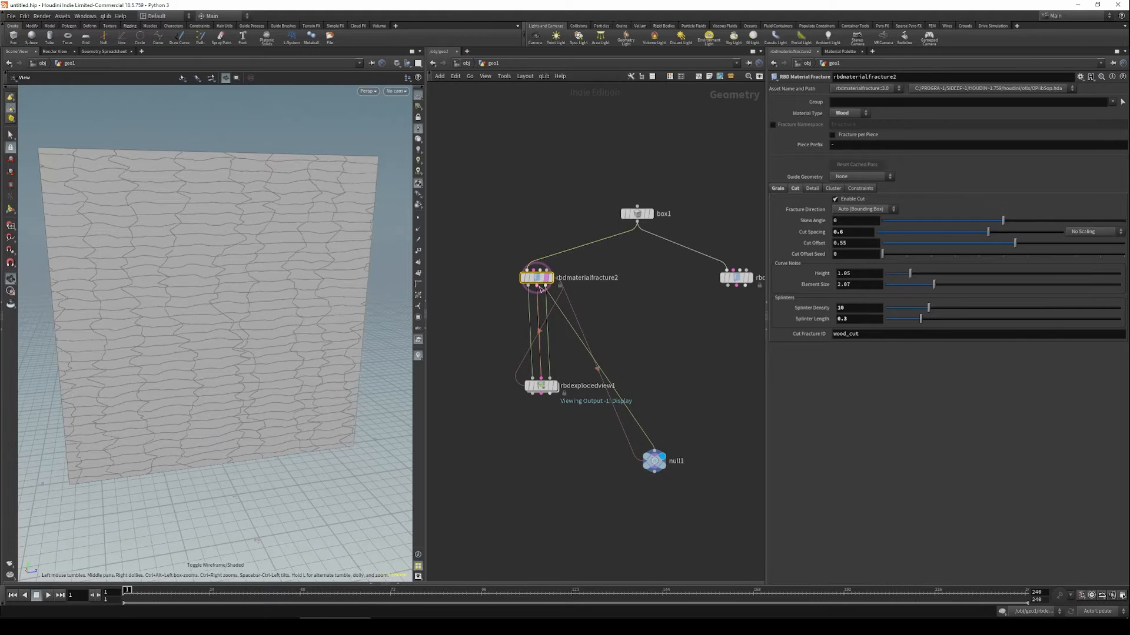
drag(654, 463, 666, 387)
drag(544, 287, 536, 288)
drag(189, 284, 177, 284)
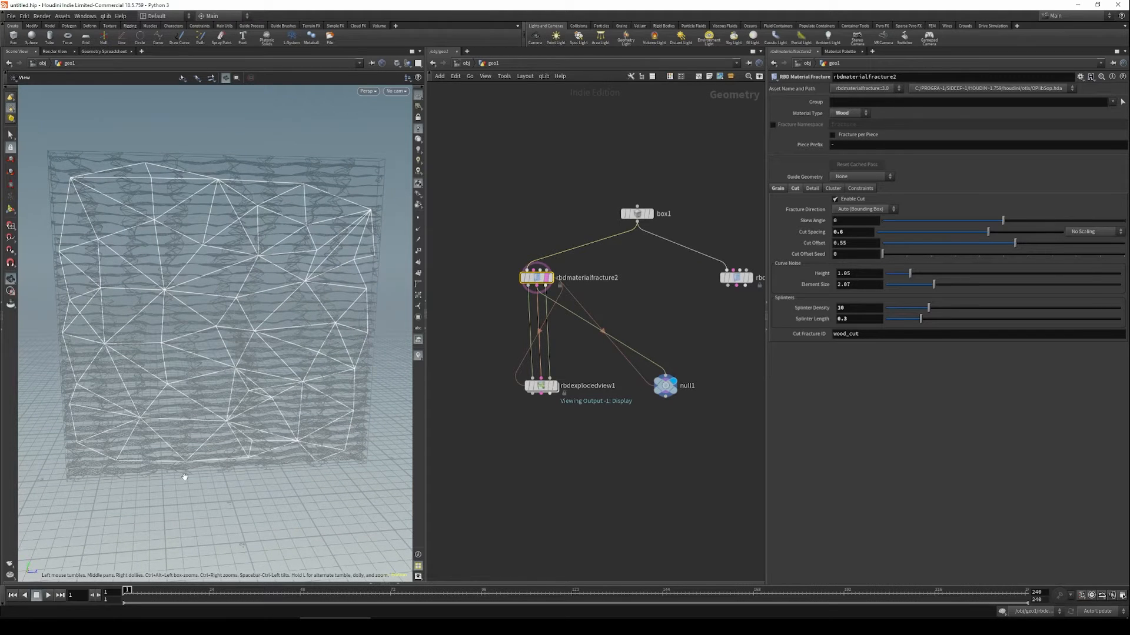
Spread the exploded view and null apart below the second material fracture, and display the fracture node's result.
key(l)
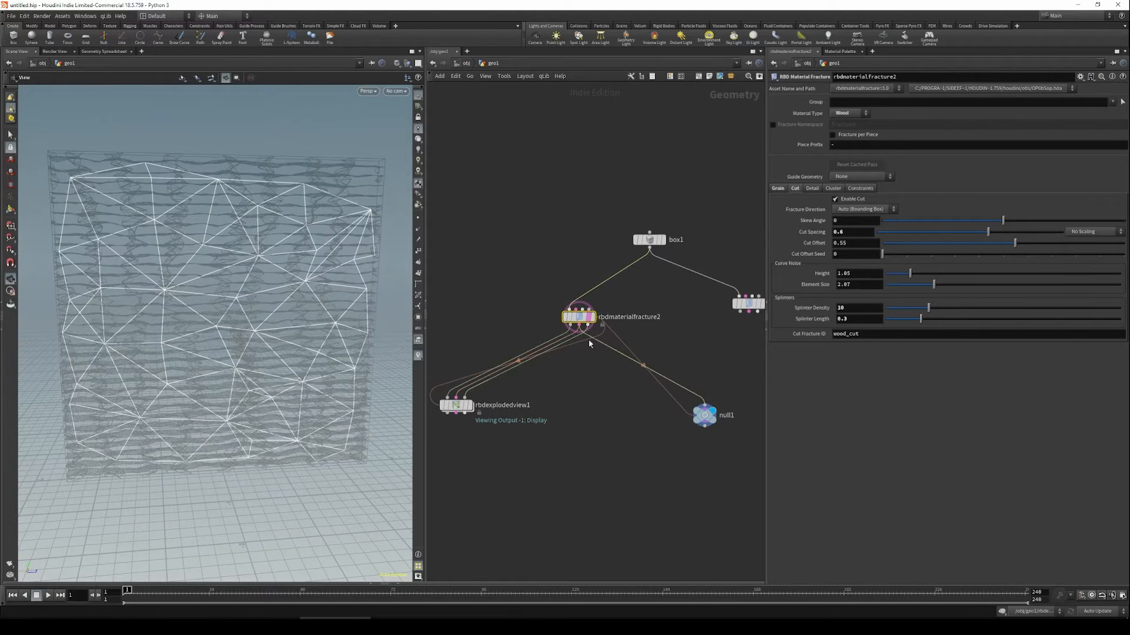
drag(191, 280, 376, 285)
drag(519, 277, 624, 343)
key(r)
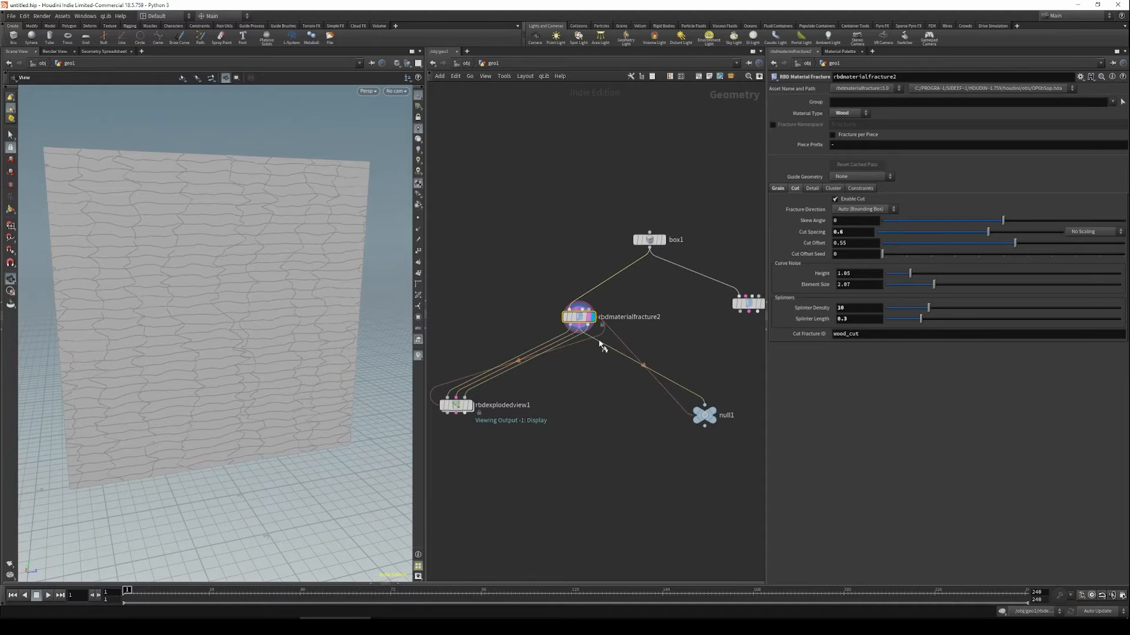
Add an RBD Configure node below the second material fracture and wire the fracture's three outputs into it.
key(Tab)
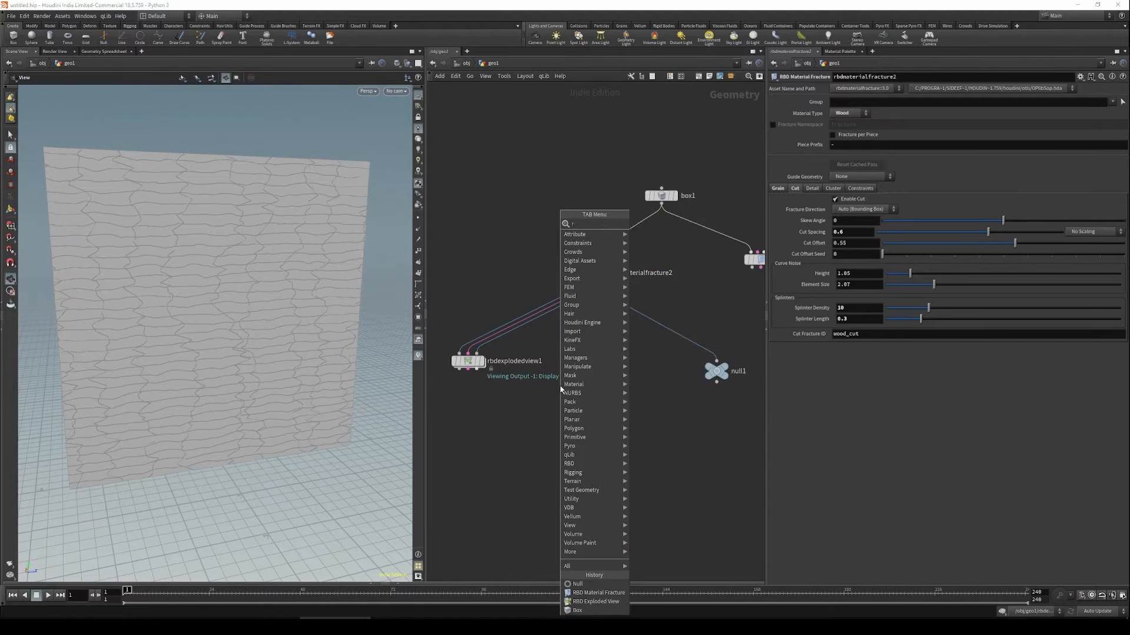
text(rbdconfi)
key(Return)
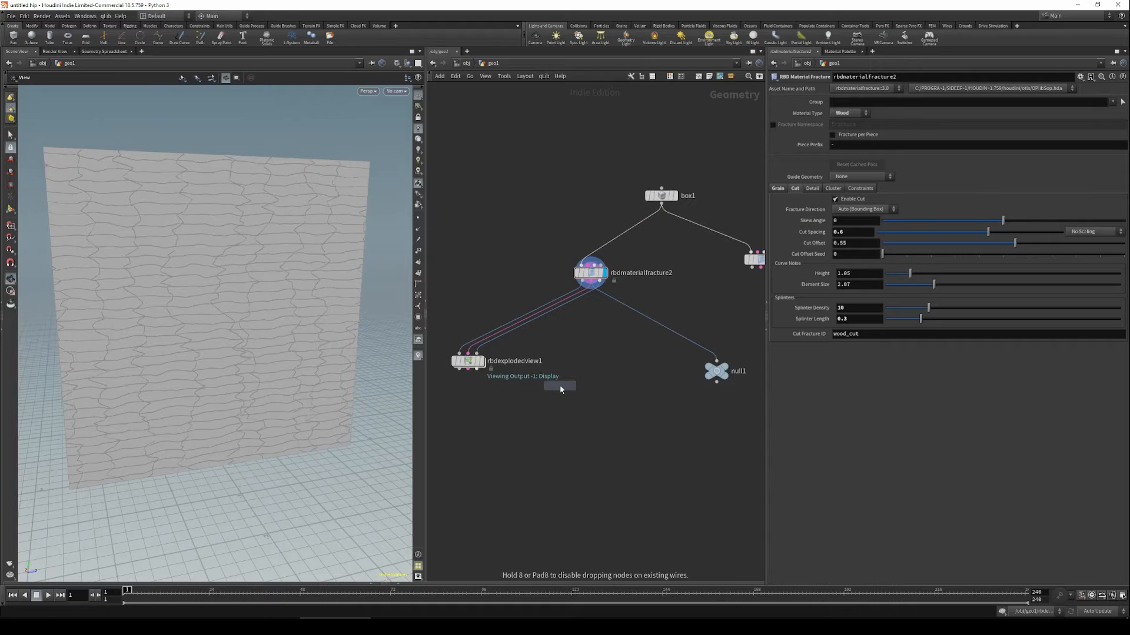
click(609, 366)
click(591, 287)
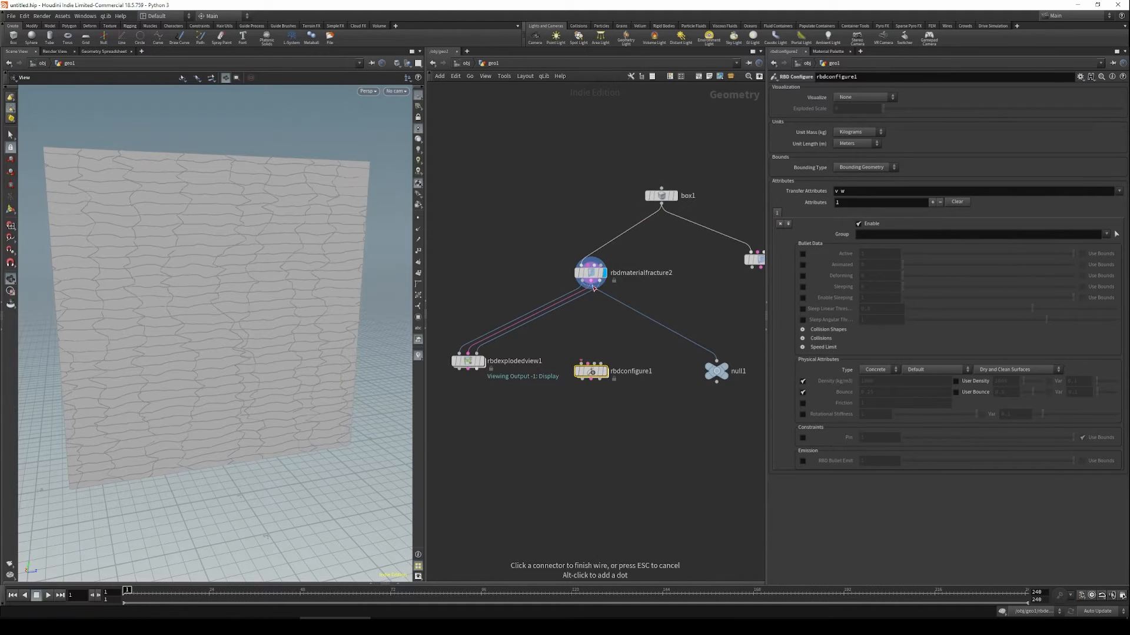
click(591, 364)
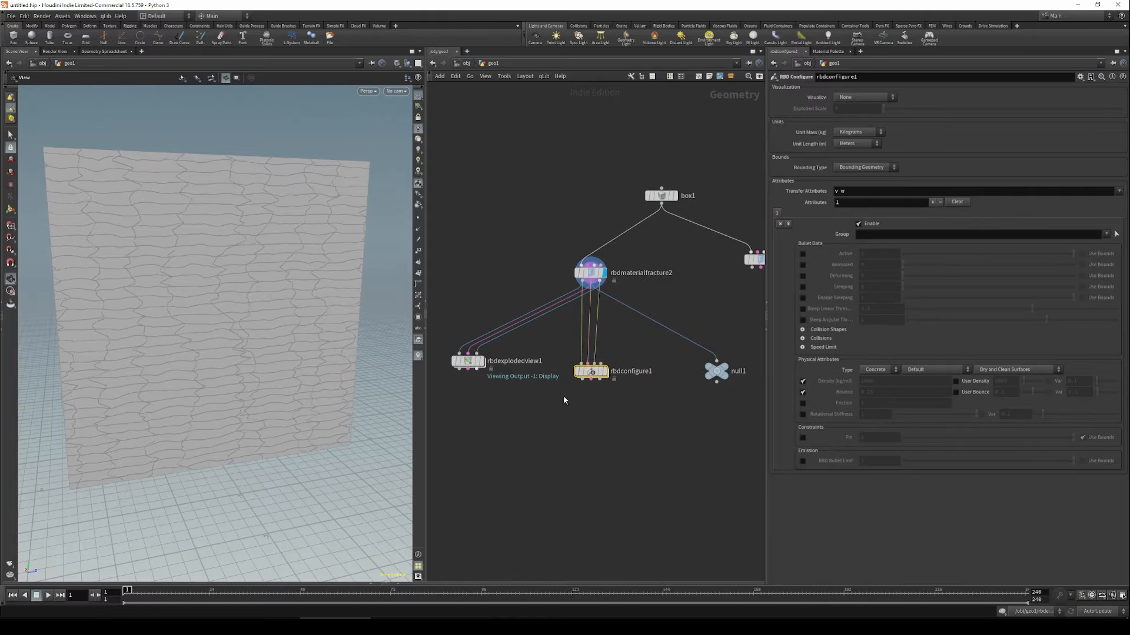
Display the RBD Configure node's result and inspect its node information.
key(r)
drag(299, 309, 306, 297)
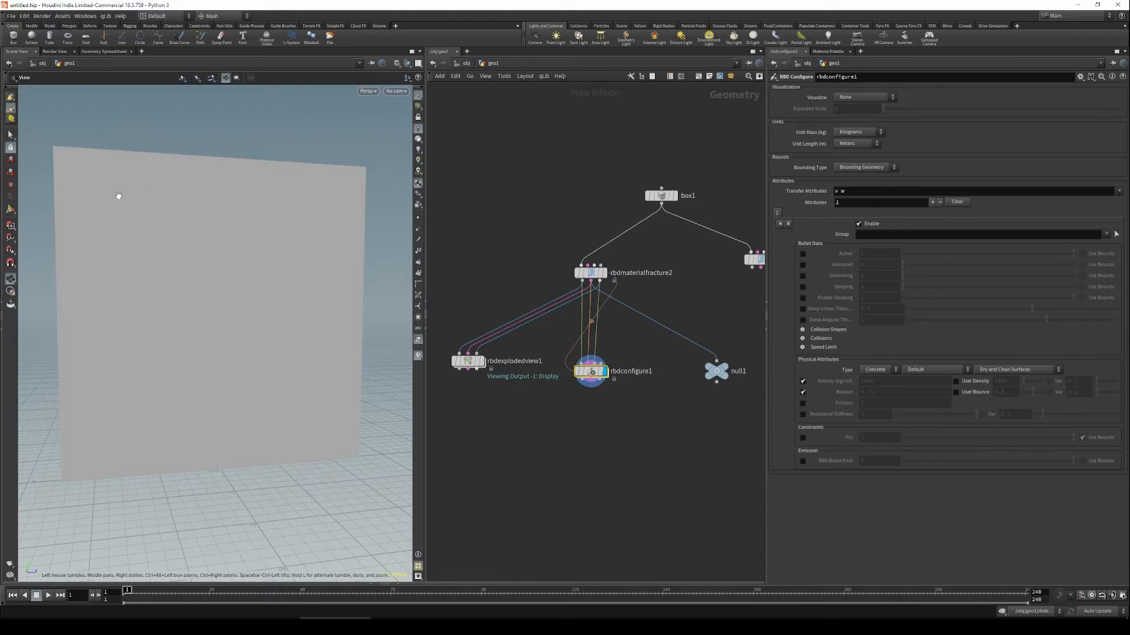
mouse_move(585, 381)
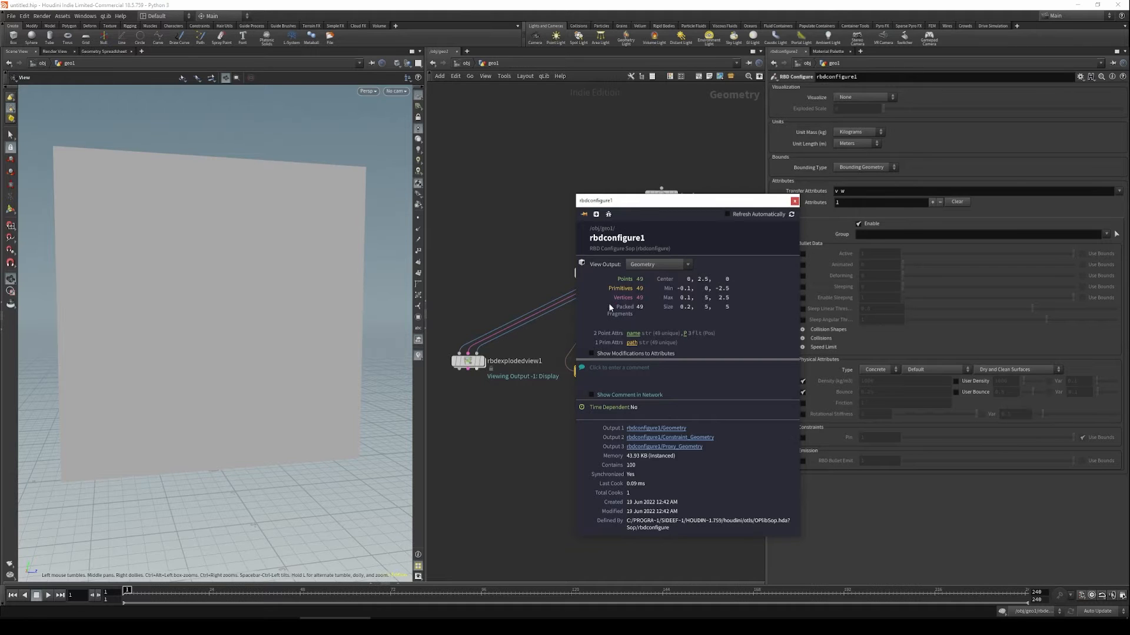
click(794, 202)
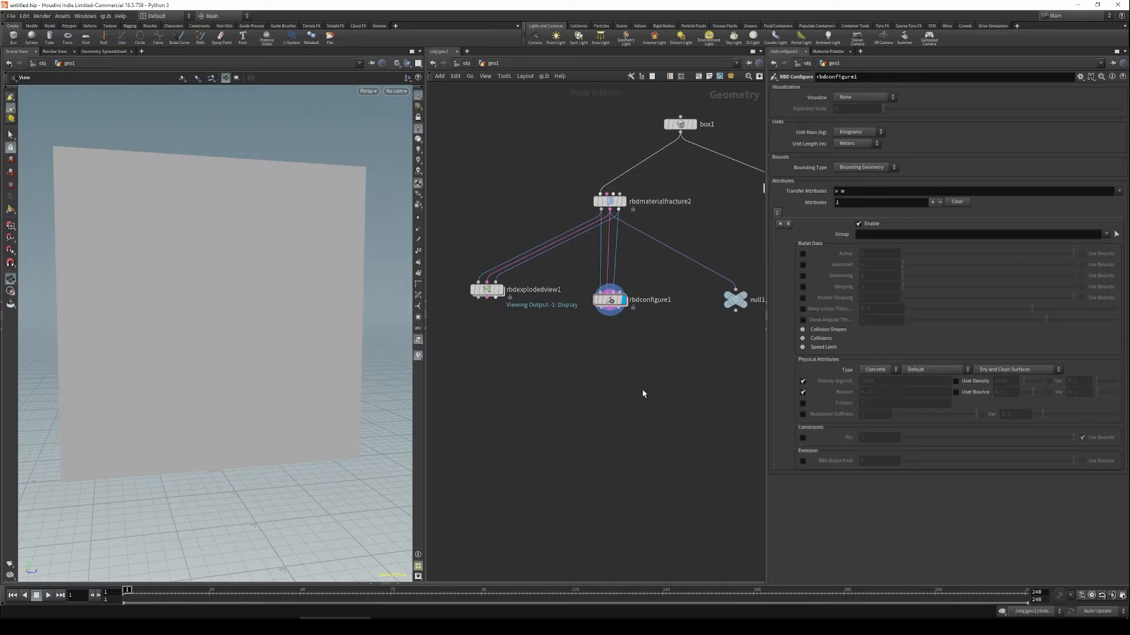
Add a DOP Network node below the null.
key(Tab)
text(dopnet)
key(Return)
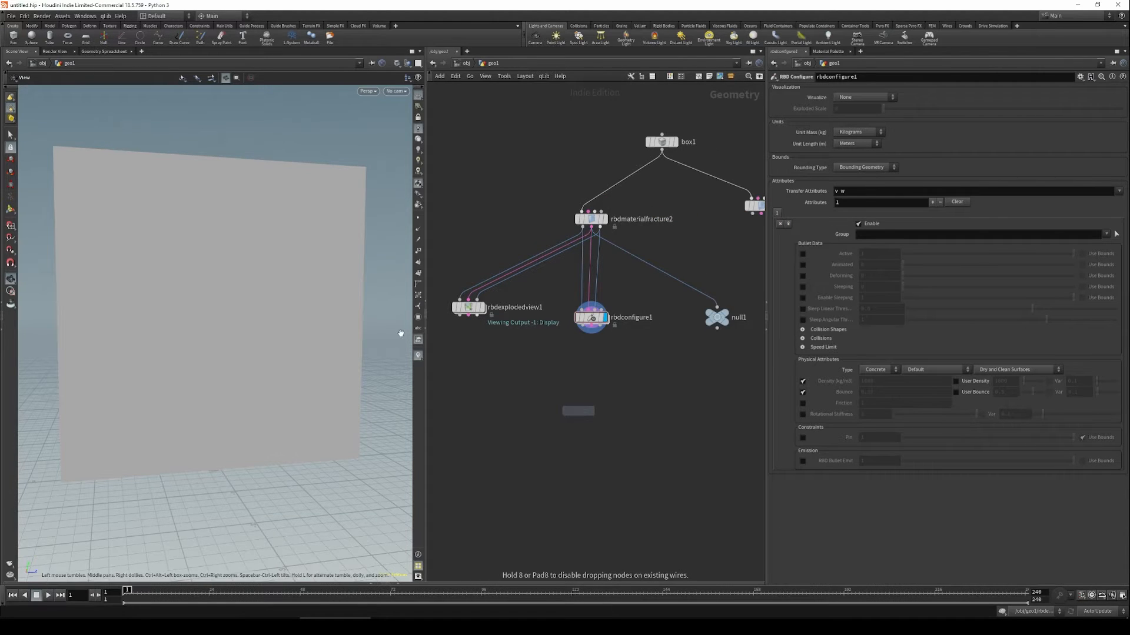
click(640, 393)
drag(662, 391, 692, 398)
Add an RBD Bullet Solver node beside the DOP network, below the RBD Configure node.
key(Tab)
text(rb)
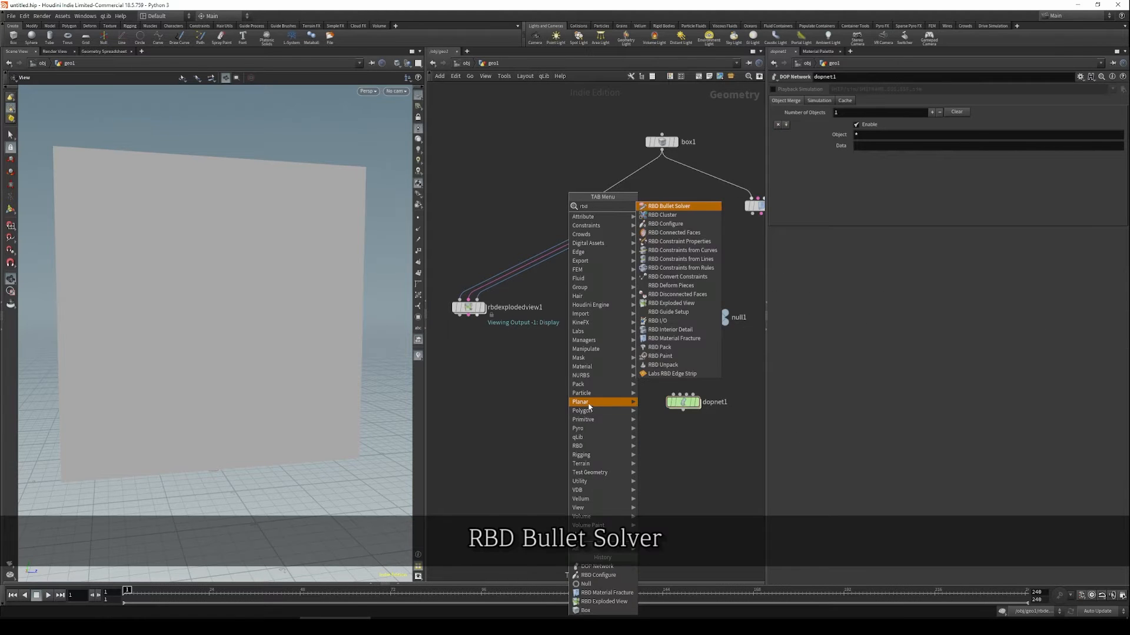
text(ds)
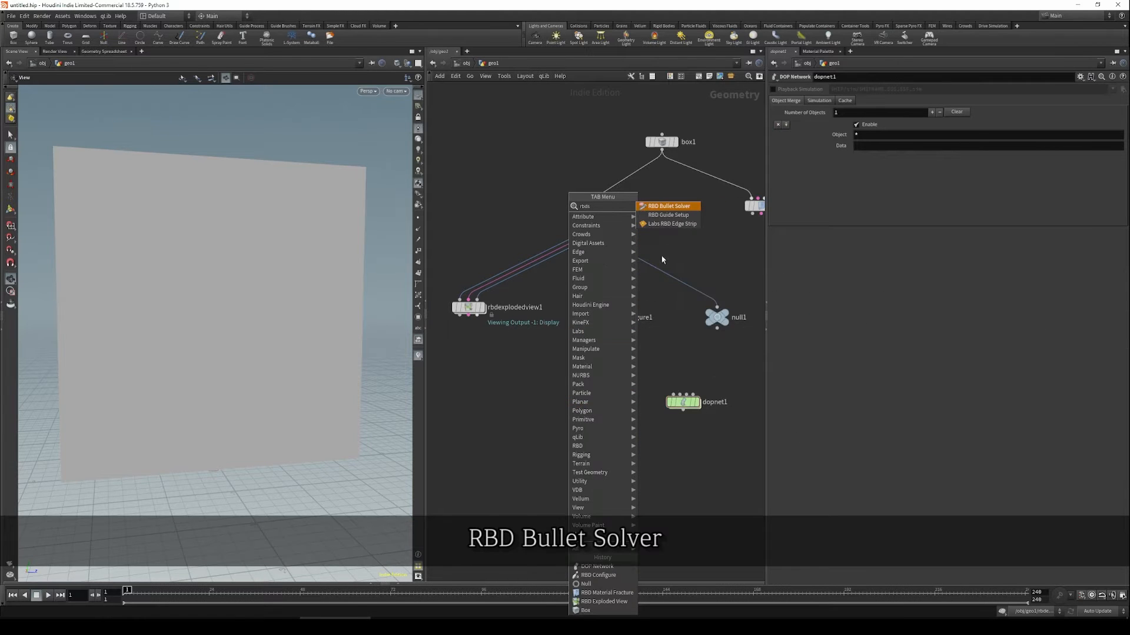
click(686, 207)
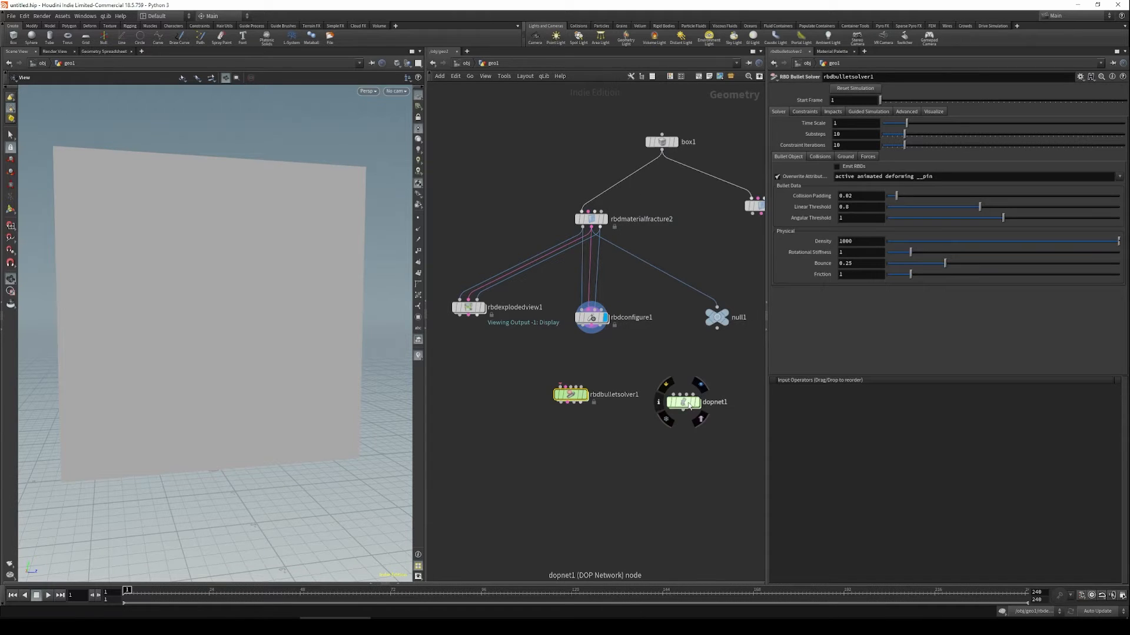
drag(570, 395, 562, 402)
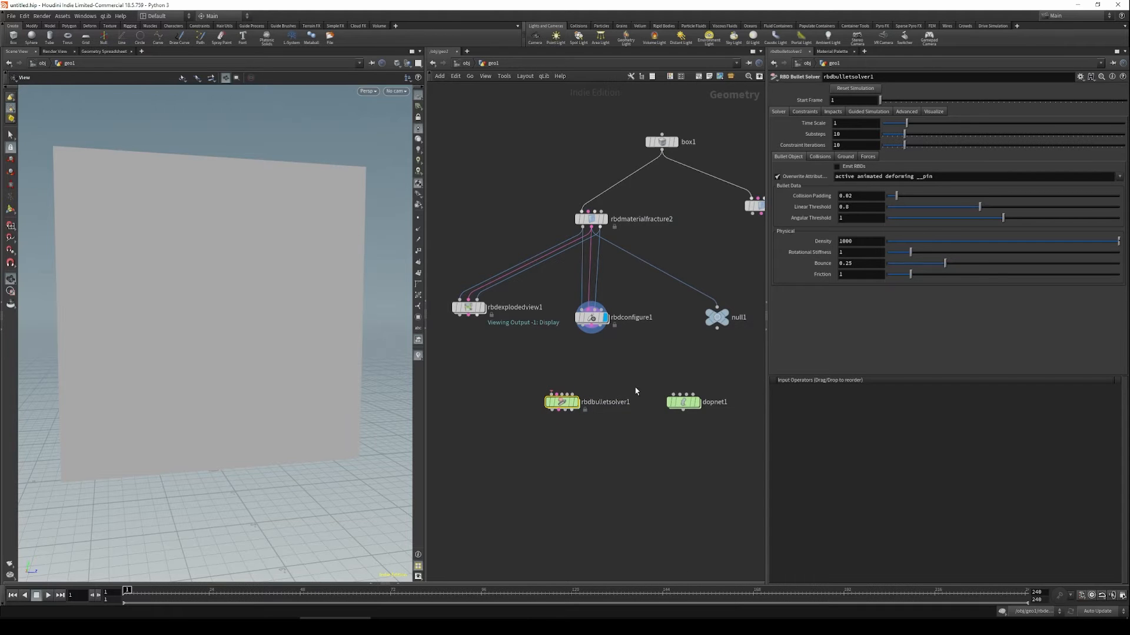
drag(564, 403, 559, 399)
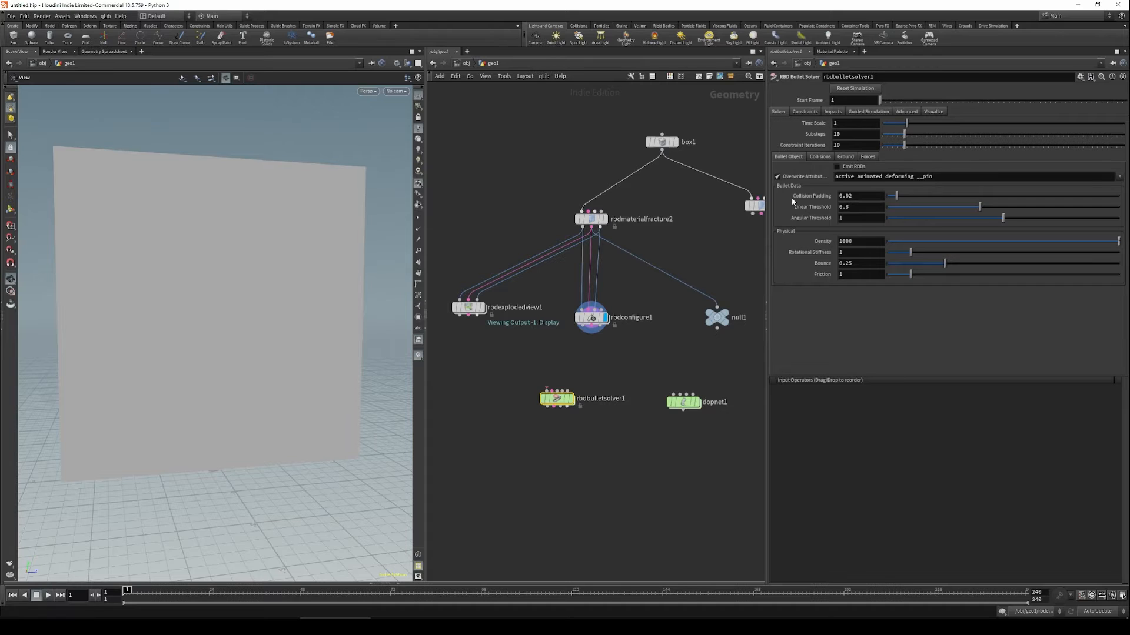
Wire the RBD Configure node's three outputs into the RBD Bullet Solver and display the solver.
drag(584, 360, 498, 439)
scroll(570, 367, up, 3)
mouse_move(539, 403)
mouse_down()
mouse_move(588, 312)
mouse_move(603, 307)
mouse_move(547, 404)
mouse_move(612, 311)
mouse_move(613, 323)
mouse_up()
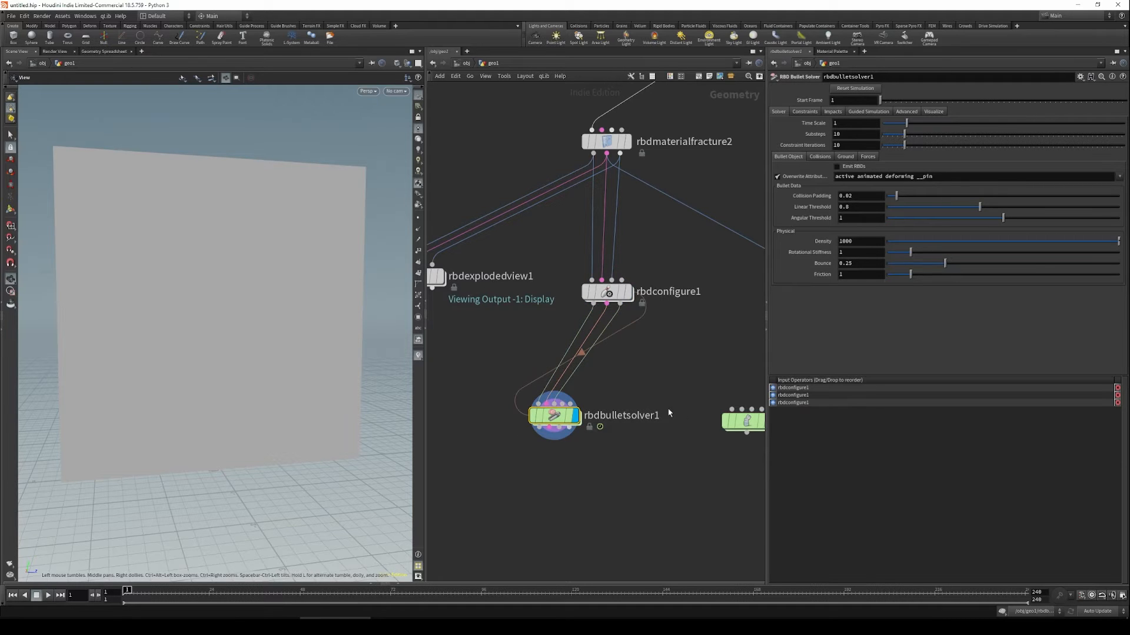
middle_drag(728, 457, 705, 440)
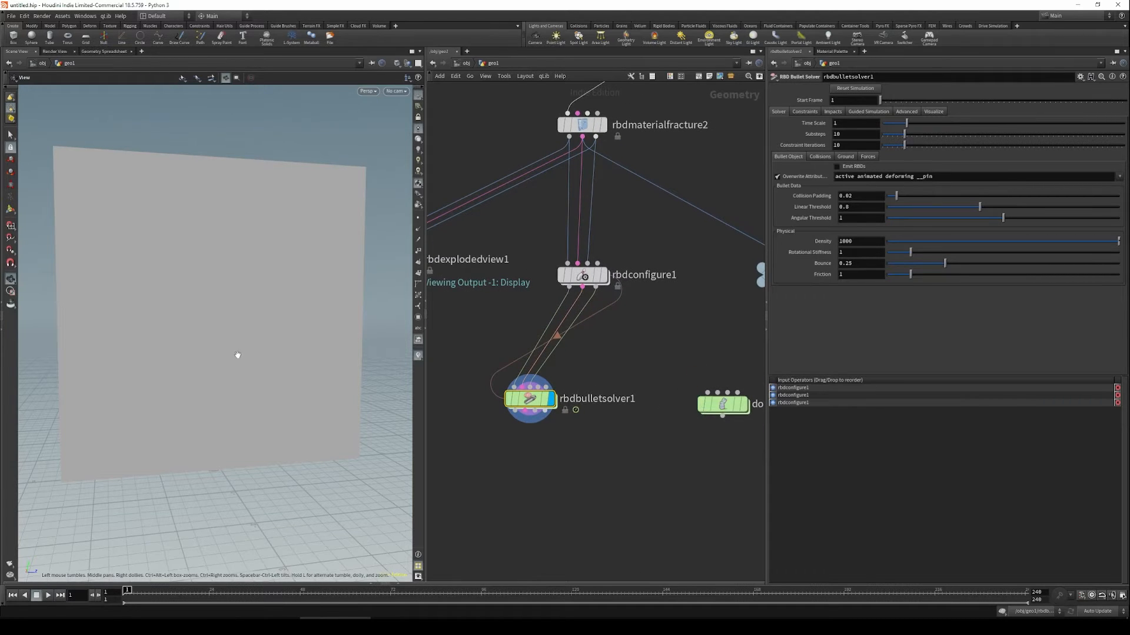
Play the bullet simulation of the panel and return to the first frame.
right_drag(234, 358, 117, 379)
mouse_move(250, 383)
mouse_down()
mouse_move(252, 398)
mouse_move(276, 357)
mouse_move(289, 386)
mouse_move(242, 395)
mouse_up()
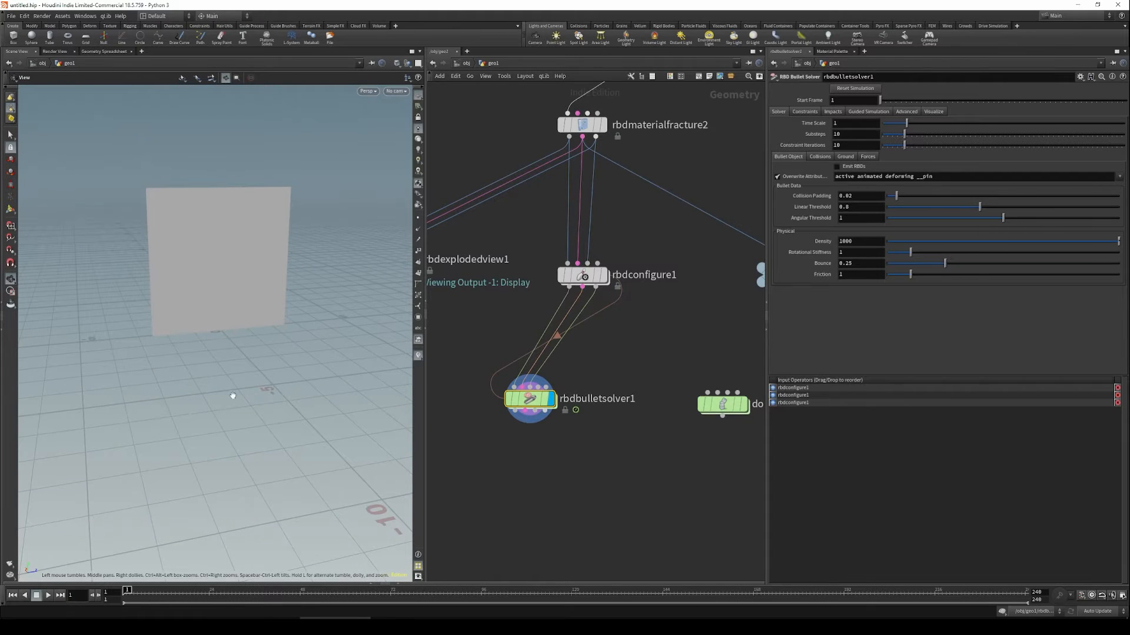
key(Up)
key(Up)
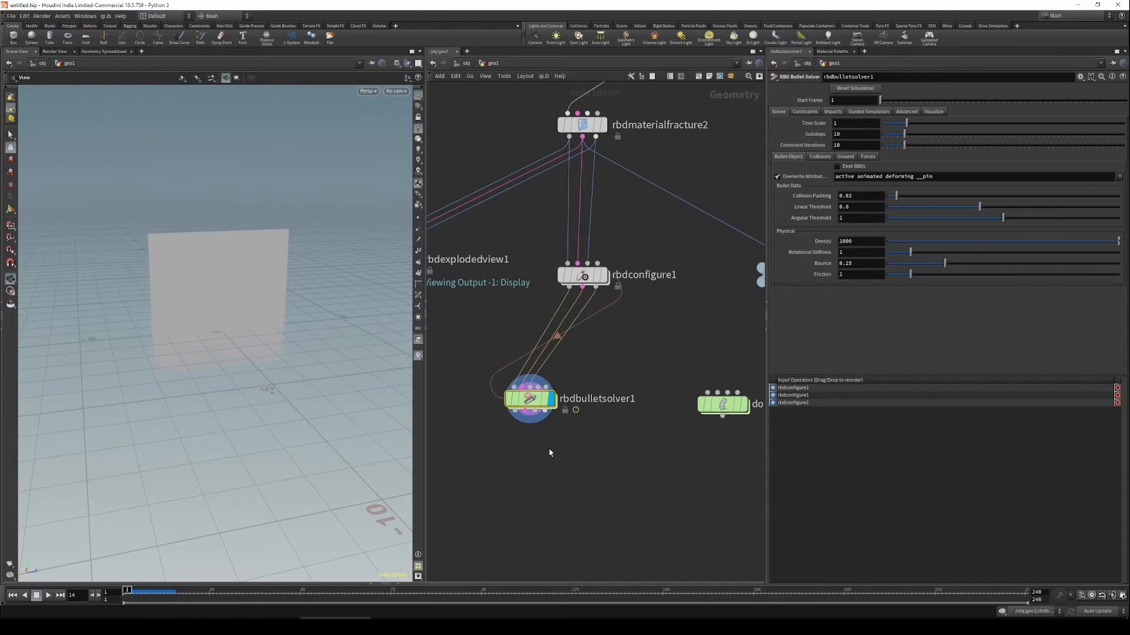
key(ctrl+Up)
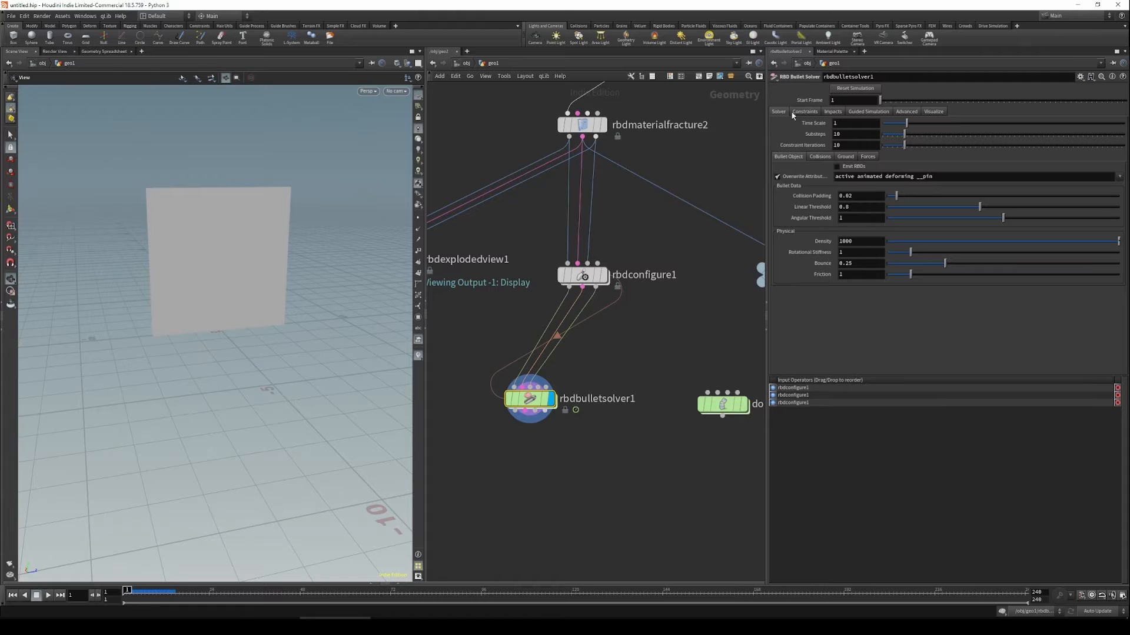
Add a Ground Plane to the bullet solver, play the simulation and return to the first frame.
click(843, 159)
click(855, 167)
click(853, 178)
middle_drag(190, 397, 173, 434)
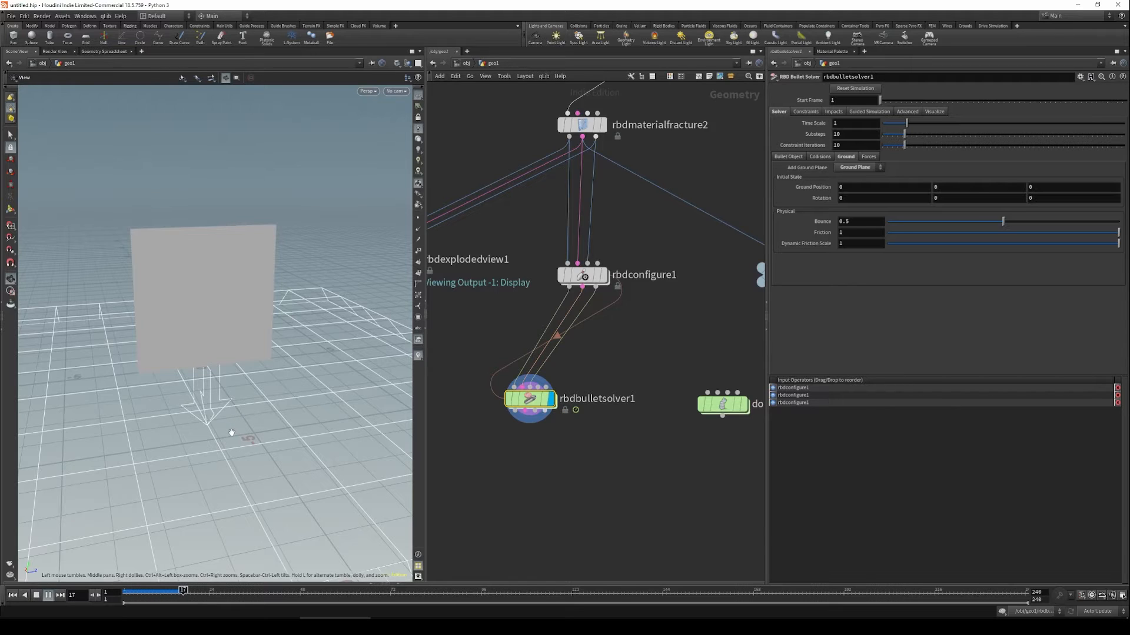
key(Up)
drag(246, 403, 218, 355)
right_drag(217, 355, 280, 393)
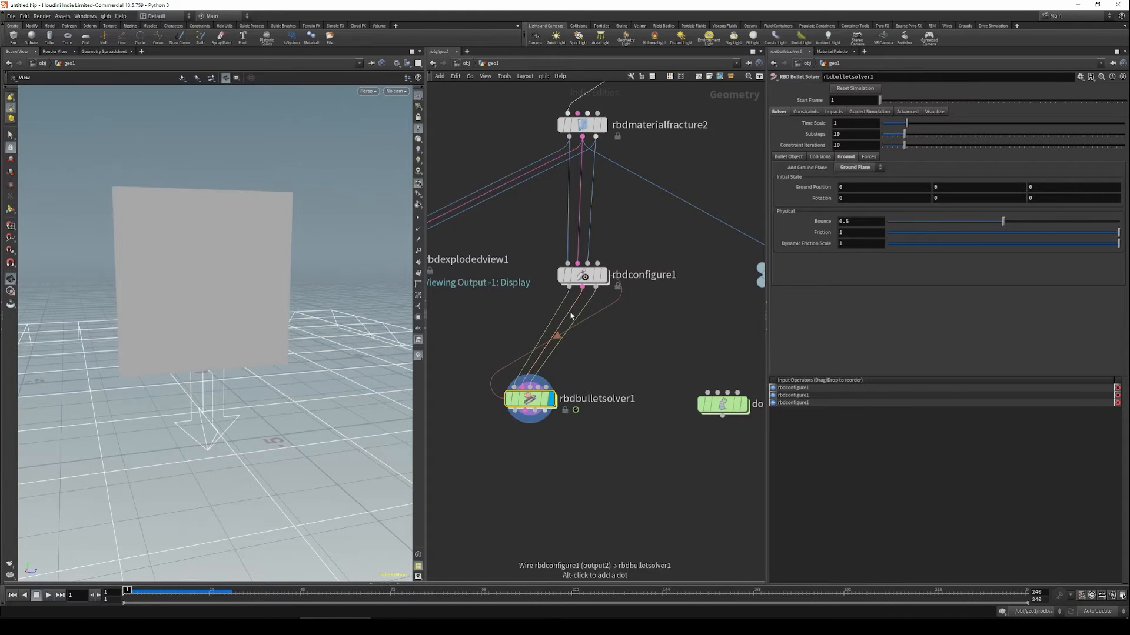
Show the bullet solver's Glue constraint settings.
click(805, 112)
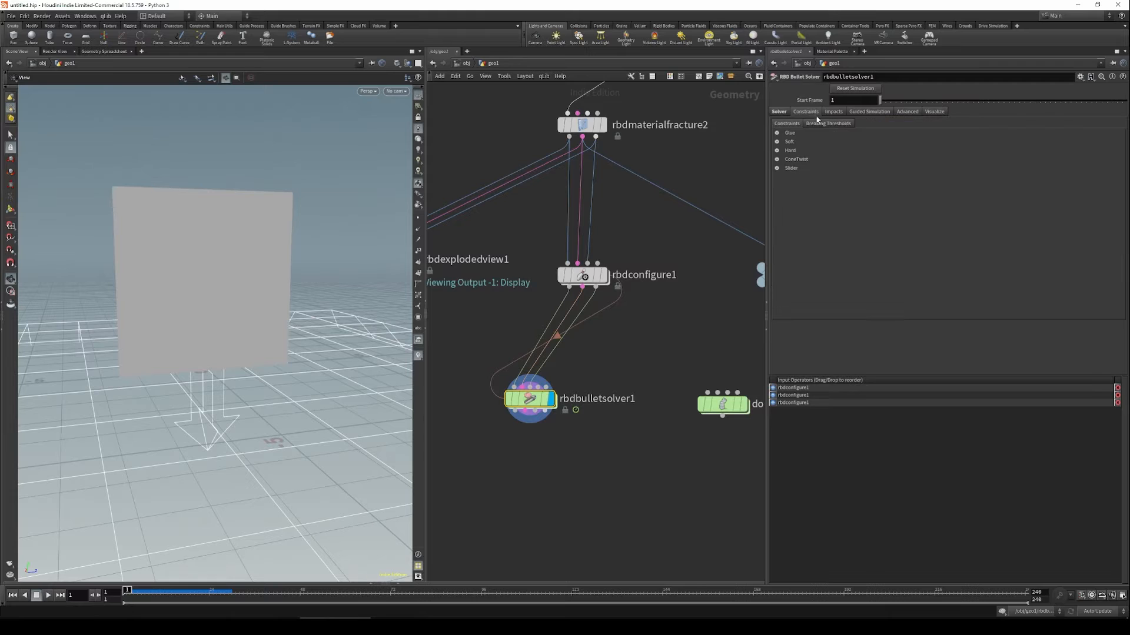
click(777, 134)
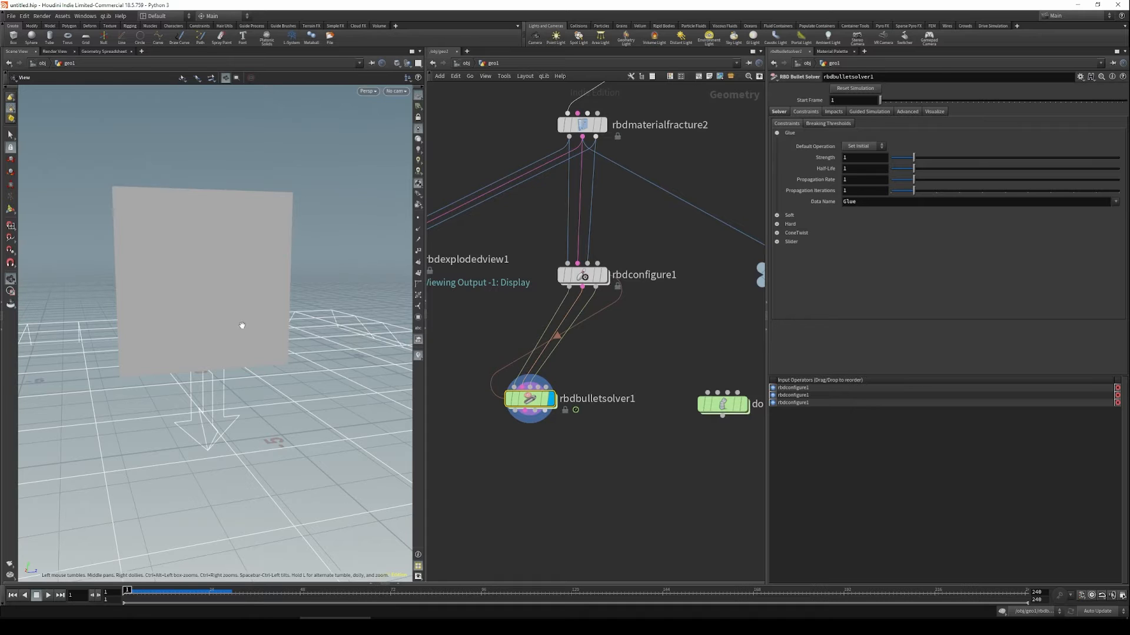
drag(209, 330, 170, 348)
Move the bullet solver off to one side below the exploded view and place the DOP network beneath RBD Configure.
drag(530, 400, 480, 404)
middle_drag(576, 377, 638, 366)
scroll(641, 340, down, 4)
drag(583, 390, 549, 390)
middle_drag(634, 389, 593, 396)
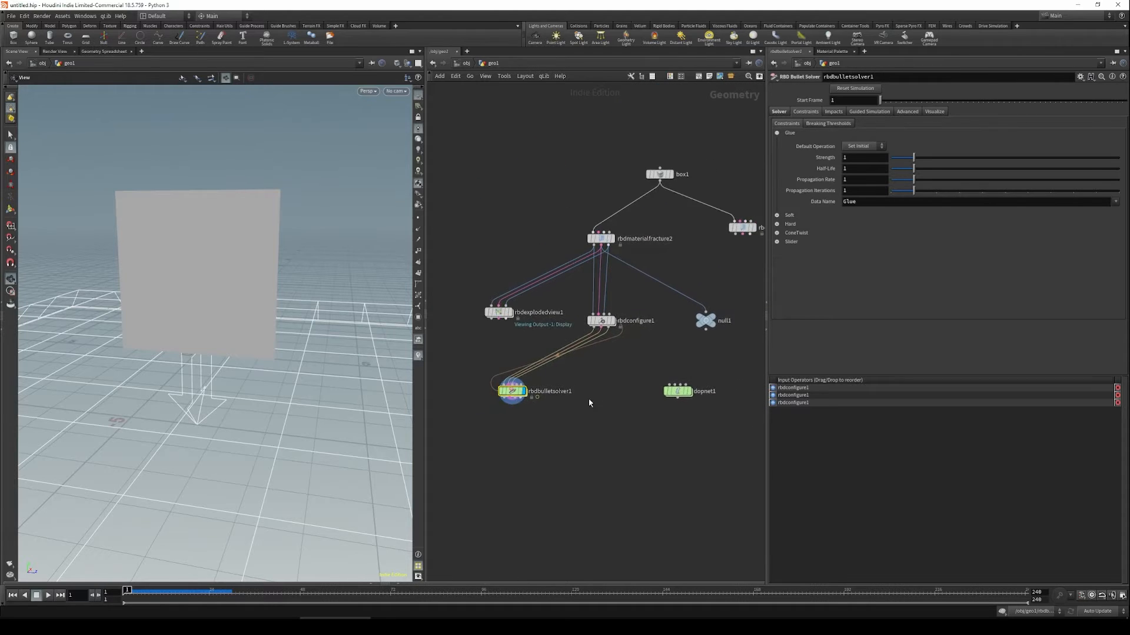
scroll(590, 395, up, 4)
click(625, 397)
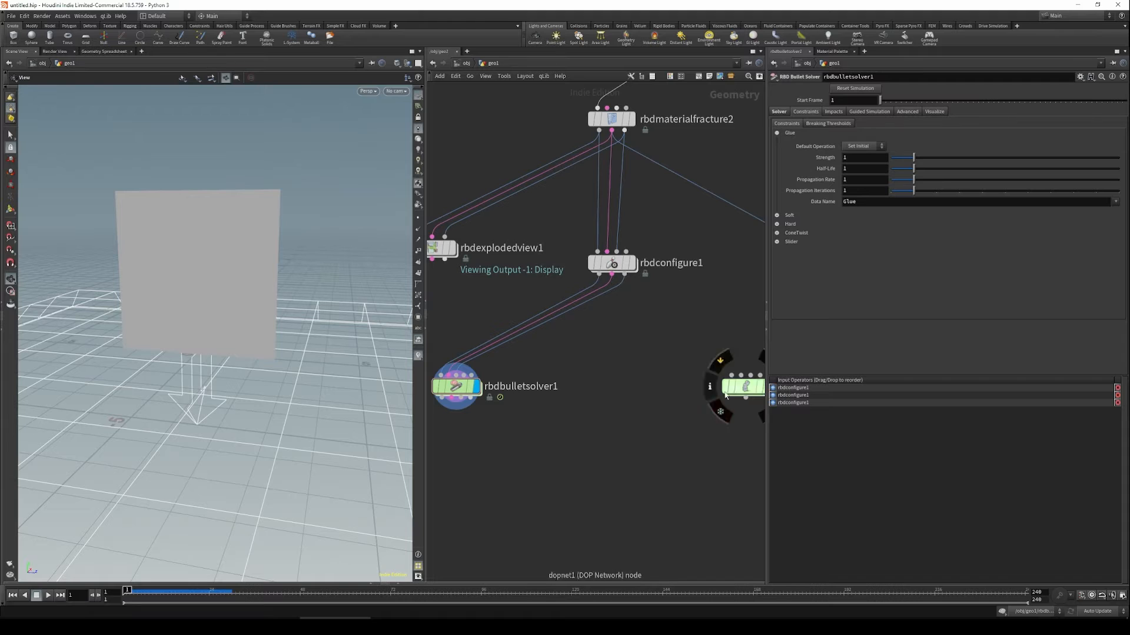
mouse_move(749, 391)
drag(749, 390, 659, 390)
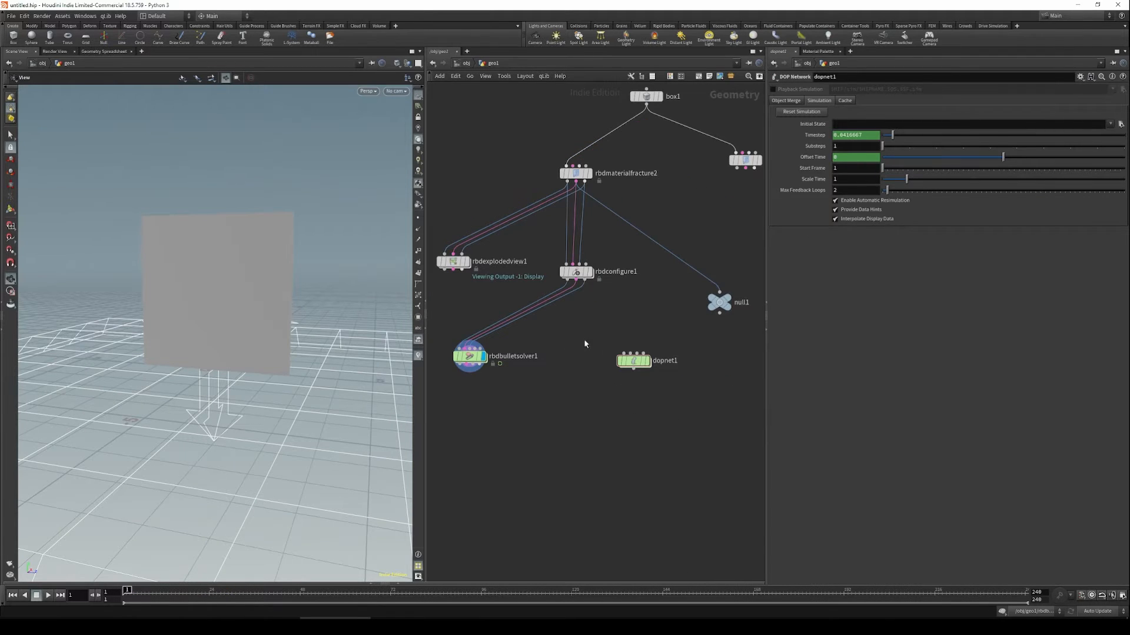
drag(632, 364, 602, 366)
Wire the RBD Configure node into the DOP network and enter the network.
click(583, 282)
click(597, 353)
double_click(598, 362)
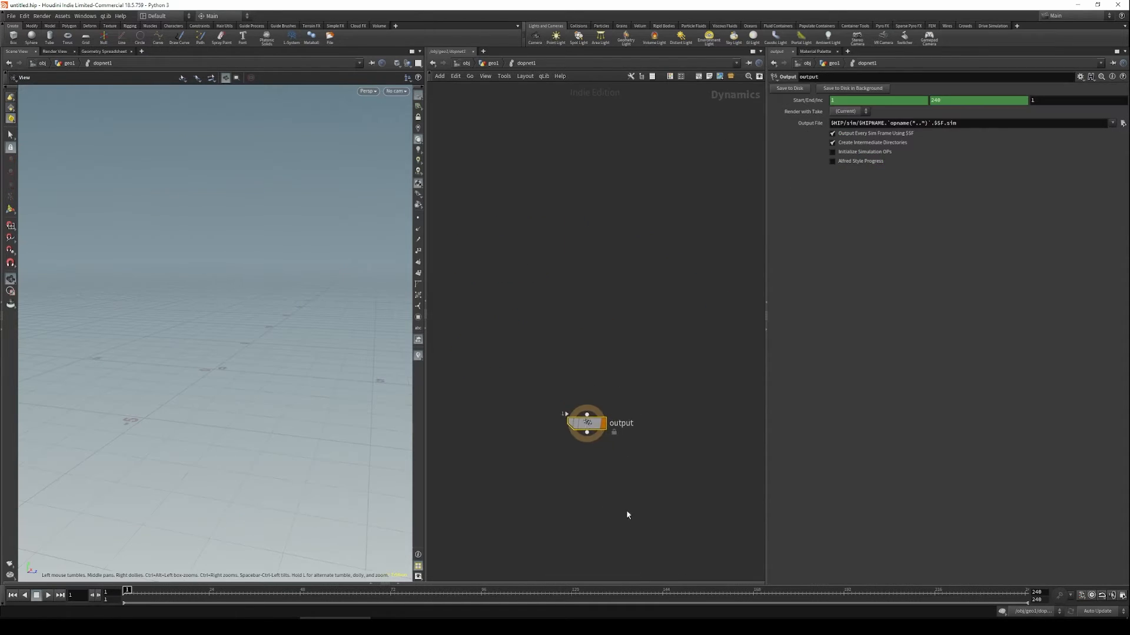
Add an RBD Packed Object node above the output node in the DOP network.
key(Tab)
text(pac)
key(Return)
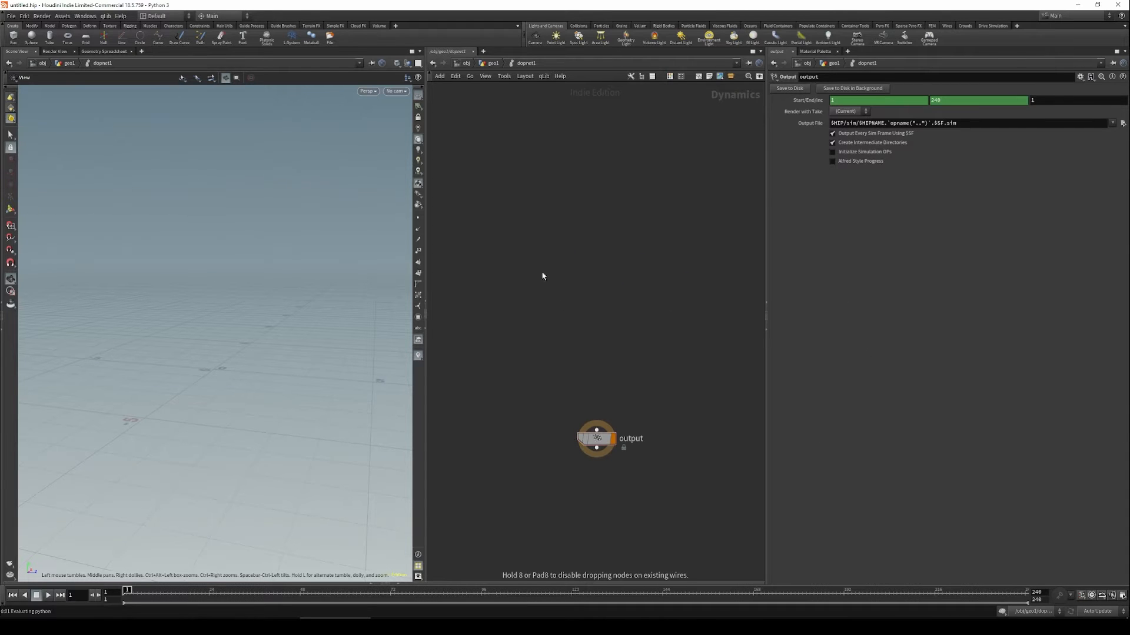
click(531, 249)
Add a Bullet RBD Solver fed by the packed object and wire its output into the output node.
key(Tab)
text(bullet)
key(Down)
key(Down)
key(Return)
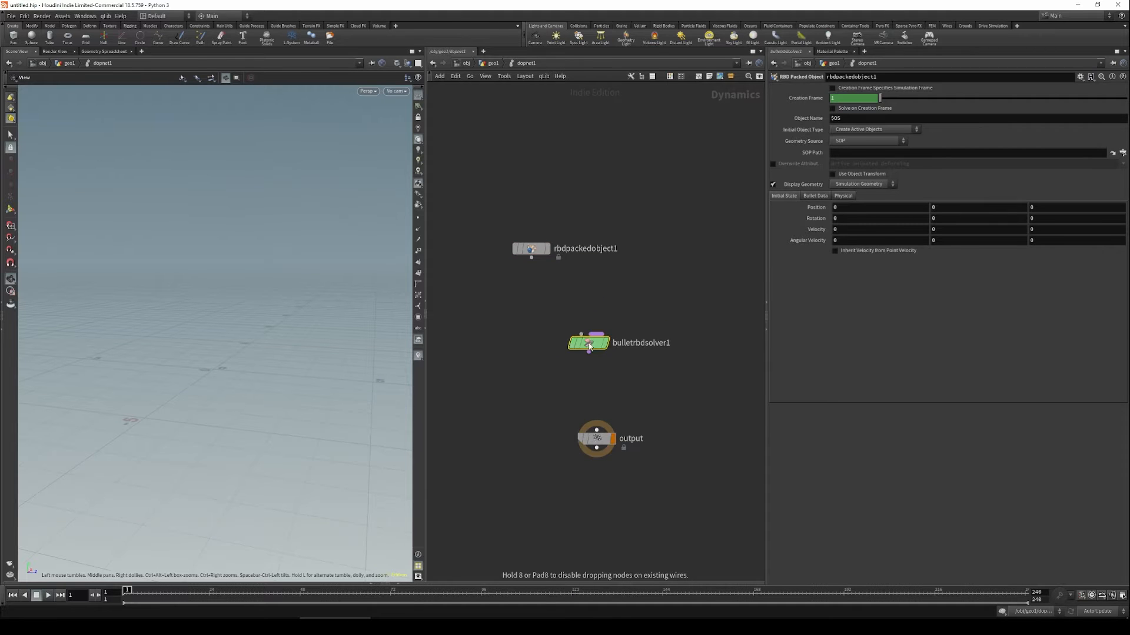
click(589, 342)
drag(589, 353, 596, 430)
Set the RBD packed object's geometry source to First Context Geometry and play the simulation briefly before rewinding it.
drag(500, 298, 563, 247)
click(868, 141)
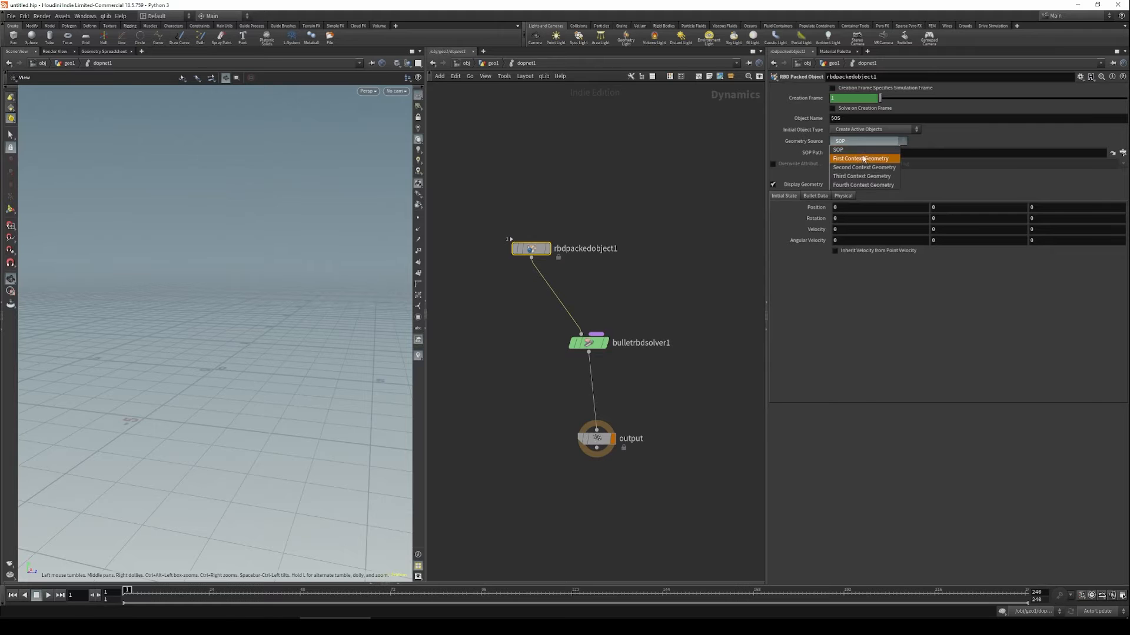
click(863, 152)
middle_drag(609, 306, 632, 275)
drag(232, 360, 287, 393)
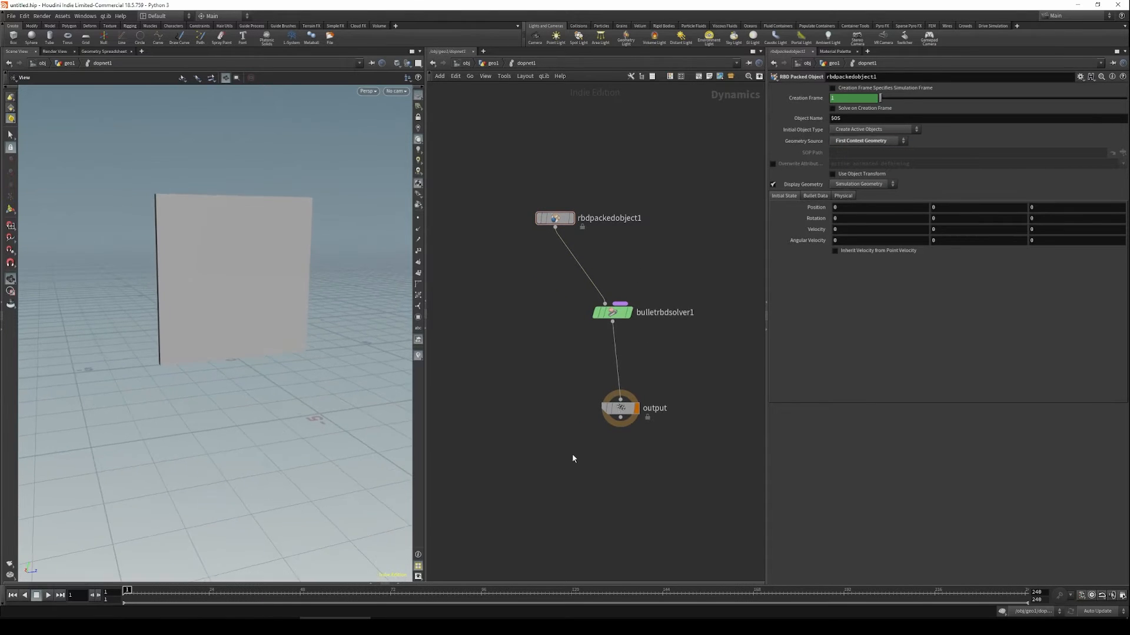
key(Up)
key(ctrl+Up)
Insert a Gravity Force node between the bullet solver and the output, and test the simulation with a short playback.
drag(622, 415, 616, 447)
key(Tab)
text(grav)
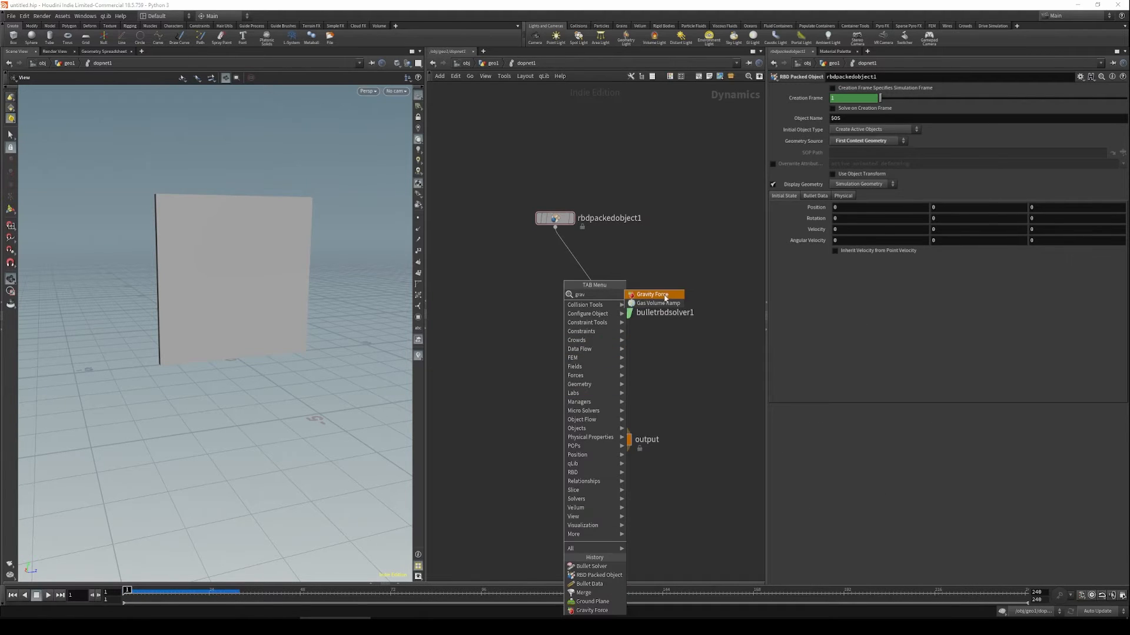
key(Return)
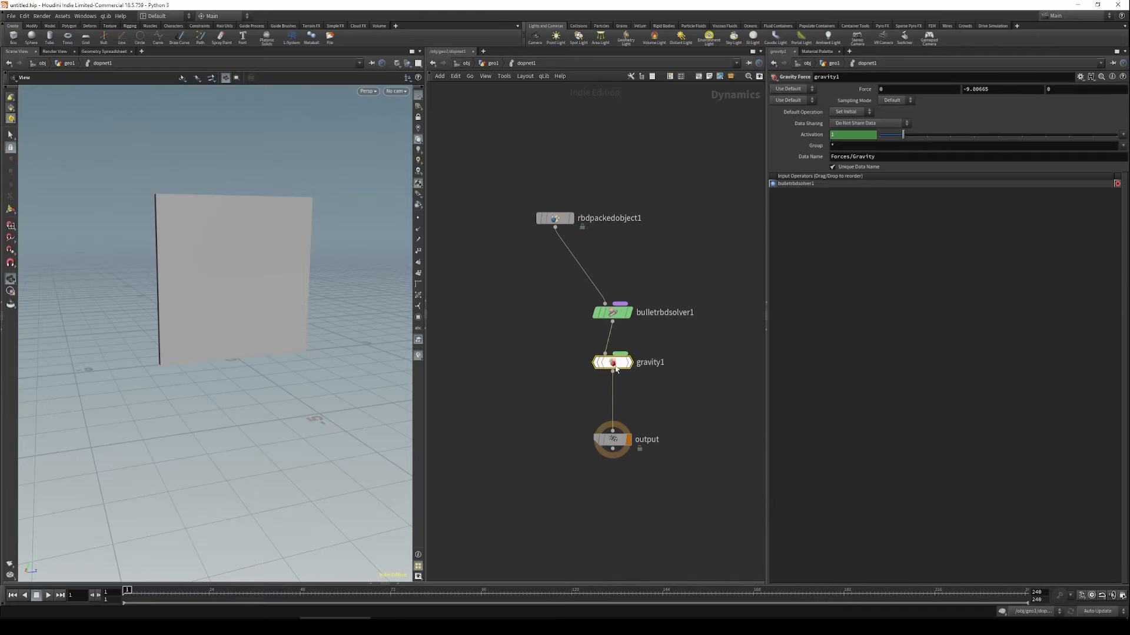
click(536, 468)
key(Up)
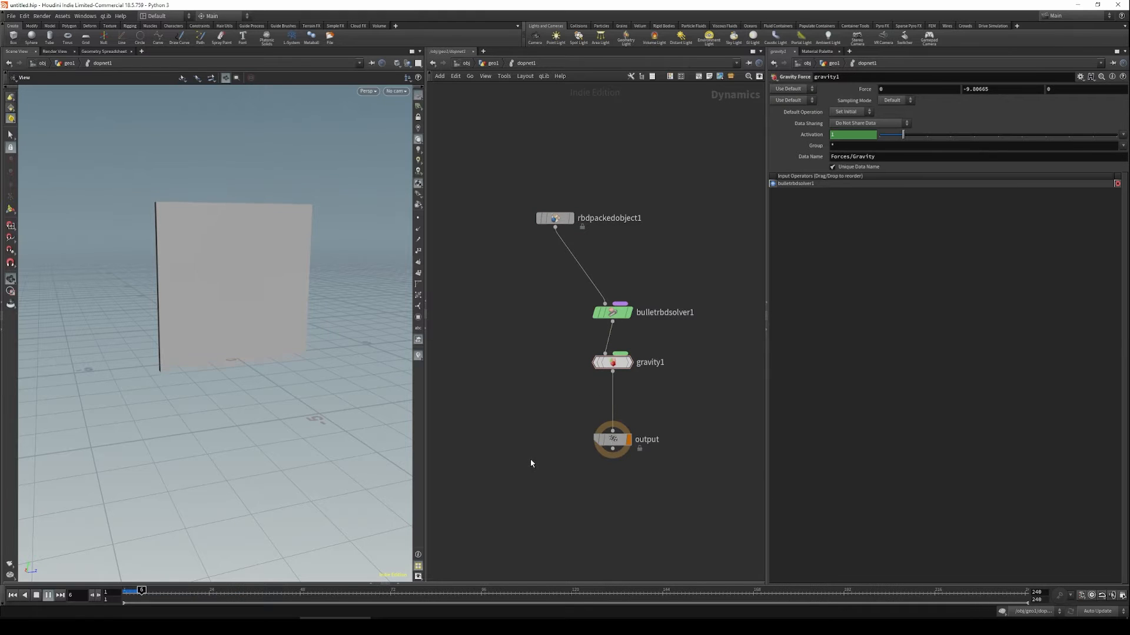
key(ctrl+Up)
Move the output node further down and add a Ground Plane node beside the gravity node.
drag(612, 444, 612, 489)
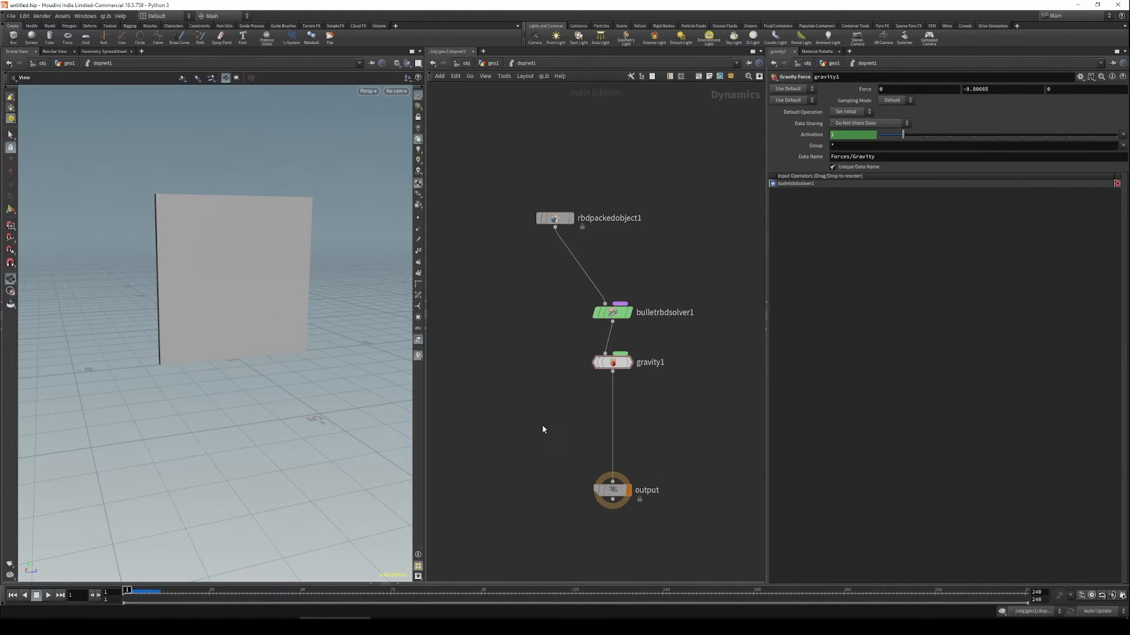
key(Tab)
text(gro)
click(626, 297)
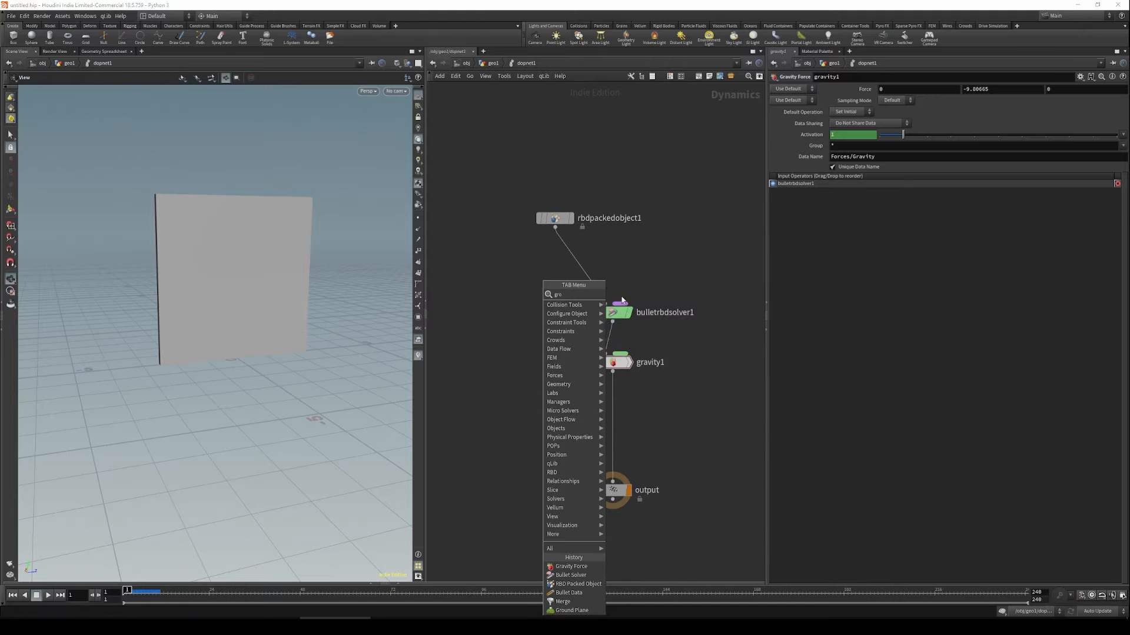
click(538, 381)
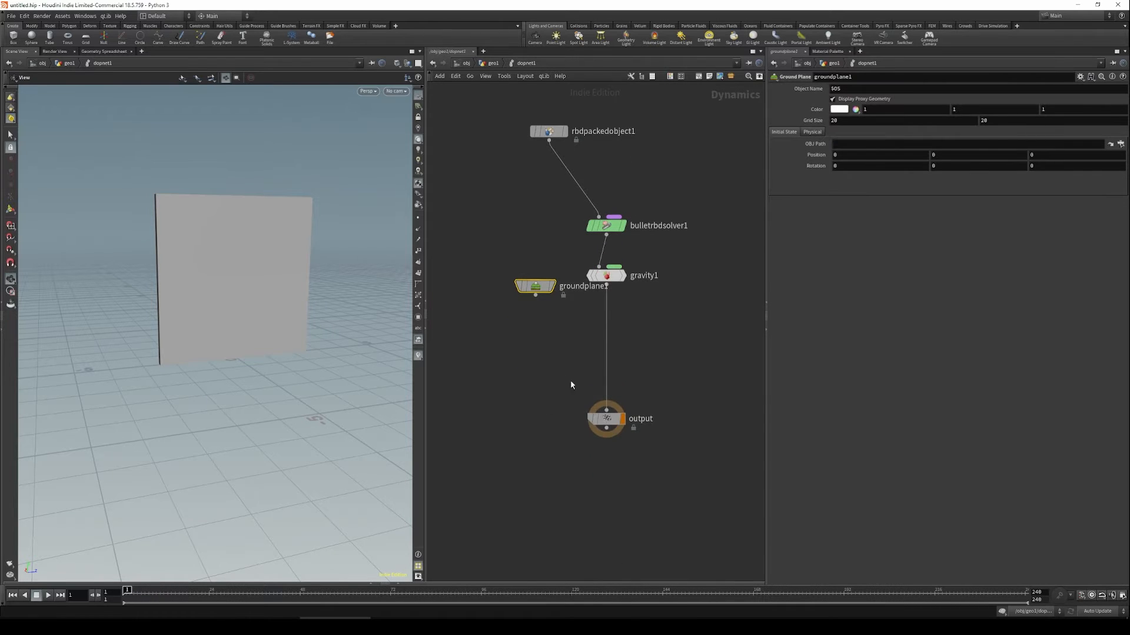
Add a Merge node that combines the ground plane with the gravity branch and feeds the output node.
key(Tab)
text(mer)
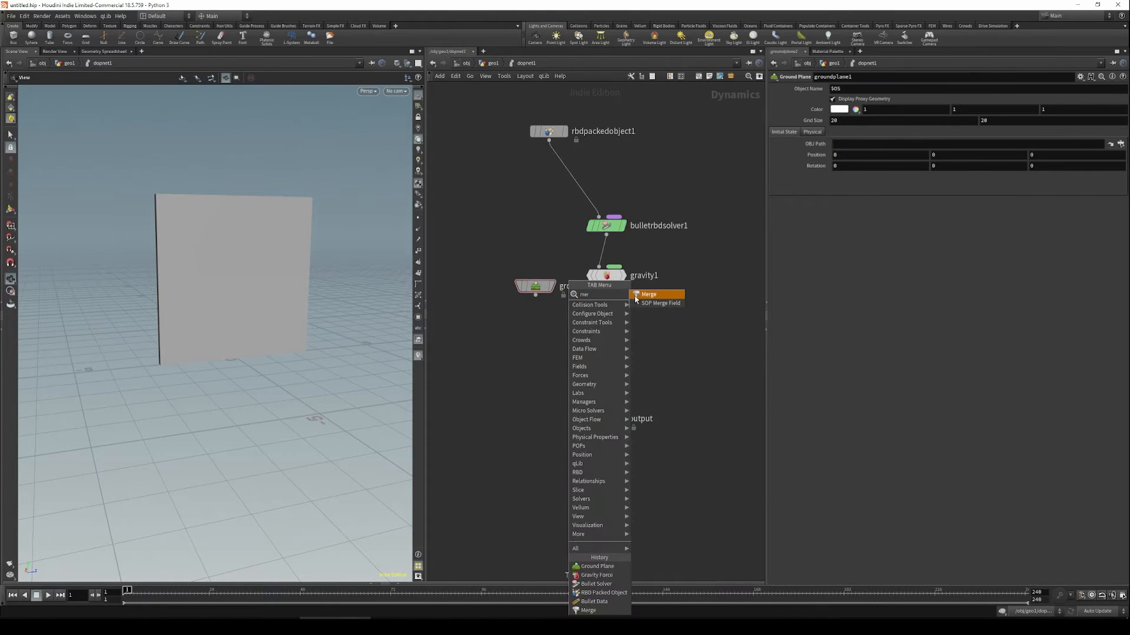
click(636, 298)
click(574, 374)
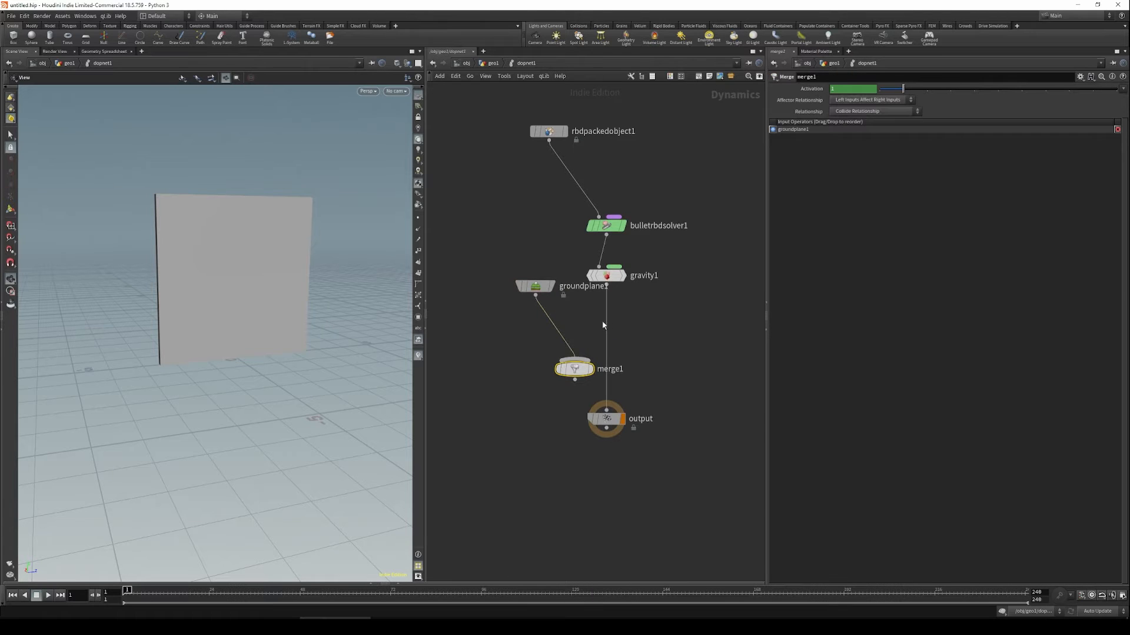
drag(606, 351, 614, 460)
Play the simulation of the panel on the ground plane and return to the first frame.
middle_drag(308, 436, 294, 467)
key(Up)
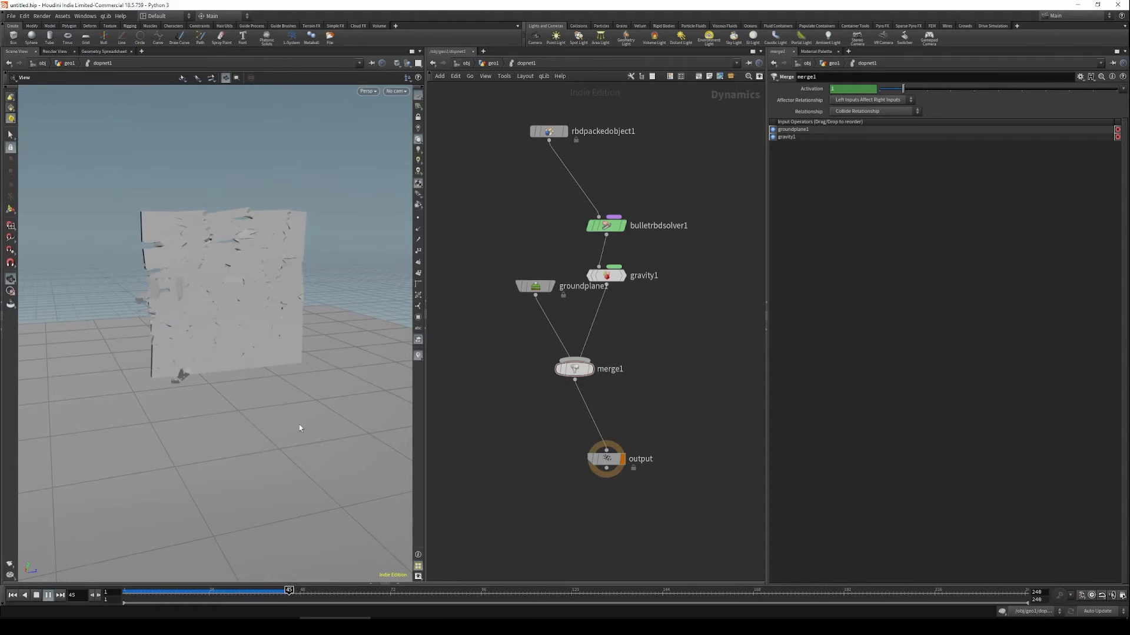
key(Up)
key(ctrl+Up)
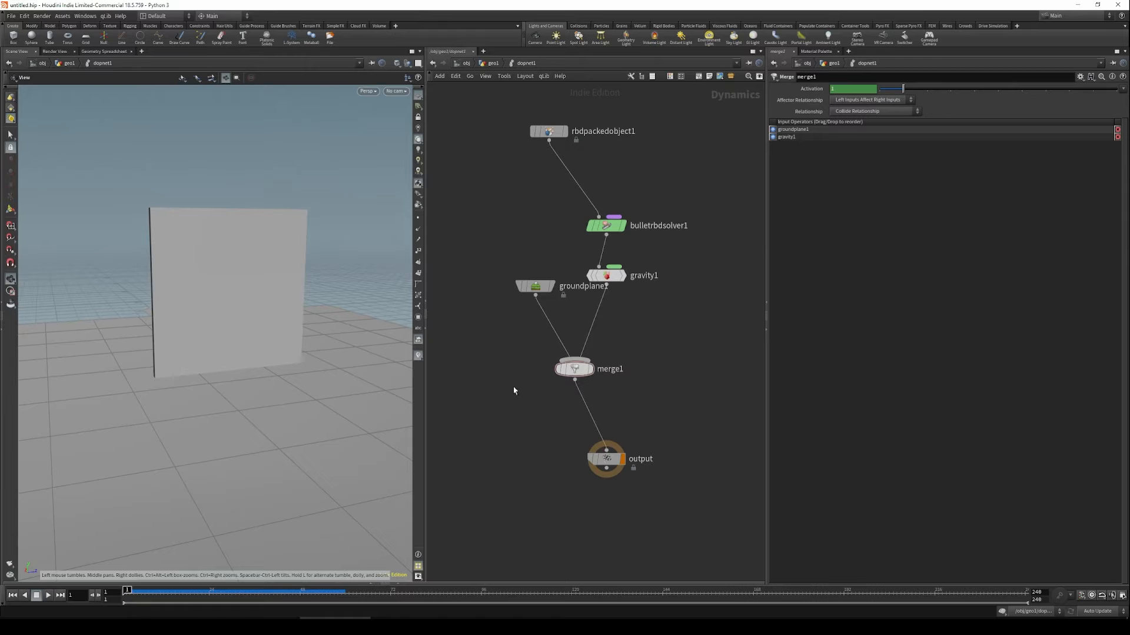
Return to the geometry network, select the RBD Configure node and move the DOP network further aside.
key(u)
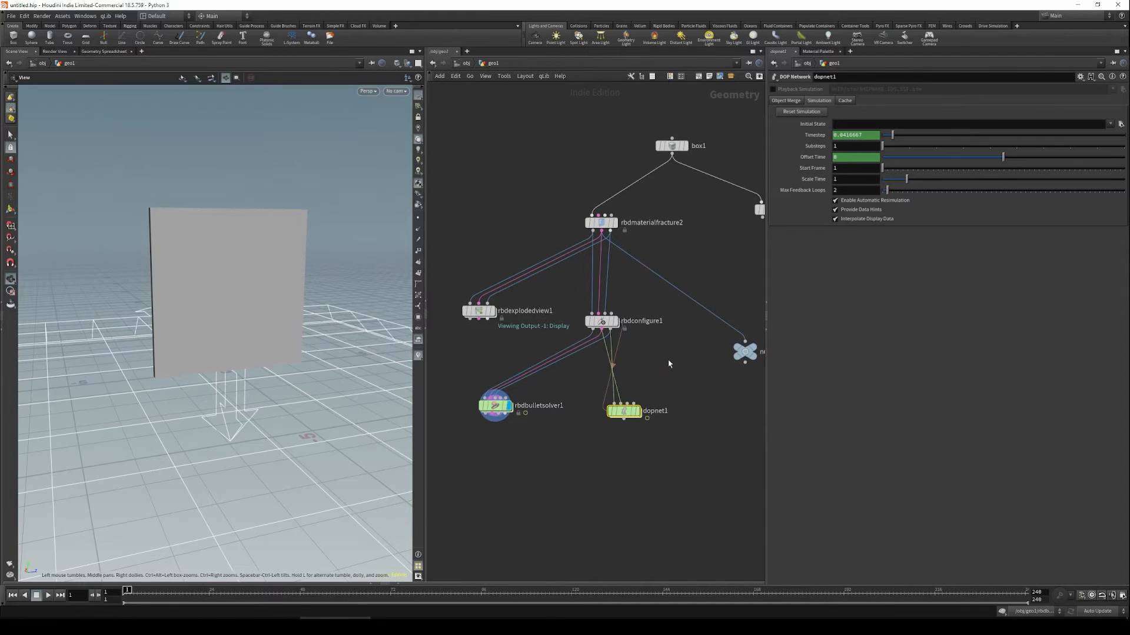
click(602, 321)
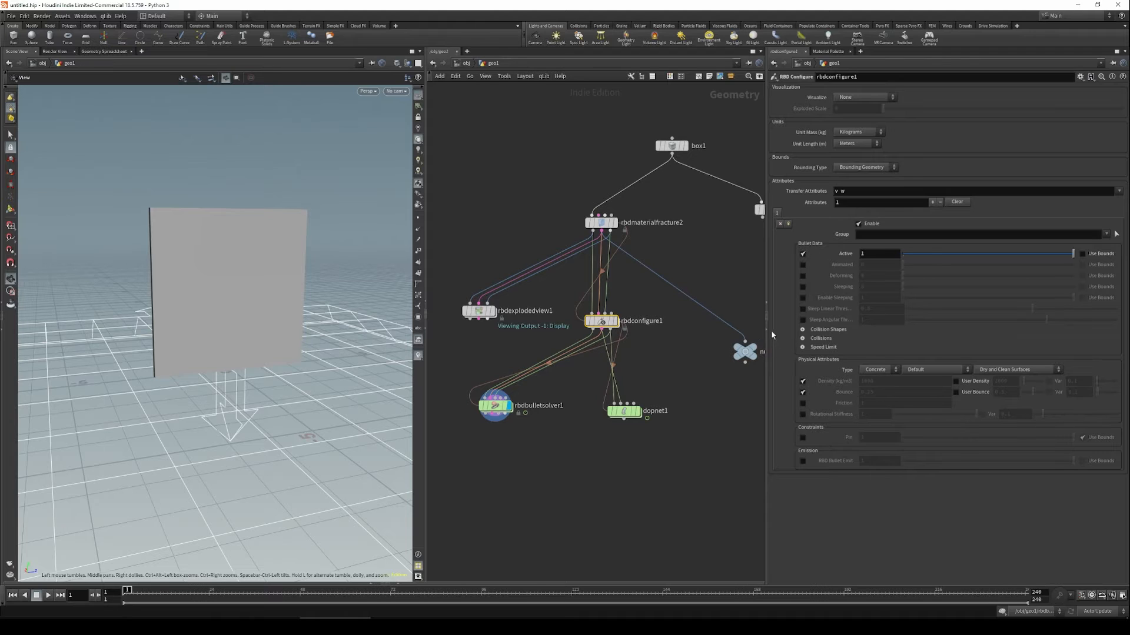
drag(623, 411, 657, 420)
Disable and re-enable the Active attribute in RBD Configure's bullet data.
click(803, 253)
middle_drag(675, 369, 656, 363)
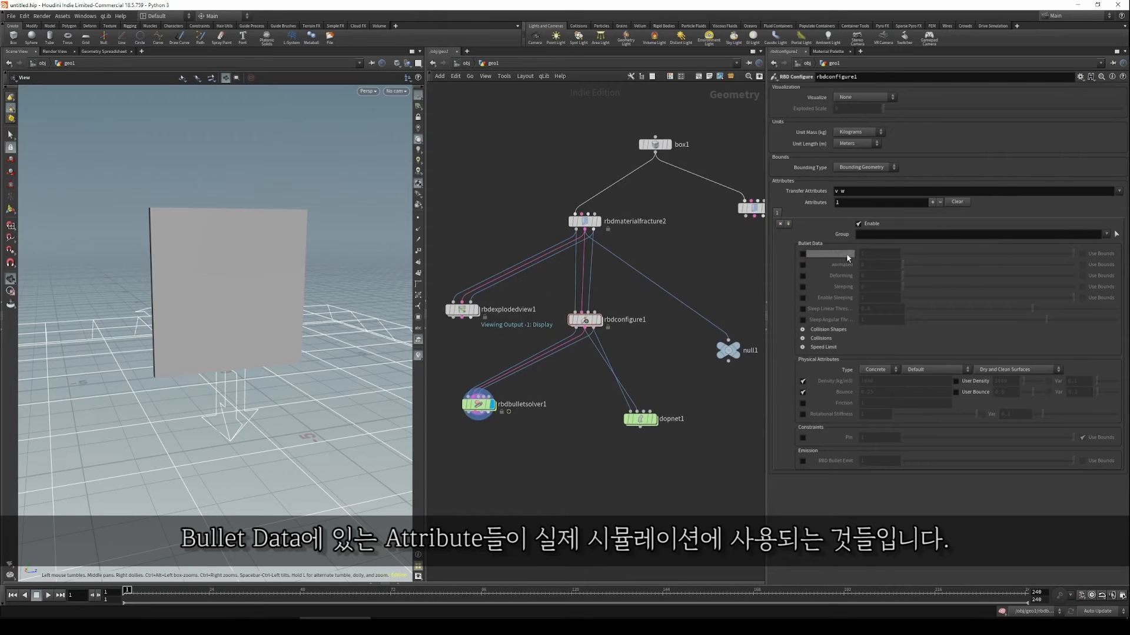
middle_drag(625, 352, 640, 354)
drag(655, 419, 664, 419)
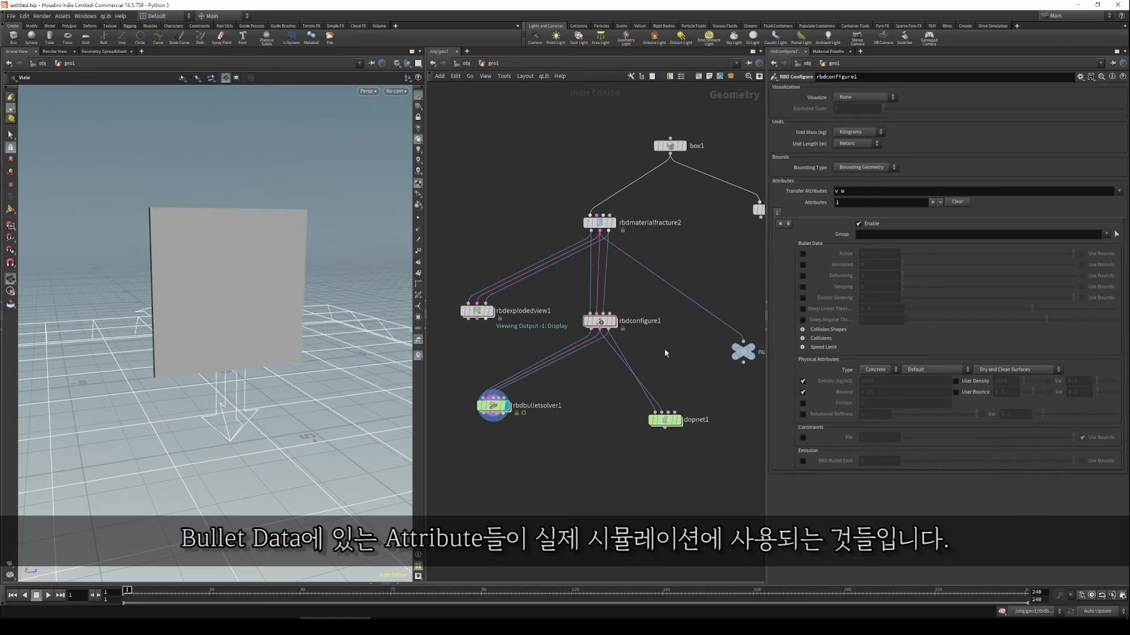
middle_drag(661, 347, 653, 336)
click(803, 254)
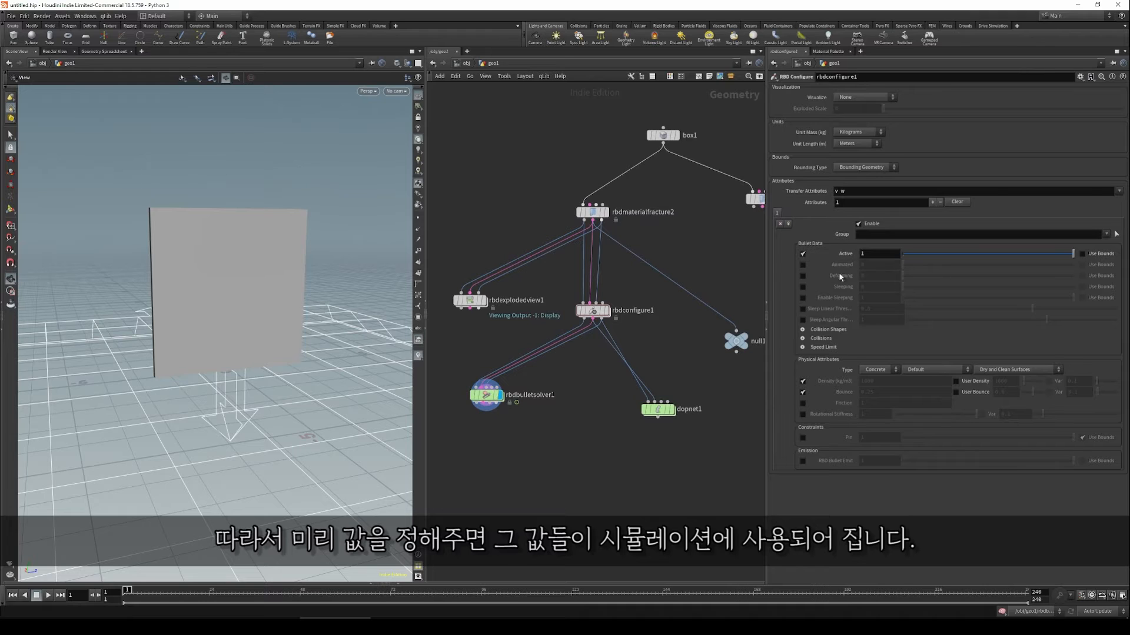
Enter the DOP network and play the simulation to frame 10.
double_click(650, 410)
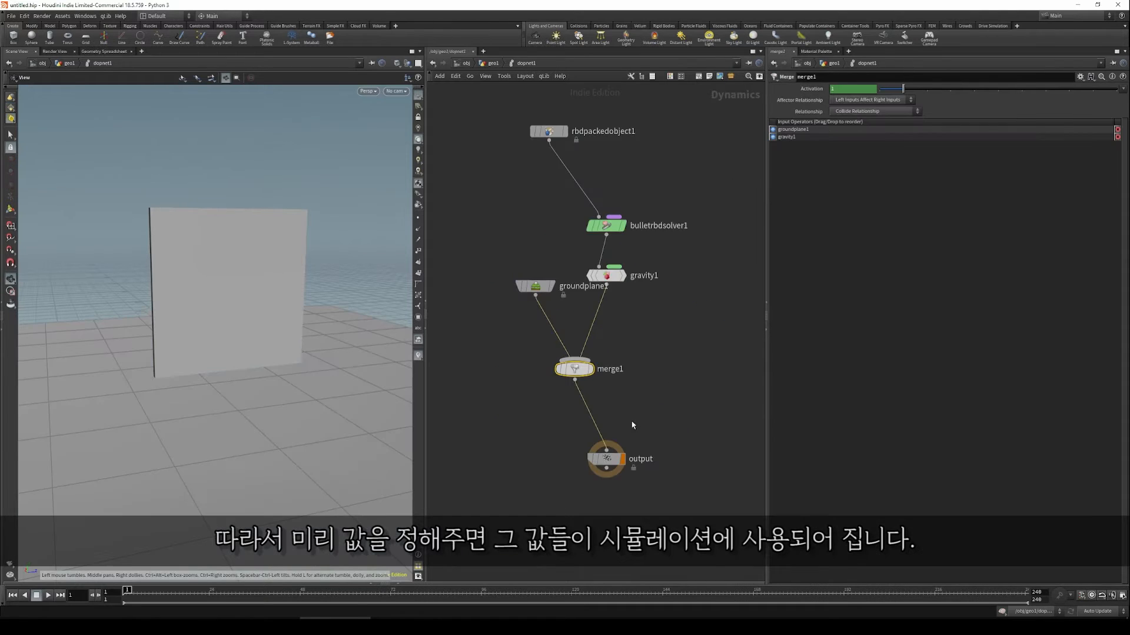
click(624, 467)
key(Up)
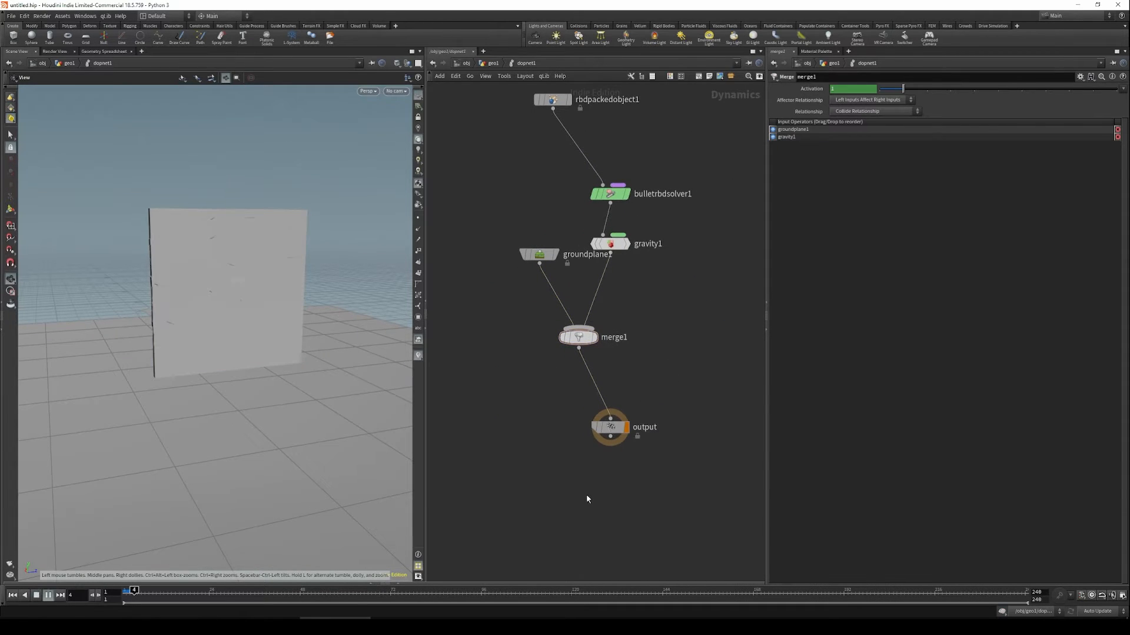
Open the geometry spreadsheet and examine the point attributes in the simulated RBD packed object's Geometry data.
click(397, 584)
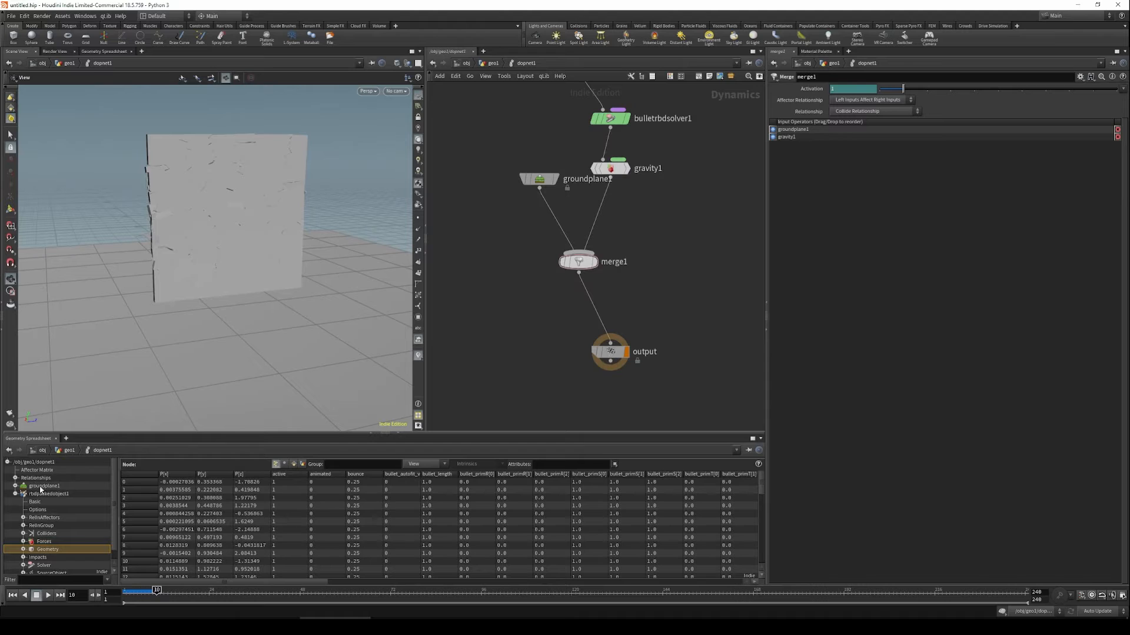
click(16, 494)
click(49, 495)
double_click(36, 495)
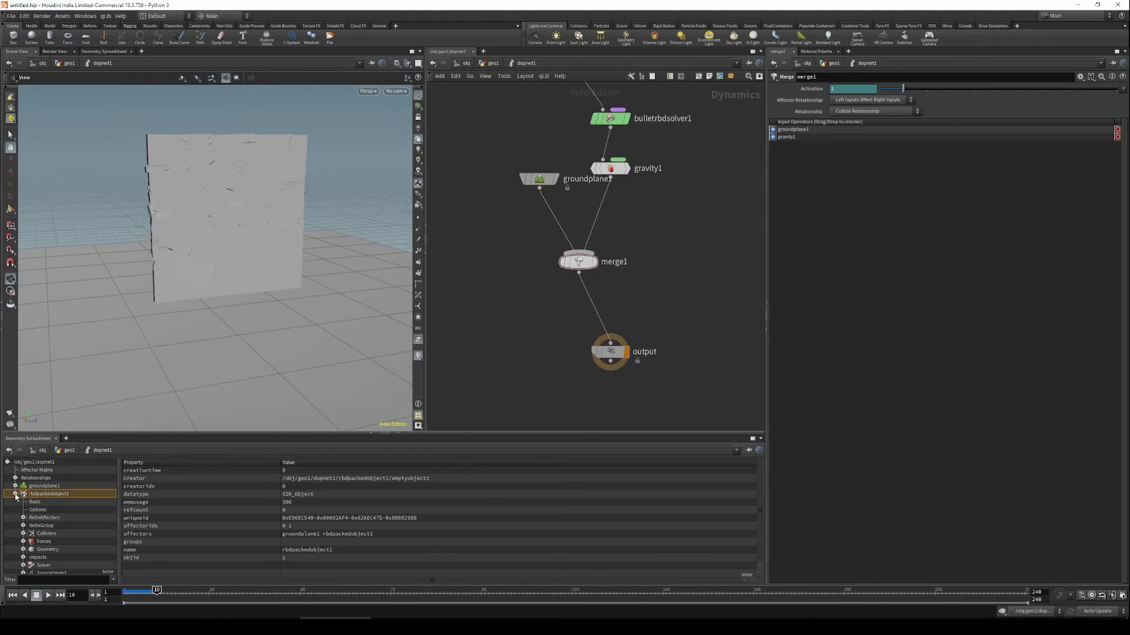
click(48, 549)
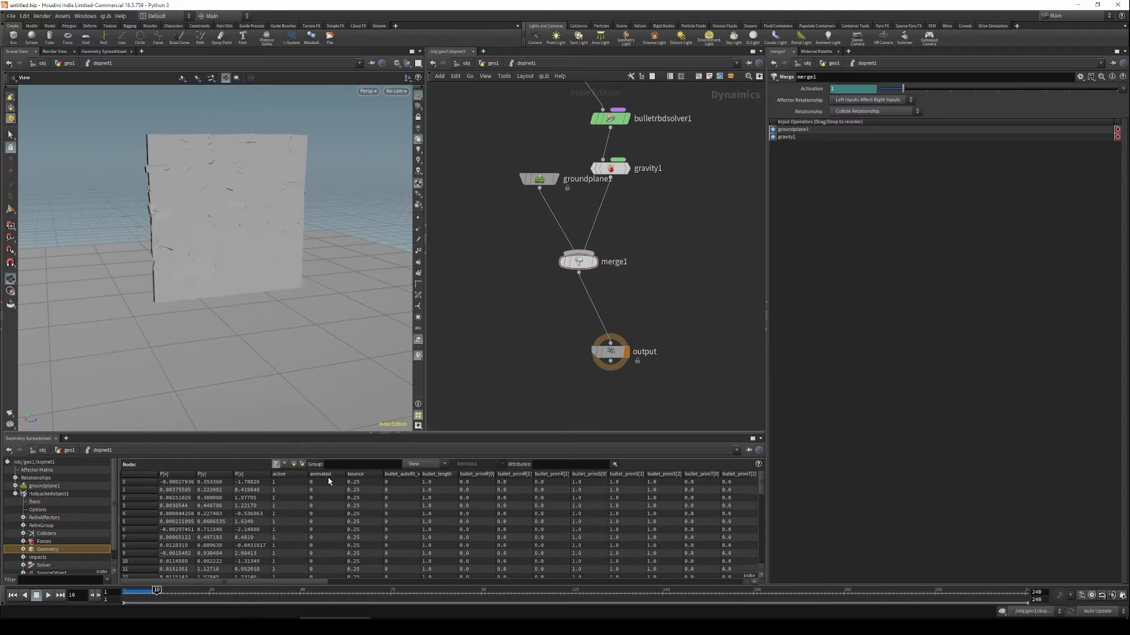
drag(308, 582, 247, 585)
middle_drag(523, 363, 514, 386)
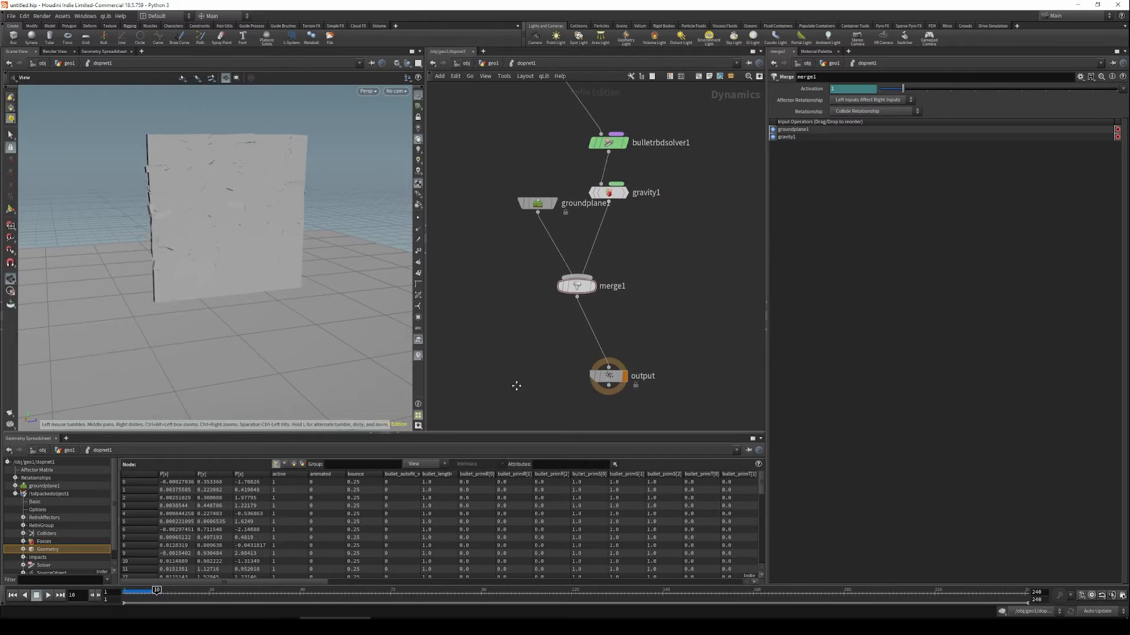
Display the RBD Configure node and compare its point attributes with those inside the DOP network.
key(u)
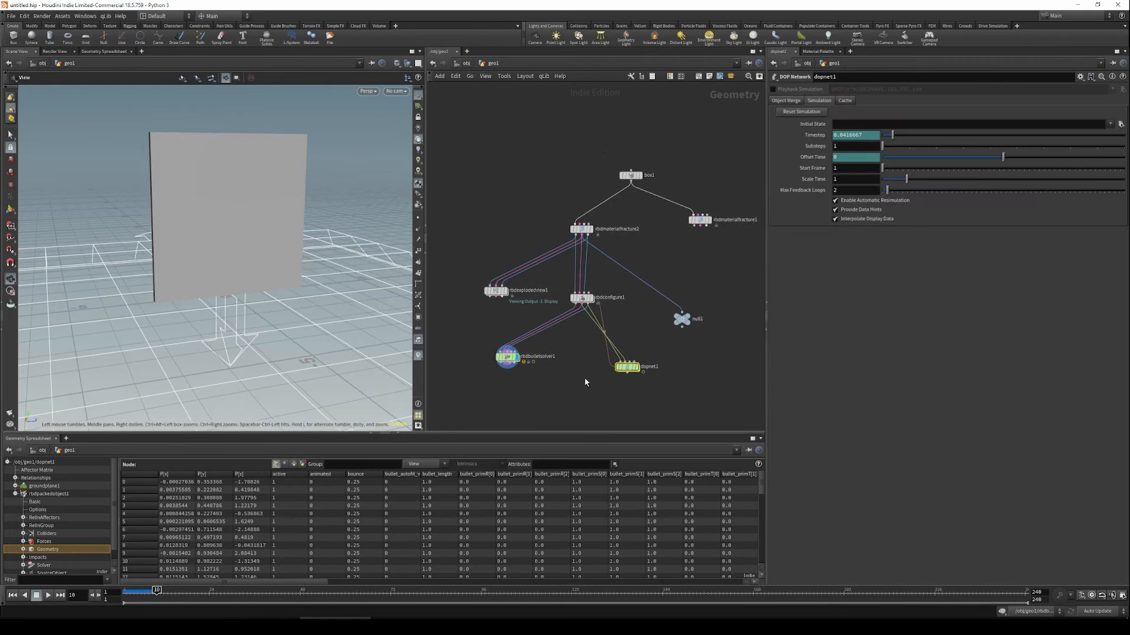
click(610, 296)
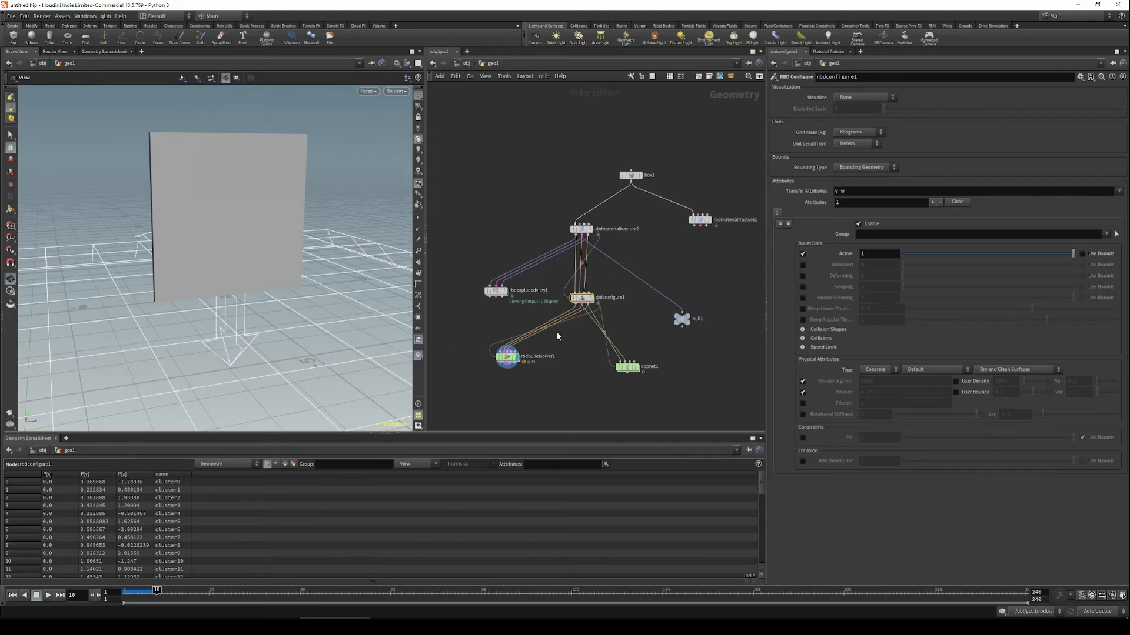
click(591, 298)
double_click(627, 367)
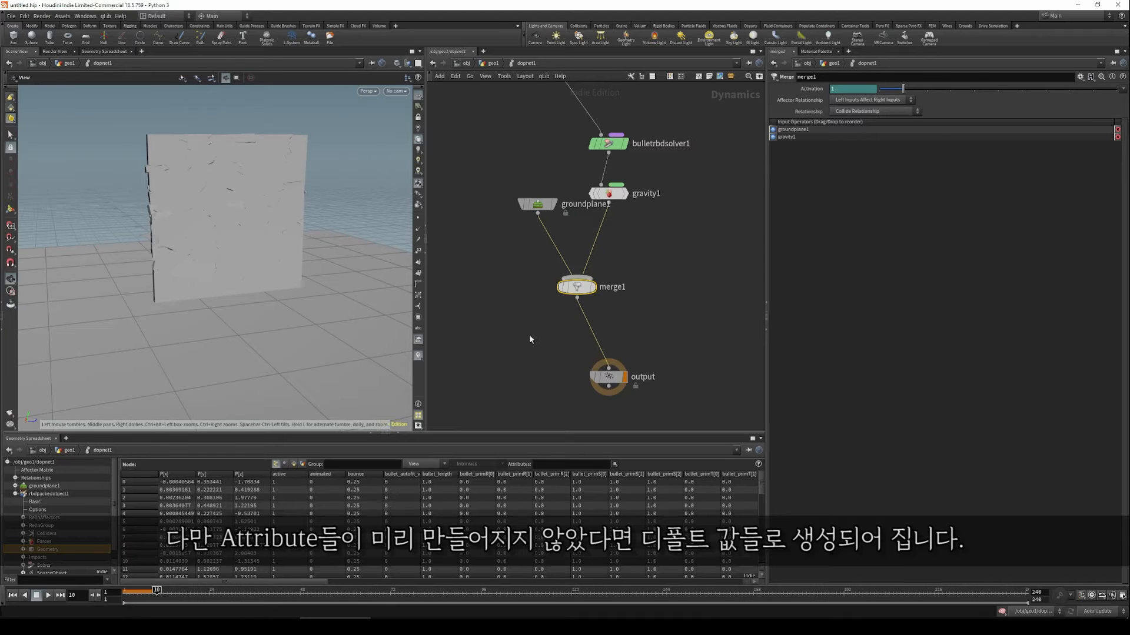
key(u)
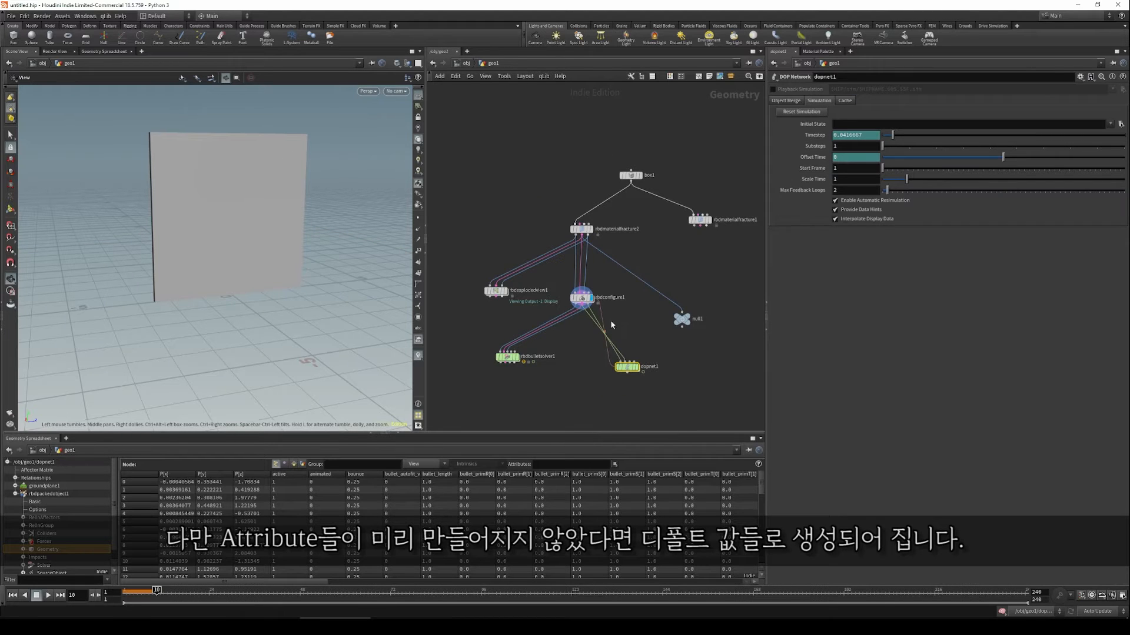
Disable the Active attribute in RBD Configure and replay the simulation in the DOP network from the first frame.
click(581, 297)
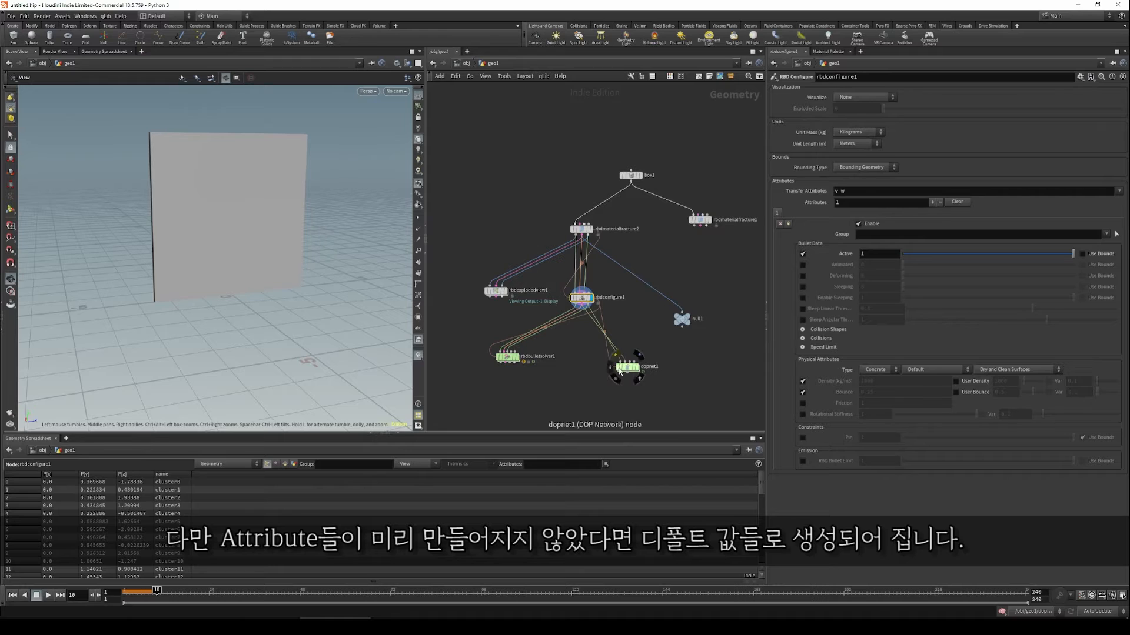
click(803, 254)
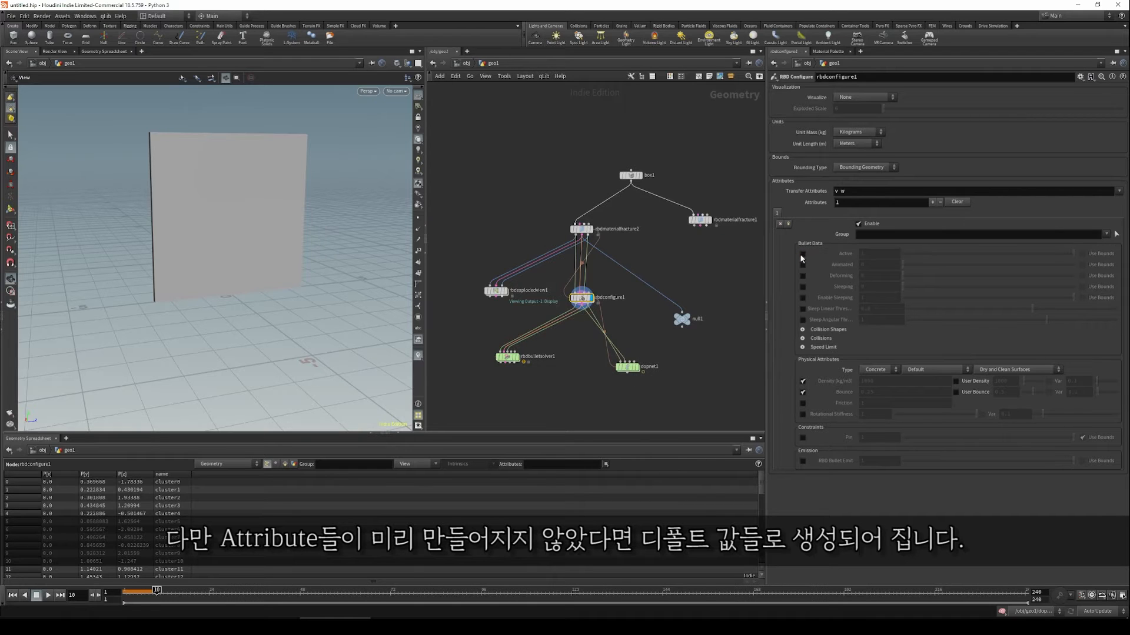
double_click(627, 367)
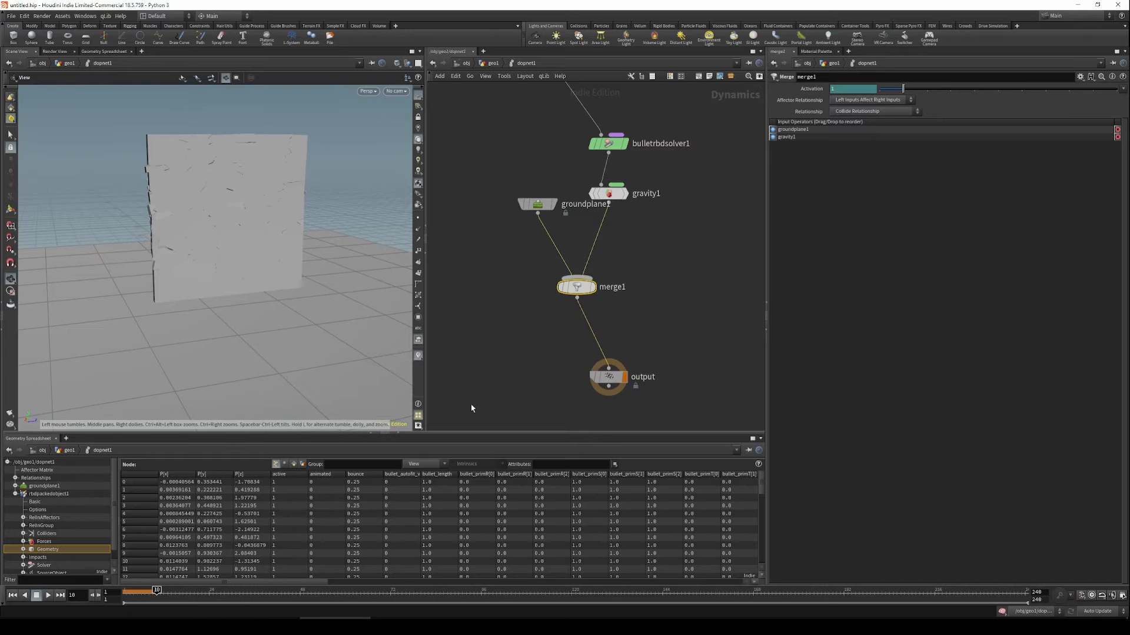
middle_drag(527, 355, 551, 390)
click(520, 376)
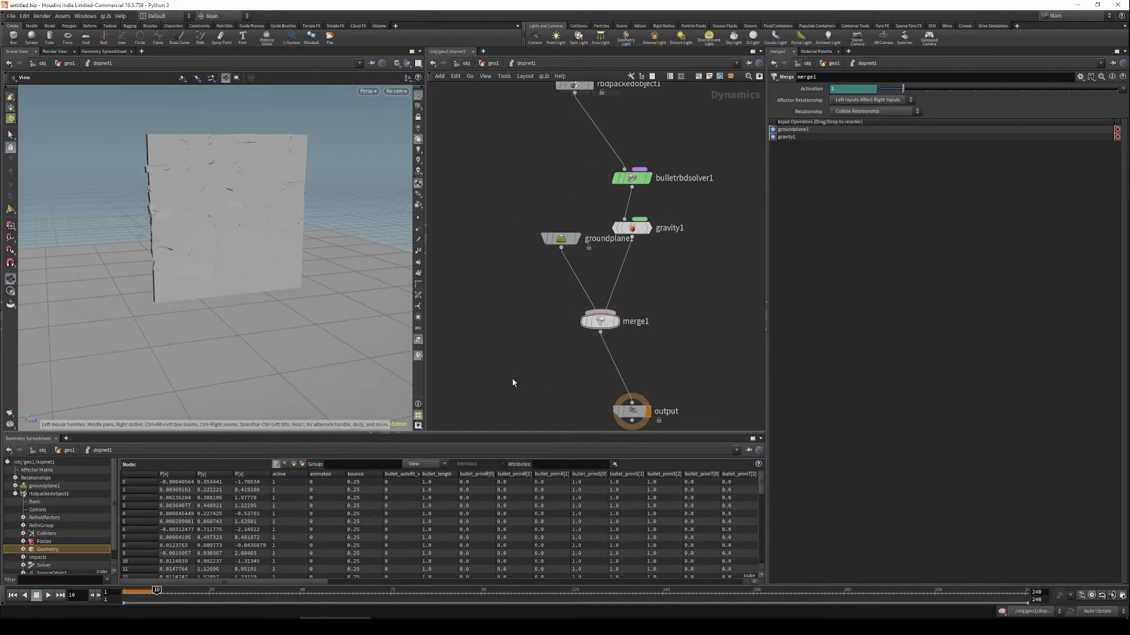
key(ctrl+Up)
key(Up)
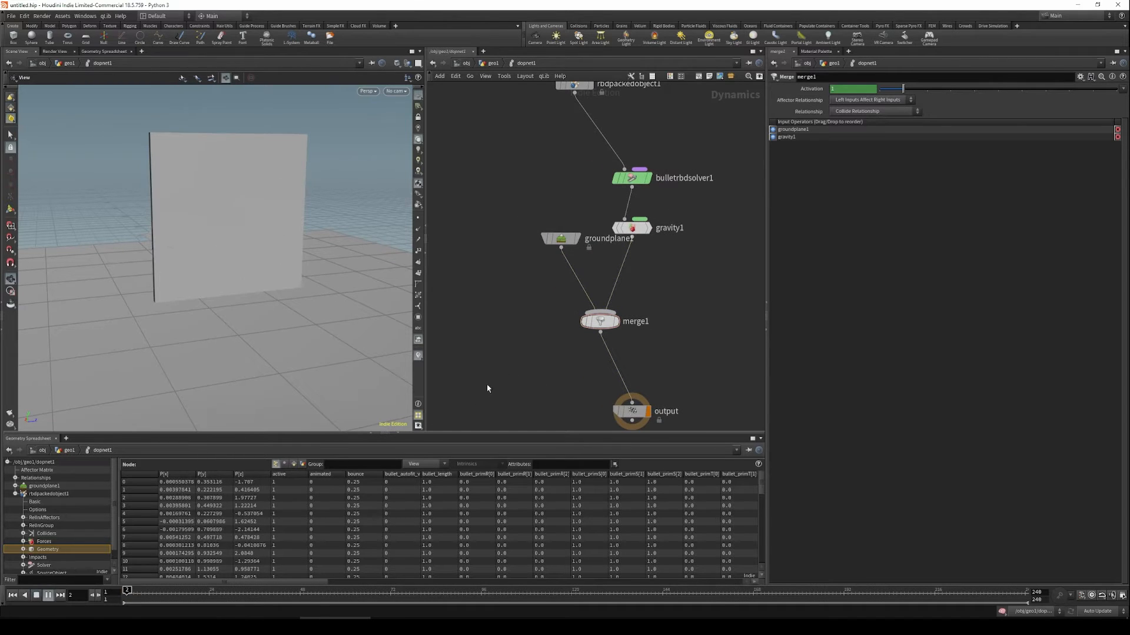
key(ctrl+Up)
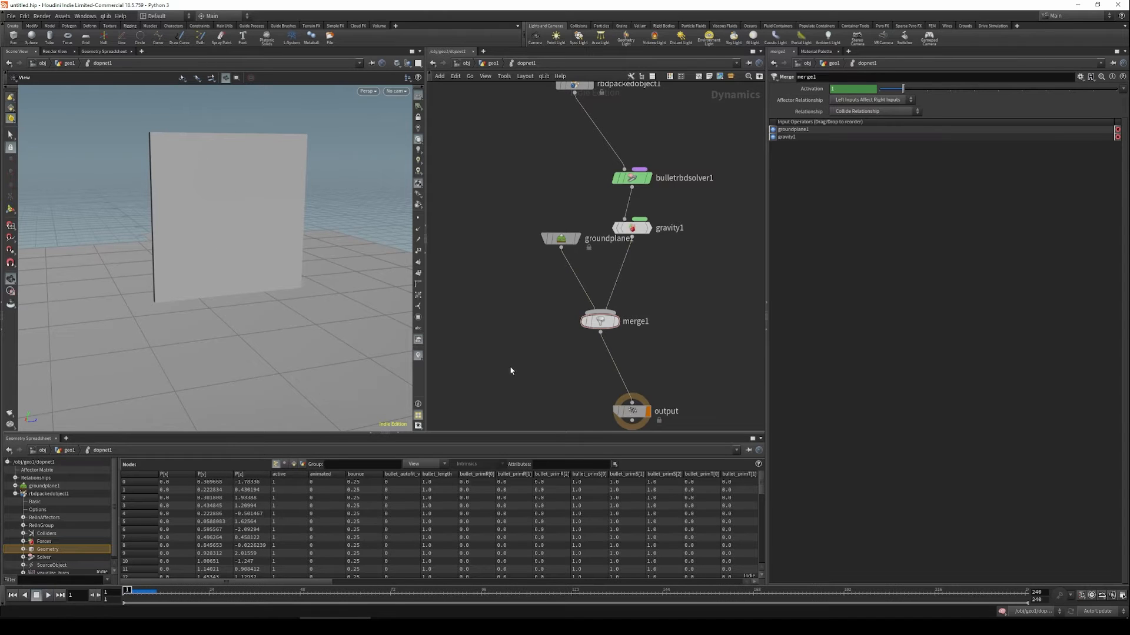
Return to the geometry network, enable the Active attribute in RBD Configure and set it to 0.
key(u)
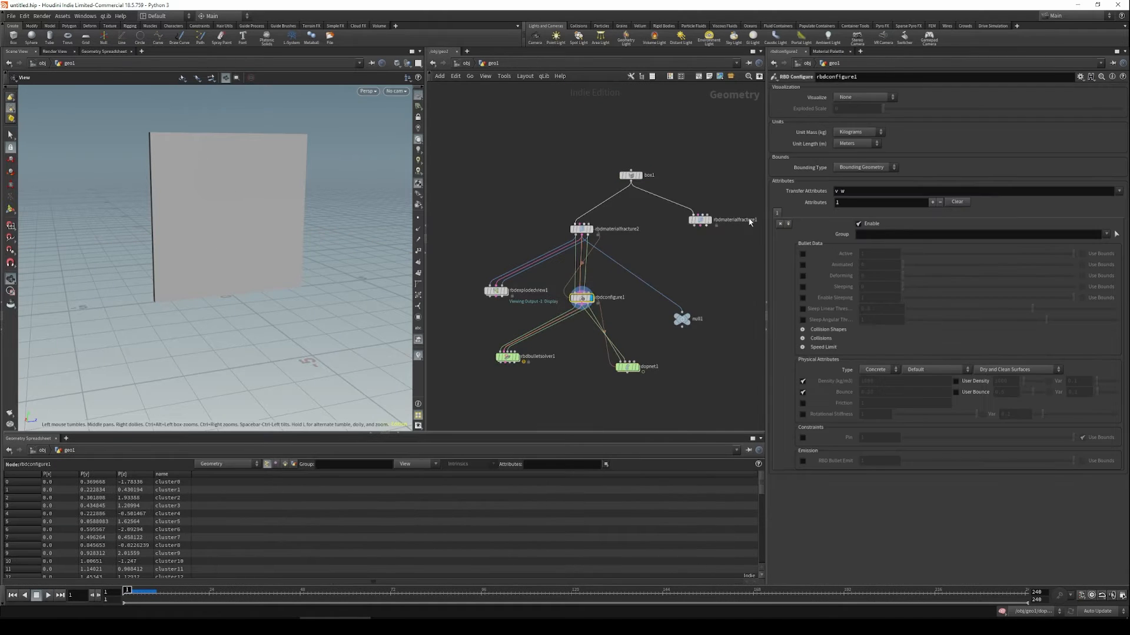
click(803, 254)
double_click(863, 253)
text(0)
key(Return)
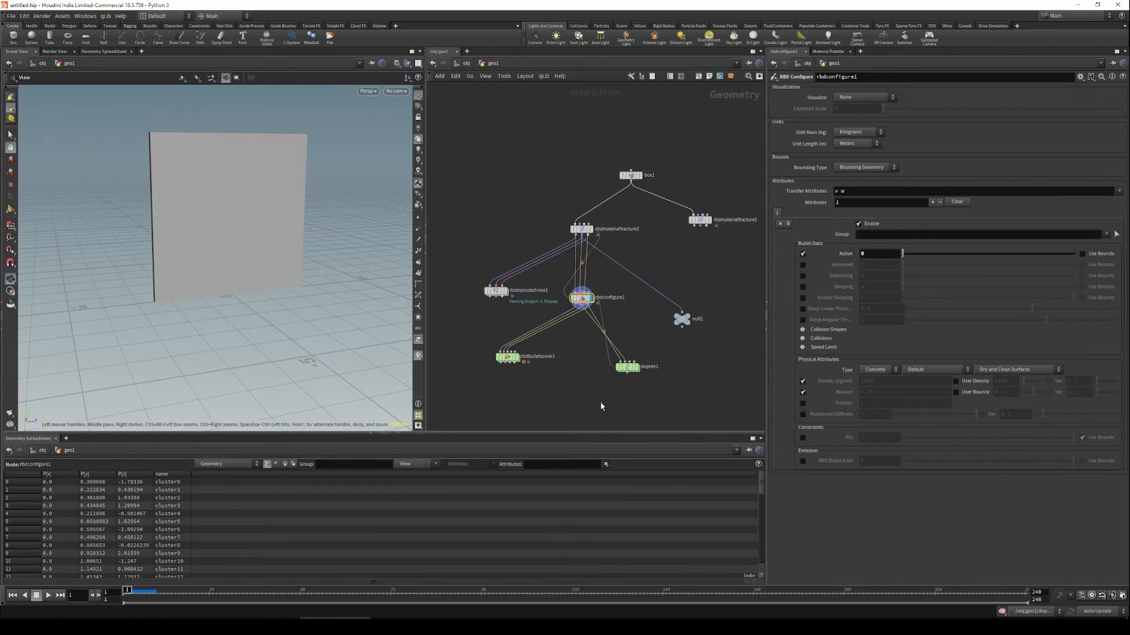
Replay the simulation inside the DOP network, check the pieces' active attribute in the geometry spreadsheet, and return to the first frame.
double_click(626, 368)
click(540, 384)
drag(333, 242, 360, 249)
scroll(531, 298, down, 3)
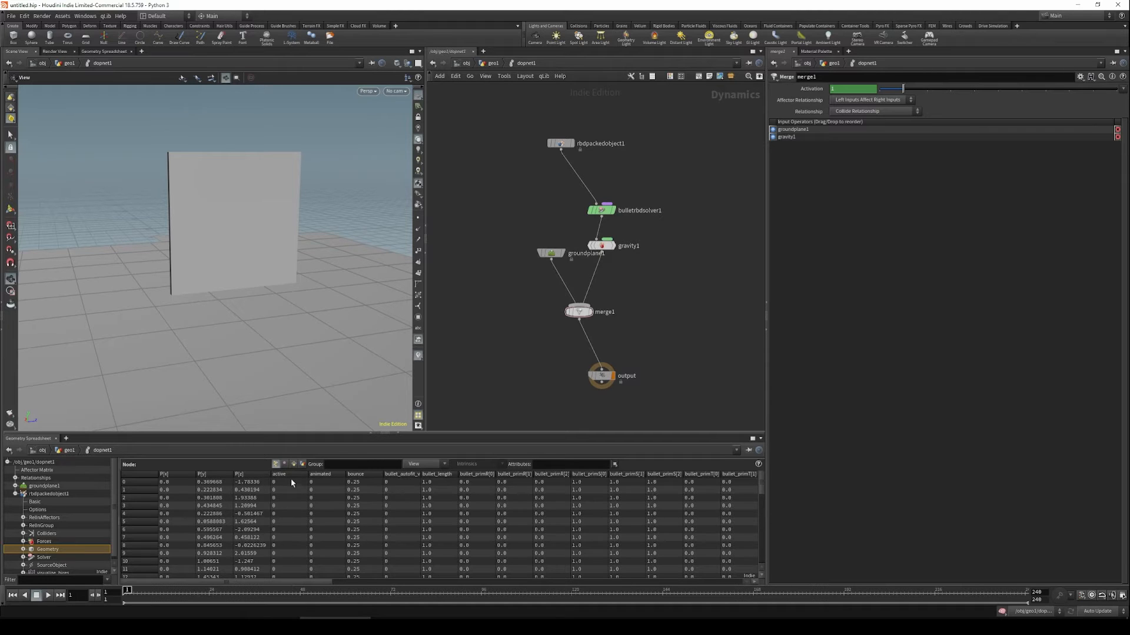
key(Up)
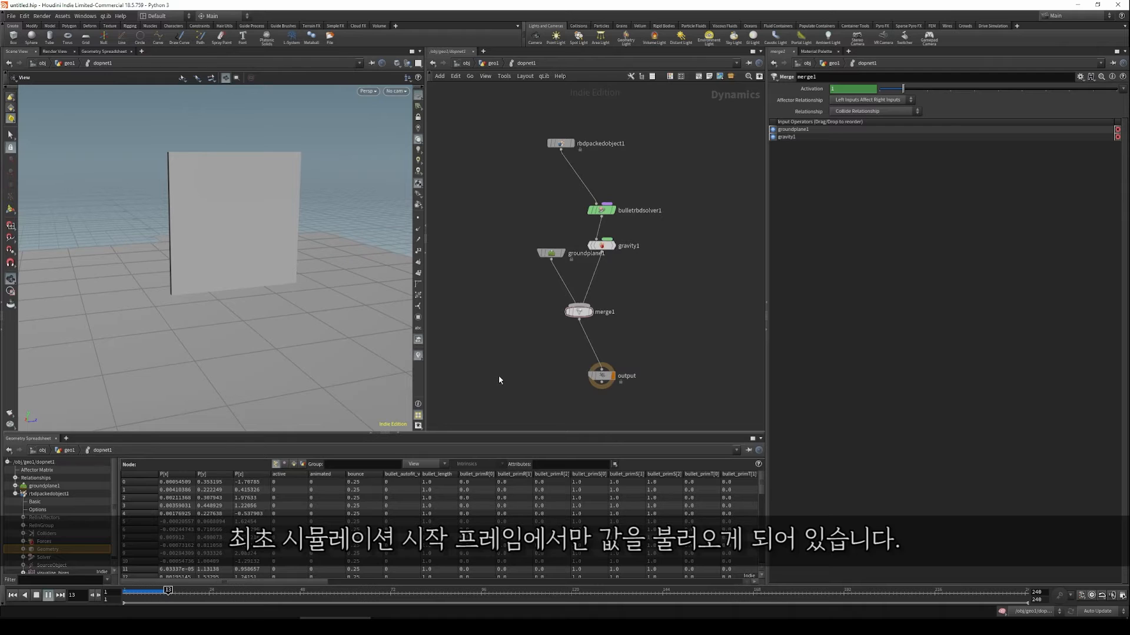
key(Up)
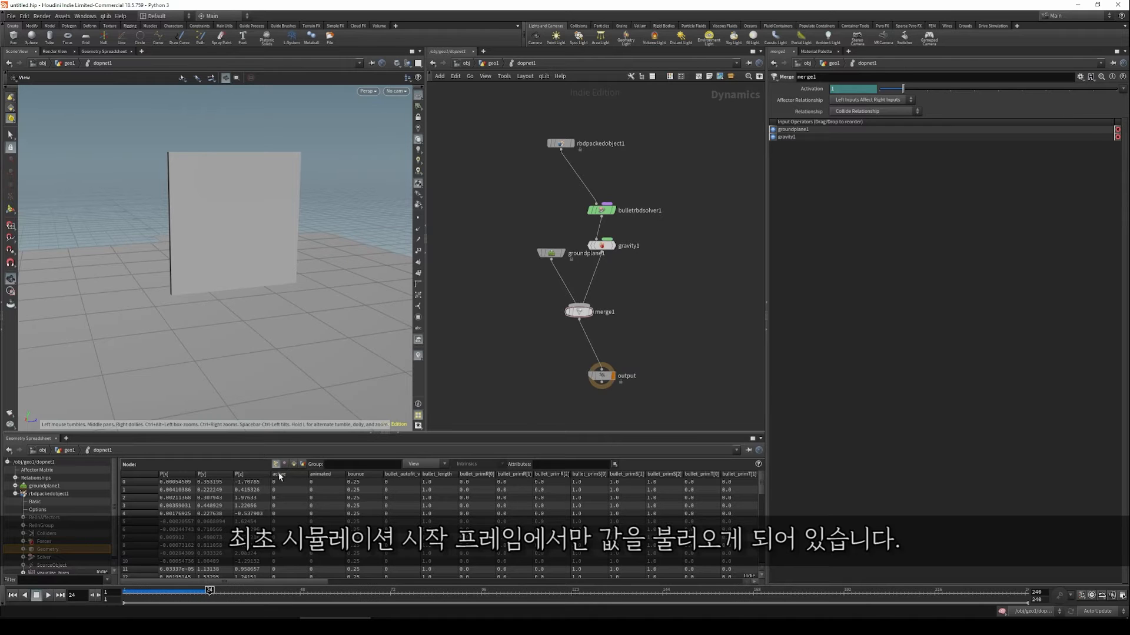
drag(293, 362, 294, 355)
drag(241, 288, 270, 365)
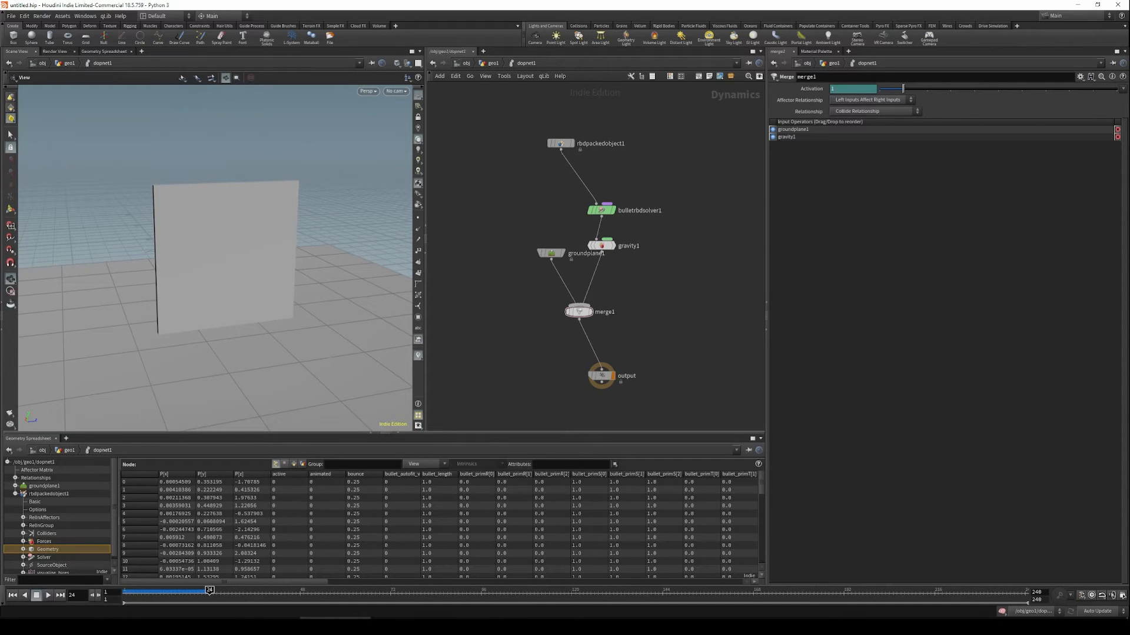
key(Up)
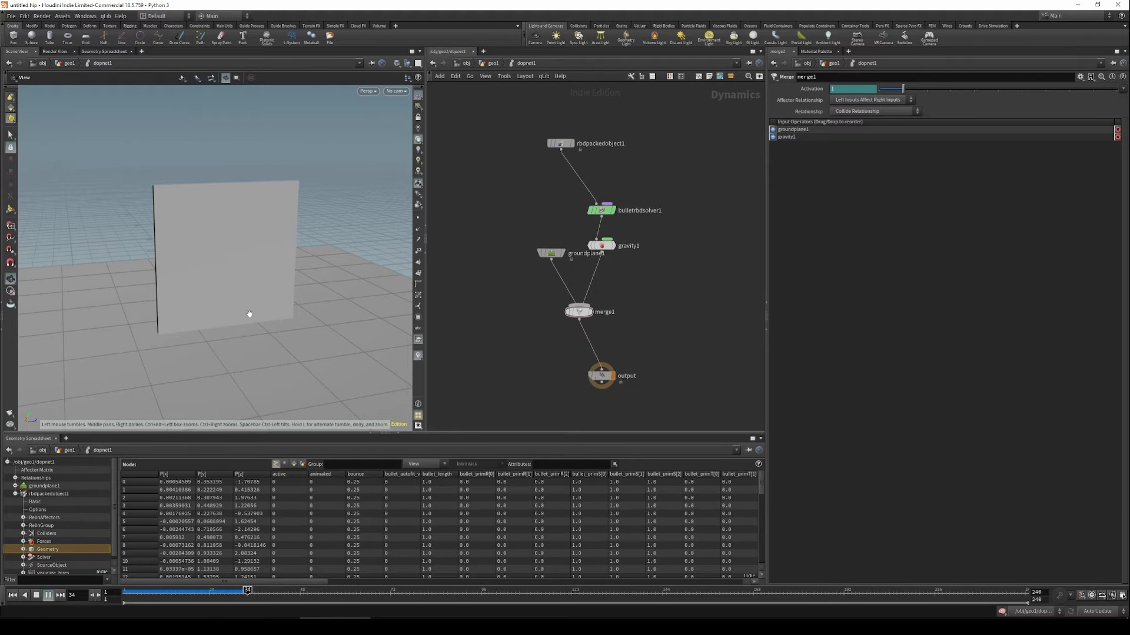
drag(259, 326, 255, 332)
key(ctrl+Up)
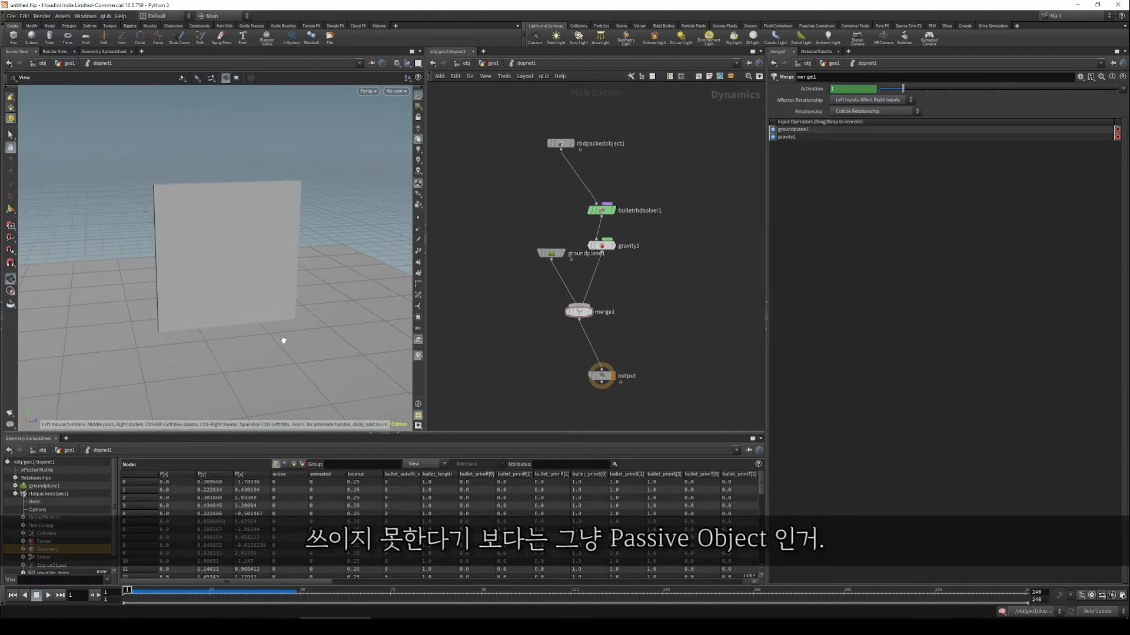
Return to the geometry network and set the Active attribute in RBD Configure to 1.
key(u)
drag(222, 303, 306, 300)
click(581, 298)
drag(872, 254, 851, 256)
text(1)
click(701, 290)
middle_drag(708, 374, 700, 349)
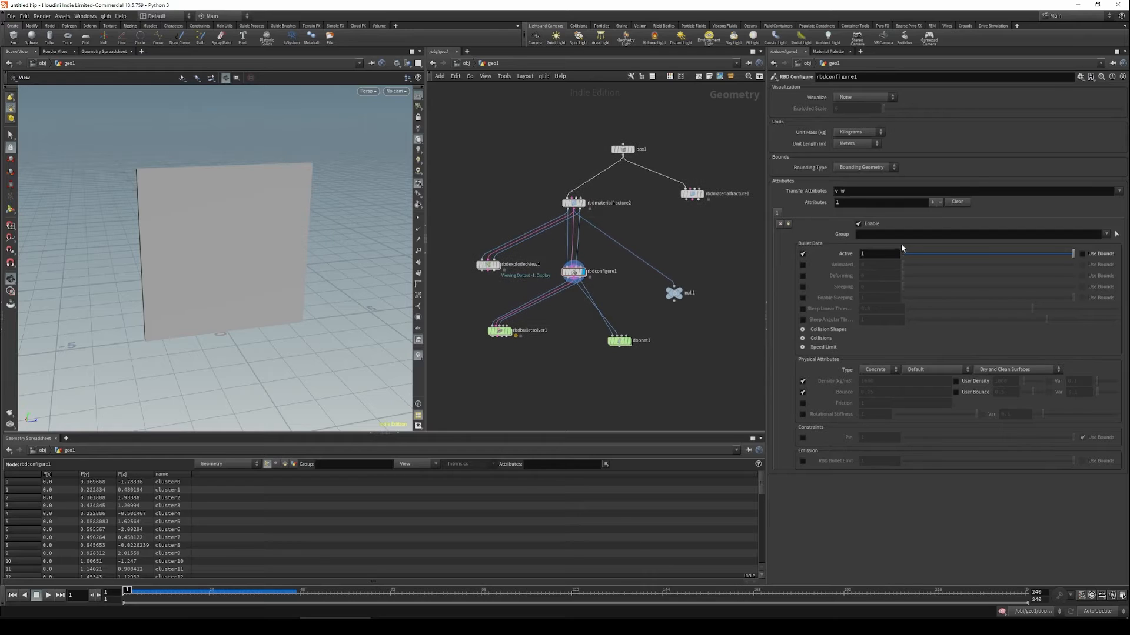
Compare the attributes of RBD Configure and the DOP network, and review the DOP network's Start Frame simulation setting.
click(622, 343)
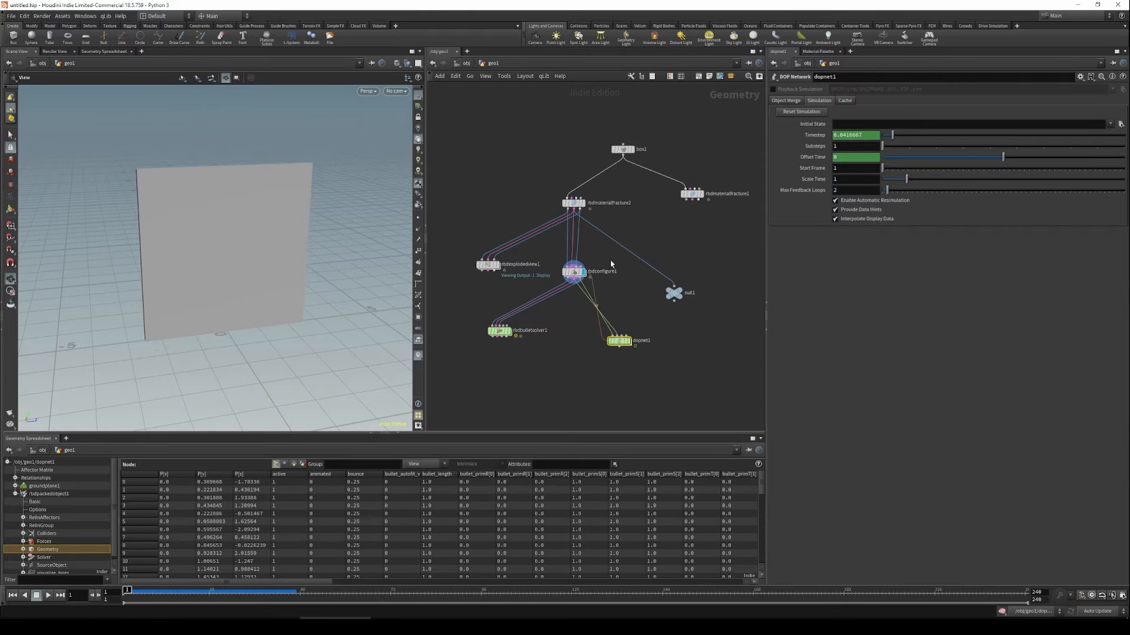
click(574, 271)
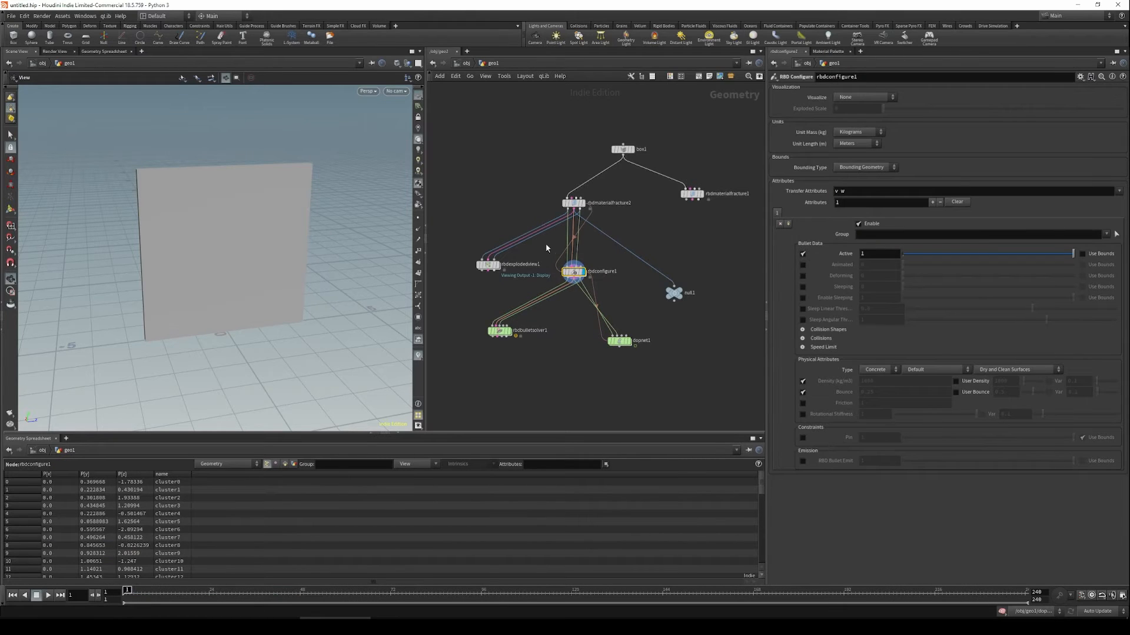
double_click(619, 341)
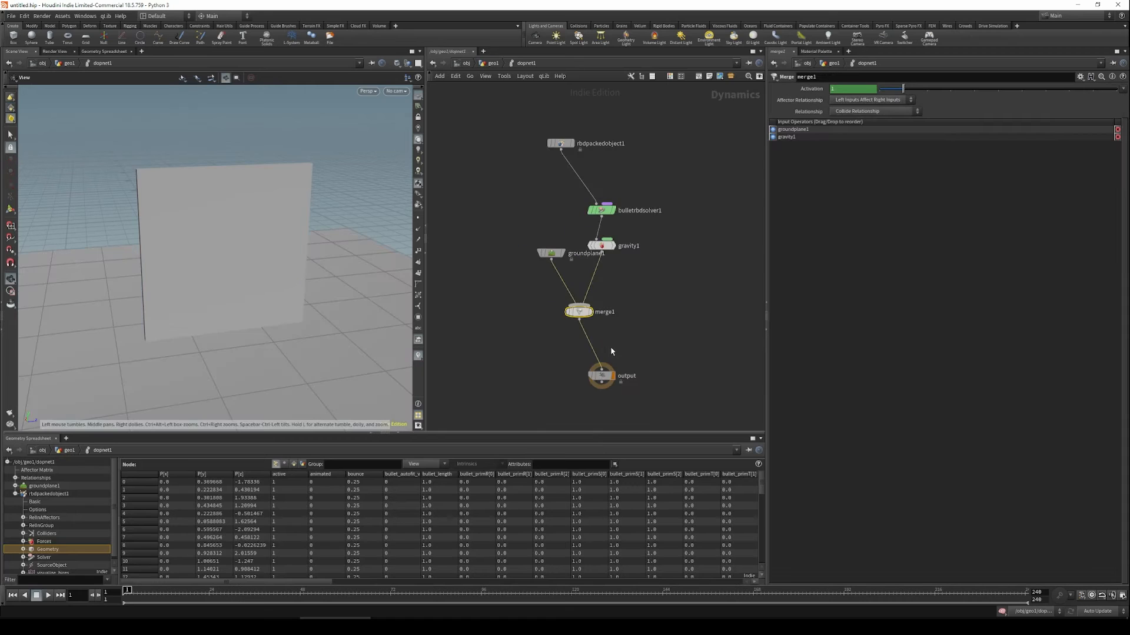
key(u)
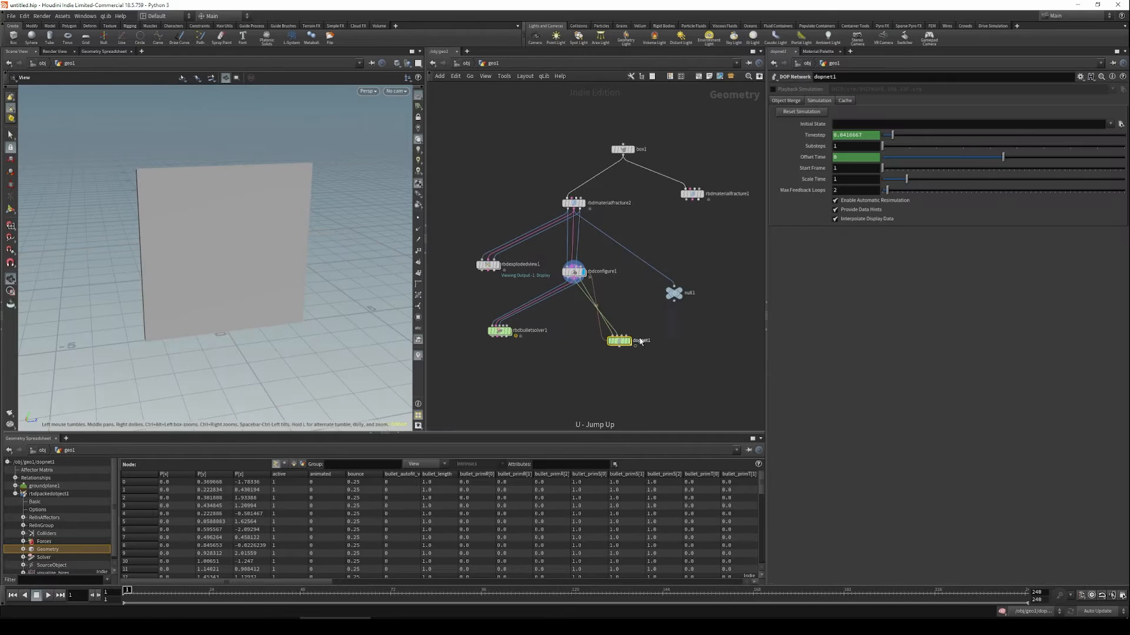
click(784, 102)
click(821, 102)
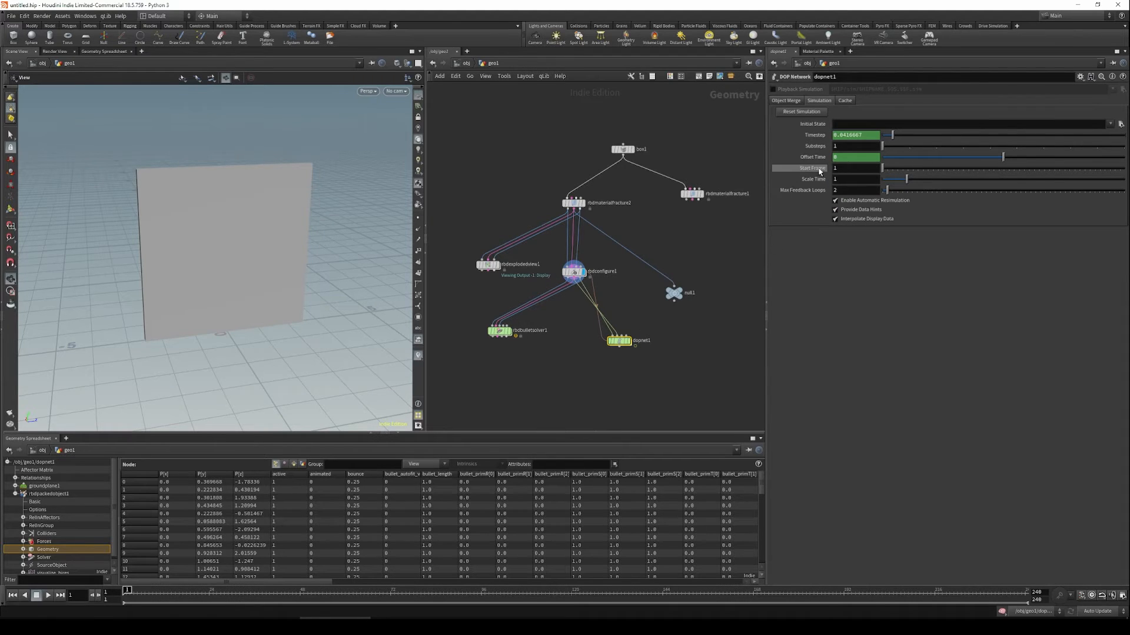
Inside the DOP network, space the ground plane node farther apart from the Bullet solver and gravity nodes.
click(566, 271)
double_click(615, 342)
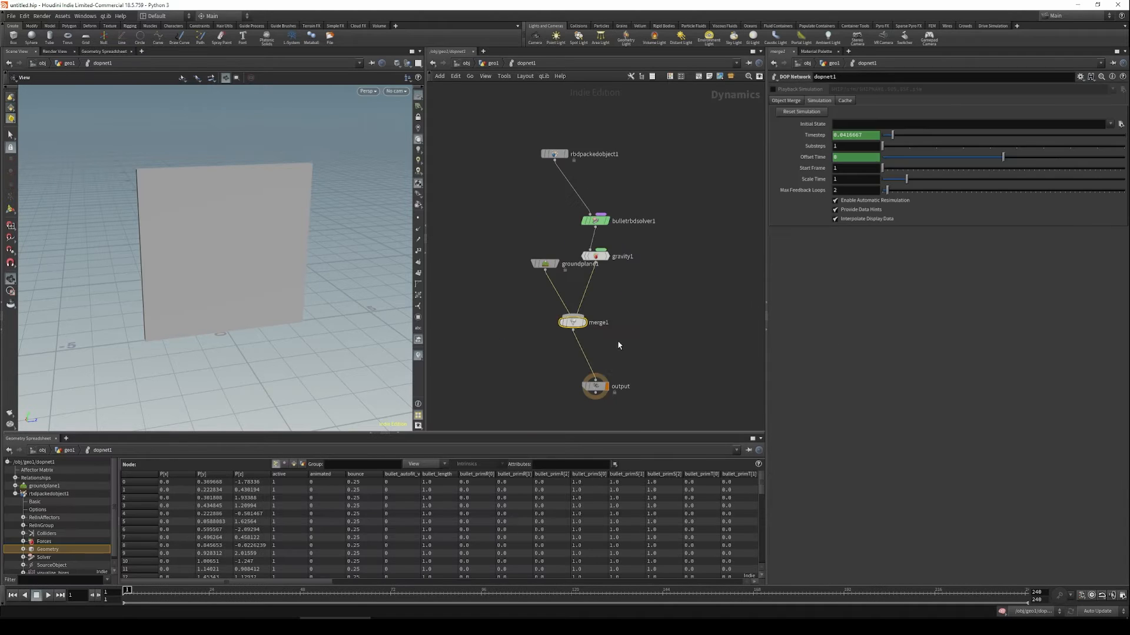
drag(616, 369, 620, 363)
drag(566, 246, 531, 243)
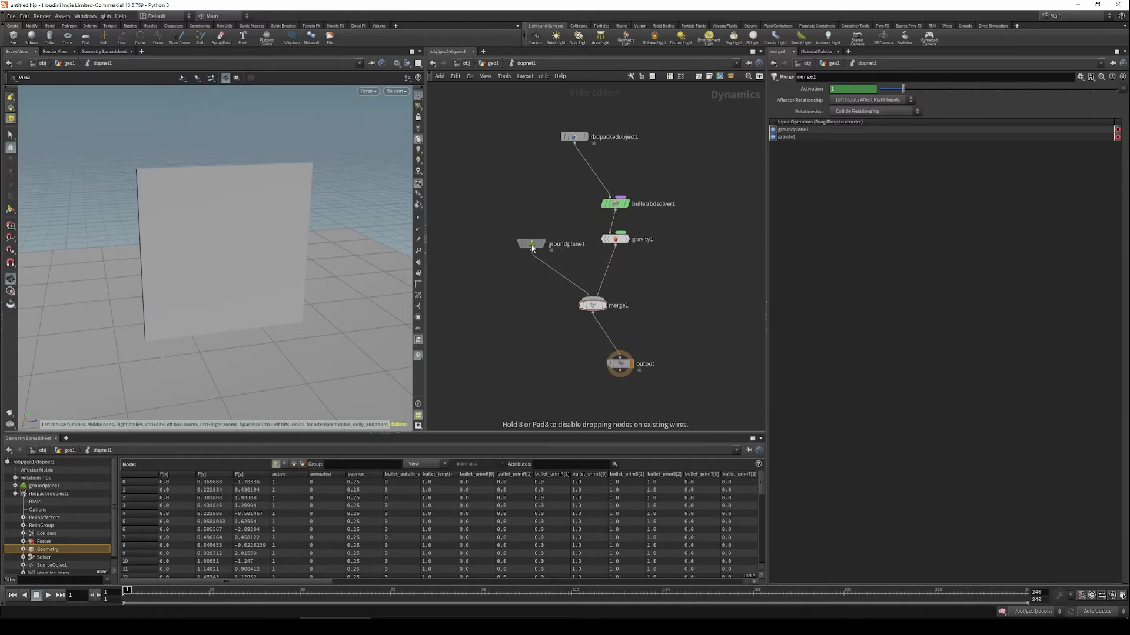
drag(592, 200, 646, 247)
key(u)
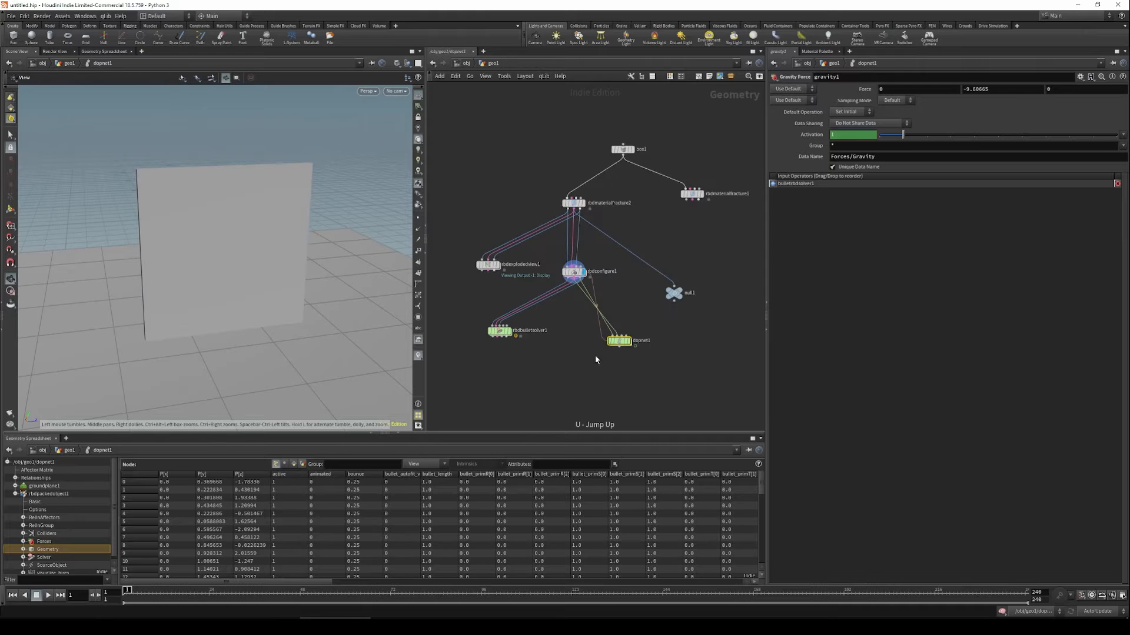
click(573, 272)
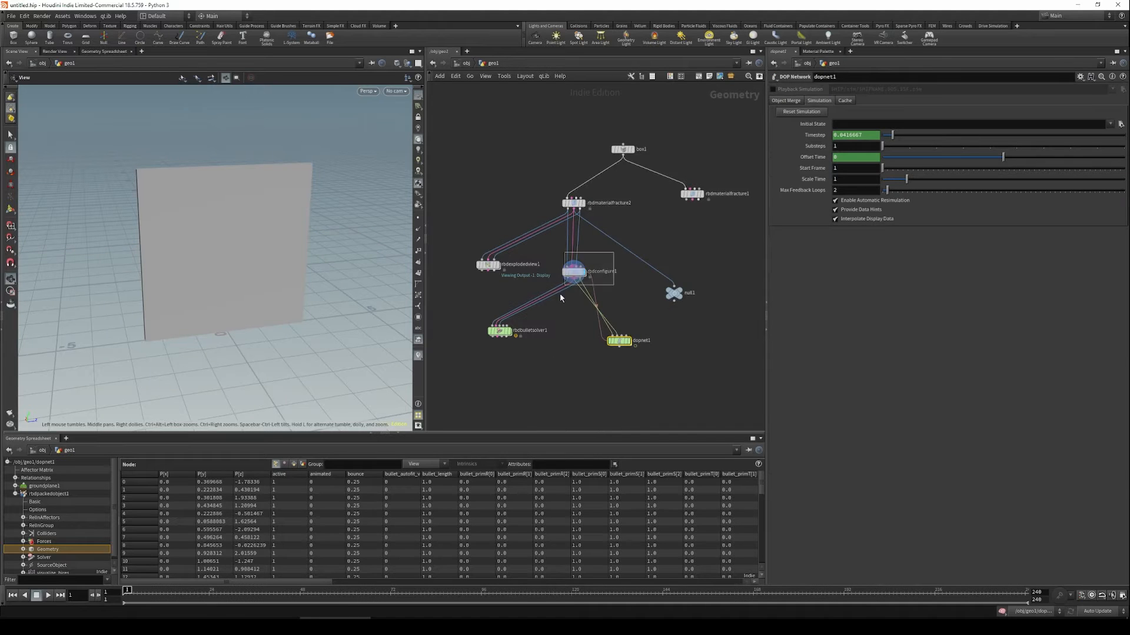
double_click(615, 345)
middle_drag(556, 377, 550, 381)
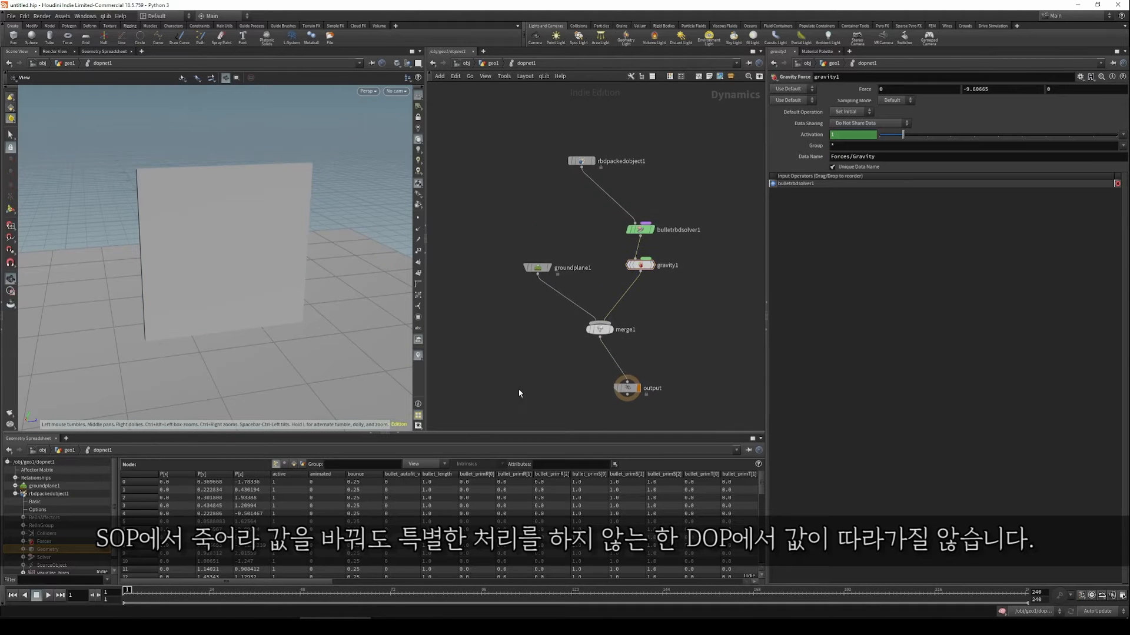
In RBD Configure, keyframe Active to 1 at frame 10 and 0 at frame 11, and go back to frame 1.
key(u)
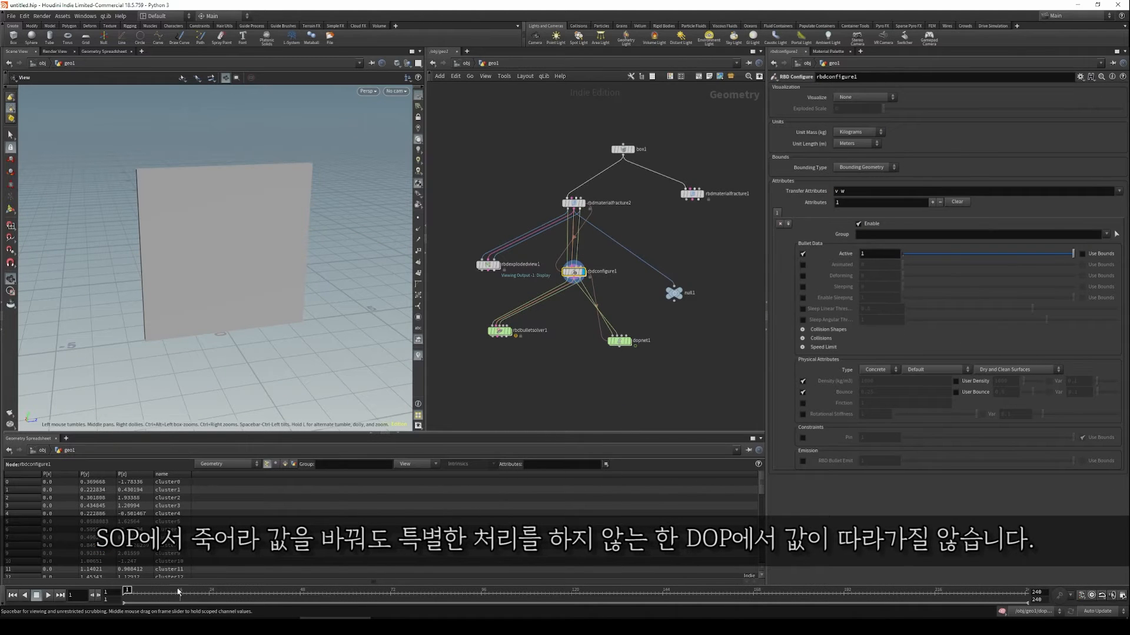
click(153, 590)
drag(153, 590, 161, 590)
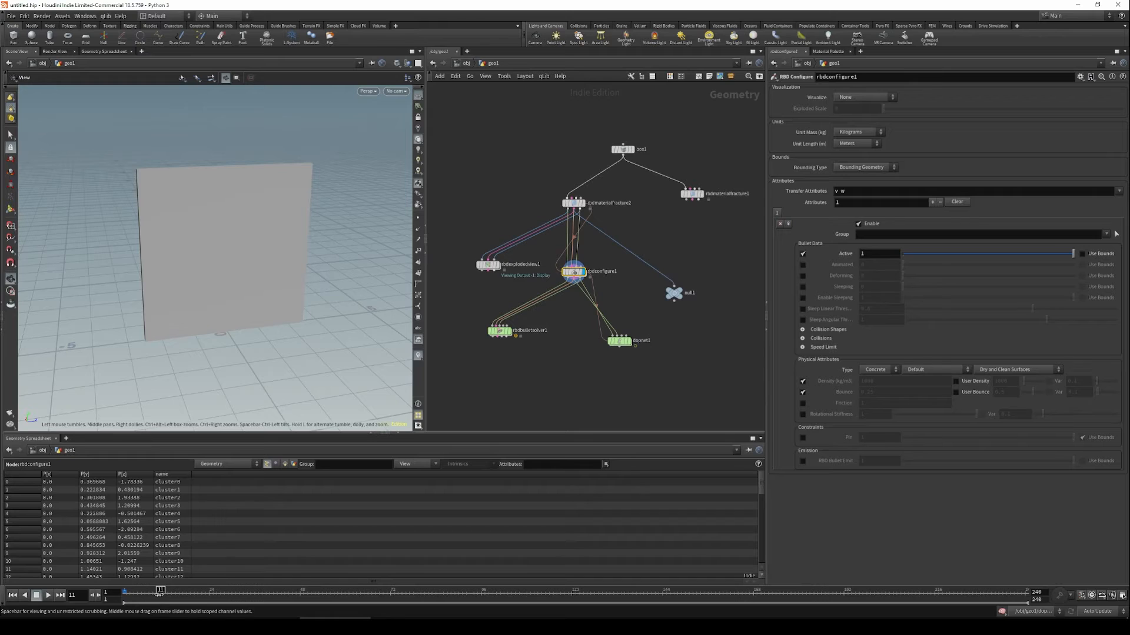
alt+click(845, 256)
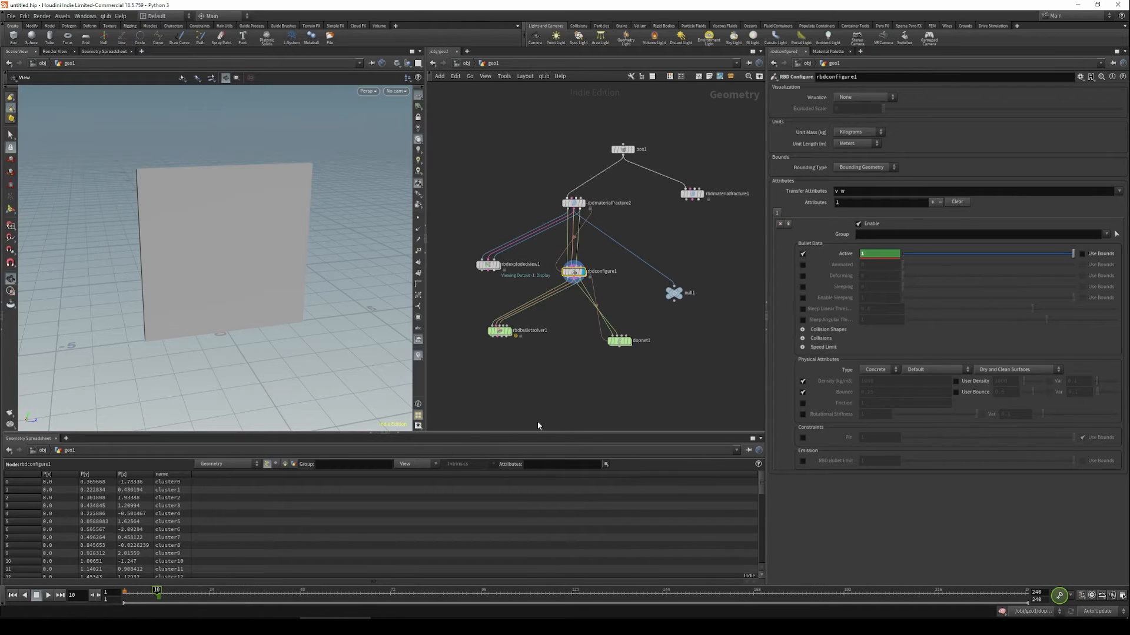
key(Right)
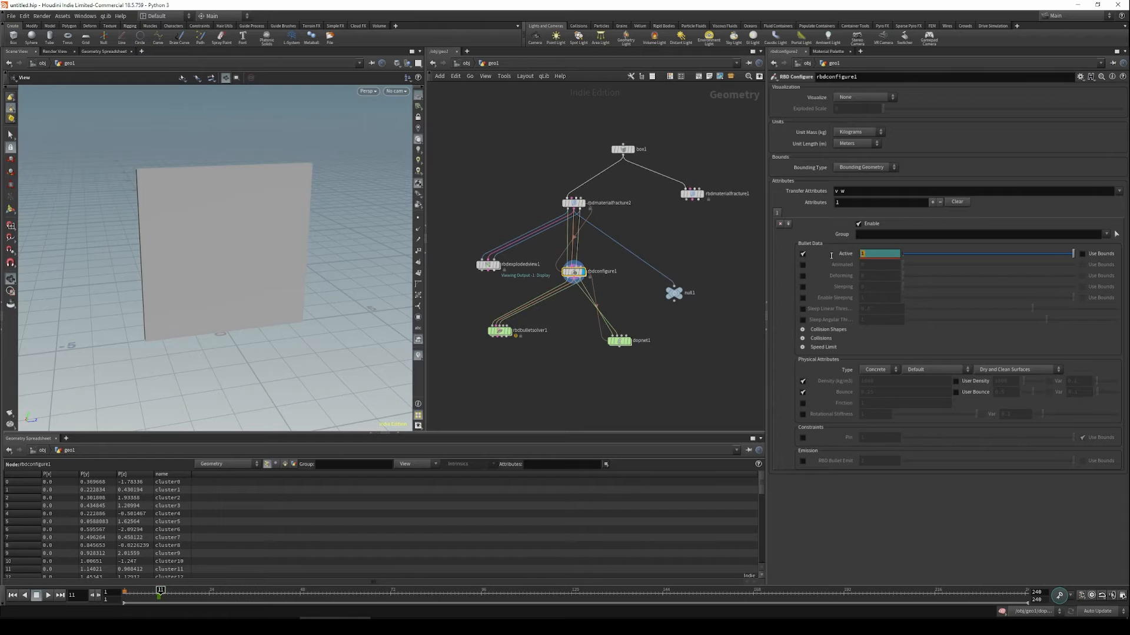
text(0)
key(Return)
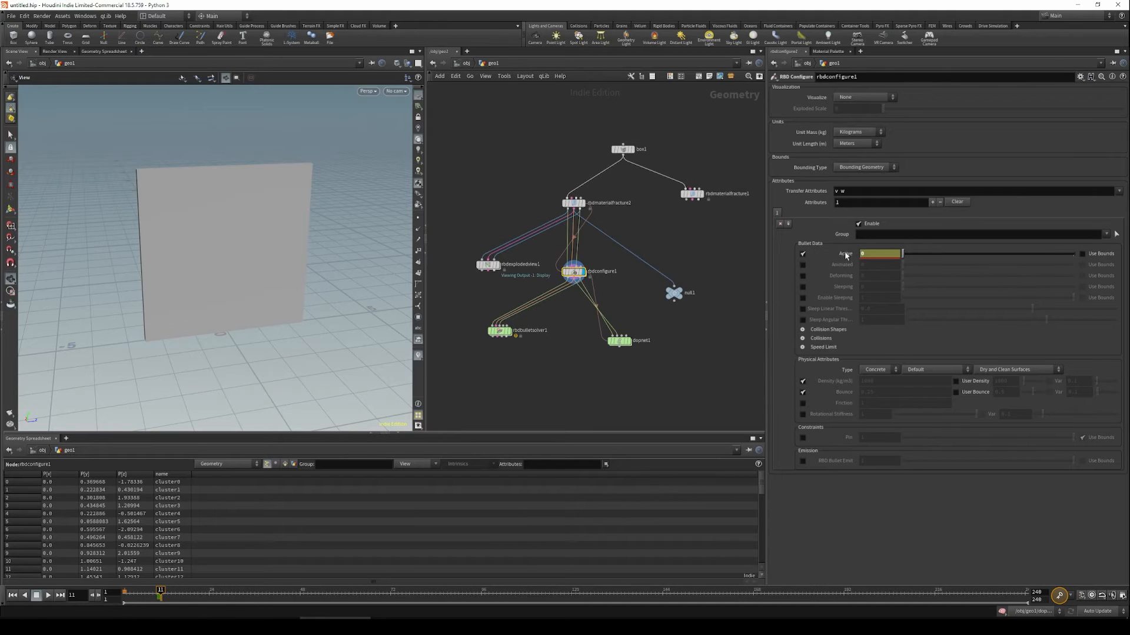
drag(145, 598, 23, 559)
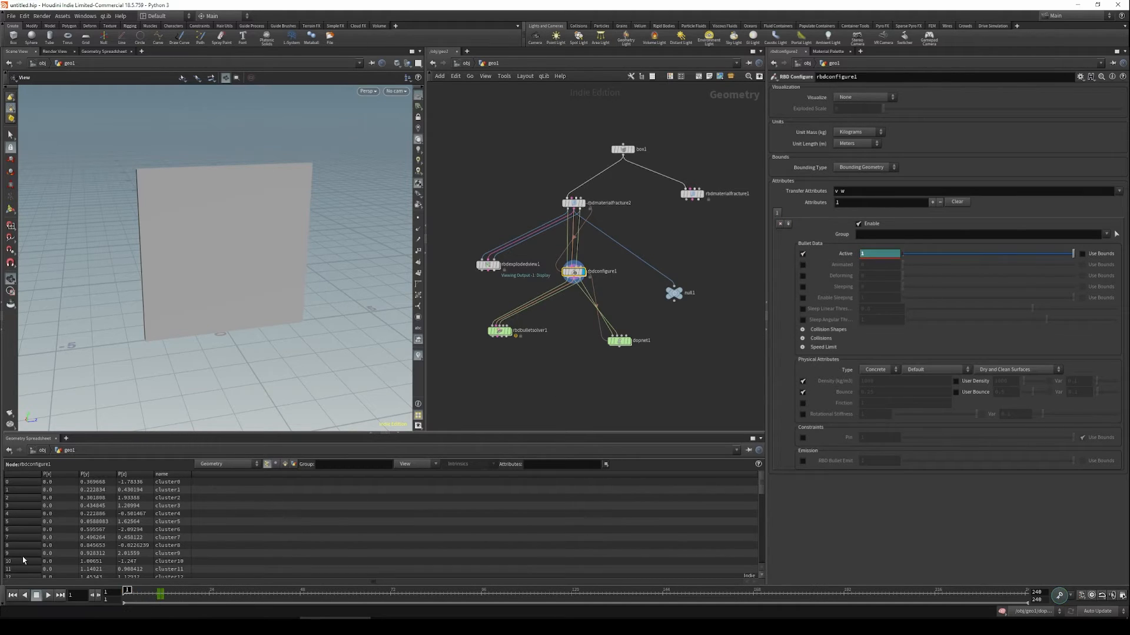
Play the DOP simulation and examine the active attribute of the pieces around frame 11, then return to frame 1.
click(619, 345)
double_click(616, 341)
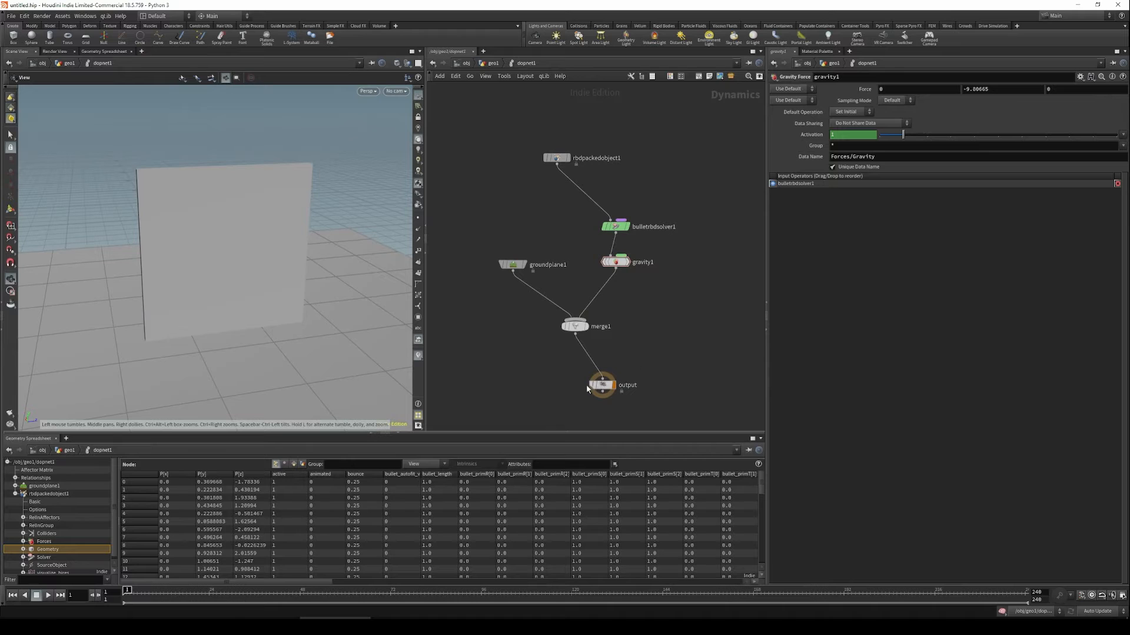
key(Up)
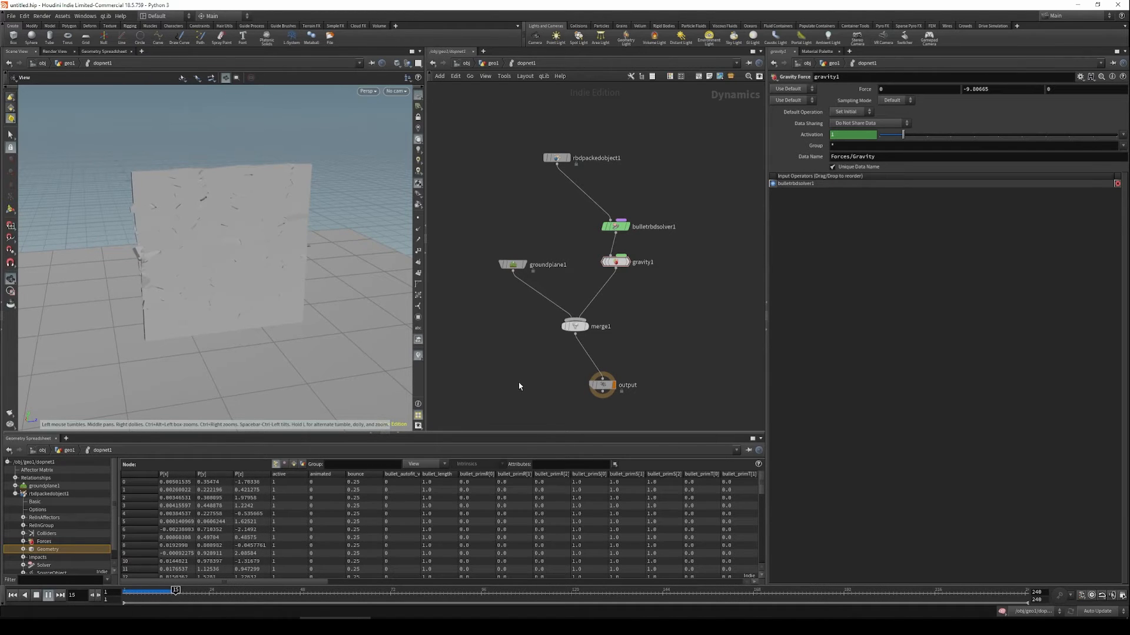
scroll(195, 553, down, 10)
click(153, 590)
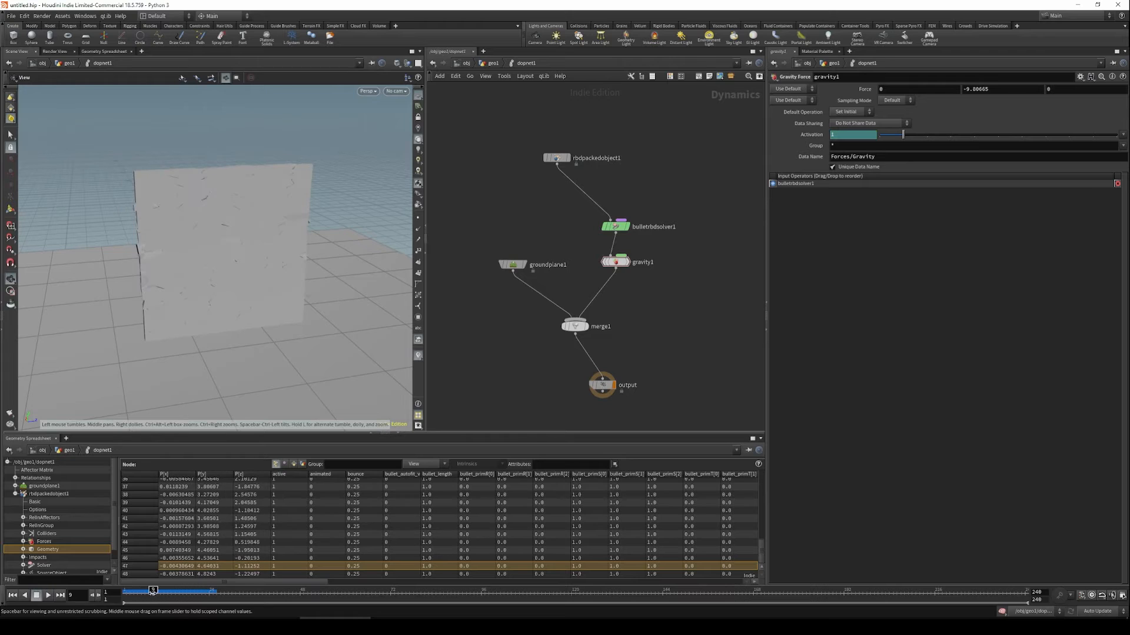
drag(153, 590, 160, 591)
drag(161, 593, 125, 593)
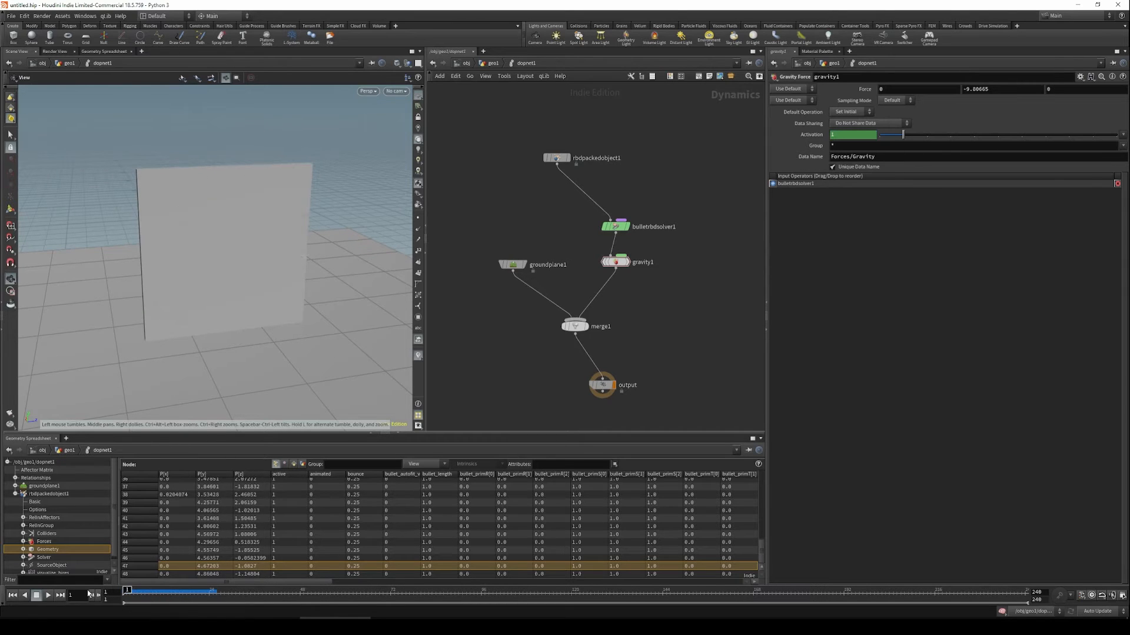
Compare the keyframed Active value in RBD Configure with the active attribute stored inside the DOP network.
key(u)
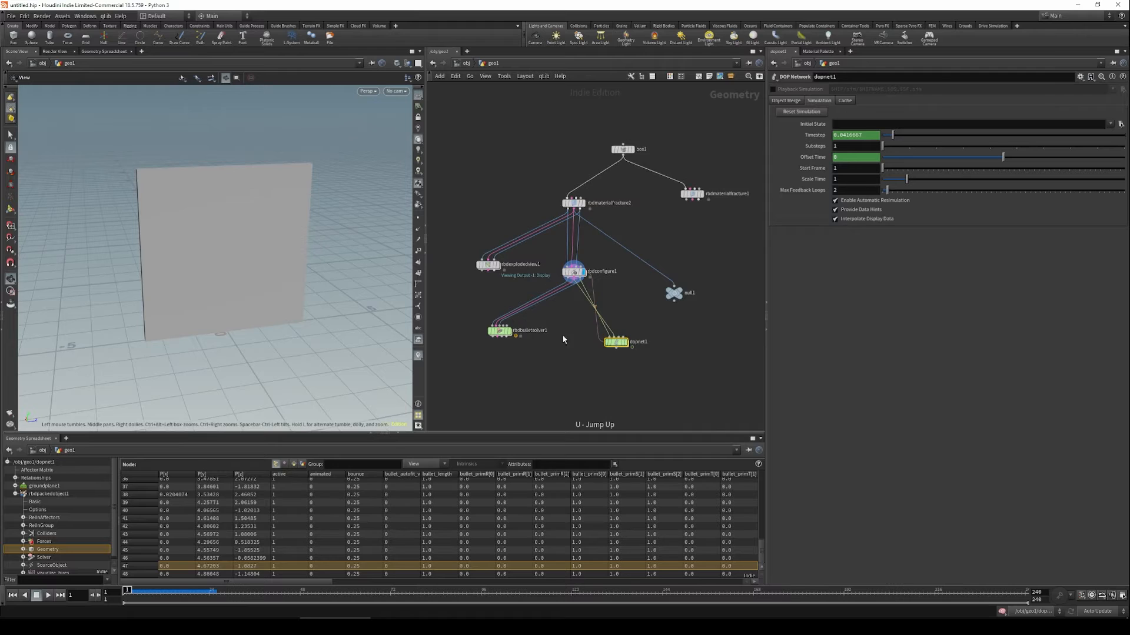
key(Up)
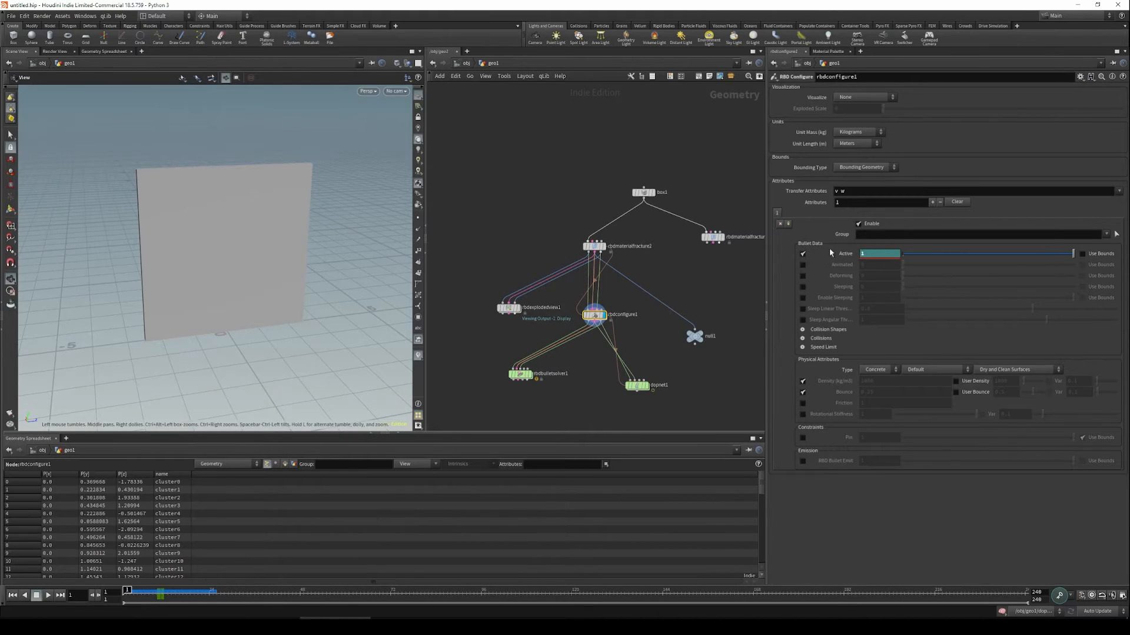
click(636, 386)
double_click(640, 386)
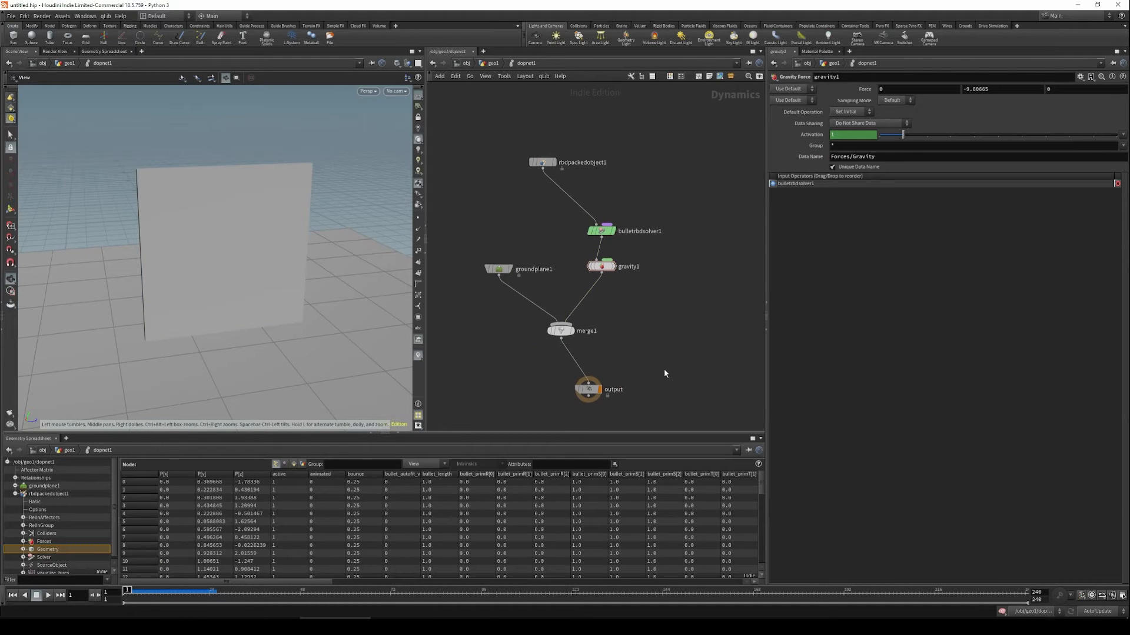
key(u)
click(594, 314)
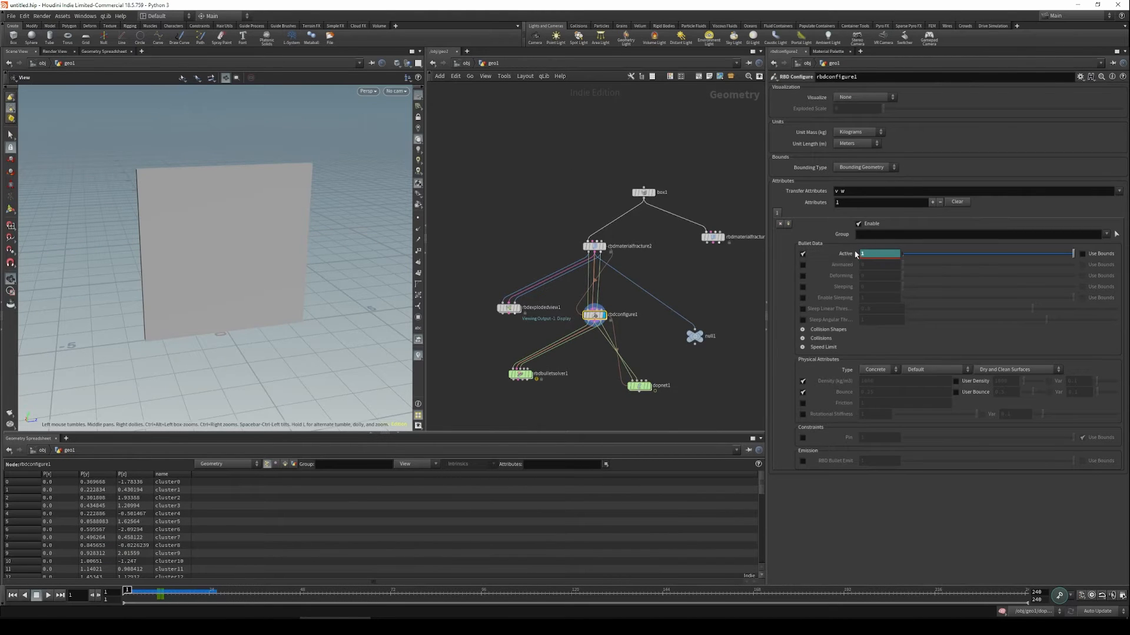
double_click(638, 383)
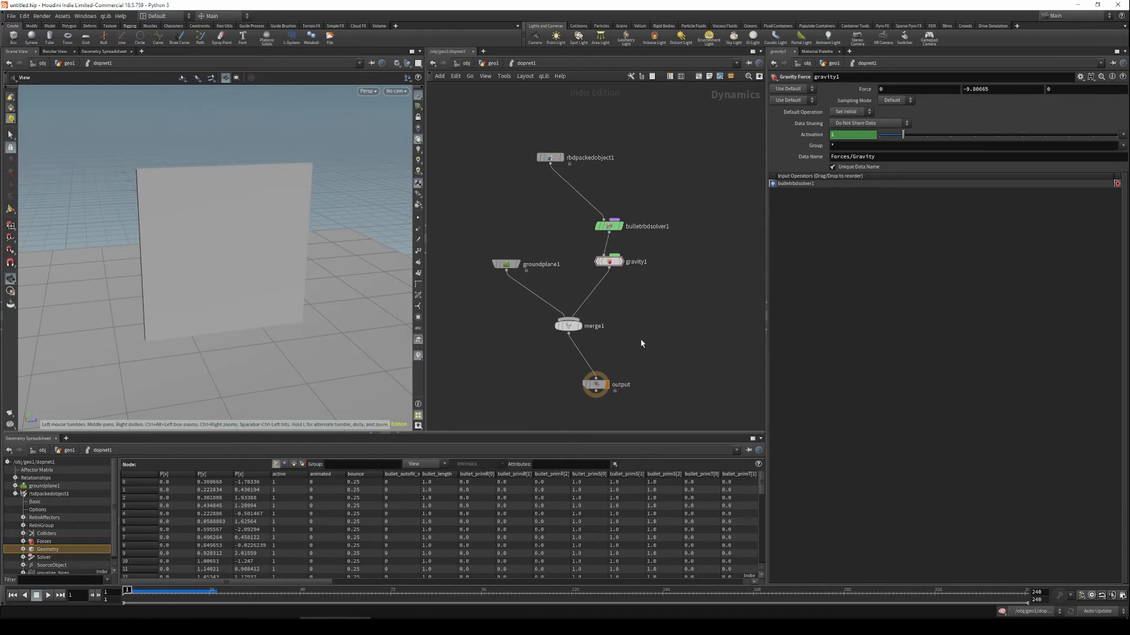
Add a SOP Solver node beside the Bullet solver in the DOP network.
middle_drag(641, 320, 636, 313)
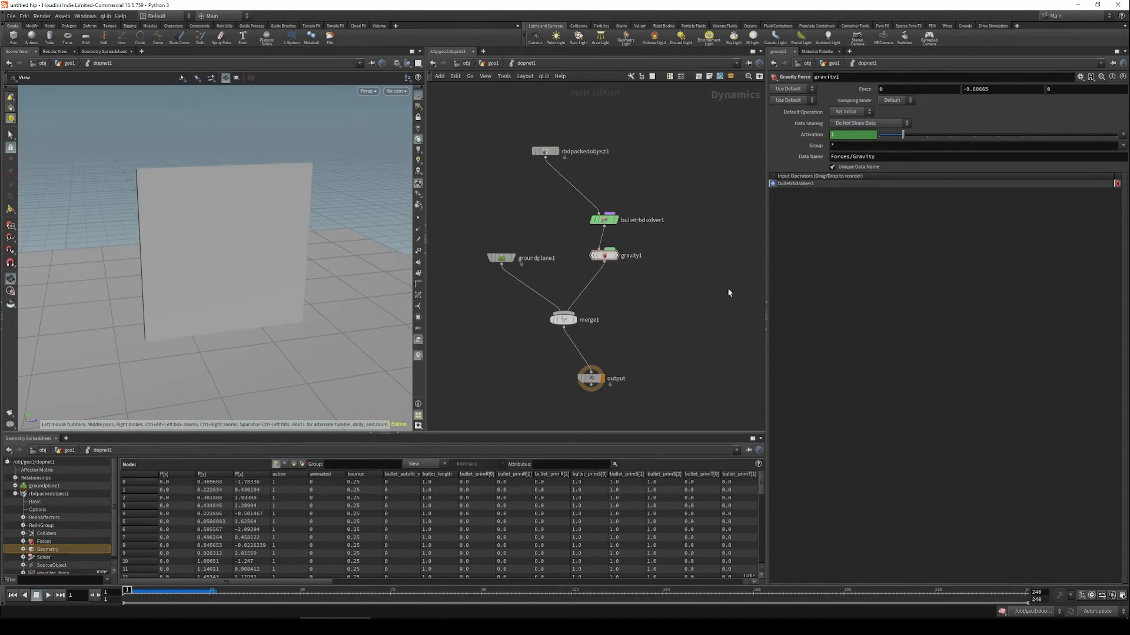
middle_drag(693, 274, 658, 294)
key(Tab)
text(s)
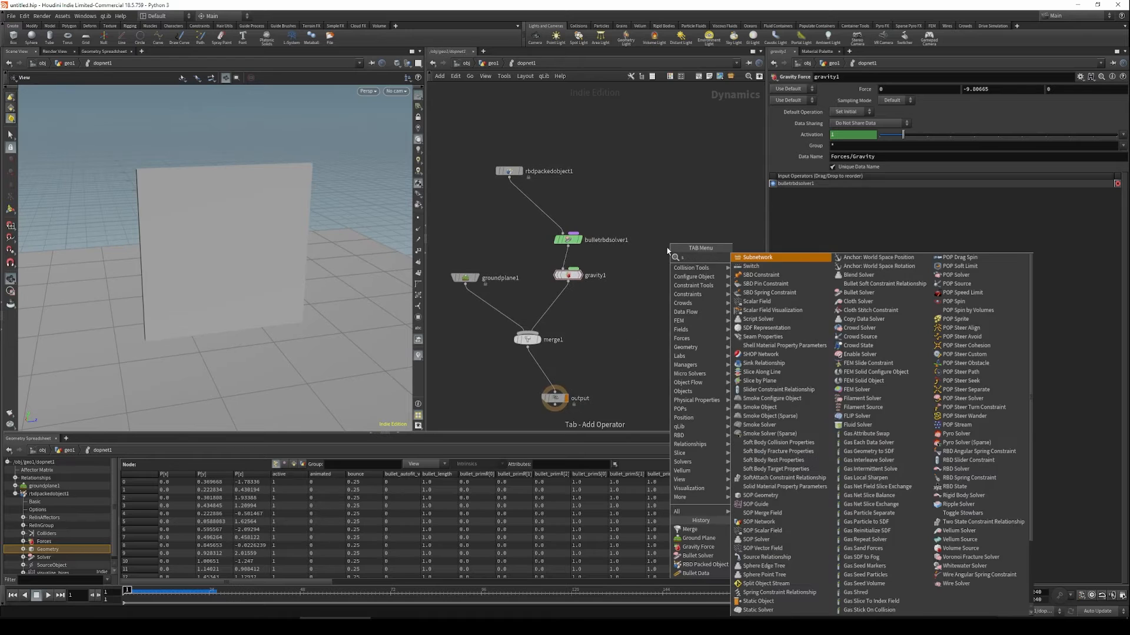
text(opsol)
key(Return)
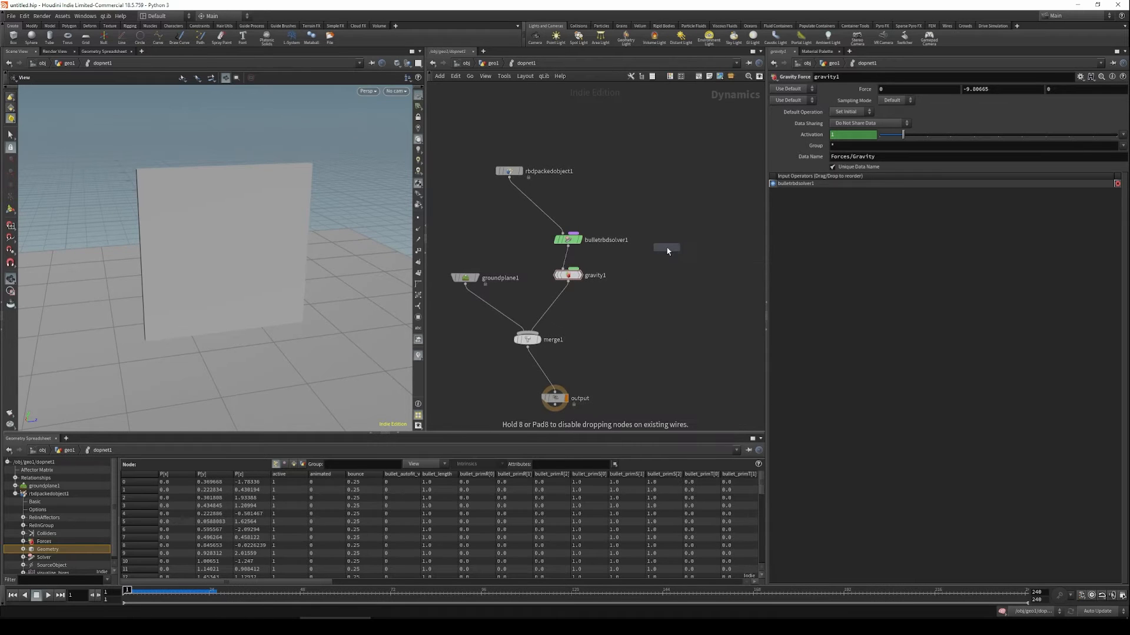
click(664, 245)
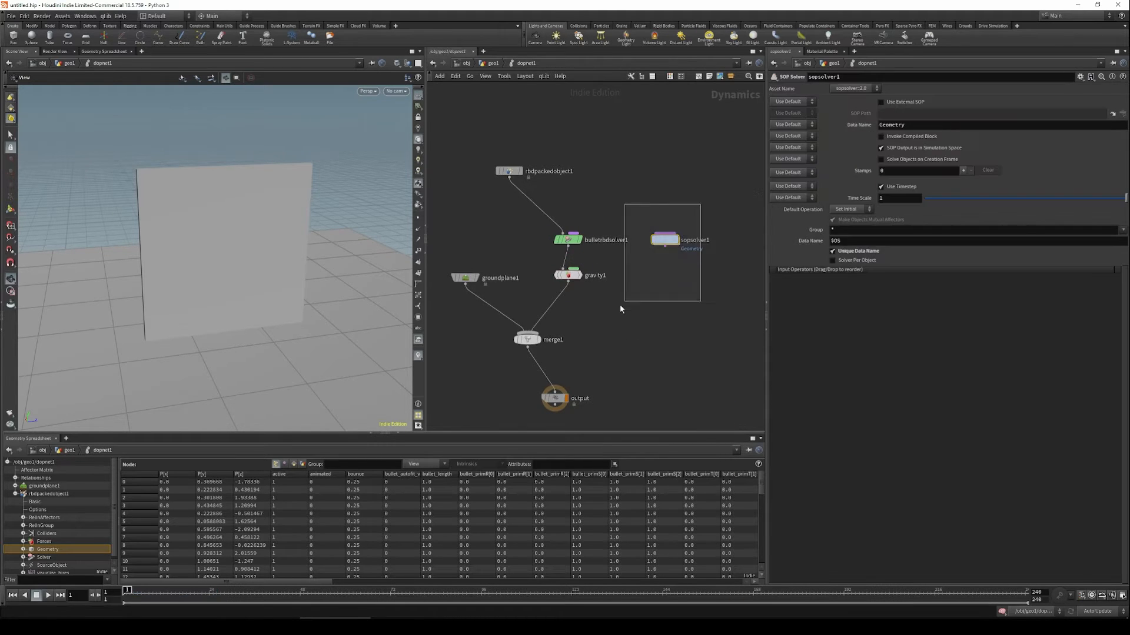
middle_drag(620, 305, 604, 315)
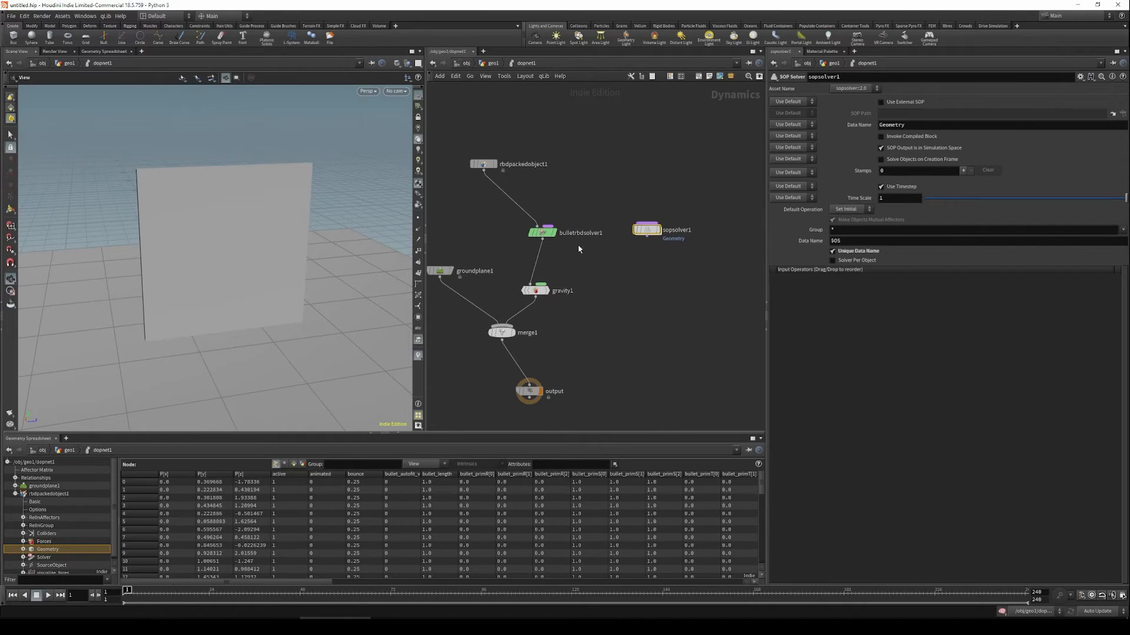
Spread out the DOP nodes, moving the ground plane, gravity, merge and output nodes away from the Bullet solver to open a gap below it.
drag(513, 206, 552, 235)
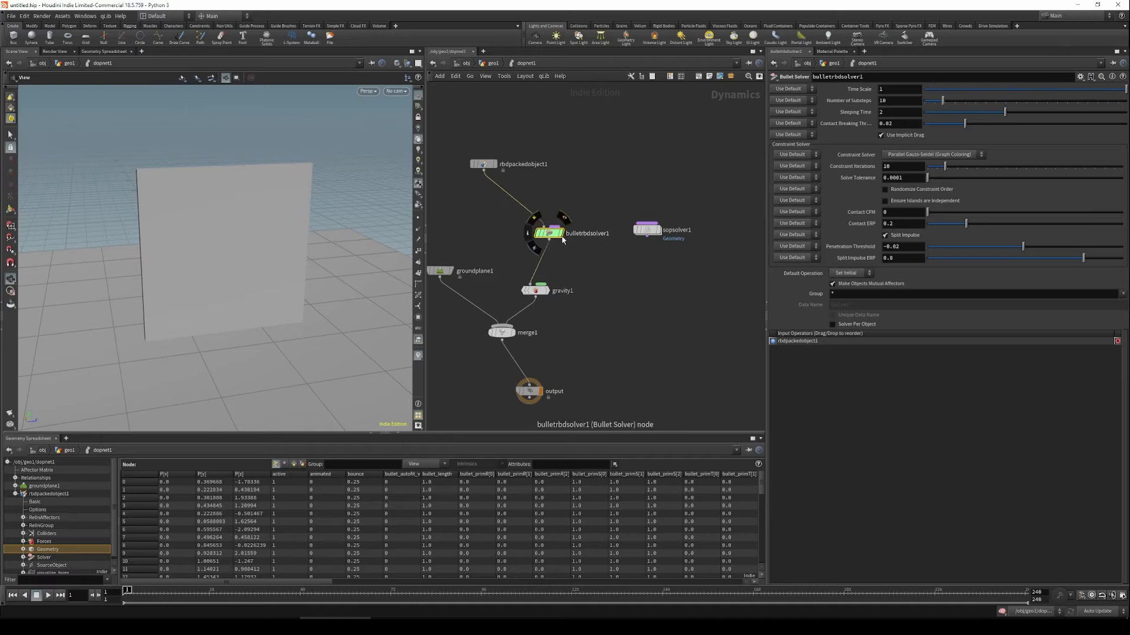
drag(543, 291, 547, 297)
middle_drag(599, 257, 626, 236)
mouse_move(704, 241)
mouse_down()
mouse_move(553, 190)
mouse_move(575, 196)
mouse_up()
click(644, 233)
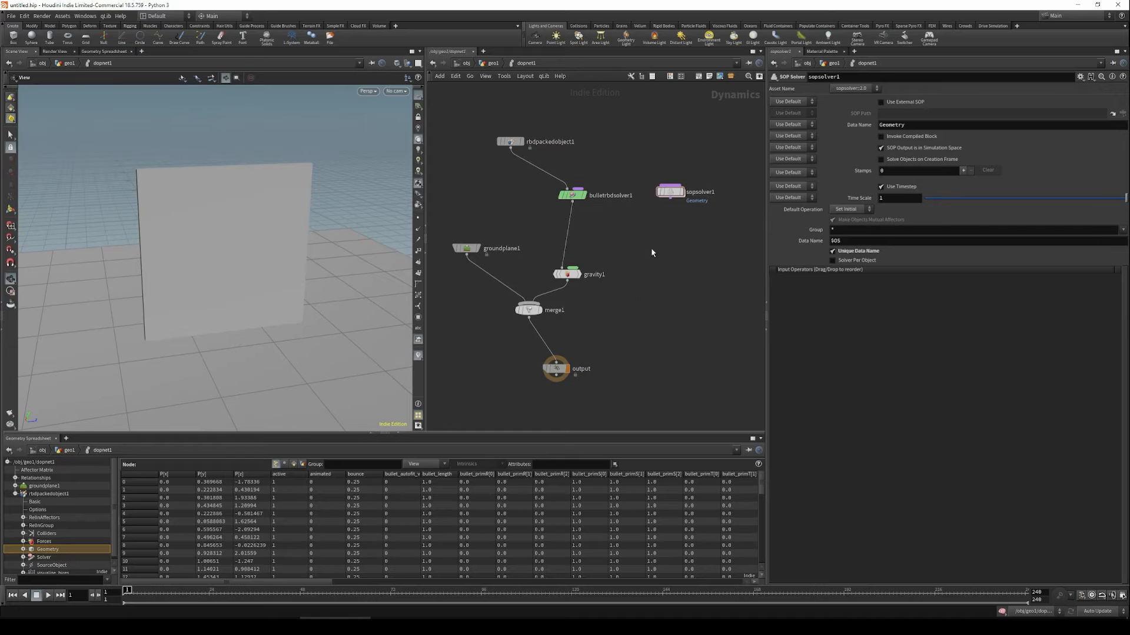
drag(699, 225, 644, 166)
drag(615, 397, 456, 283)
click(671, 245)
drag(718, 170, 656, 235)
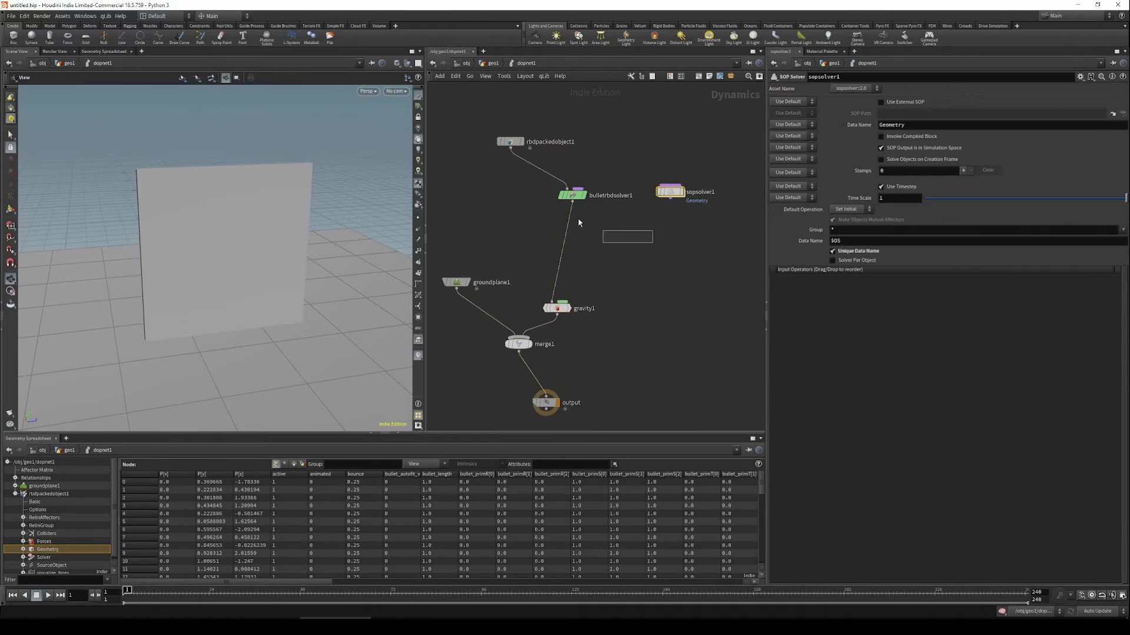
Add a Multiple Solver node between the SOP Solver and the gravity node.
click(573, 195)
key(Tab)
text(multi)
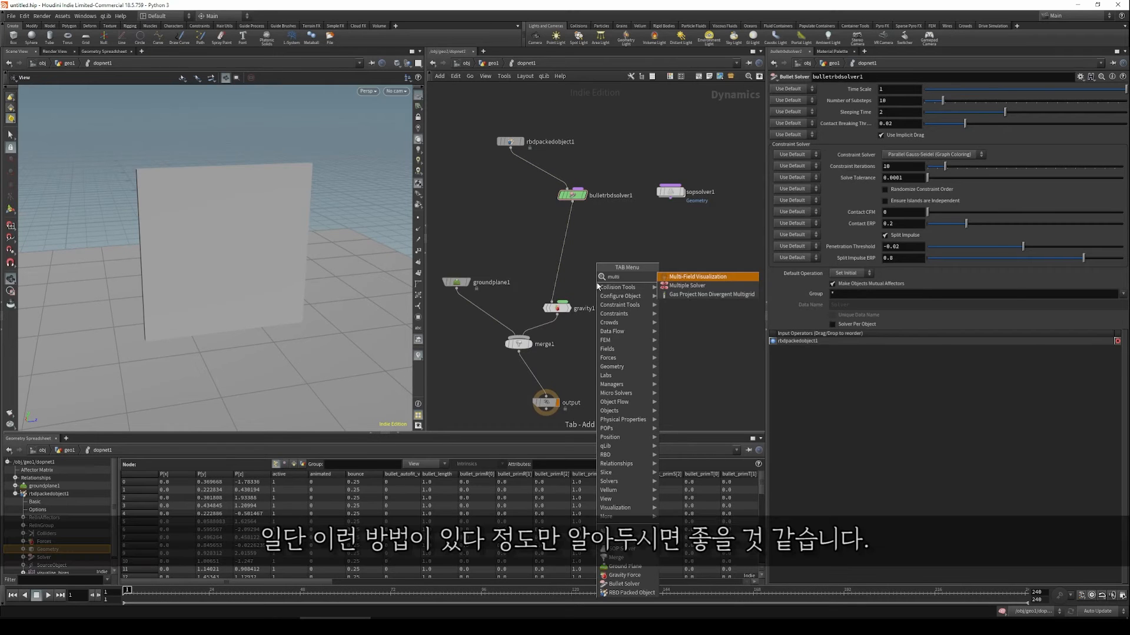
key(Down)
key(Return)
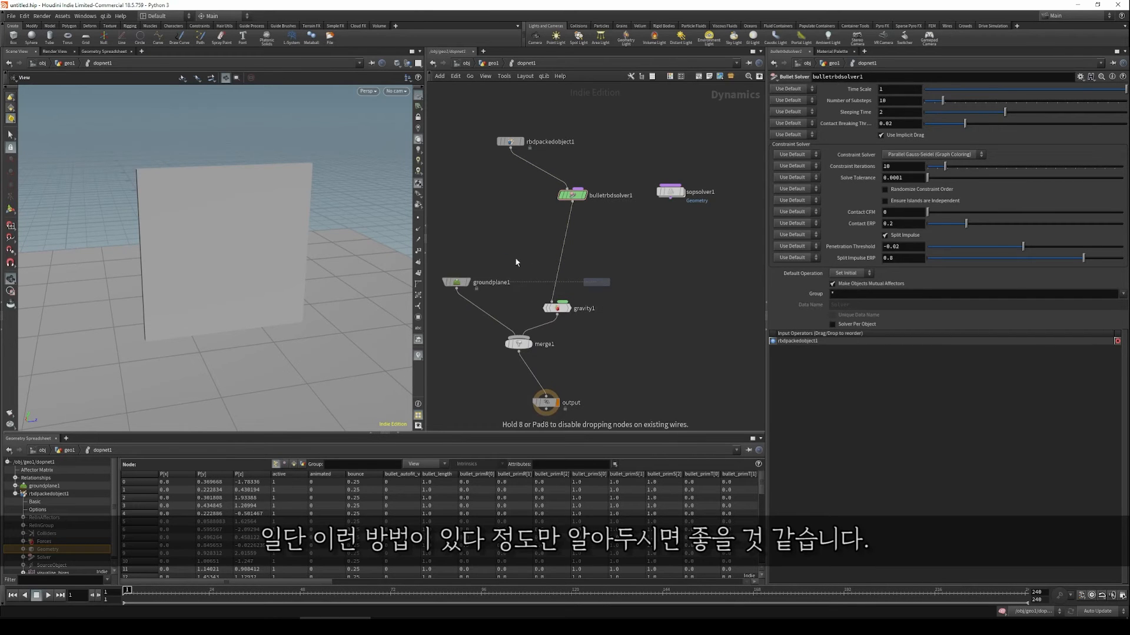
click(623, 246)
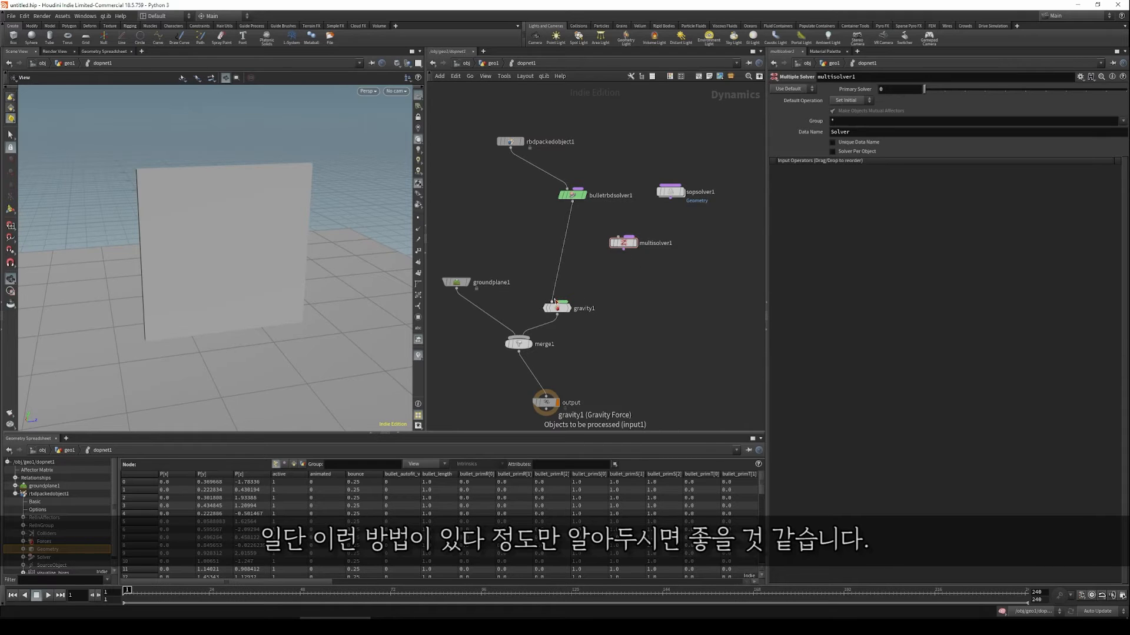
Insert the Multiple Solver ahead of gravity, set the Bullet solver aside, and feed the RBD packed object into the Multiple Solver.
drag(616, 250, 560, 262)
drag(574, 197, 610, 199)
drag(564, 249, 512, 149)
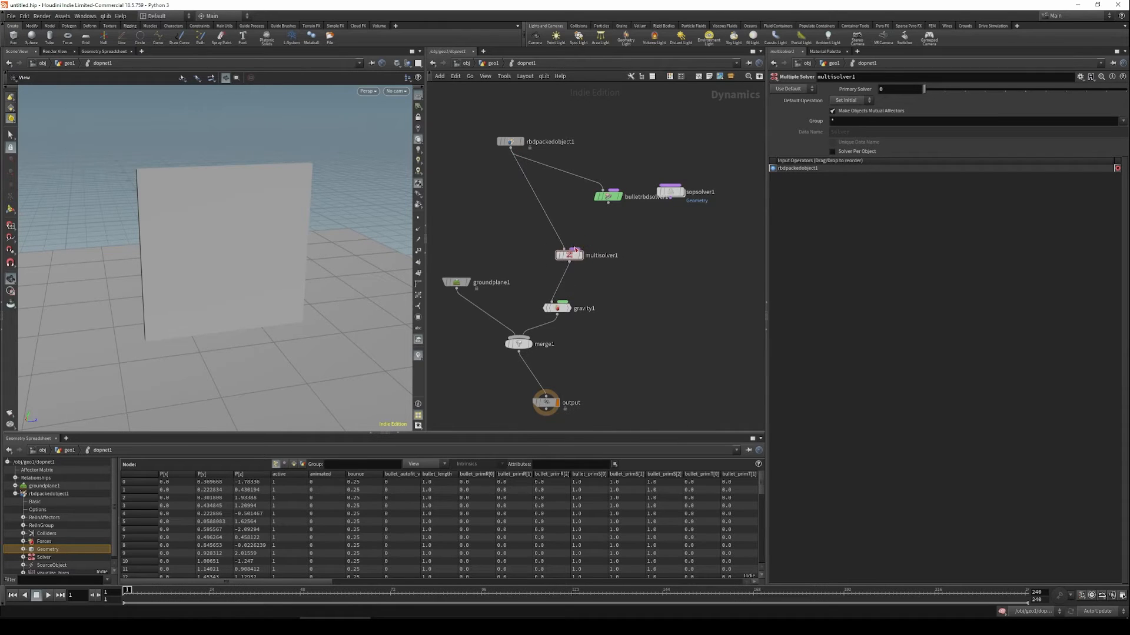
Connect the Bullet solver and the SOP Solver to the Multiple Solver's solver input, and cut the packed object's wire to the Bullet solver.
click(575, 248)
click(609, 203)
click(575, 248)
click(672, 202)
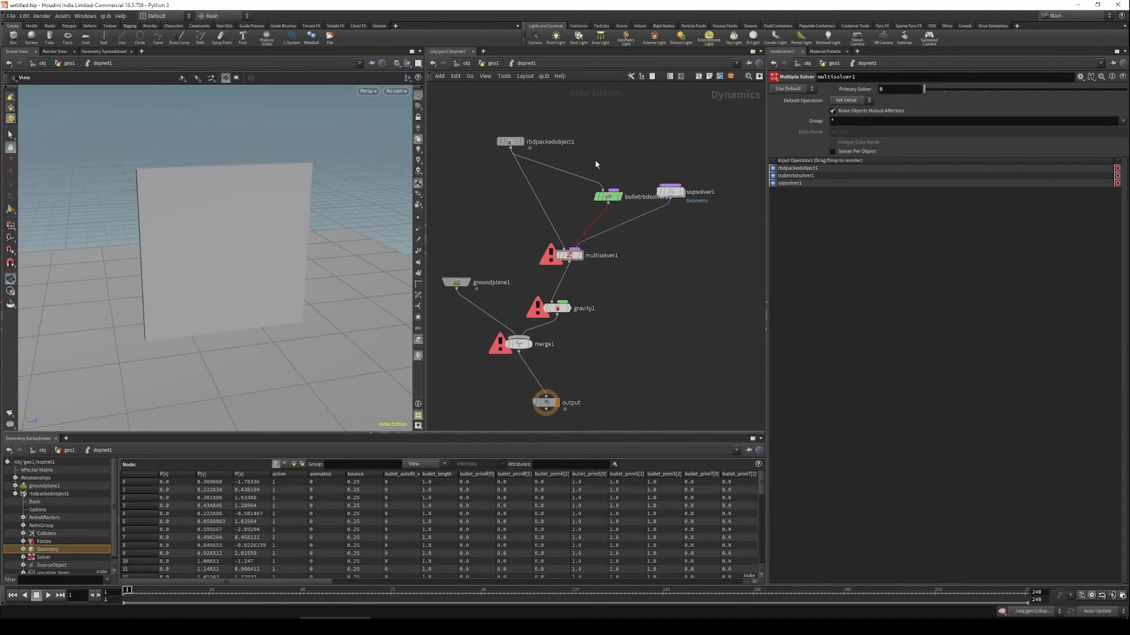
key(y)
drag(599, 161, 565, 205)
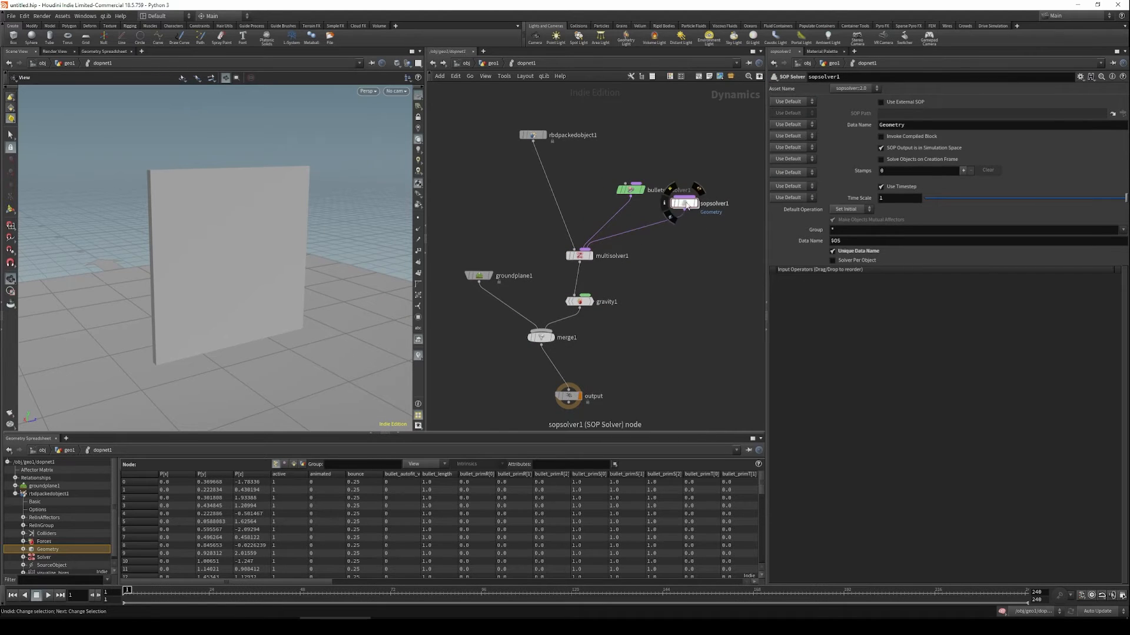
Look over the import nodes inside the SOP Solver and go back up to the DOP network.
double_click(688, 206)
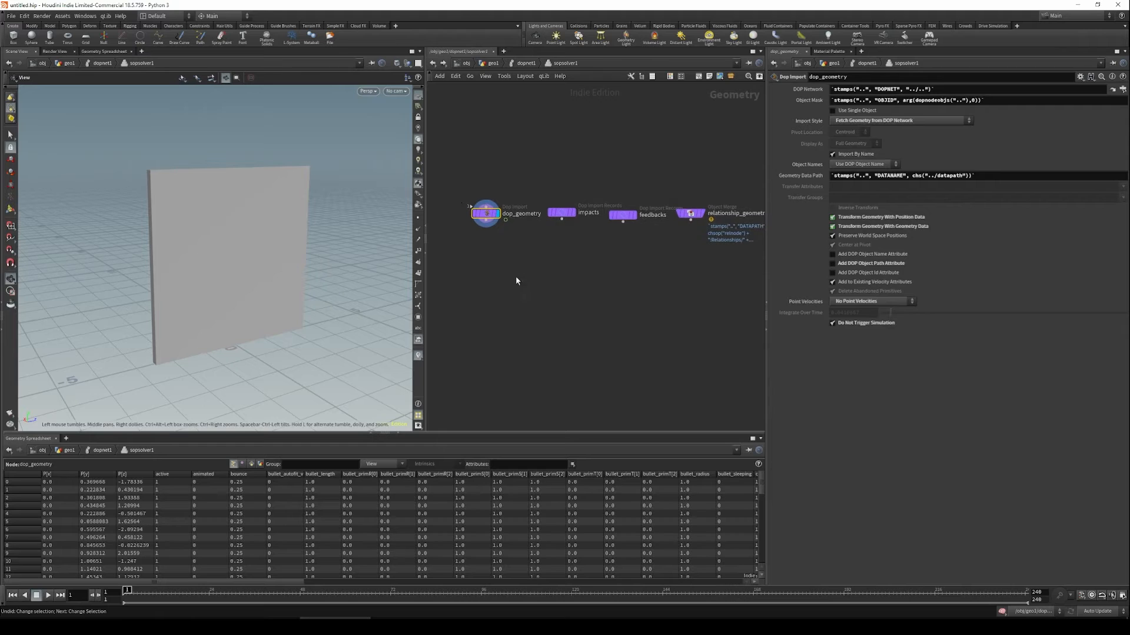
drag(664, 172, 725, 249)
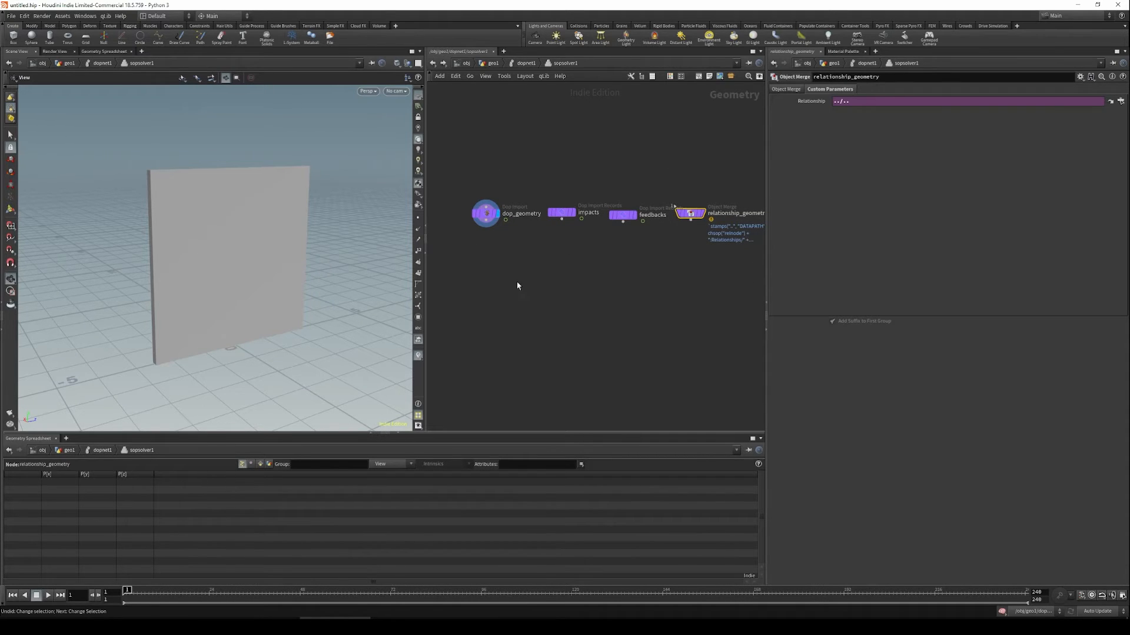
mouse_move(520, 258)
mouse_down()
mouse_move(455, 170)
mouse_move(513, 263)
mouse_up()
mouse_move(305, 255)
mouse_down()
mouse_move(274, 262)
mouse_move(316, 249)
mouse_up()
click(546, 282)
key(u)
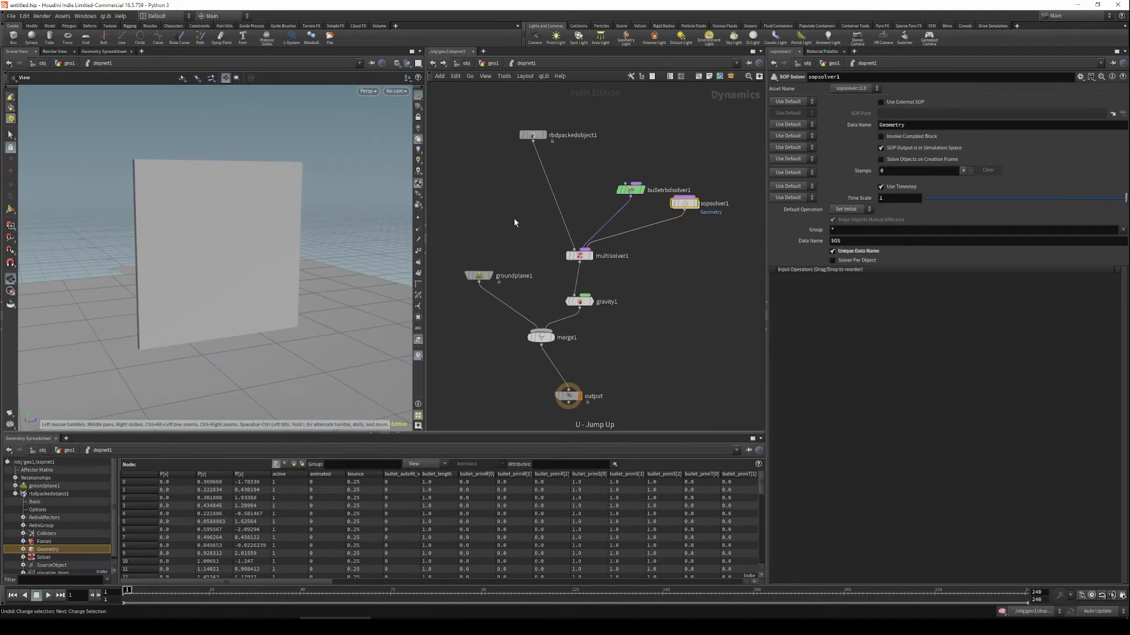
Examine the impacts, relationship_geometry and dop_geometry nodes in the SOP Solver and compare them with the RBD packed object in the DOP network.
drag(504, 187, 577, 109)
double_click(677, 205)
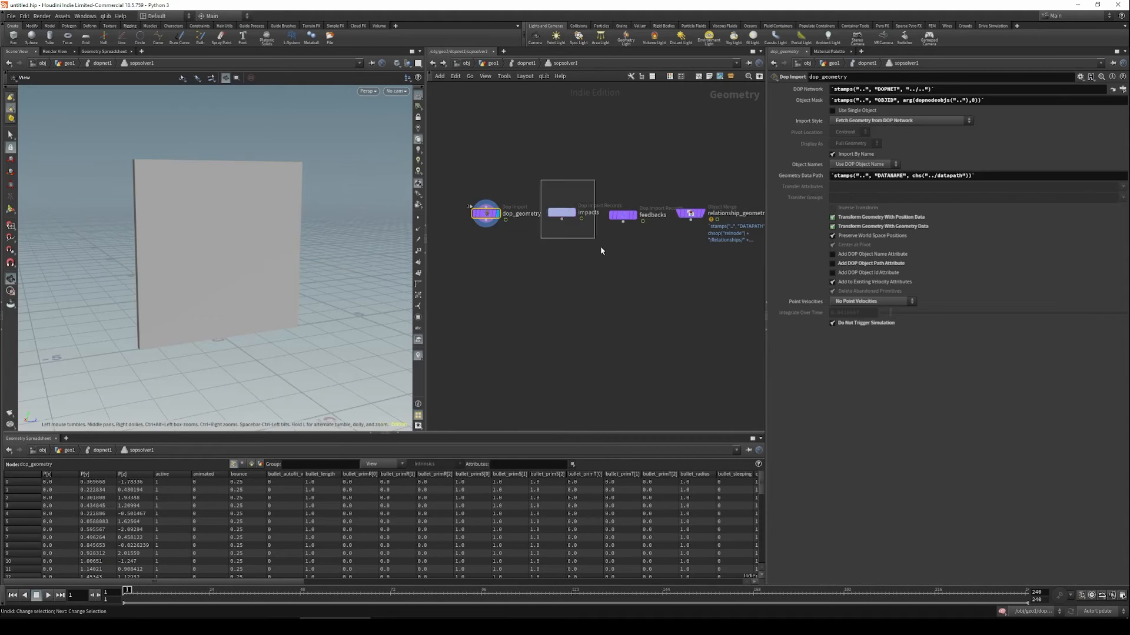
click(562, 213)
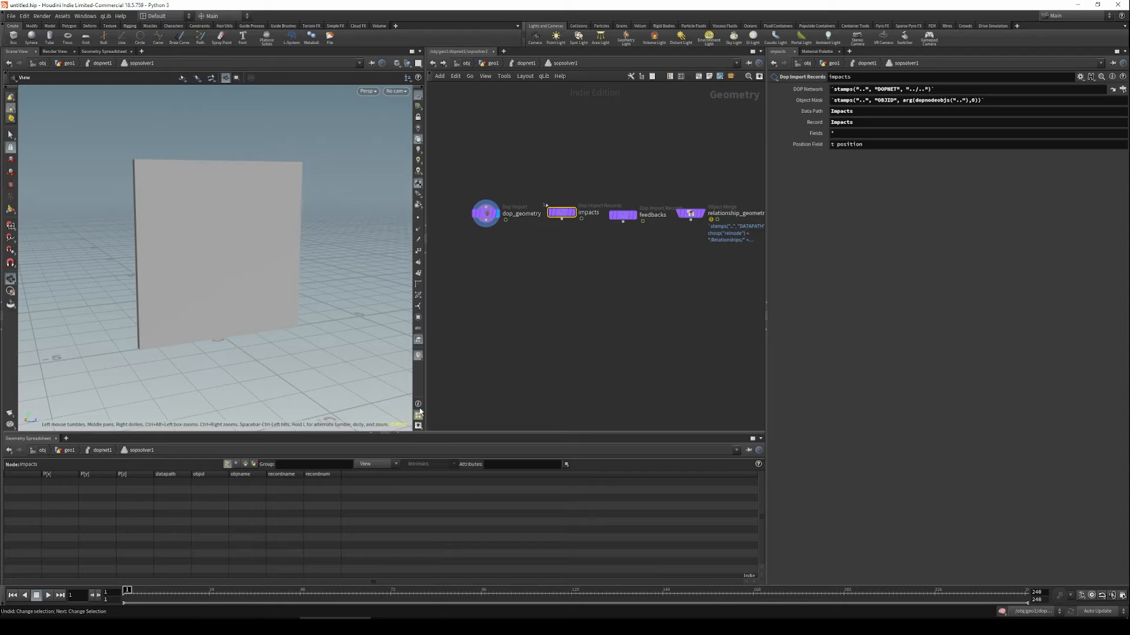
drag(525, 251, 580, 165)
drag(671, 177, 713, 262)
mouse_move(685, 256)
middle_down()
mouse_move(643, 251)
mouse_move(675, 253)
middle_up()
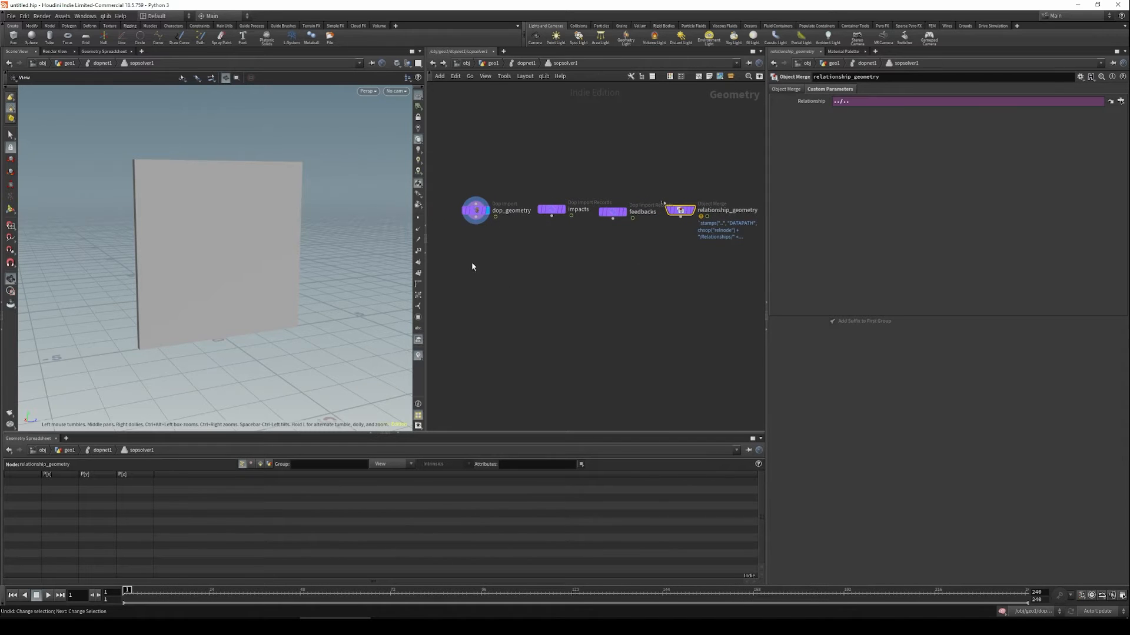
drag(501, 256, 458, 203)
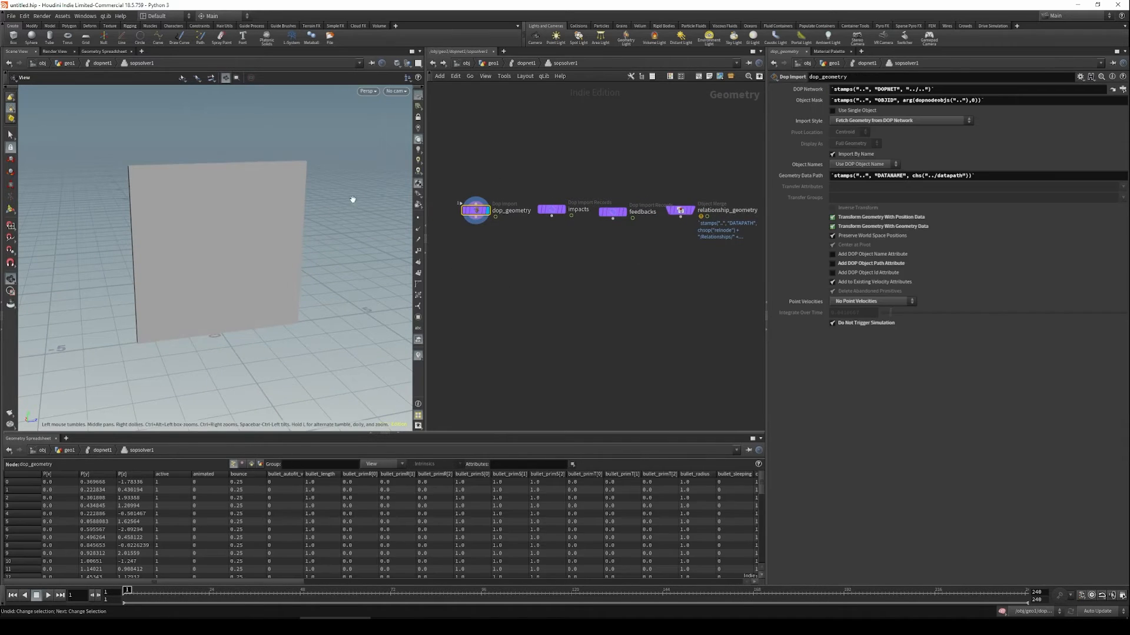
key(u)
drag(491, 163, 559, 102)
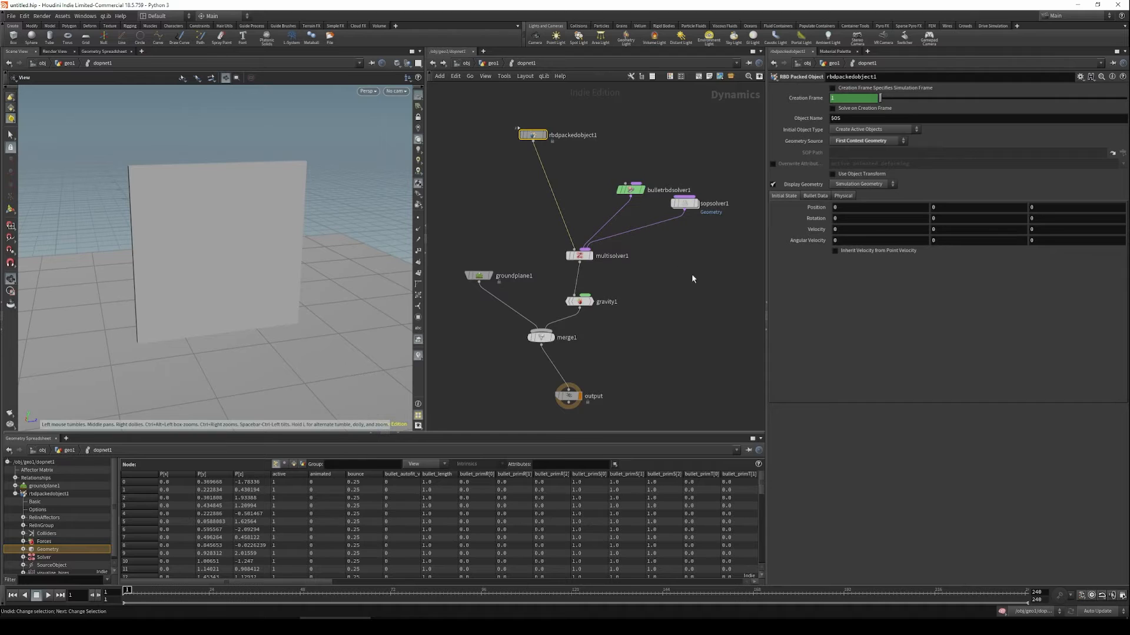
Inside the SOP Solver, step dop_geometry forward several frames to check its attributes and return to frame 1.
double_click(681, 205)
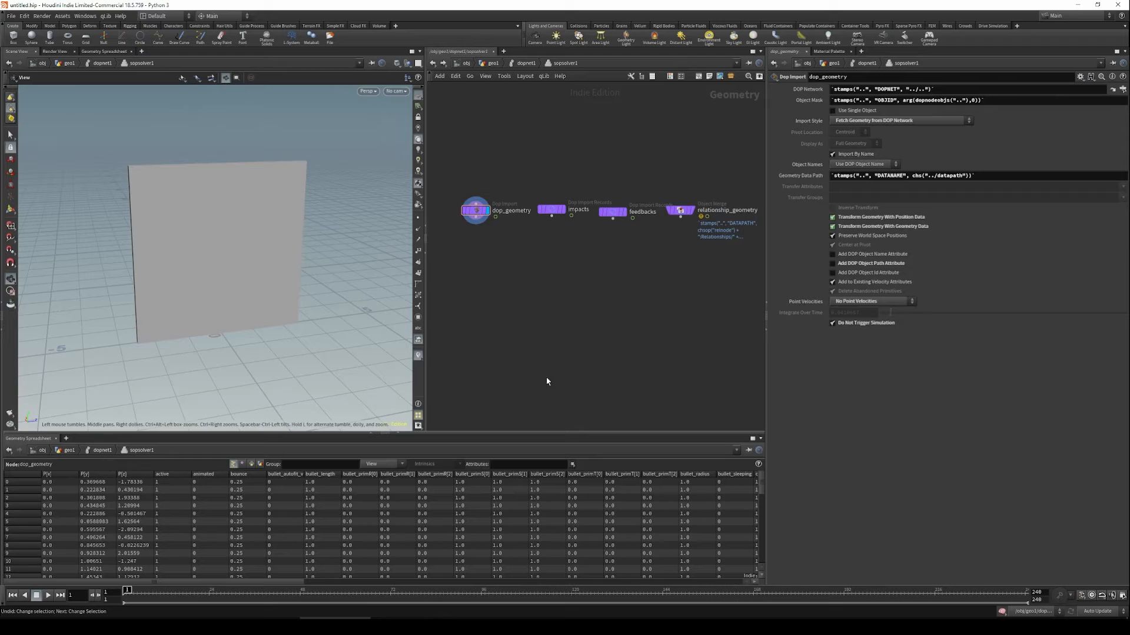
key(Right)
key(Right)
key(Right)
key(Right)
key(Right)
key(Right)
key(ctrl+Left)
Add an Object Merge node below the import nodes inside the SOP Solver.
middle_drag(525, 306, 560, 262)
key(Tab)
text(obj)
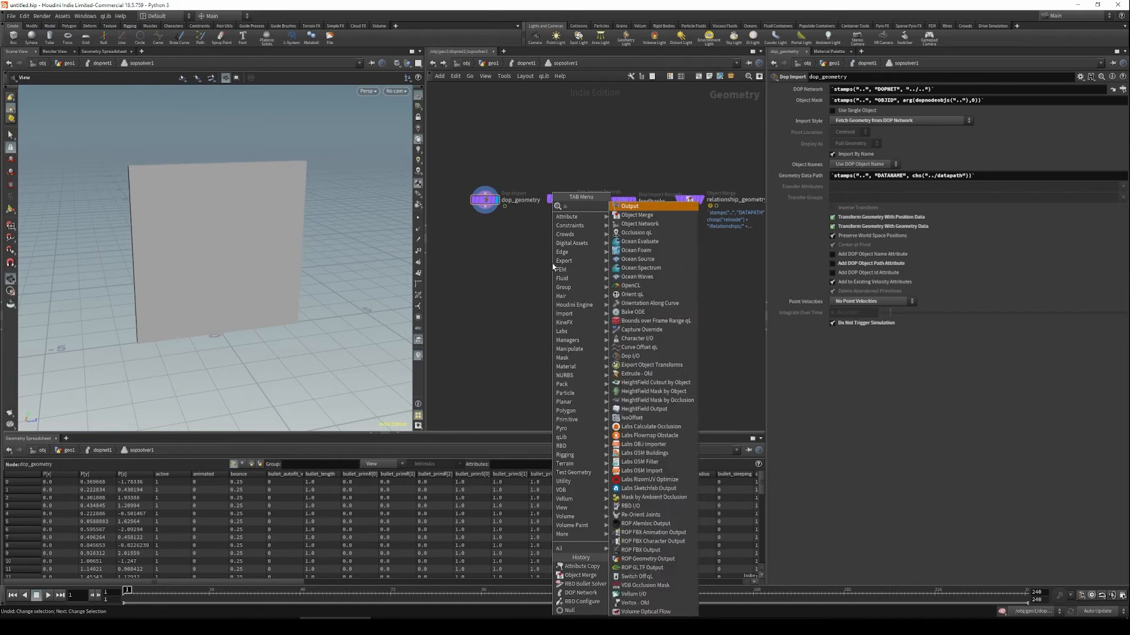
key(Return)
click(564, 265)
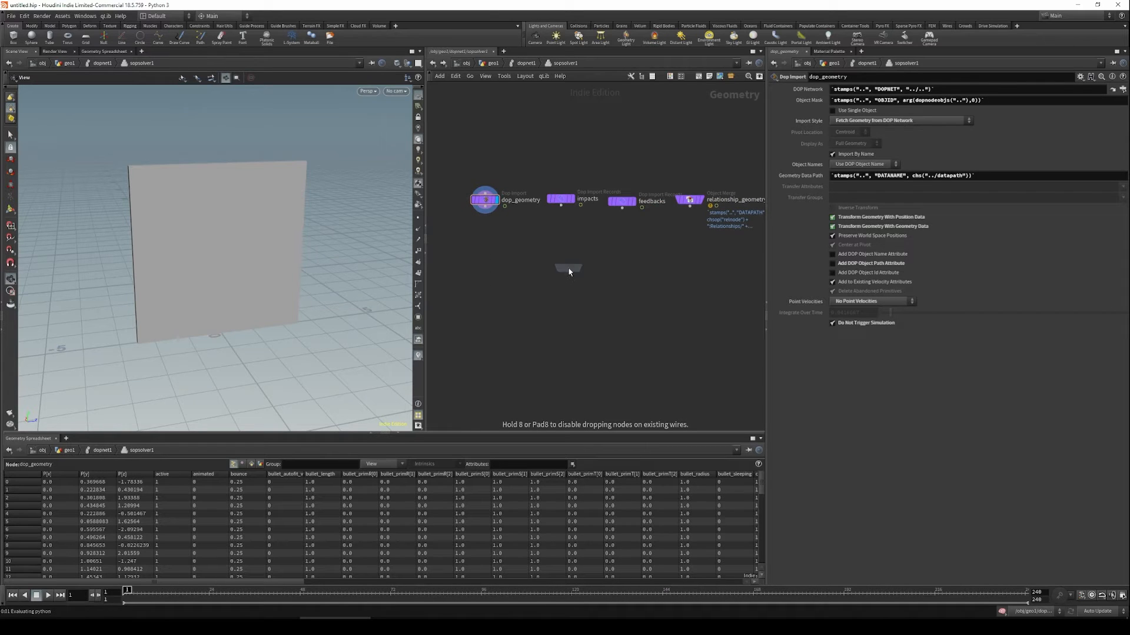
In geo1, rewire null1 from the material fracture to an RBD Configure output, display it, and inspect its active attribute.
key(u)
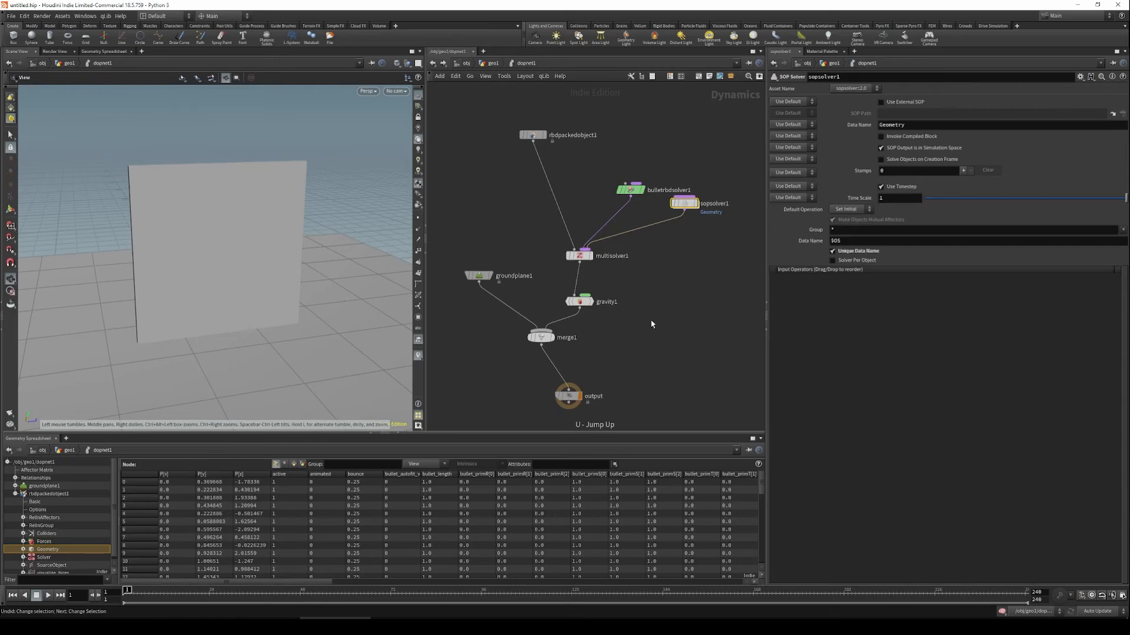
key(u)
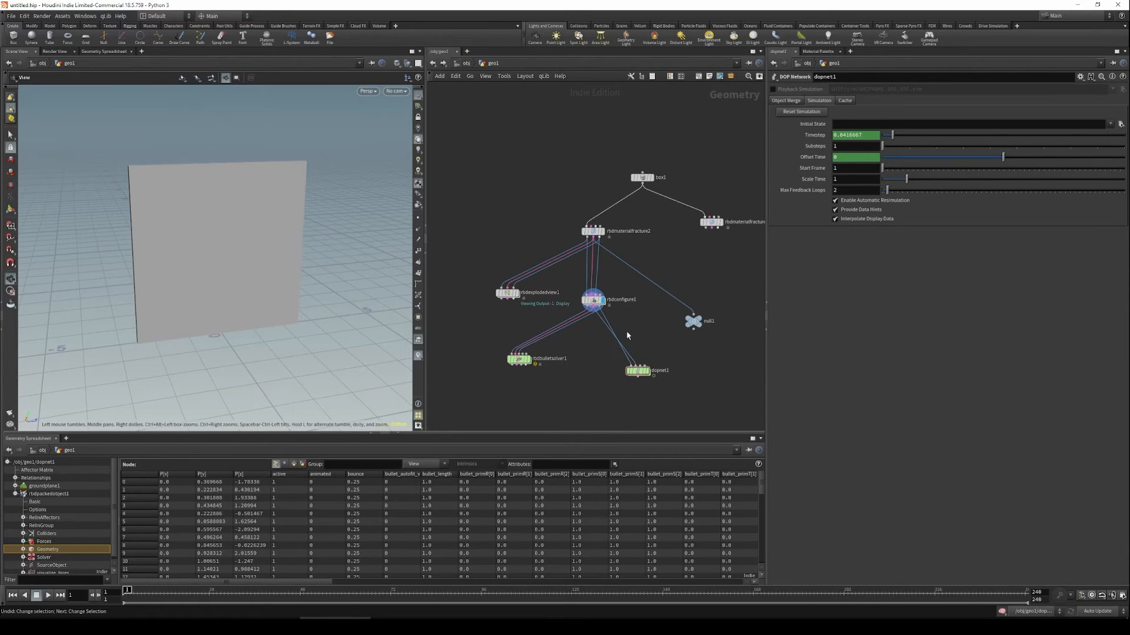
drag(694, 322, 694, 328)
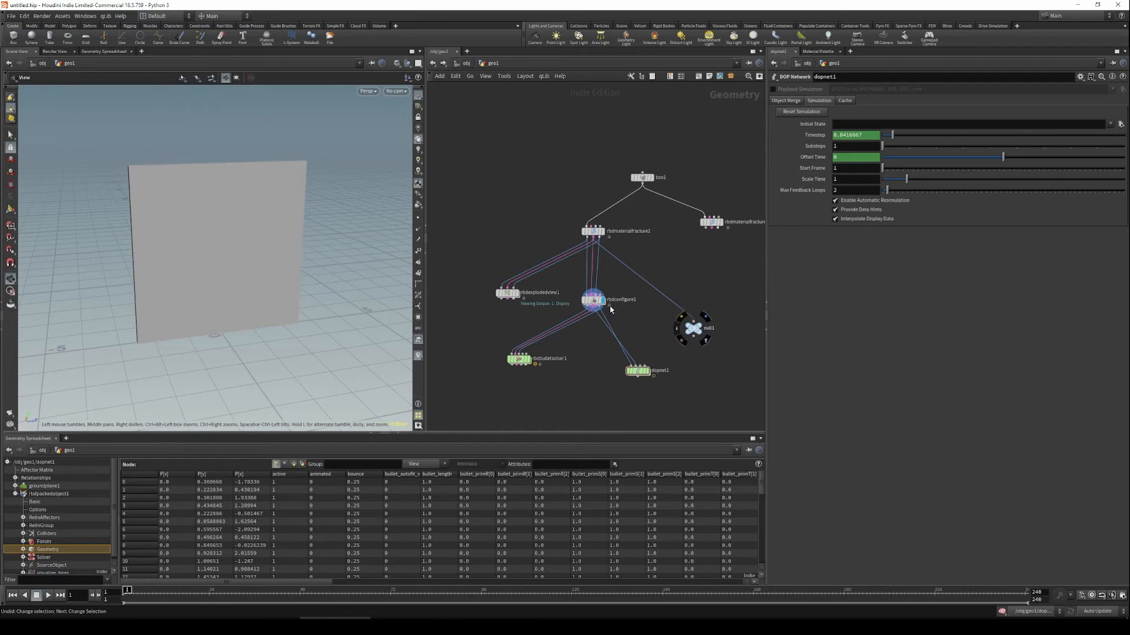
drag(668, 298, 609, 311)
click(692, 329)
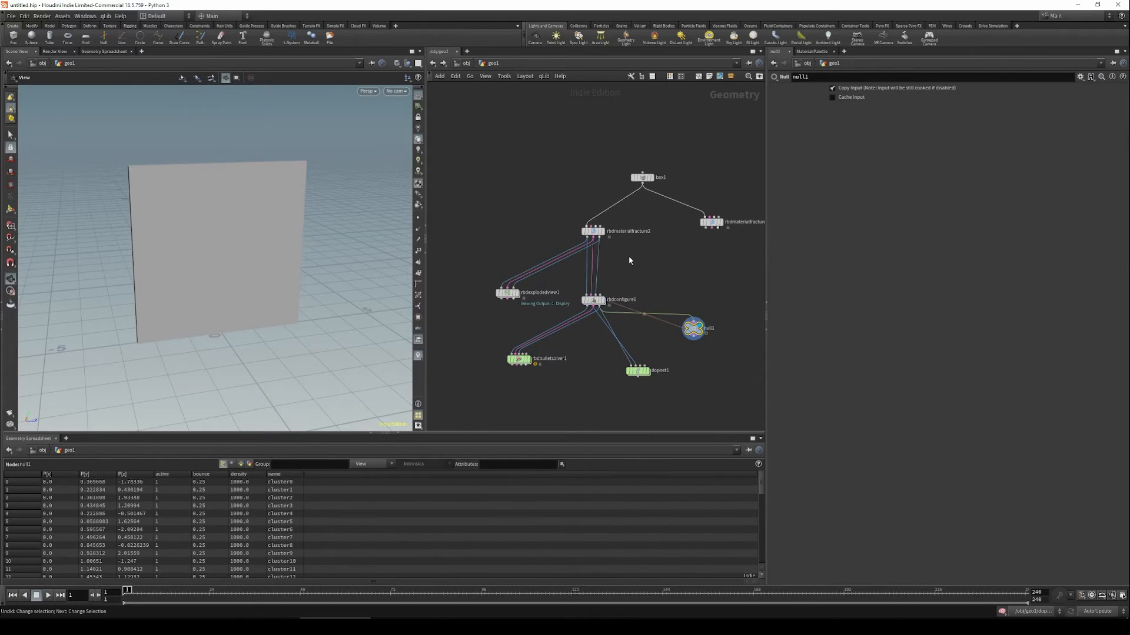
click(588, 303)
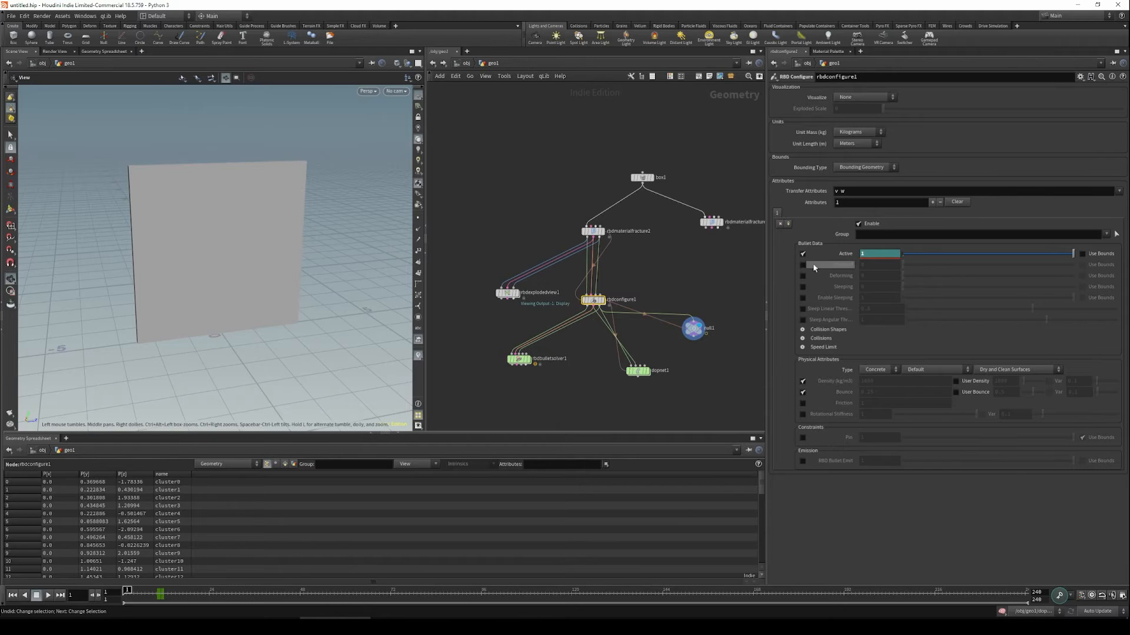
click(694, 336)
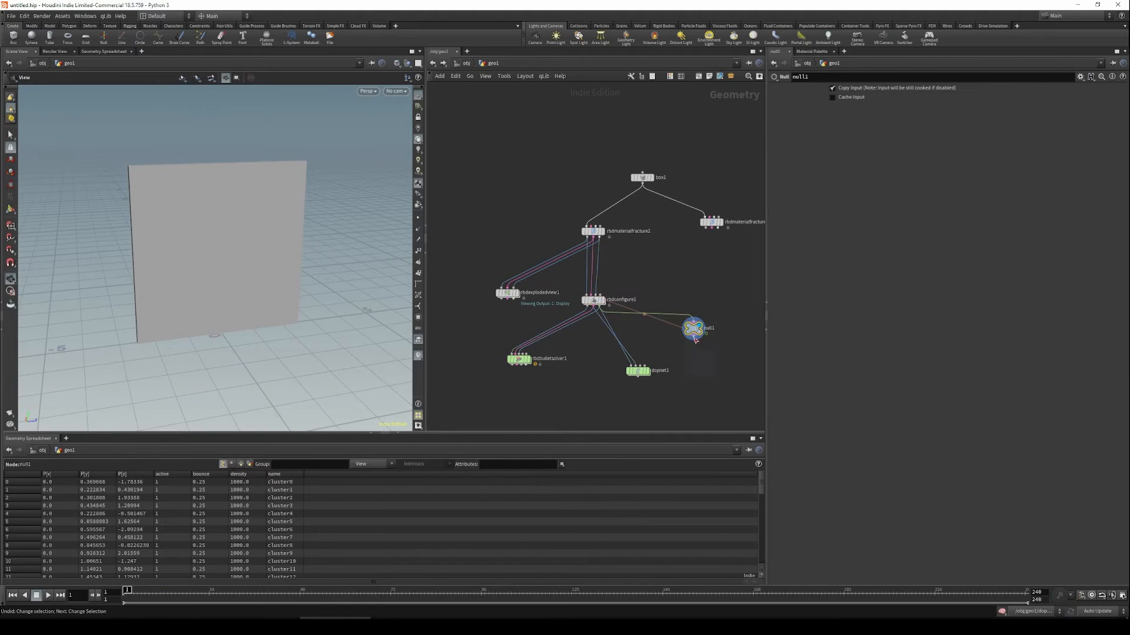
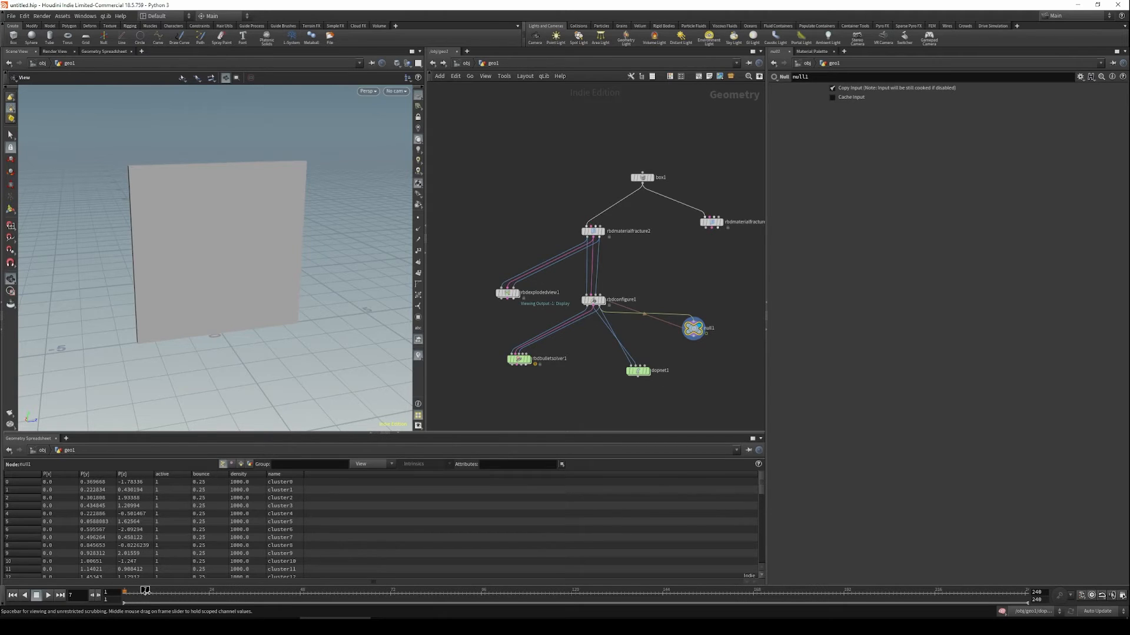
Reference the null1 node in the Object Merge inside dopnet1's SOP solver, using the path /obj/geo1/null1, and display it.
drag(153, 591, 171, 591)
click(128, 592)
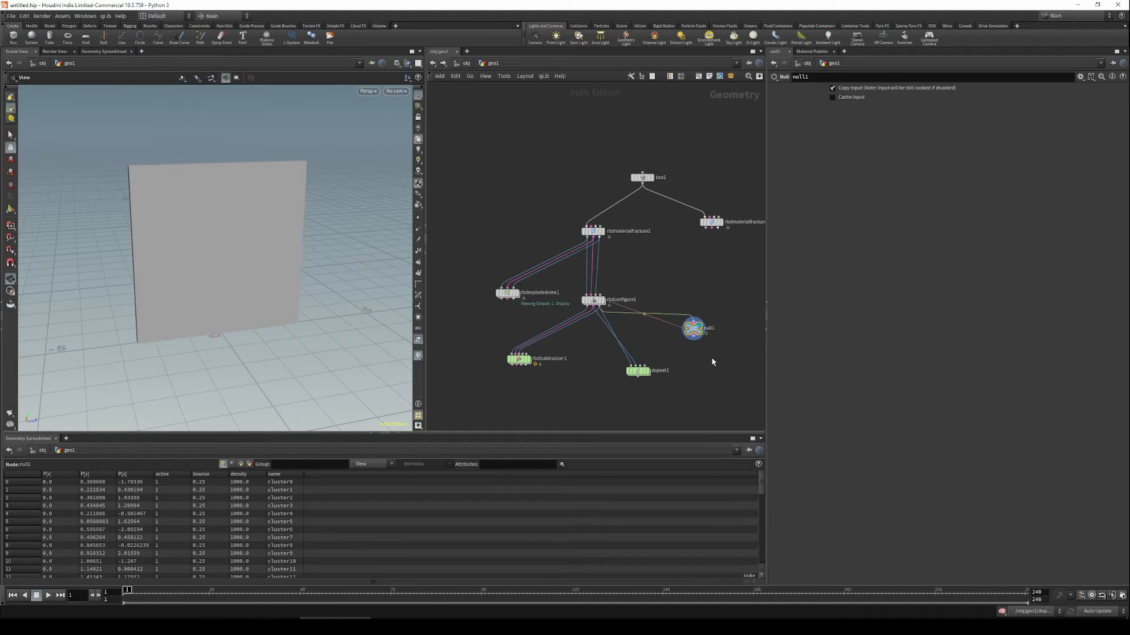
key(ctrl+c)
double_click(637, 372)
double_click(684, 203)
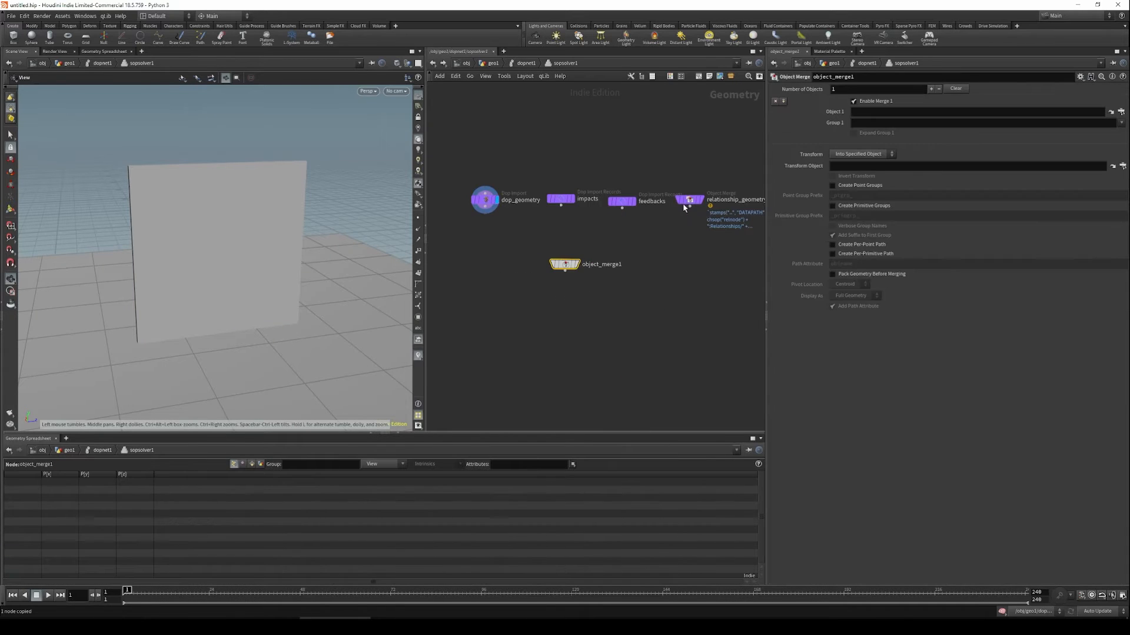
click(912, 112)
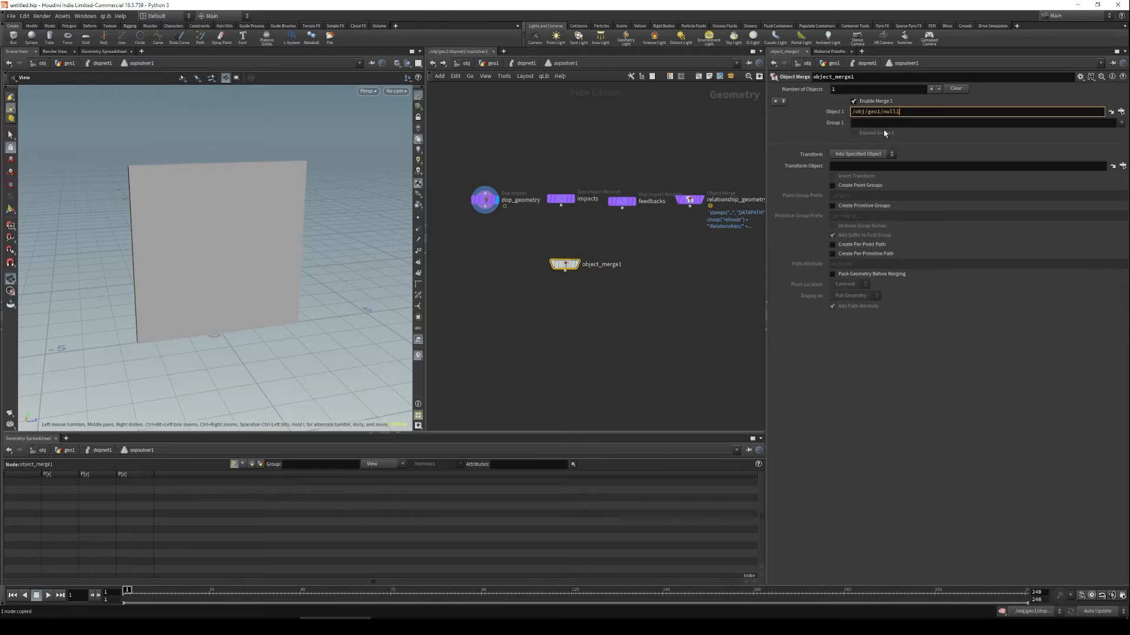
key(ctrl+v)
key(Return)
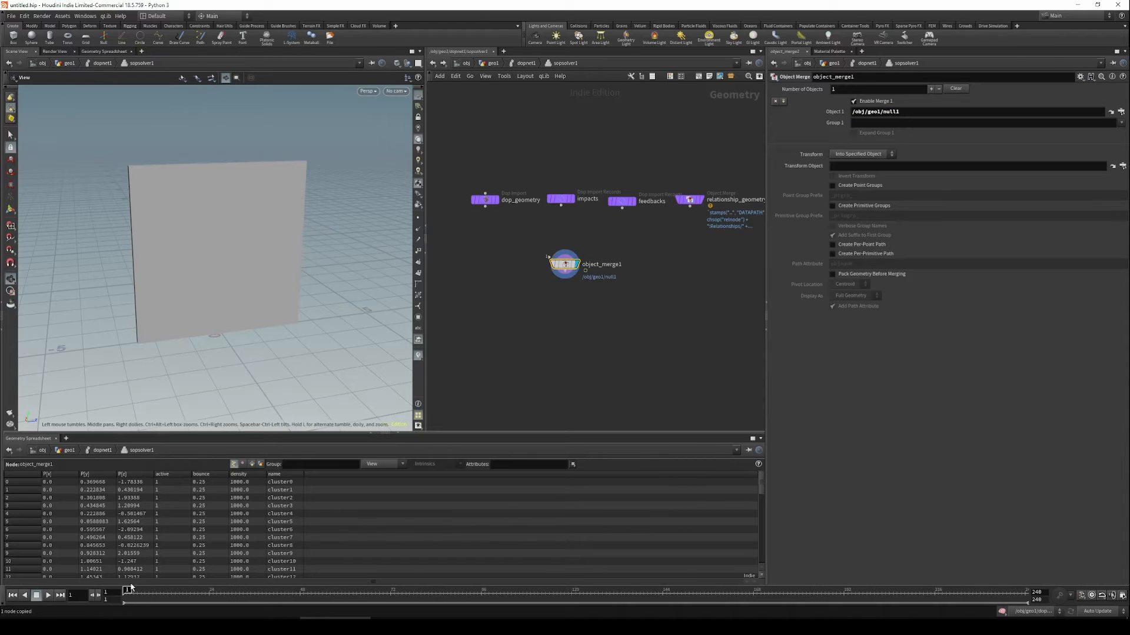
Scrub the merged geometry over time and filter dop_geometry's spreadsheet to the name attribute to compare the pieces.
drag(131, 593, 59, 583)
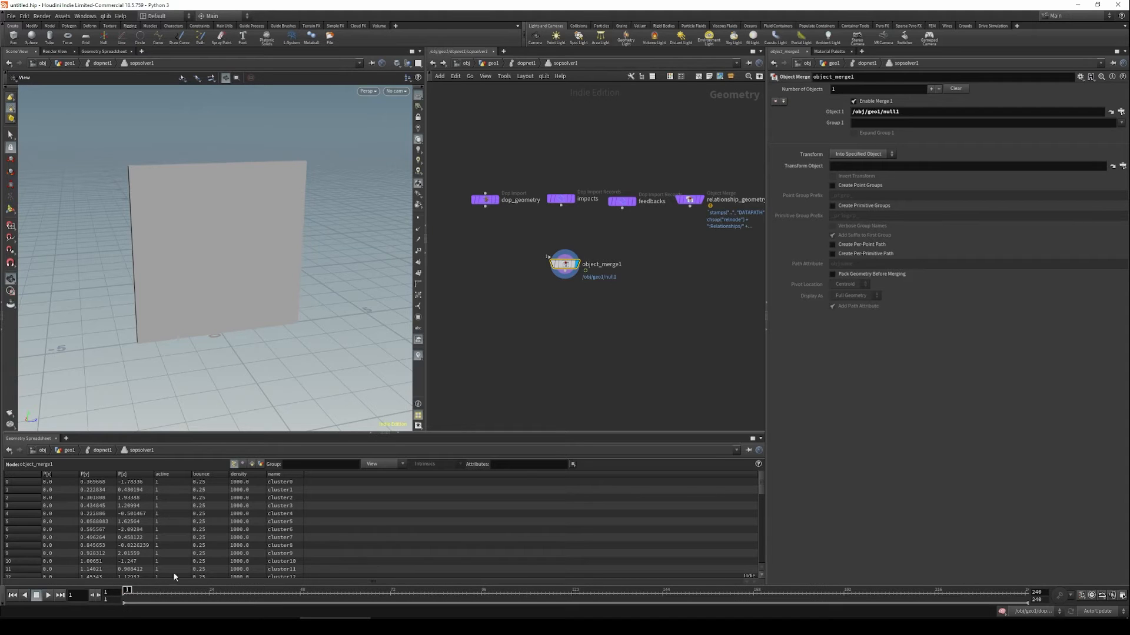
click(491, 200)
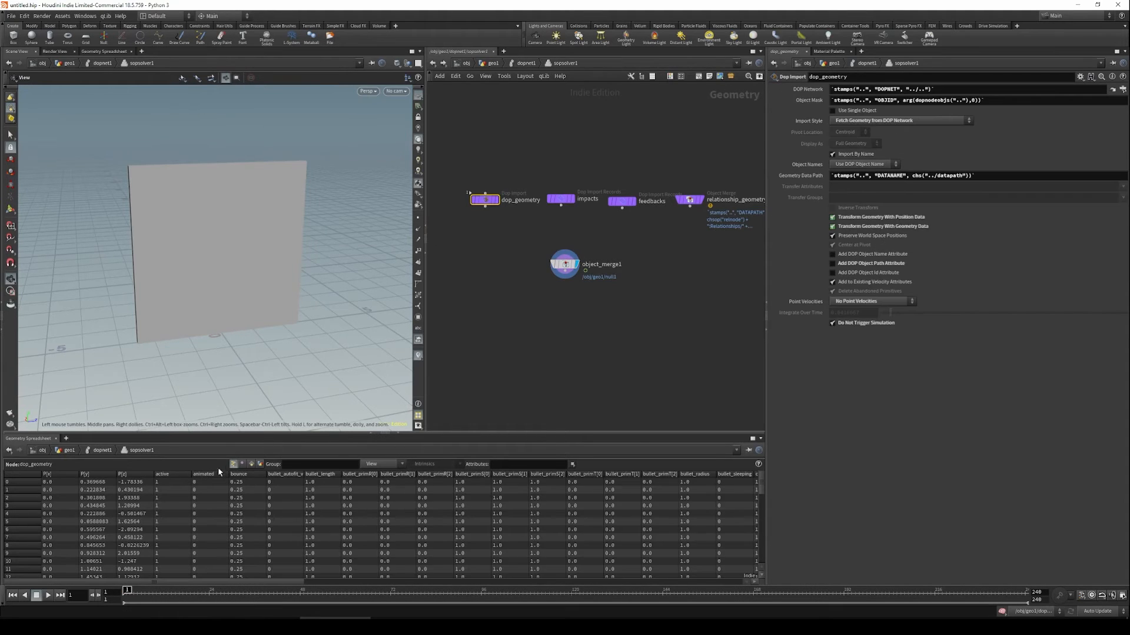
click(509, 465)
text(name)
key(Return)
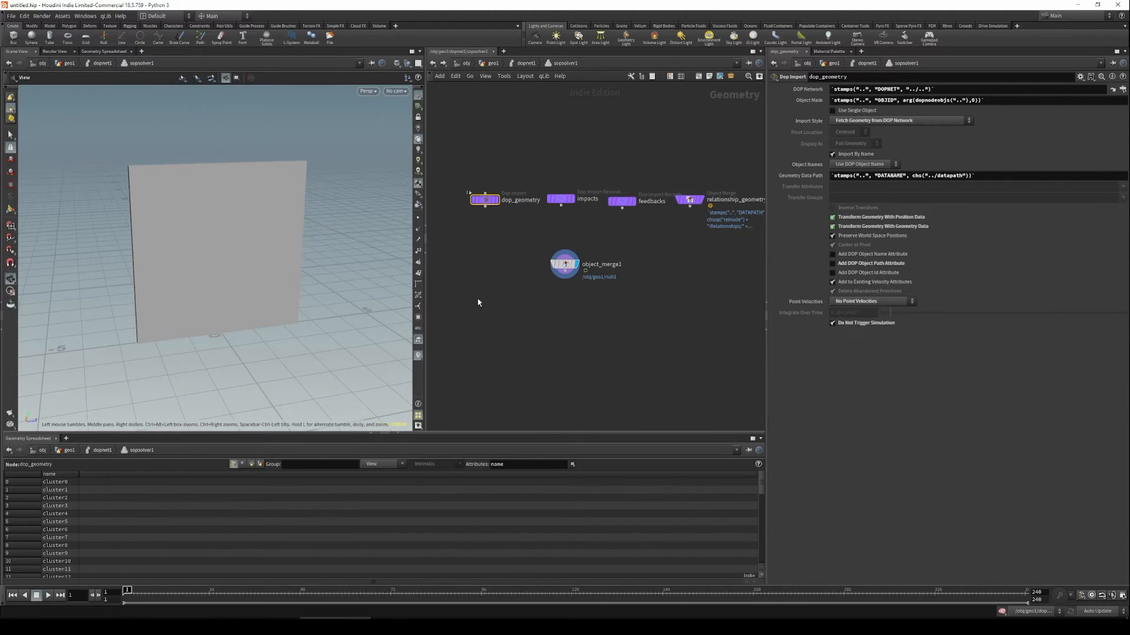
Add a displayed Attribute Copy node with dop_geometry as its first input and object_merge1 as its second.
click(564, 264)
key(Tab)
text(atcop)
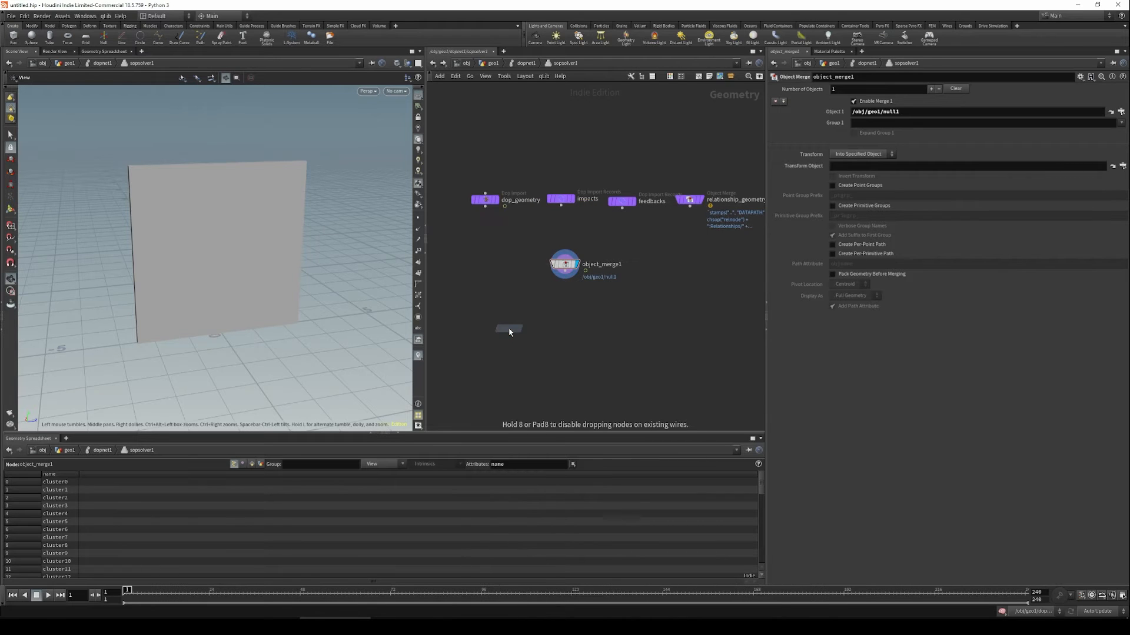
click(516, 302)
drag(512, 296, 565, 272)
click(530, 303)
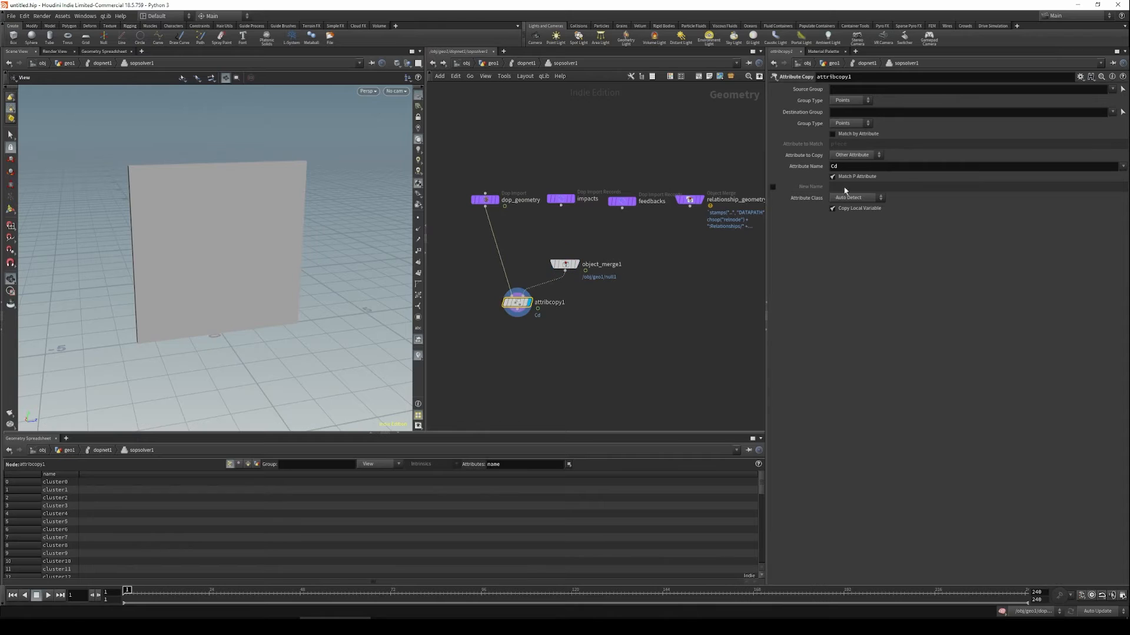
Set the Attribute Copy's attribute name to active and move object_merge1 slightly away from it.
click(862, 166)
text(actyiv)
key(BackSpace)
key(BackSpace)
key(BackSpace)
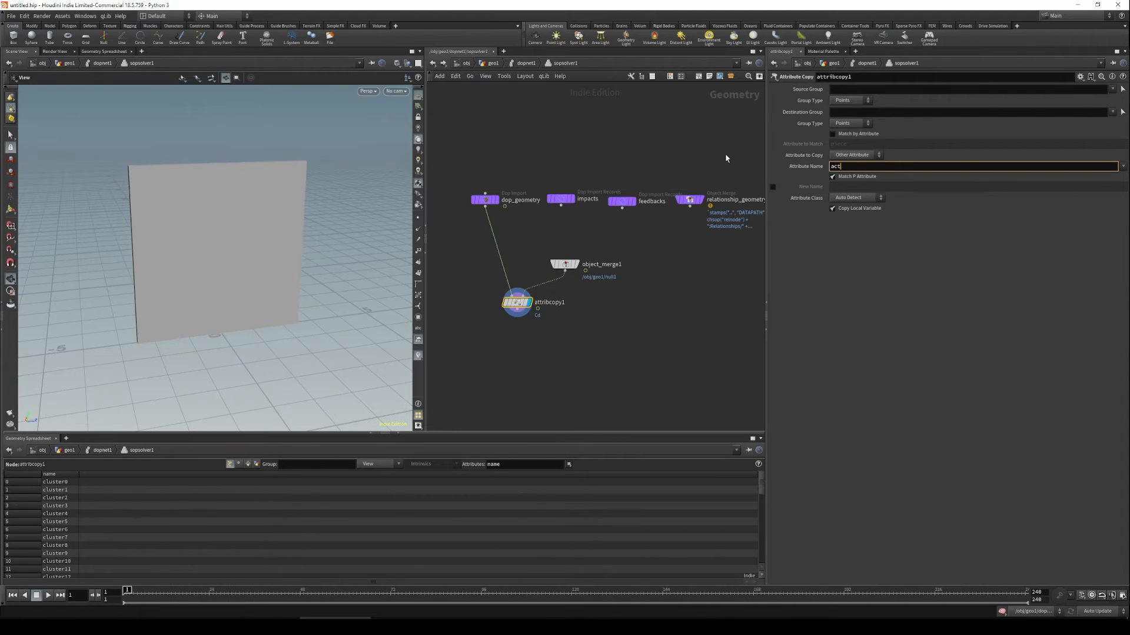
text(ive)
key(Return)
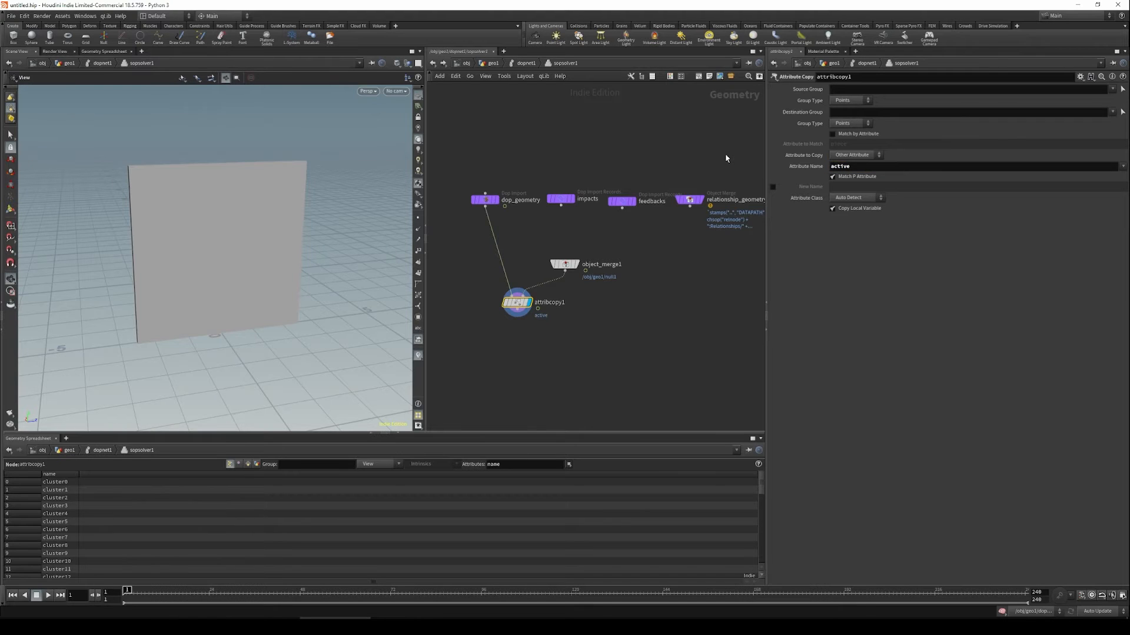
drag(558, 265, 563, 254)
click(572, 253)
Clear the spreadsheet's attribute filter and examine the active values on dop_geometry and attribcopy1 over time.
click(484, 200)
click(517, 302)
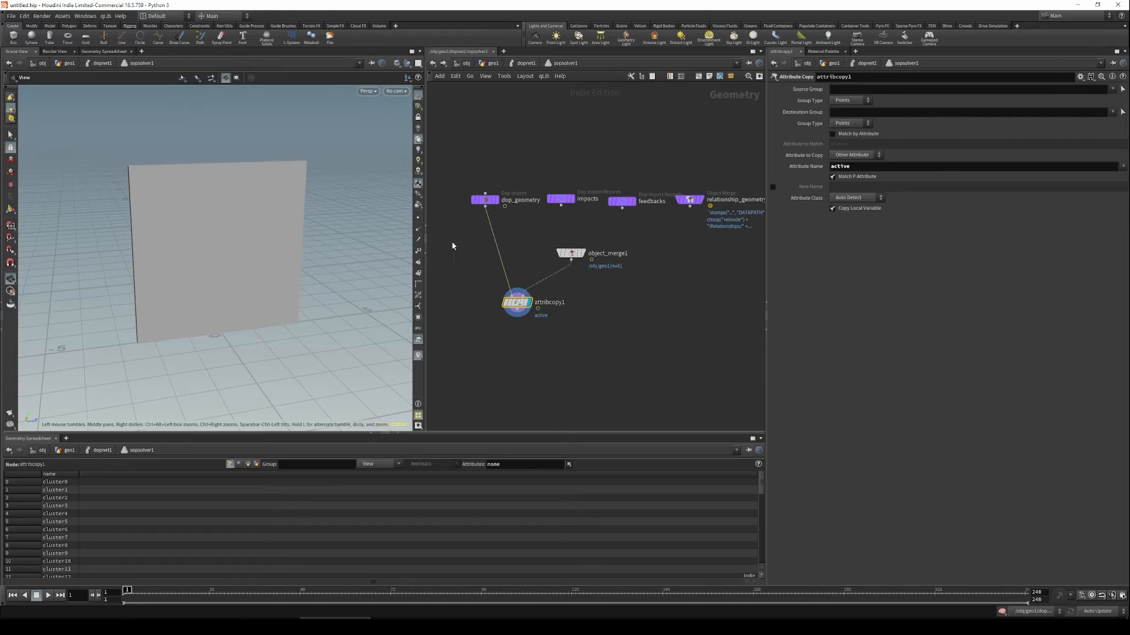
click(485, 200)
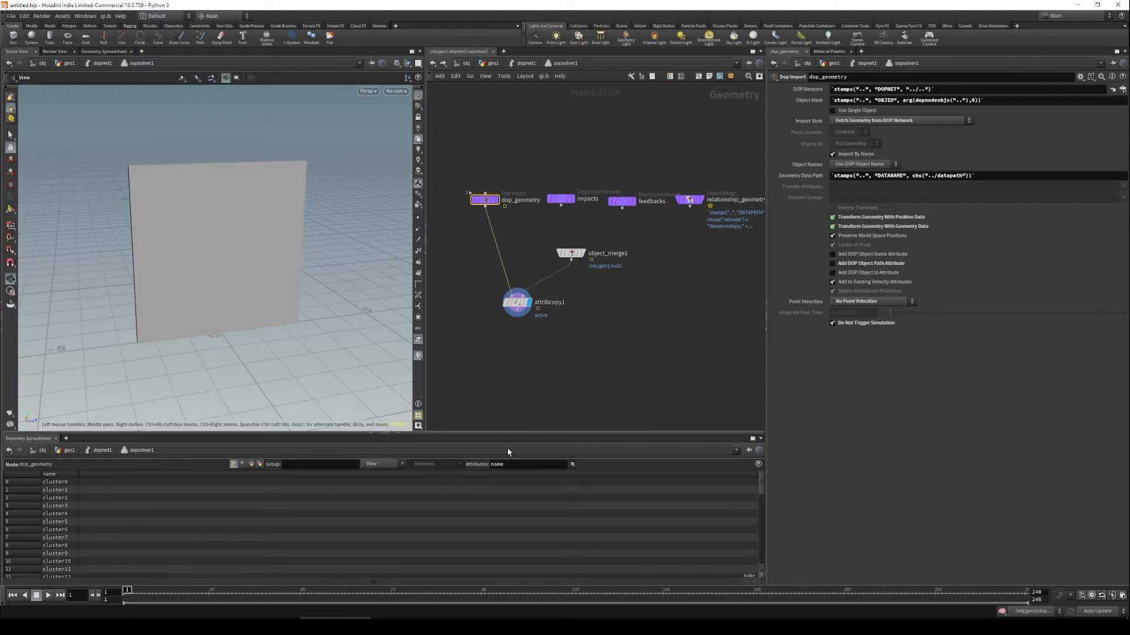
double_click(527, 465)
key(BackSpace)
key(Return)
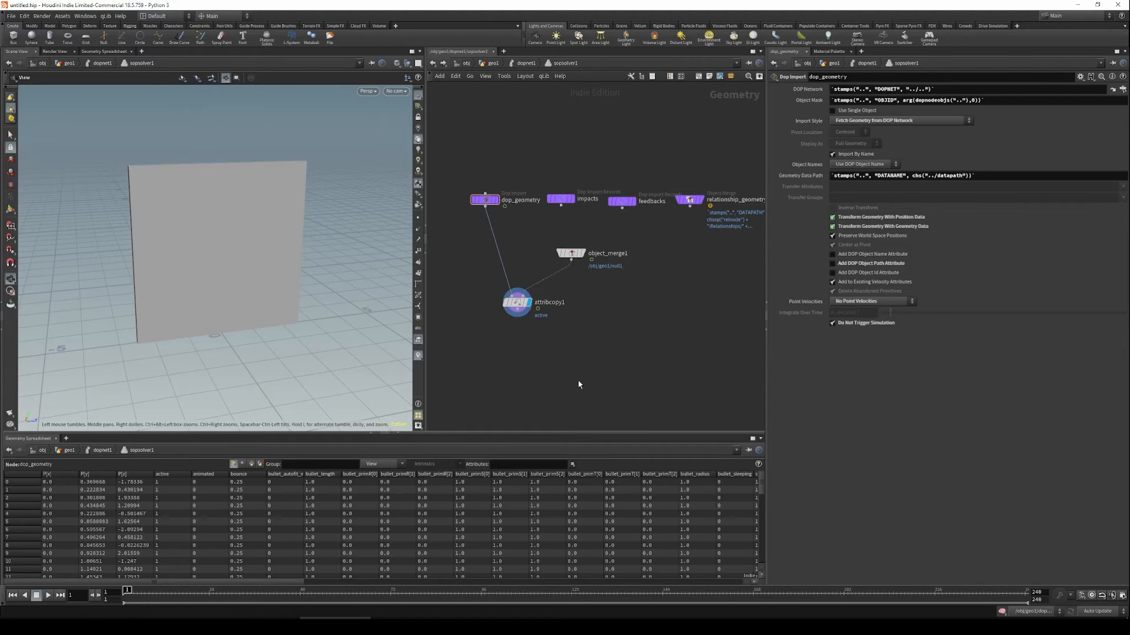
click(517, 302)
key(Up)
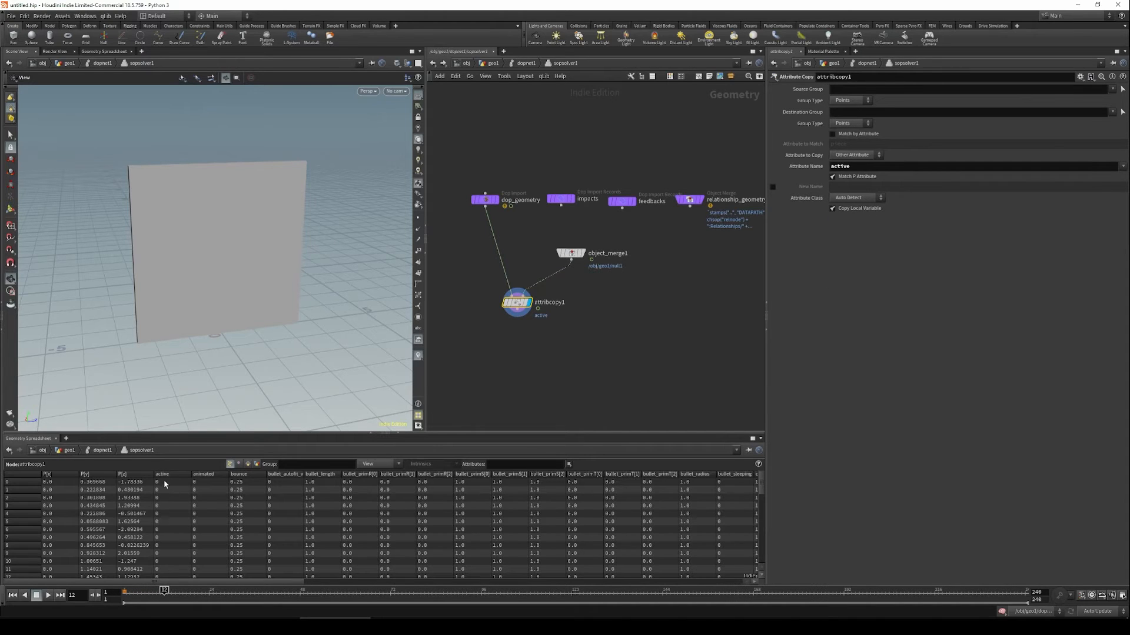
Return to the DOP network and run the simulation from frame 1 to about frame 31, checking the wall's motion.
key(ctrl+Up)
key(u)
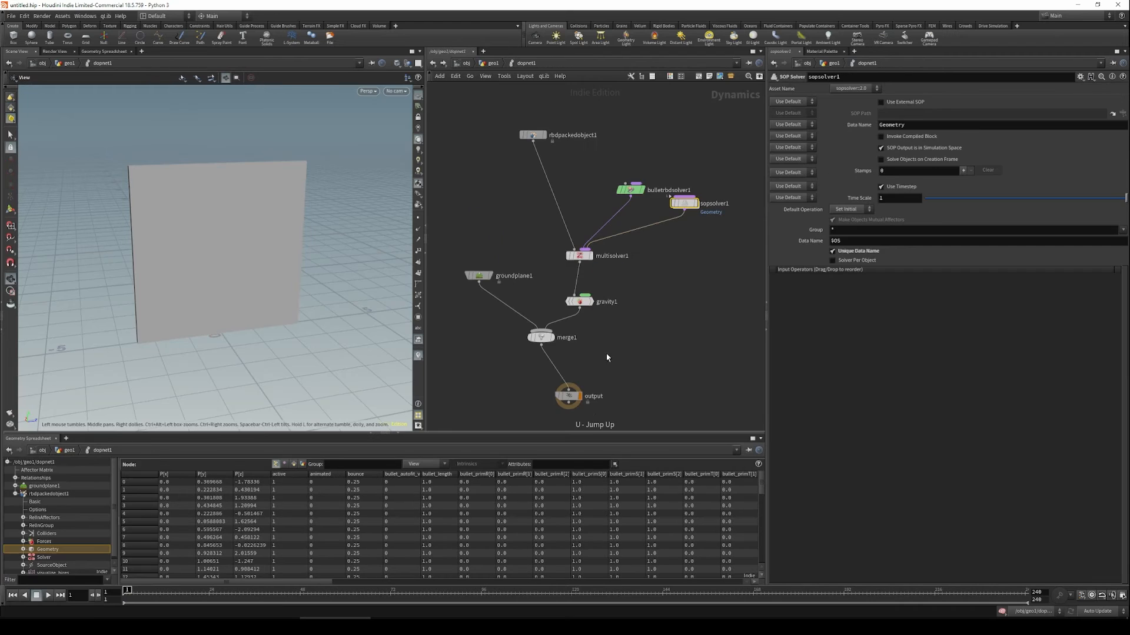
middle_drag(633, 375, 635, 360)
click(646, 357)
key(Up)
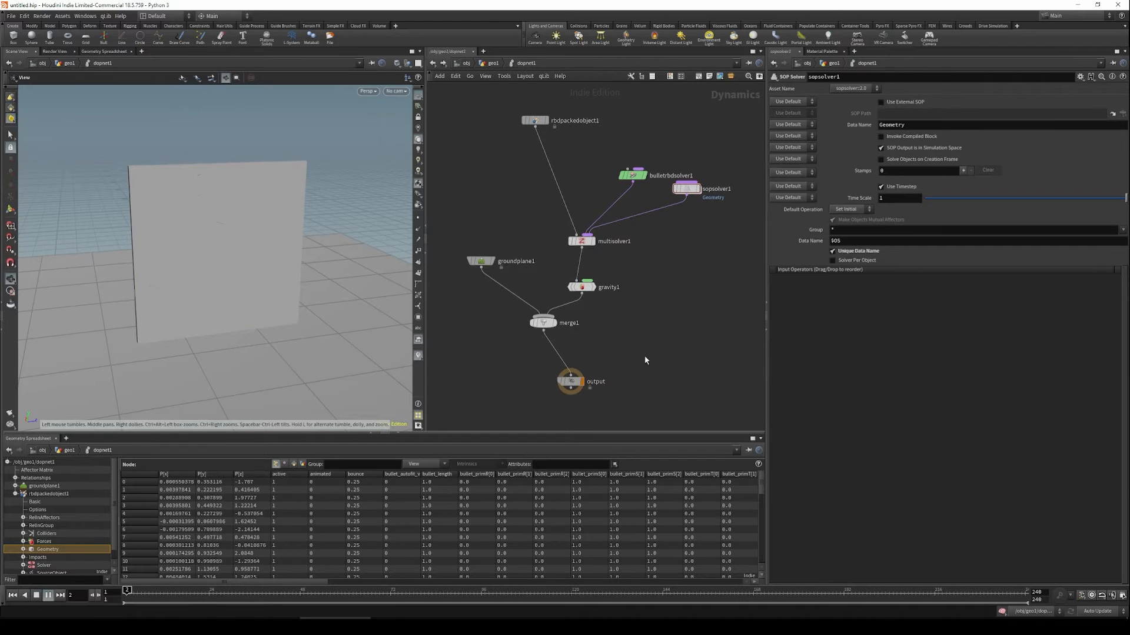
key(Up)
key(ctrl+Up)
key(Right)
key(Right)
key(Right)
key(Right)
key(Right)
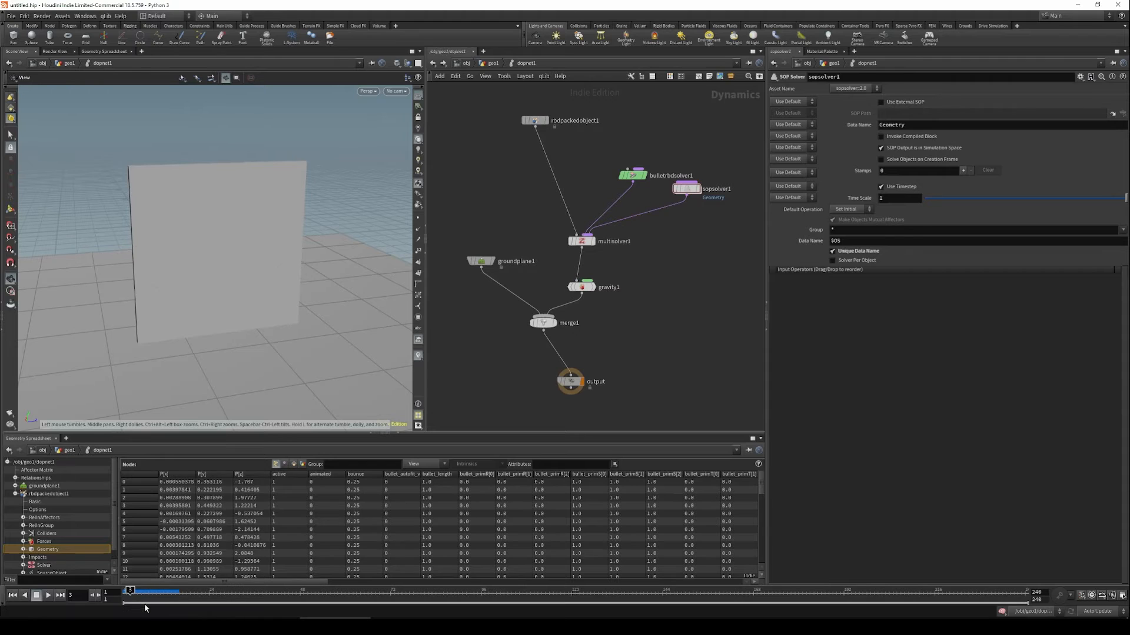
key(Right)
key(Right)
key(Right)
key(Right)
key(Right)
key(Right)
key(Right)
key(Right)
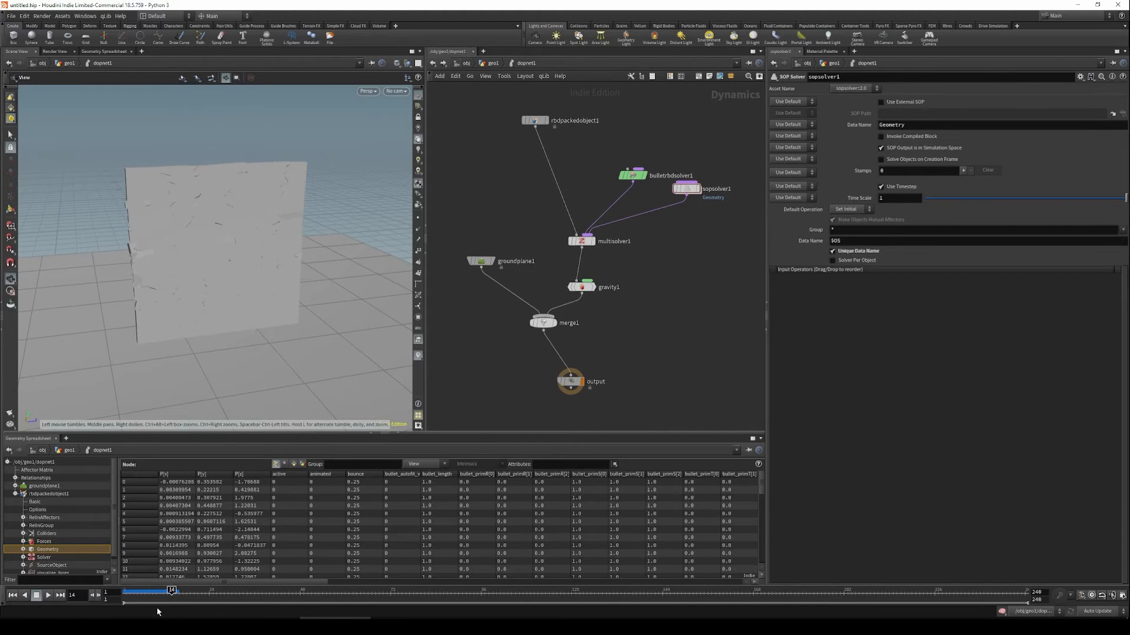
key(Right)
key(Right)
key(Right)
key(Right)
key(Right)
key(Right)
key(Right)
key(Right)
key(Right)
key(Right)
key(Right)
key(Right)
key(Right)
key(Right)
drag(304, 349, 276, 356)
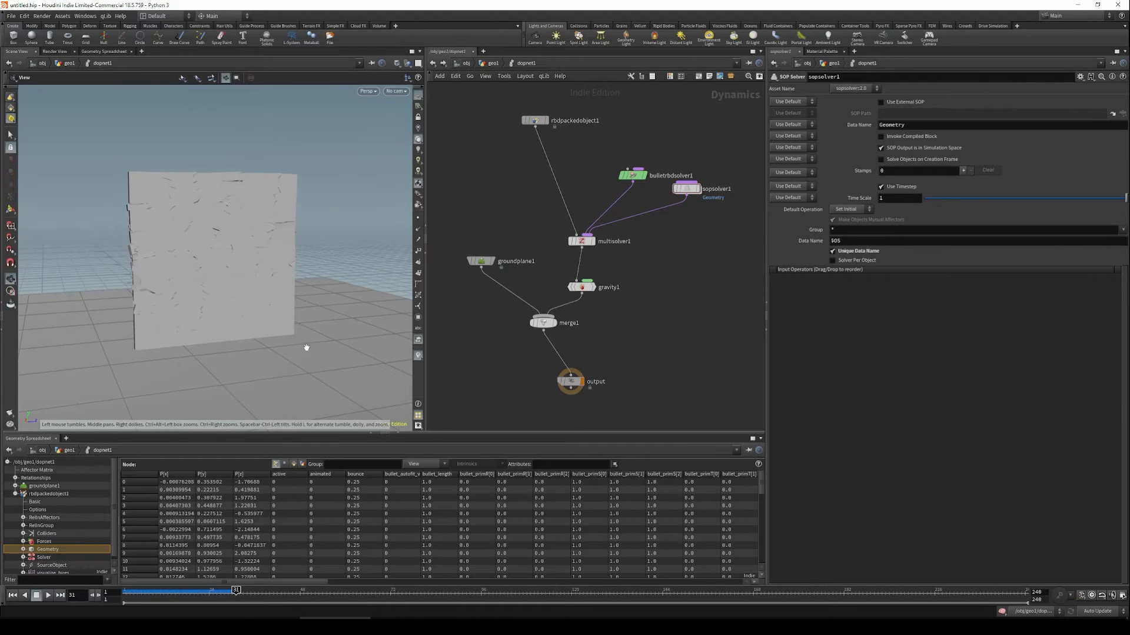
key(ctrl+Up)
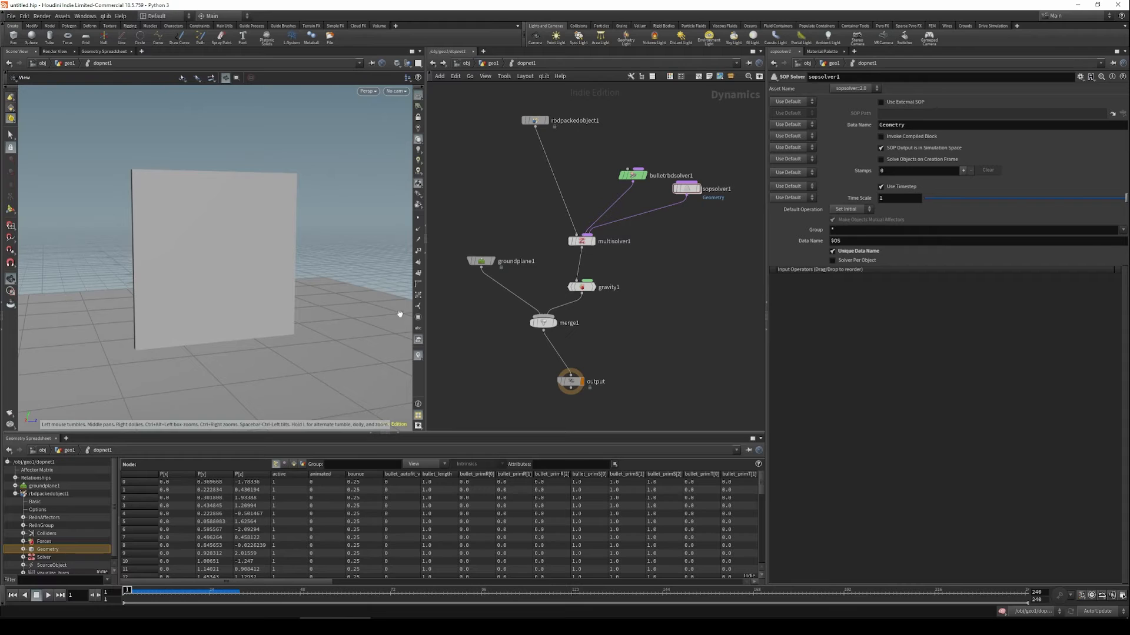
Spread bulletrbdsolver1 and sopsolver1 apart above the multisolver in the DOP network.
drag(639, 182, 624, 183)
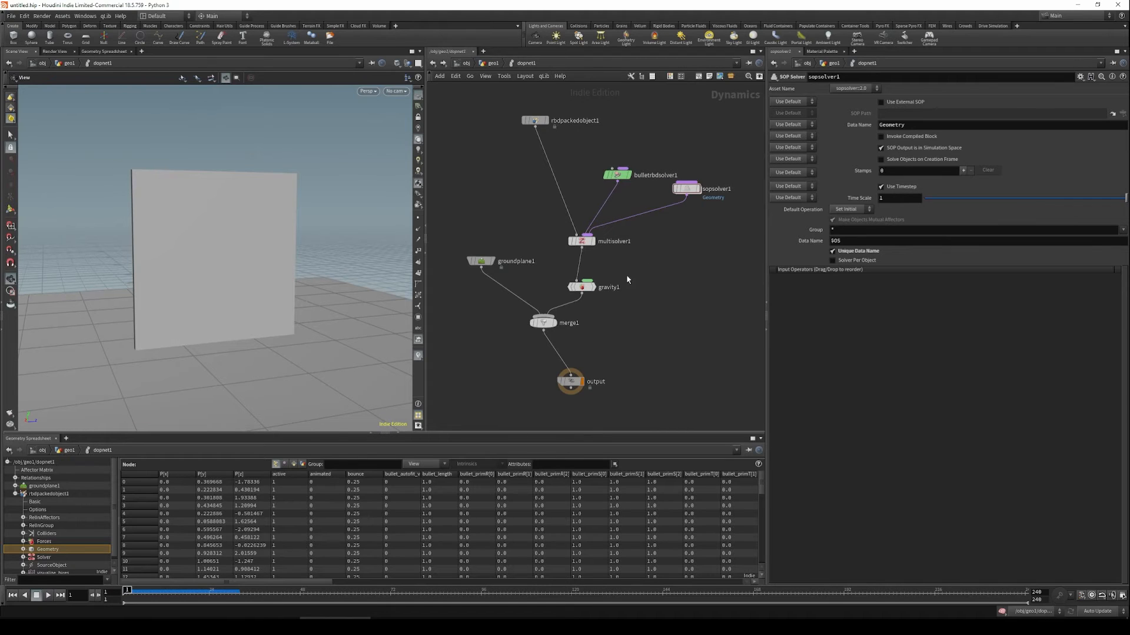
drag(689, 193, 687, 202)
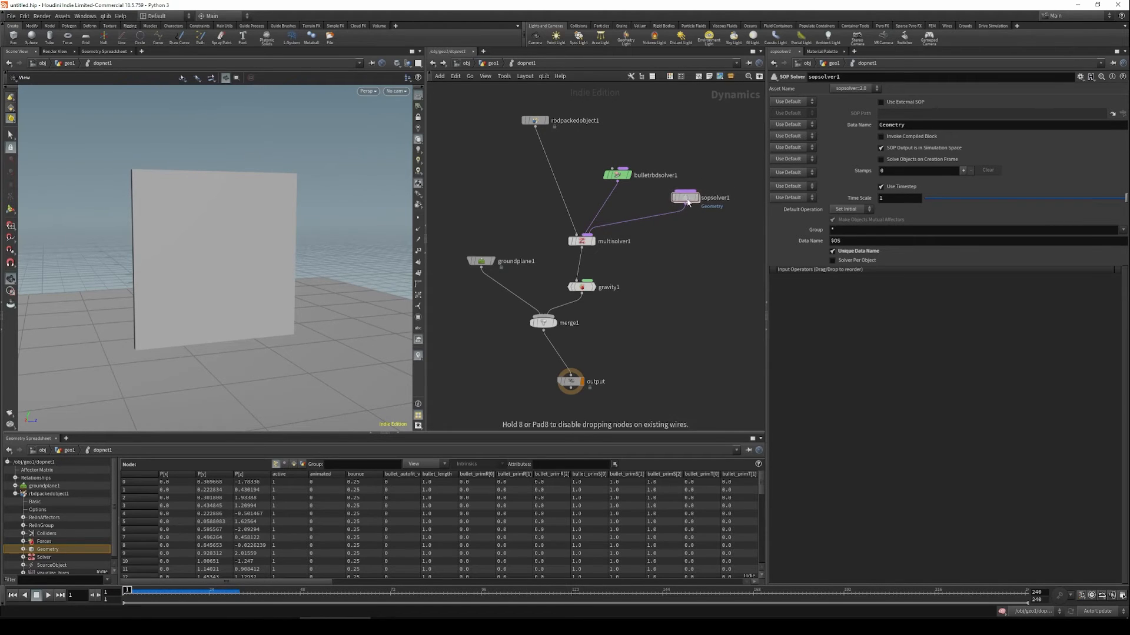
mouse_move(688, 202)
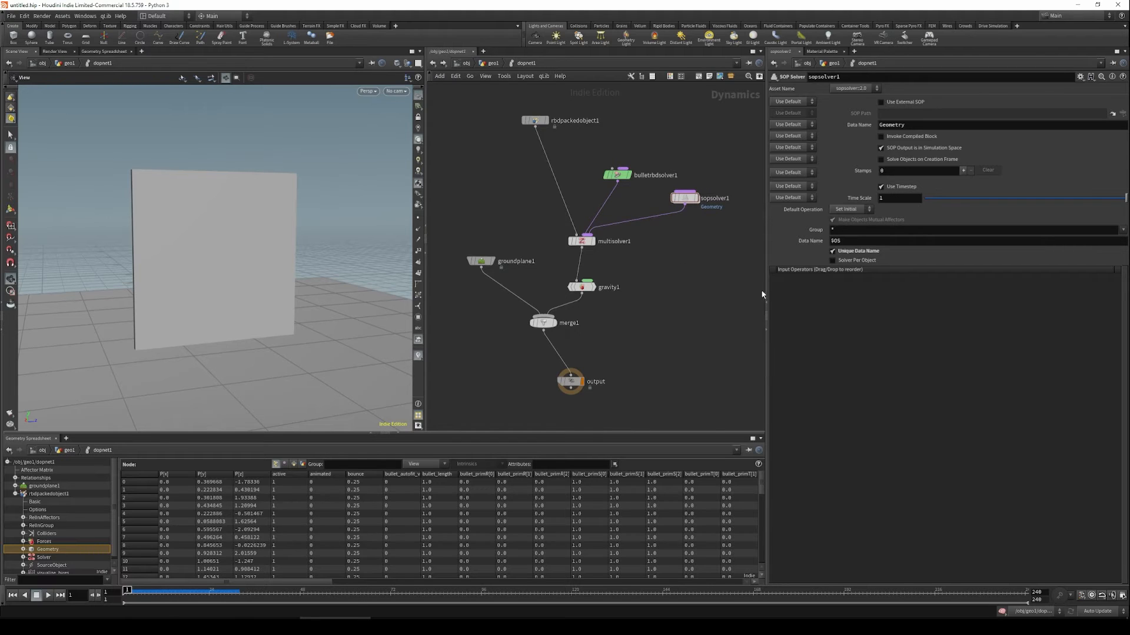
Inspect the active setting on rbdconfigure1 and reopen the SOP solver inside dopnet1.
key(u)
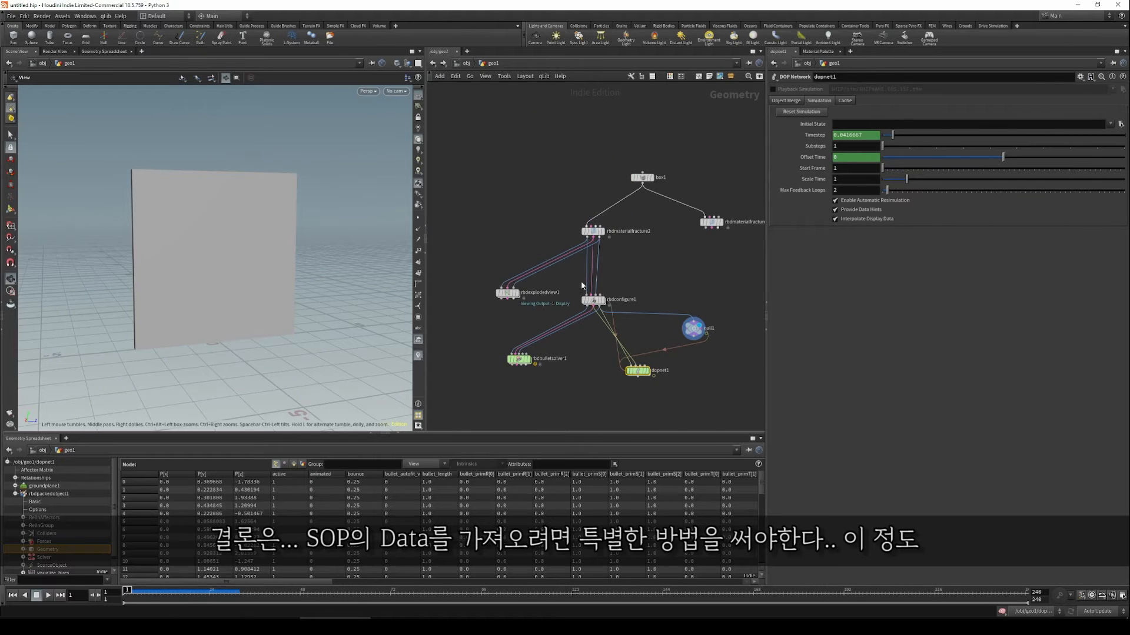
click(594, 300)
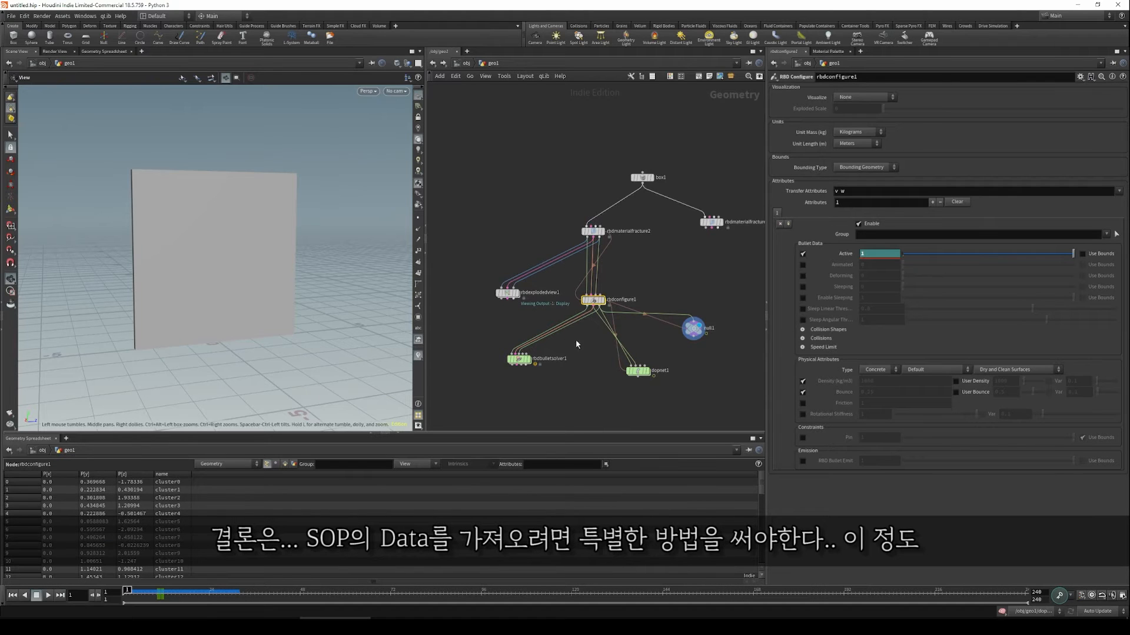
double_click(638, 372)
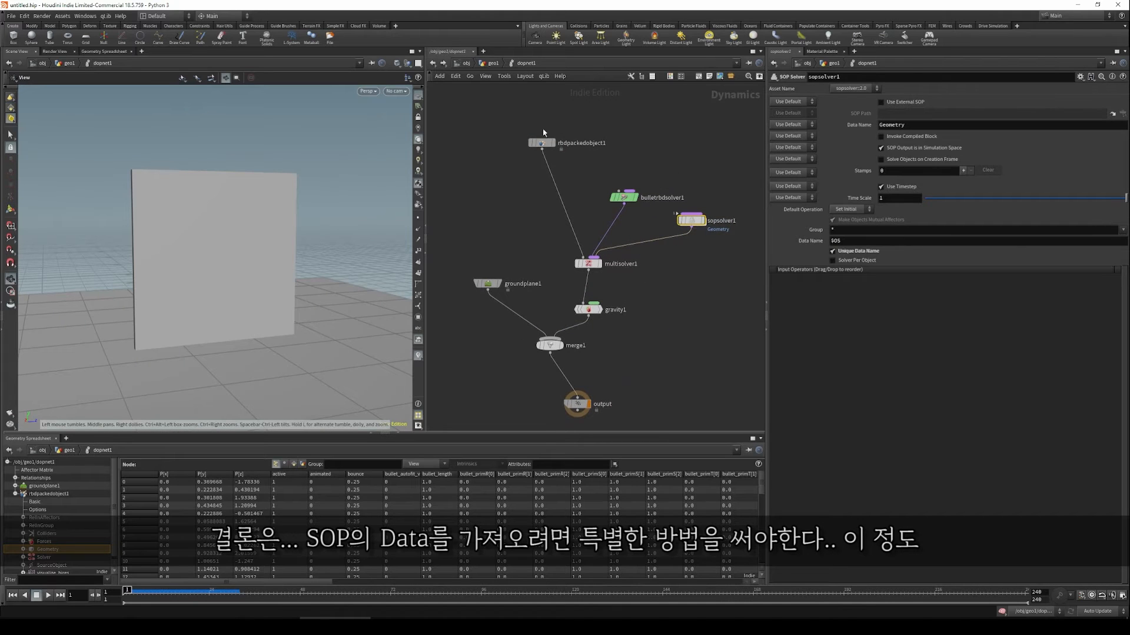
double_click(691, 220)
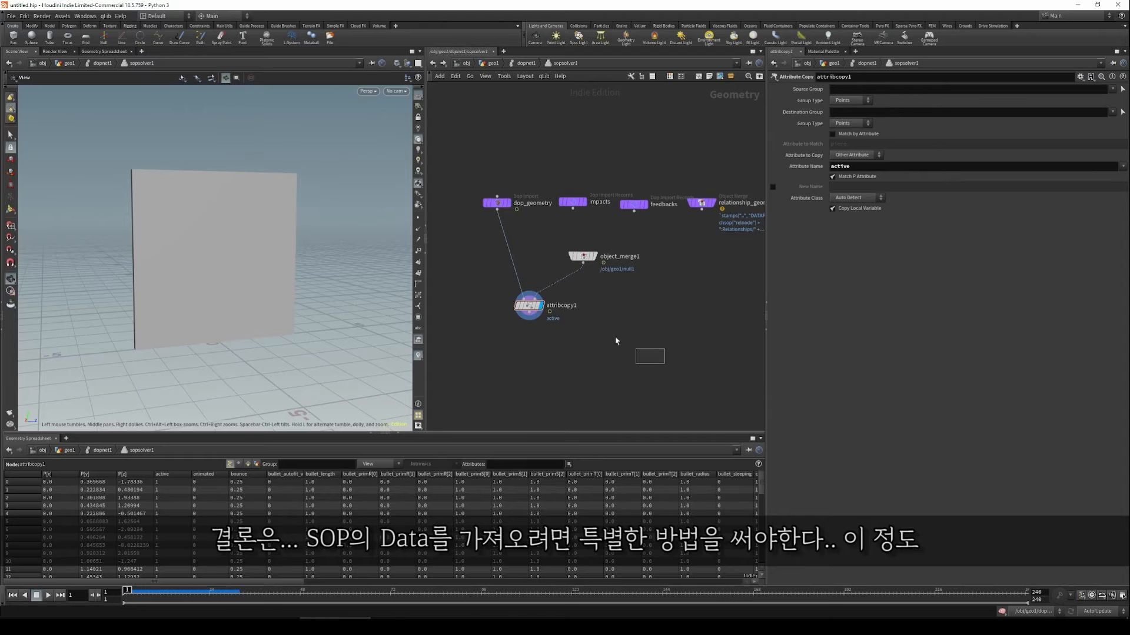
Move object_merge1 and attribcopy1 away from dop_geometry and display dop_geometry.
drag(666, 368, 518, 243)
drag(584, 257, 627, 258)
click(498, 203)
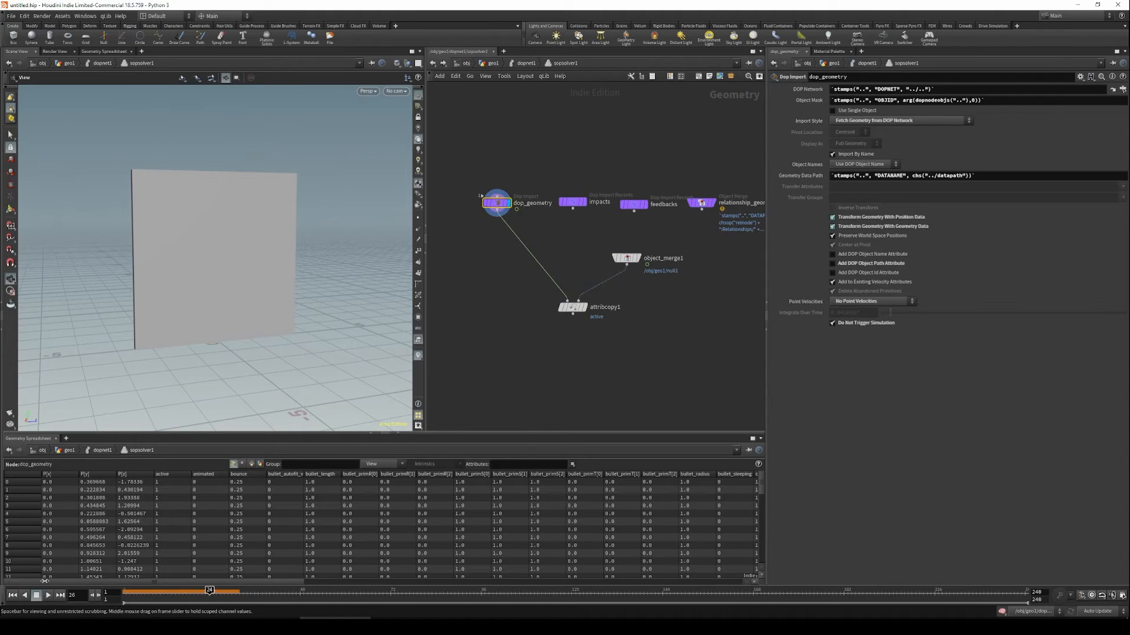
Add a point wrangle fed by dop_geometry, cut its wire to attribcopy1, and make the wrangle the displayed node.
key(Tab)
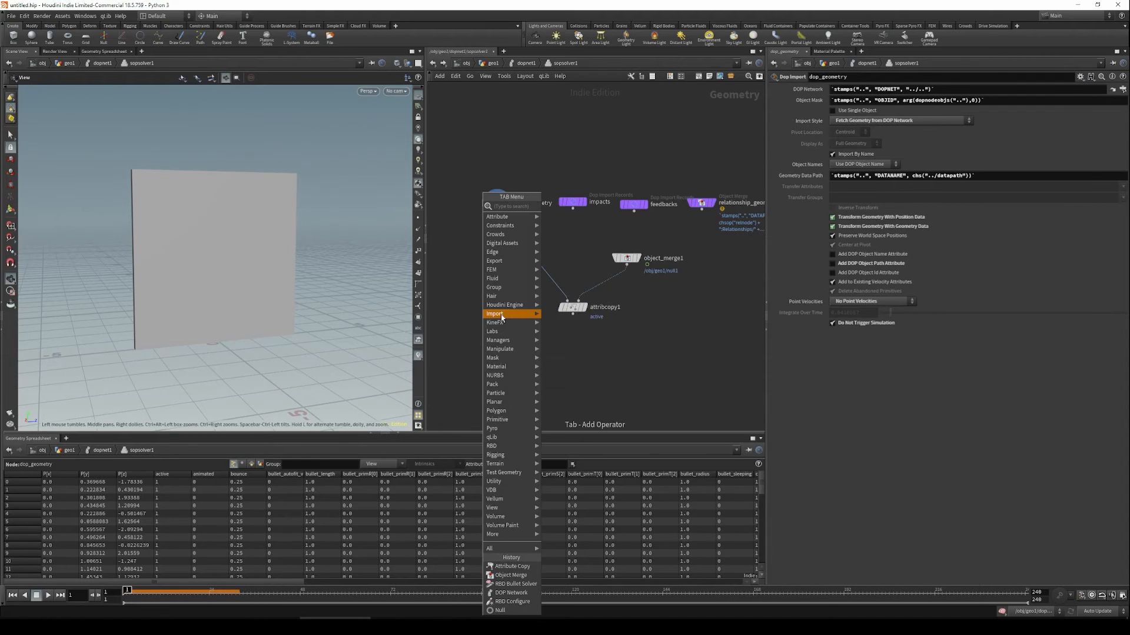
text(pw)
key(Return)
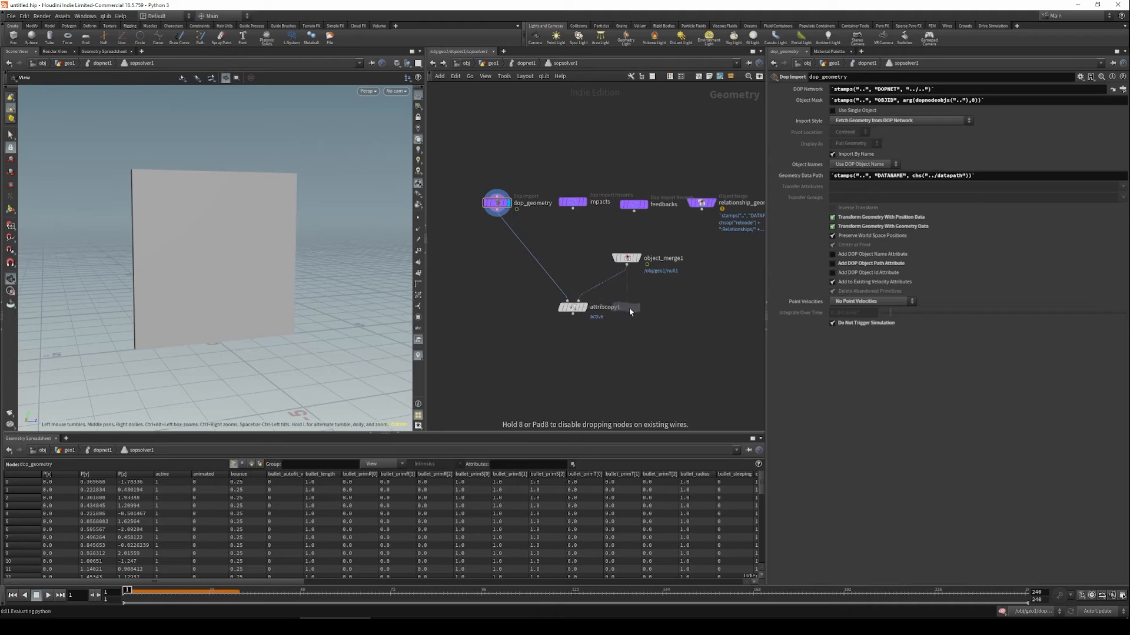
click(545, 275)
drag(544, 278, 497, 297)
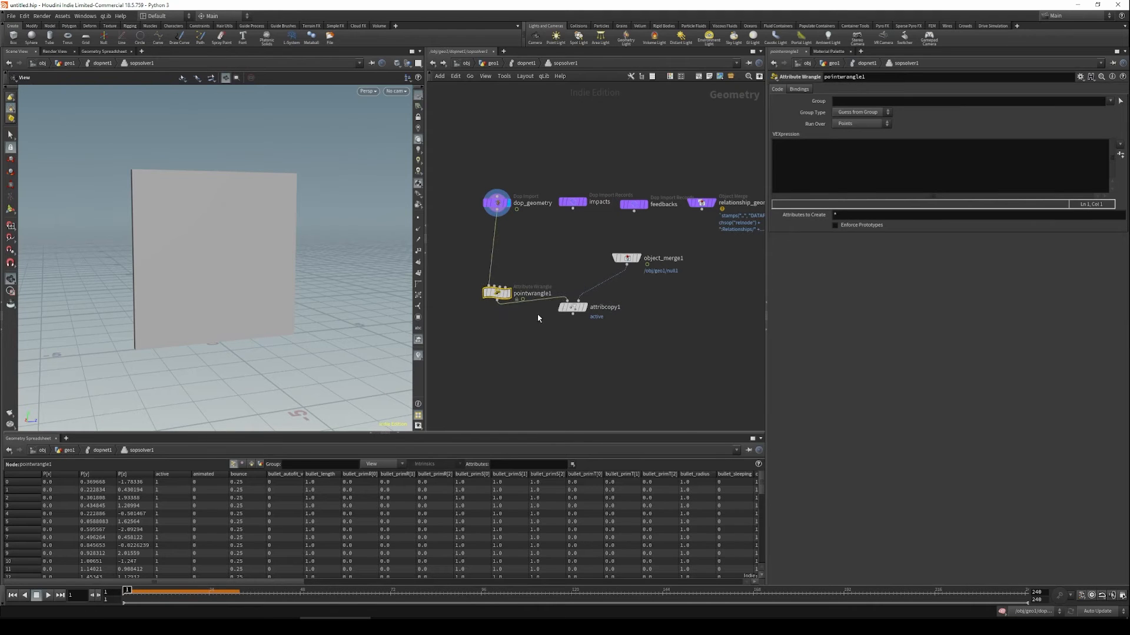
key(y)
drag(565, 278, 467, 273)
key(r)
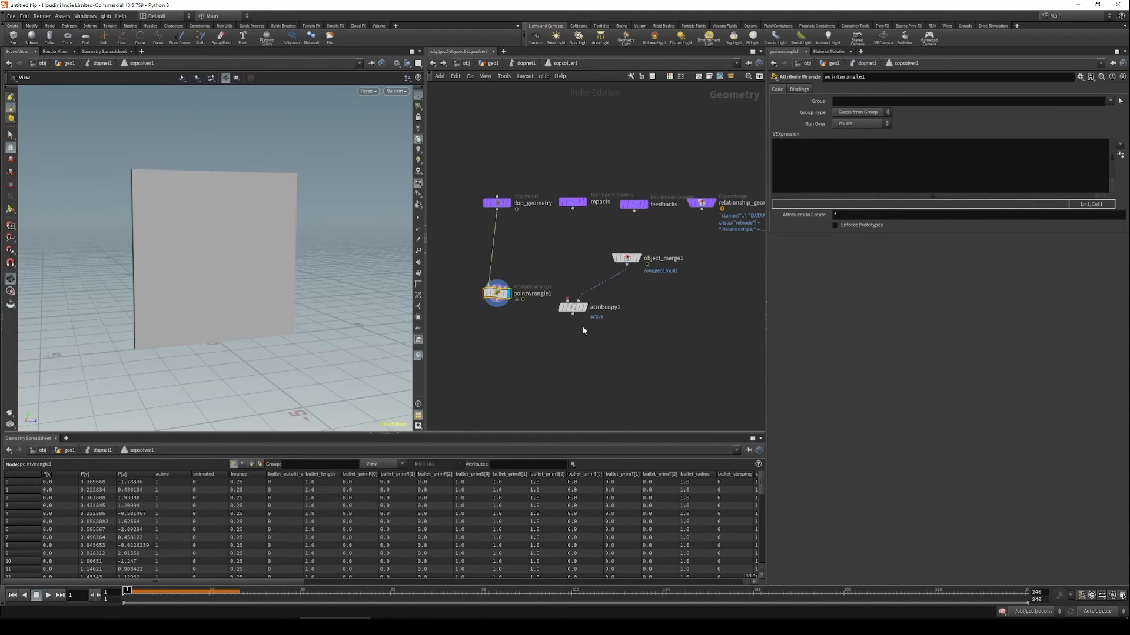
click(853, 162)
text(if(@Frame)
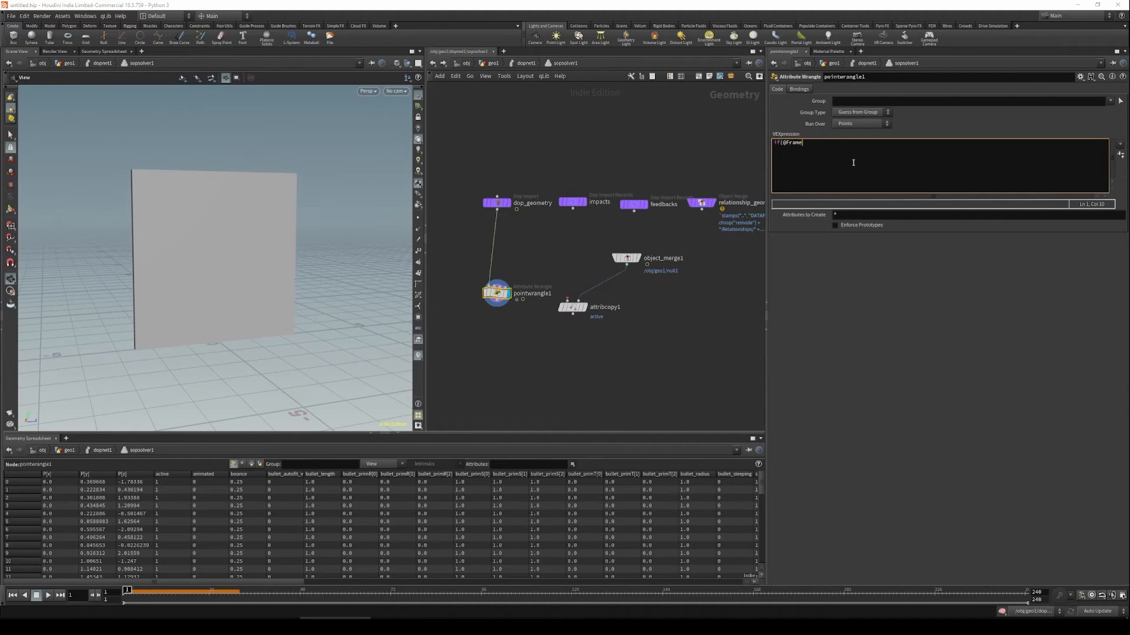
text(>10)i@active = 0;)
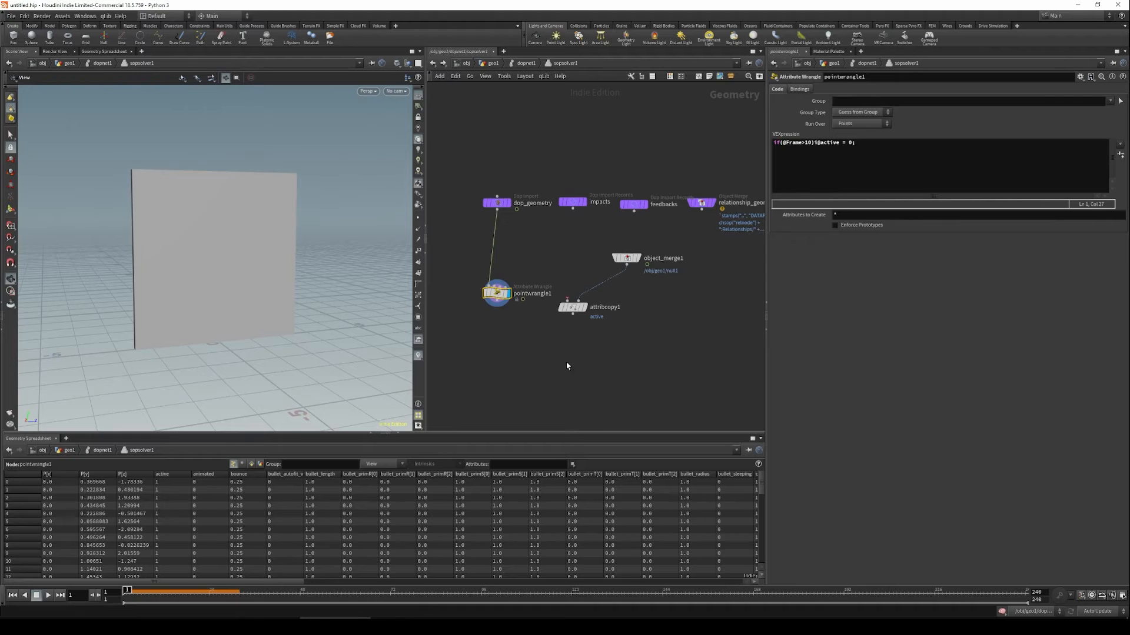
Return to dopnet1, play the simulation to check the wall pieces, and rewind to frame 1.
key(u)
key(Up)
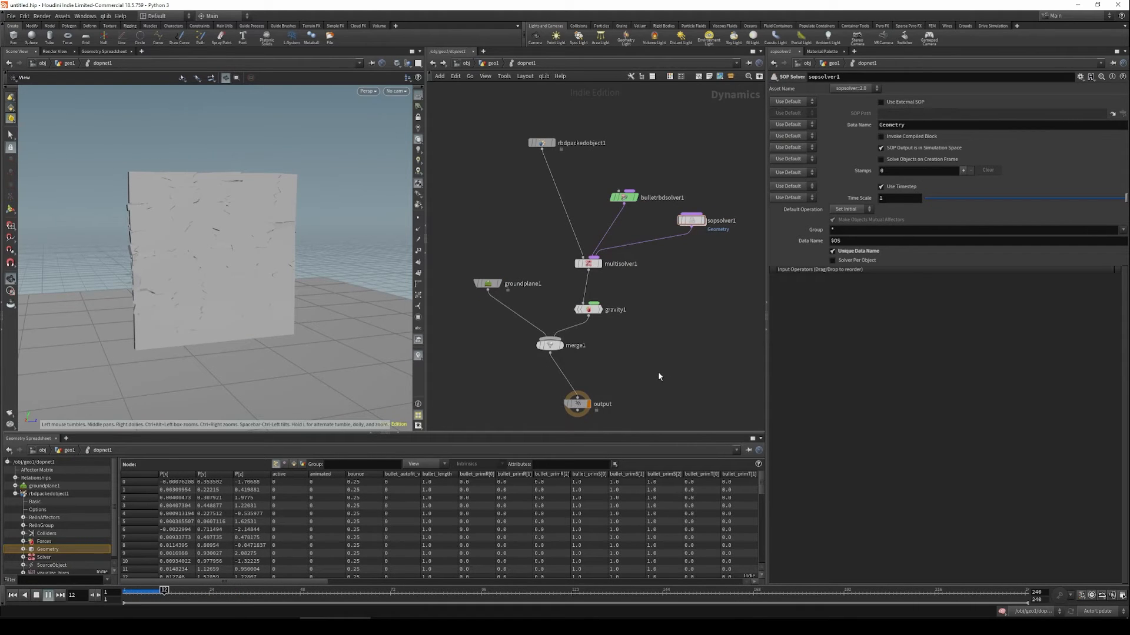
mouse_move(268, 301)
mouse_down()
mouse_move(280, 300)
mouse_move(213, 306)
mouse_move(308, 306)
mouse_move(298, 298)
mouse_move(263, 317)
mouse_up()
key(Up)
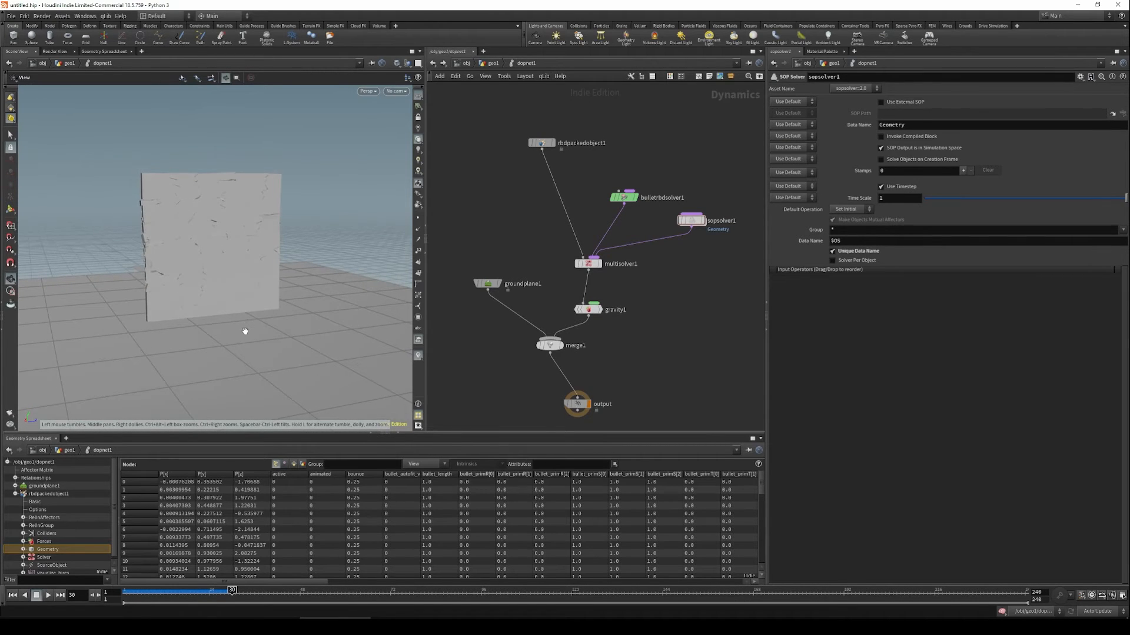
key(ctrl+Up)
Delete sopsolver1 and multisolver1, and insert bulletrbdsolver1 directly between rbdpackedobject1 and gravity1.
drag(663, 205, 709, 270)
key(Delete)
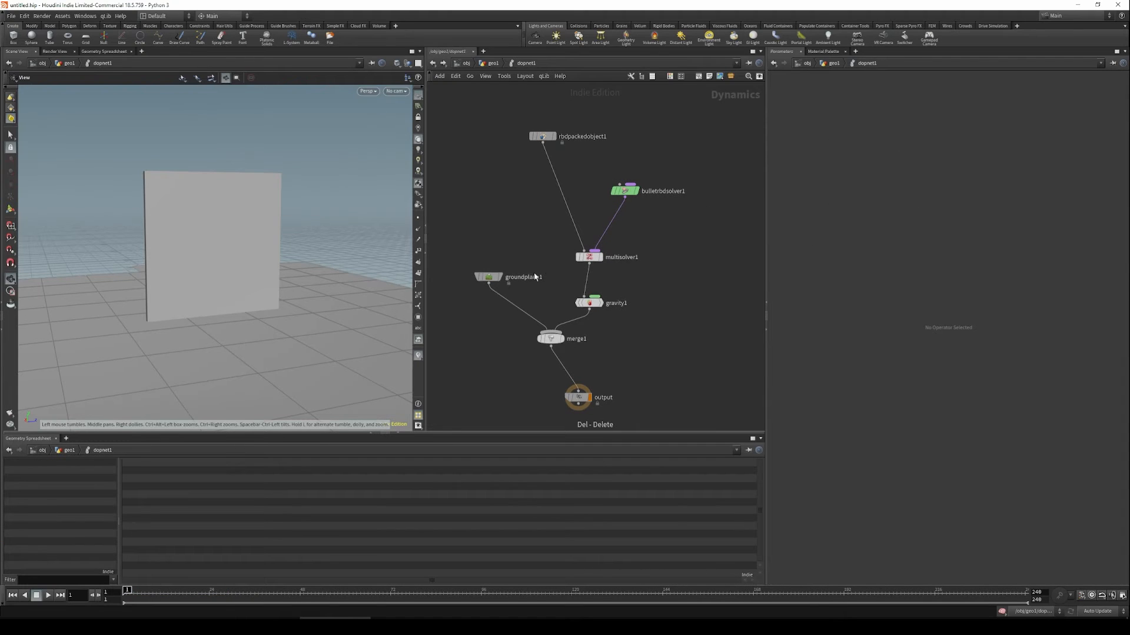
click(588, 257)
key(Delete)
drag(625, 193, 590, 235)
middle_drag(659, 299, 667, 278)
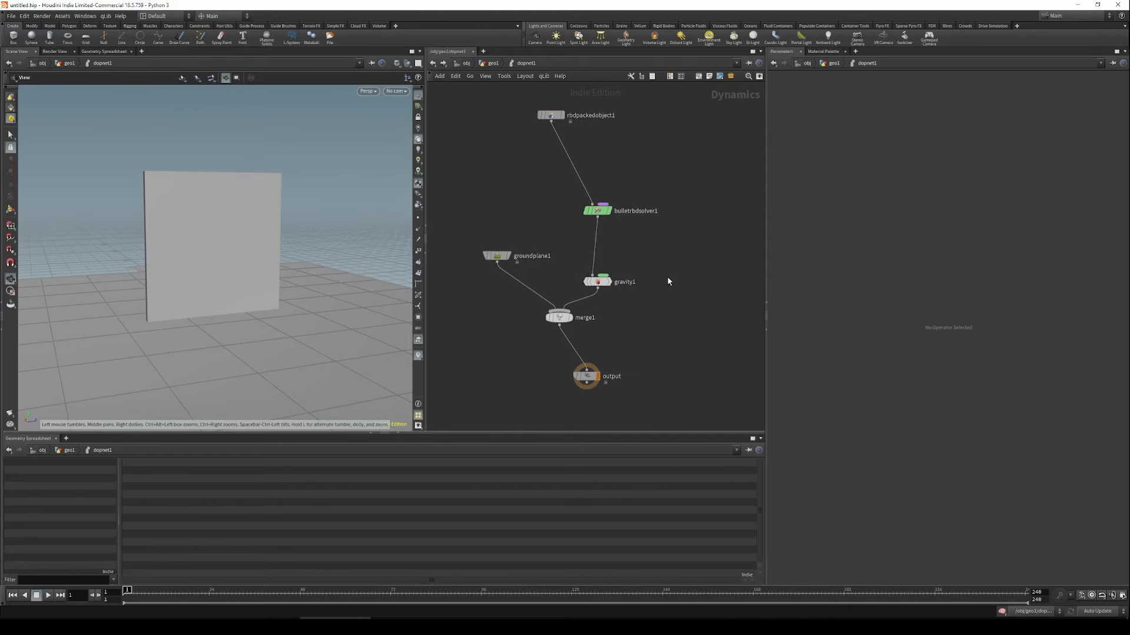
Go back up to geo1 and inspect the Active setting and its Use Bounds option on rbdconfigure1.
key(u)
click(687, 277)
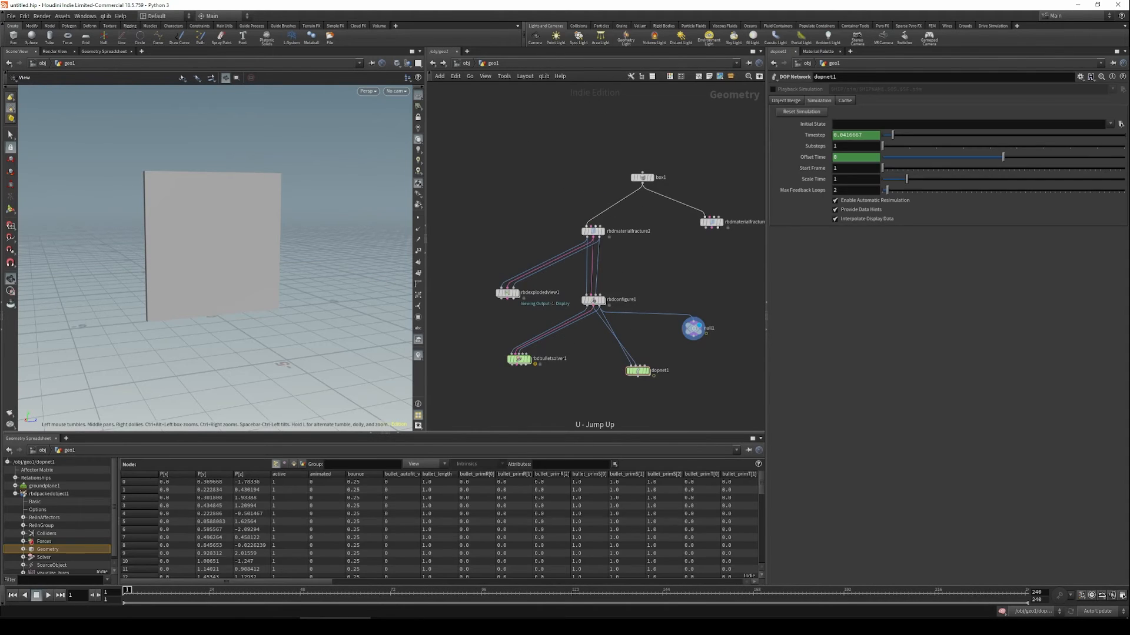
click(593, 300)
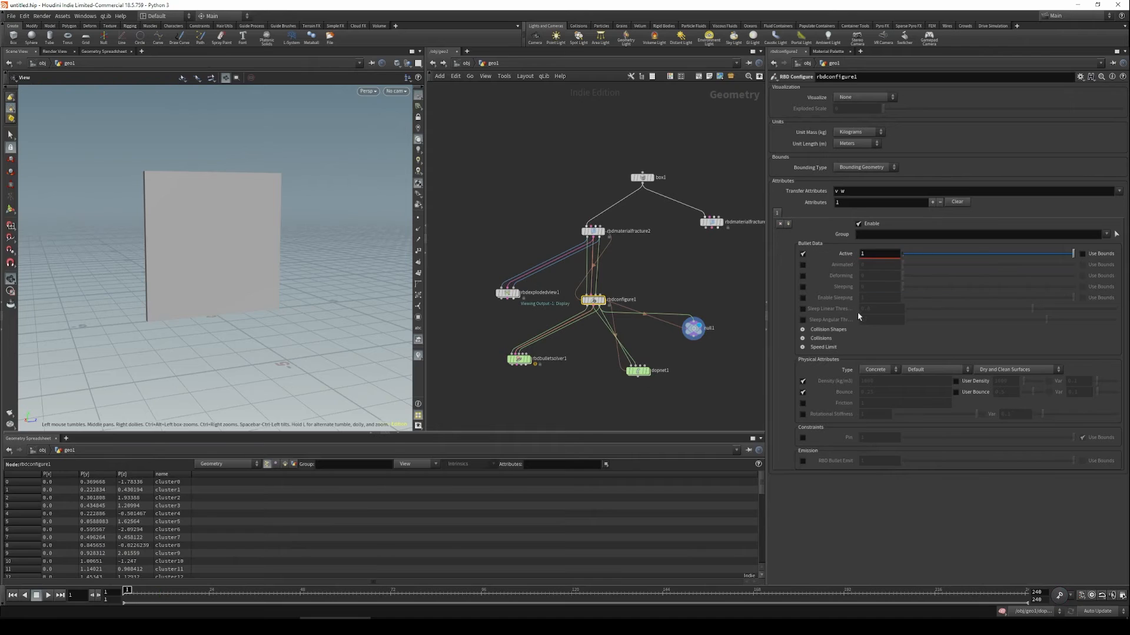
click(682, 285)
middle_drag(682, 285, 675, 278)
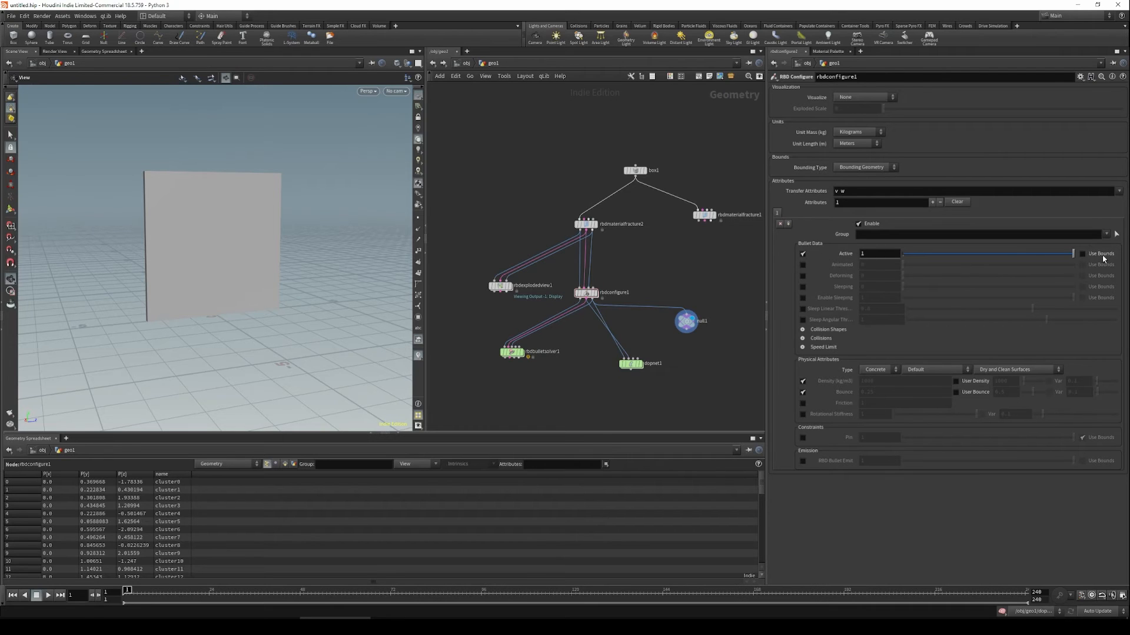
Delete the unused rbdmaterialfracture1 node branching off box1.
drag(621, 138, 694, 203)
drag(739, 252, 661, 179)
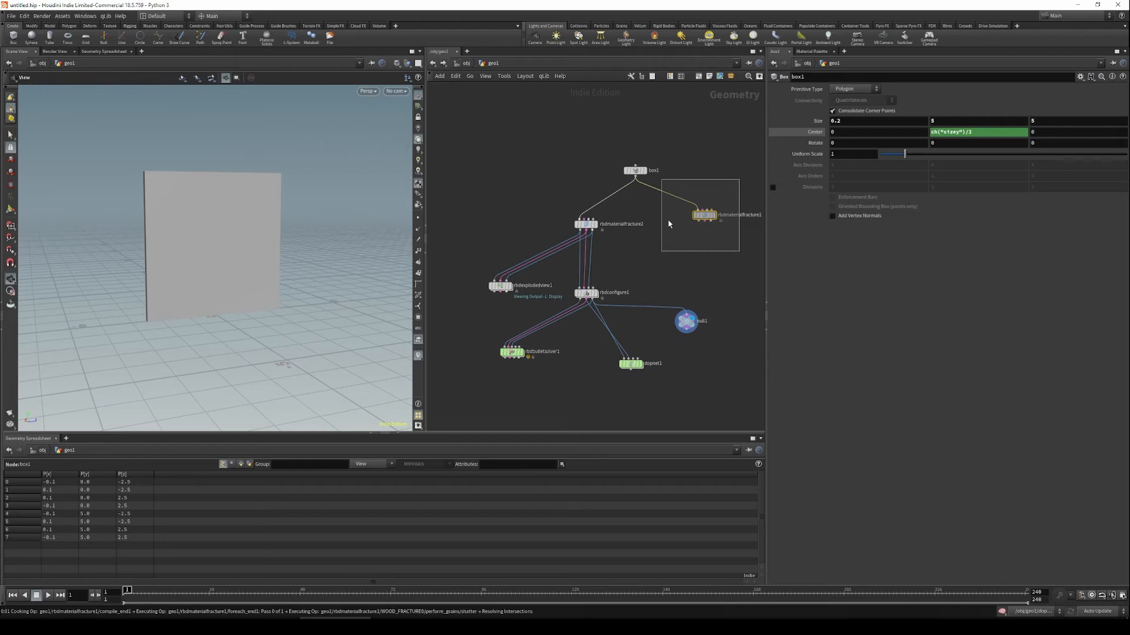
key(Delete)
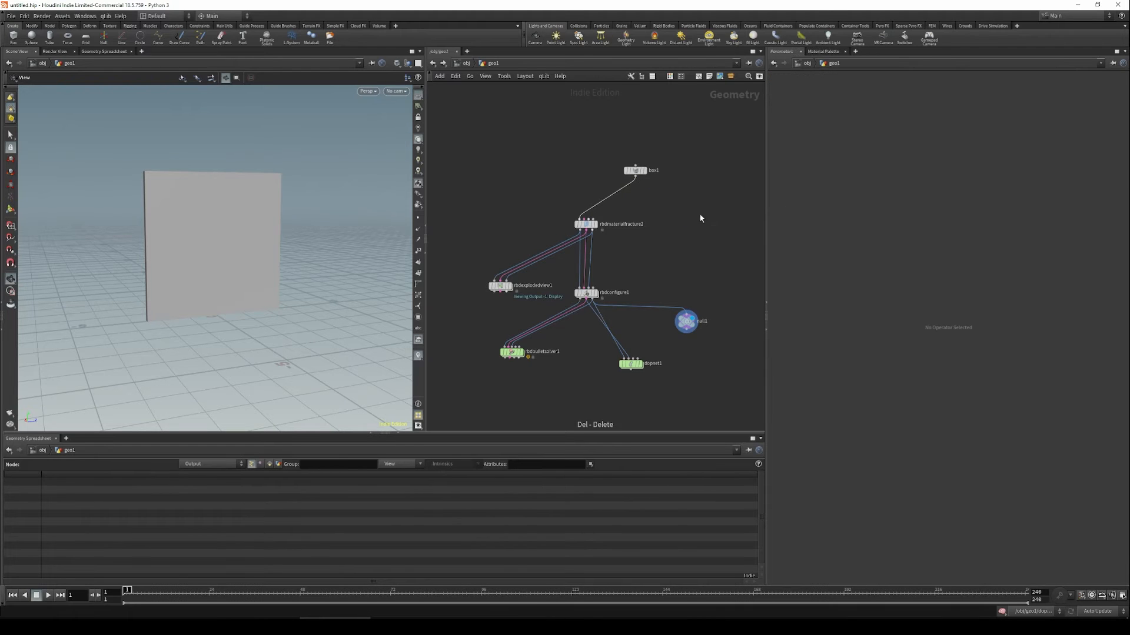
drag(251, 265, 219, 273)
right_drag(217, 267, 257, 278)
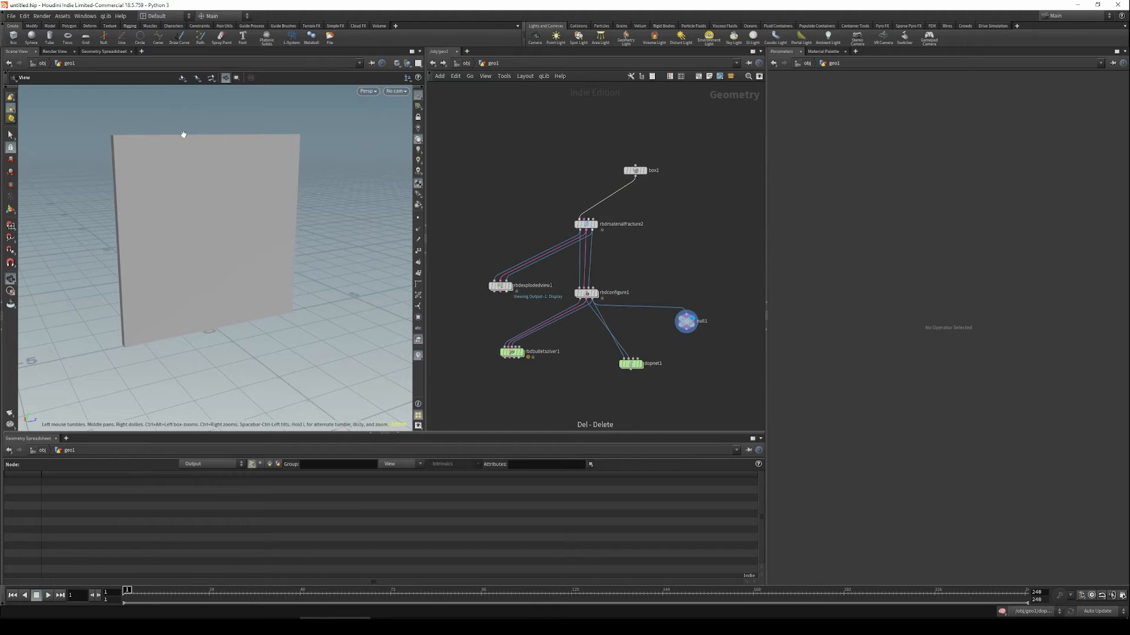
drag(232, 203, 242, 270)
drag(166, 360, 119, 381)
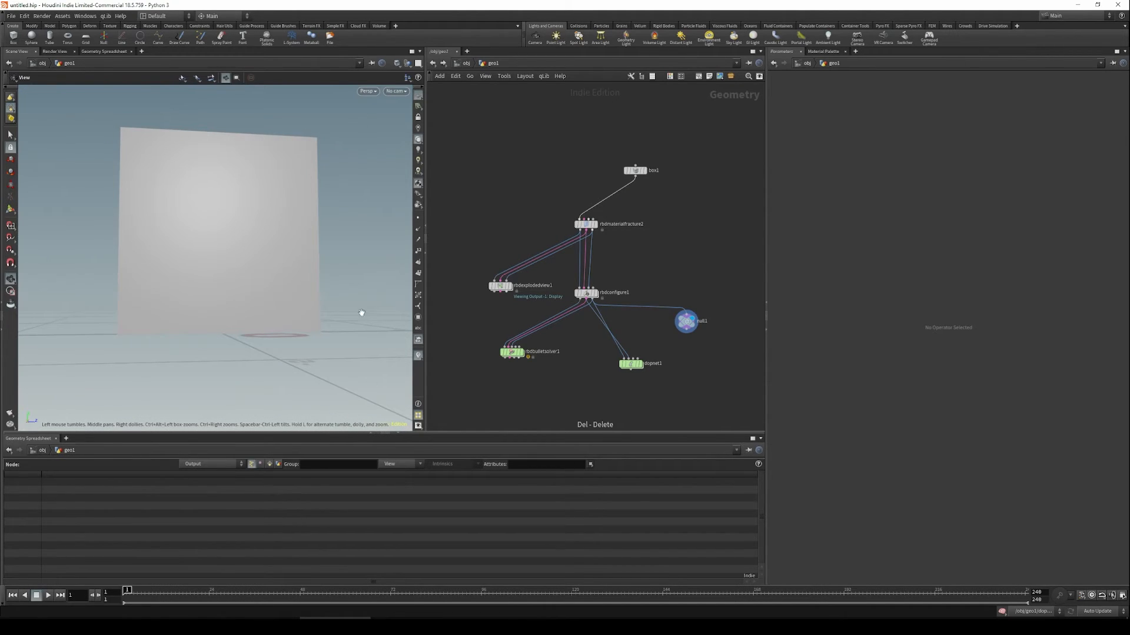
drag(92, 318, 114, 333)
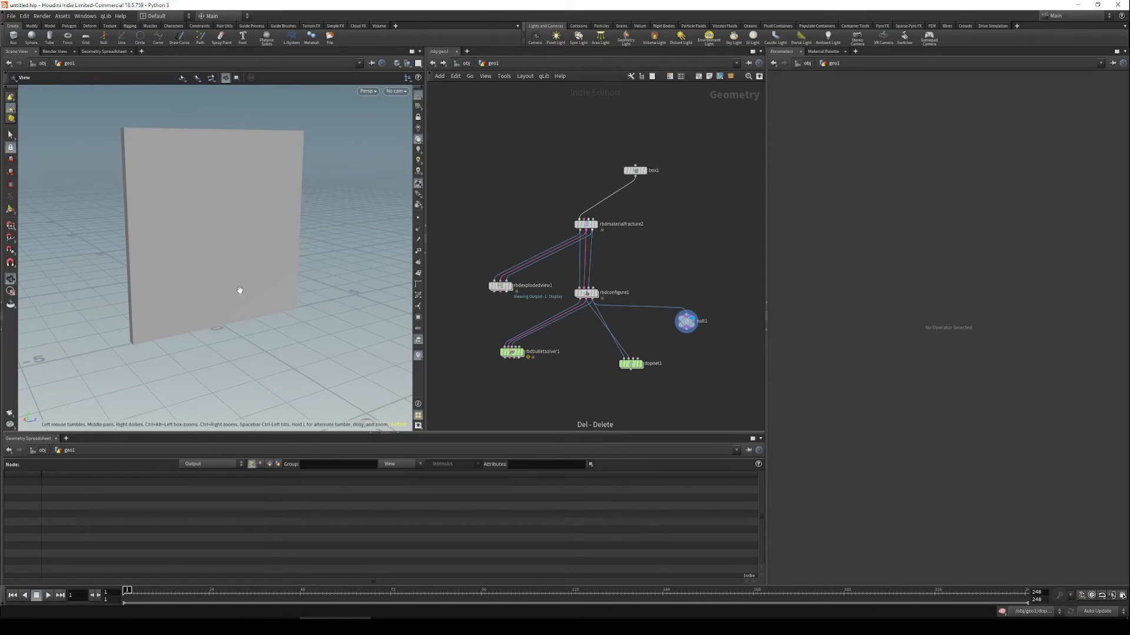
drag(257, 349, 254, 330)
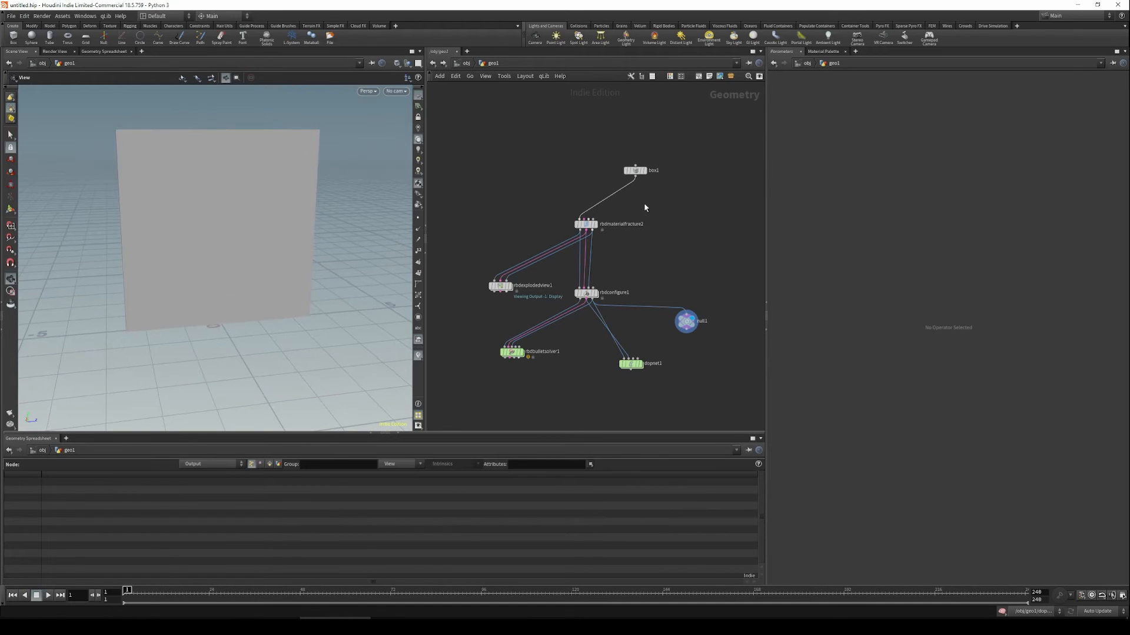
Add a second box node near rbdmaterialfracture2 and turn on its template display.
click(635, 170)
key(Tab)
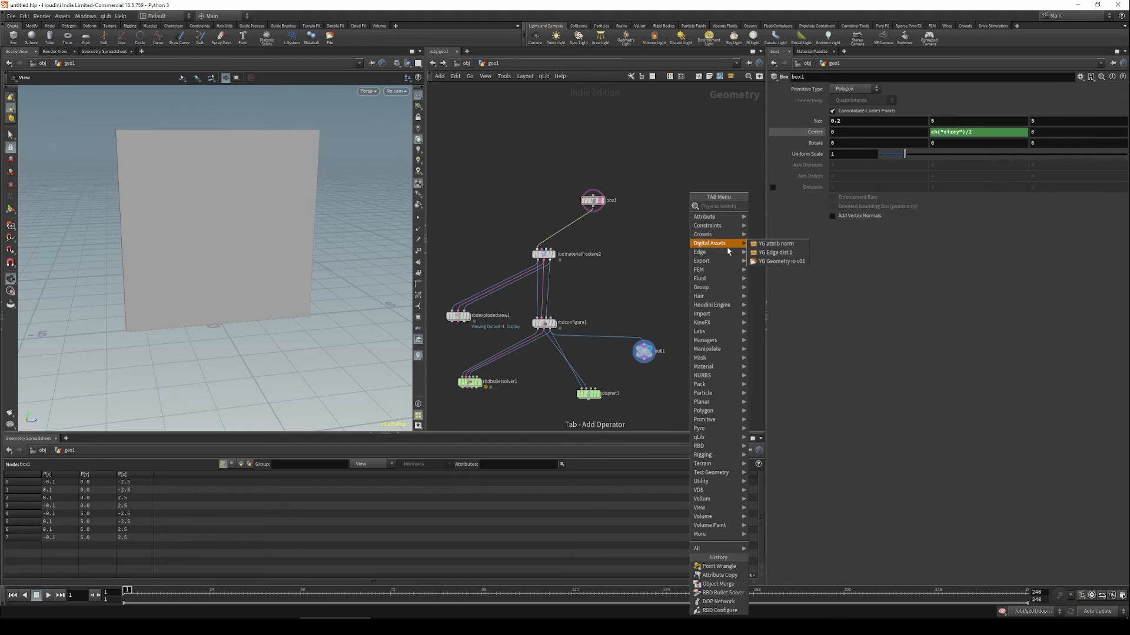
text(box)
key(Return)
click(665, 247)
click(657, 252)
key(e)
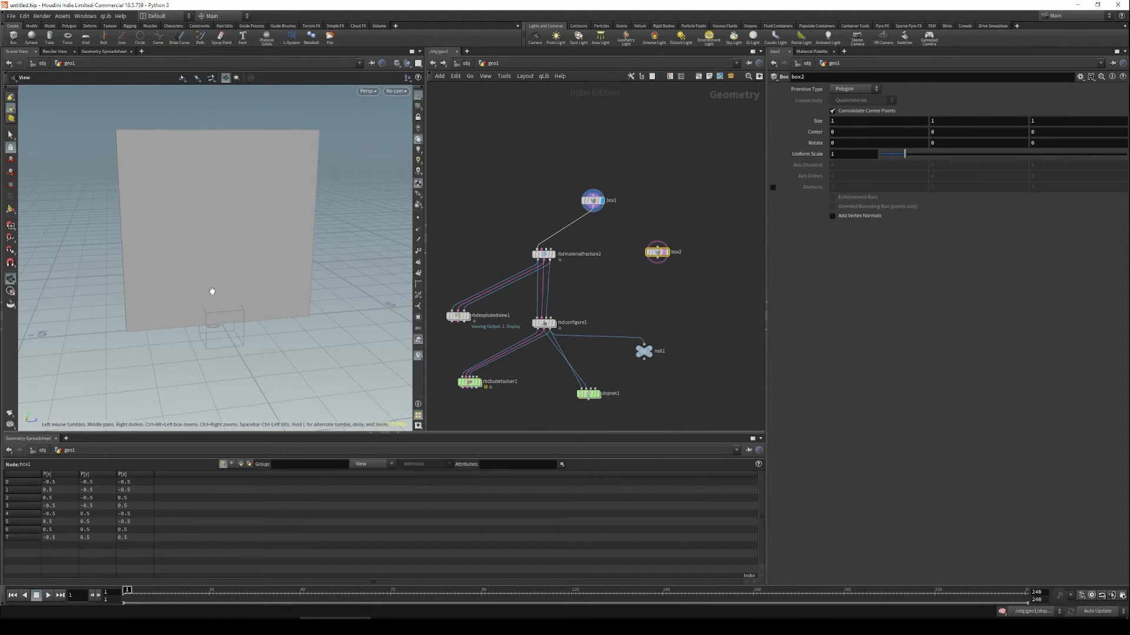
Stretch box2 with its viewport handles to about 1 × 4.62 × 5.4 so it encloses most of the wall.
right_drag(212, 294, 215, 309)
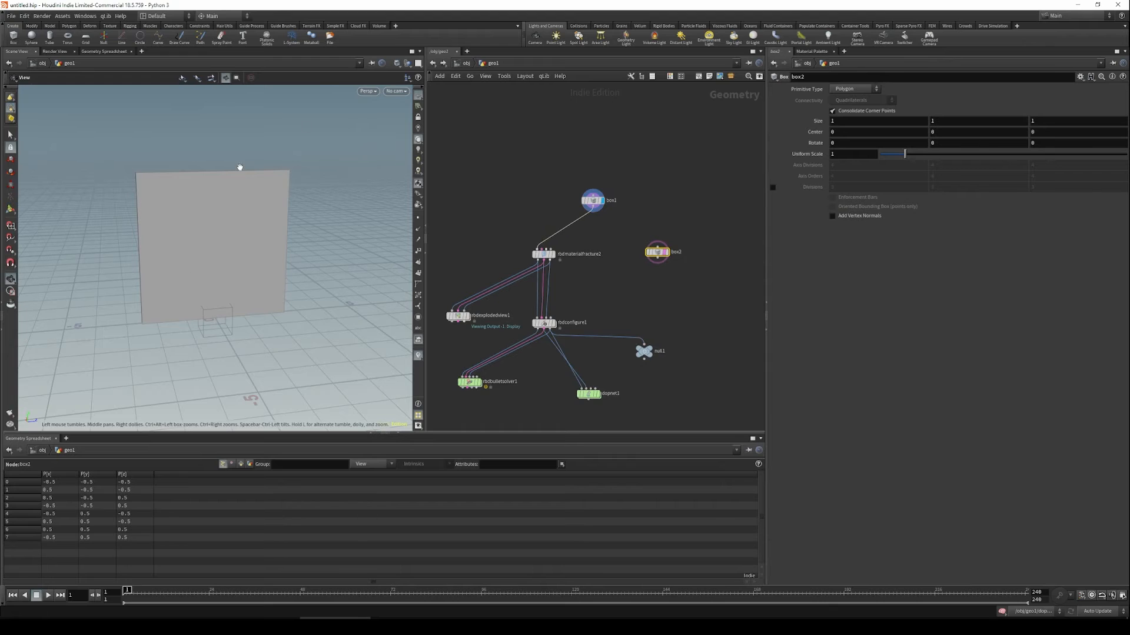
key(Return)
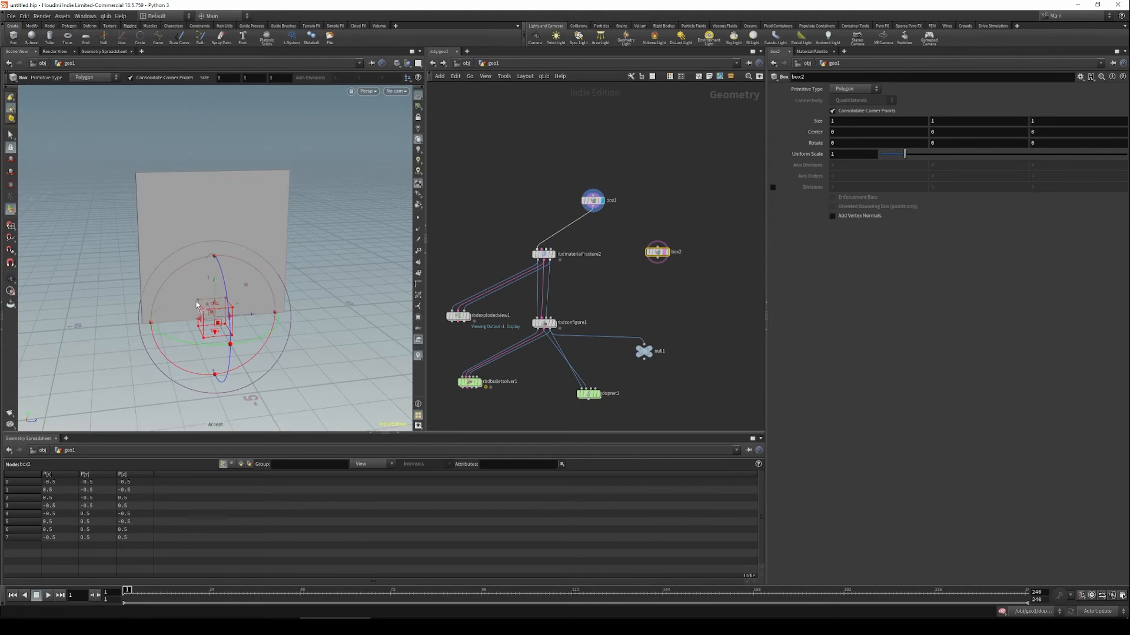
shift+drag(196, 322, 136, 324)
drag(215, 308, 215, 200)
mouse_move(338, 224)
alt+mouse_down()
mouse_move(347, 237)
mouse_move(353, 218)
alt+mouse_up()
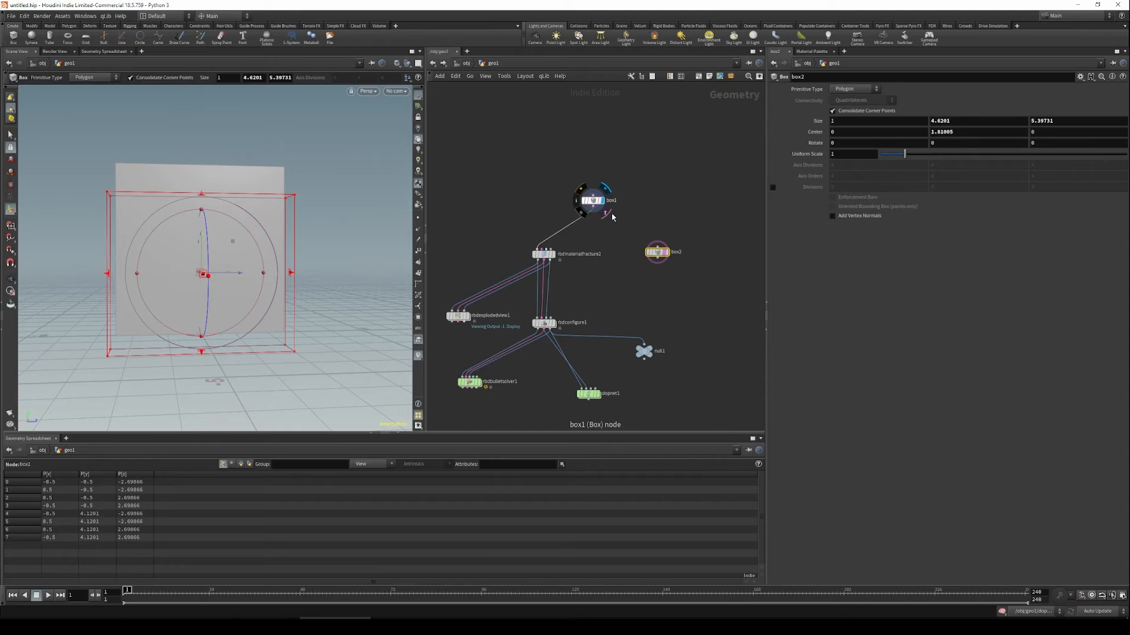
Display the fractured wall from rbdmaterialfracture2 and select box2 for editing.
click(595, 201)
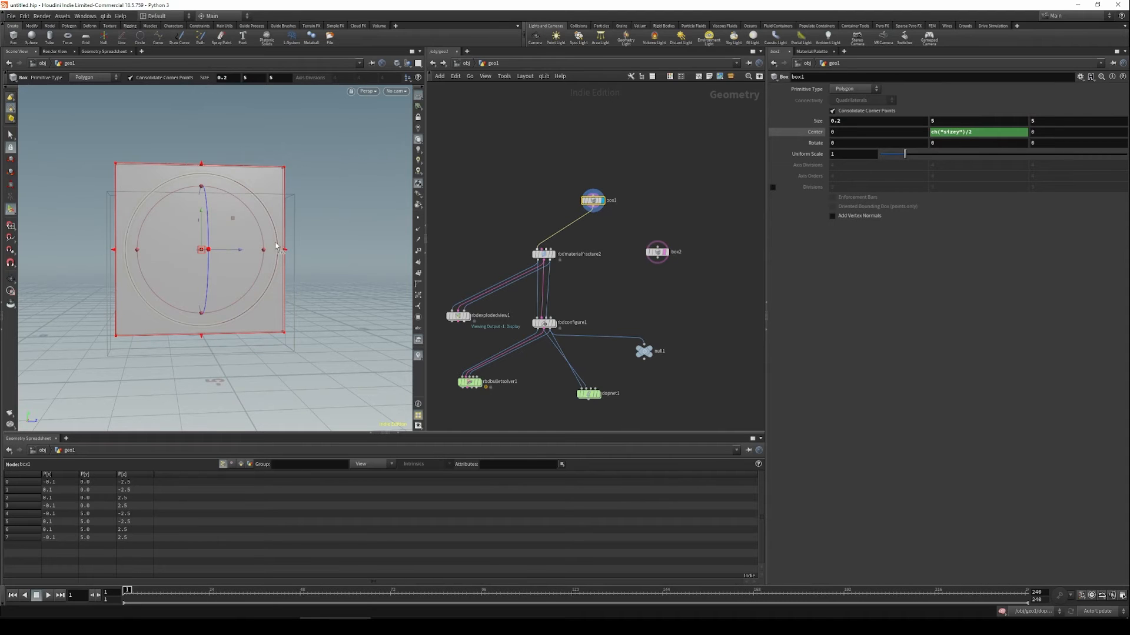
drag(571, 233, 497, 277)
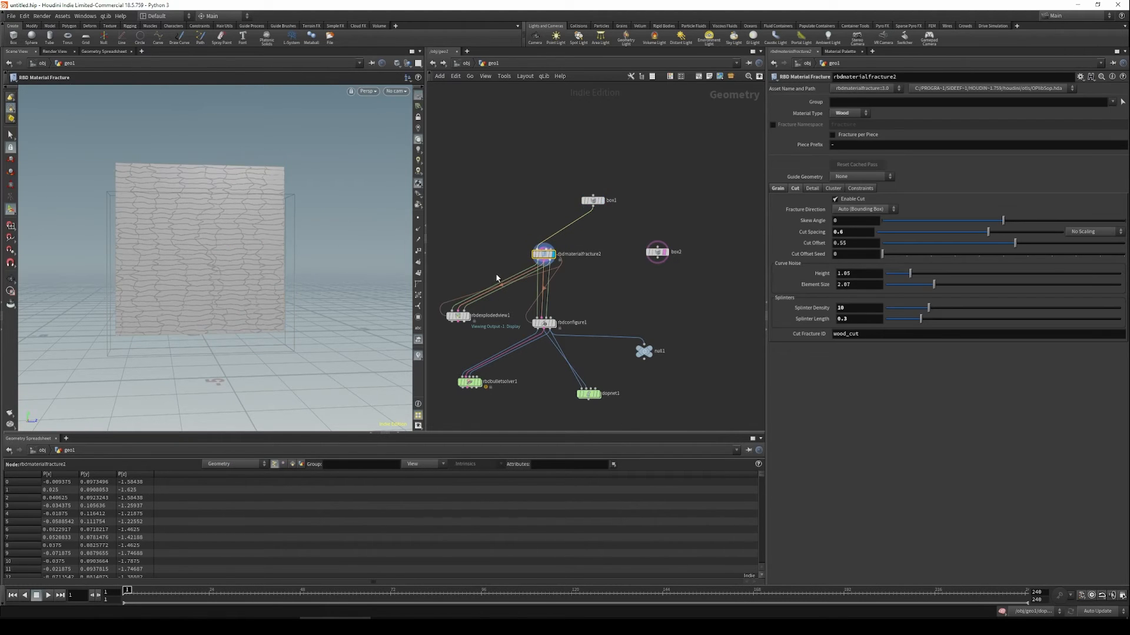
click(657, 253)
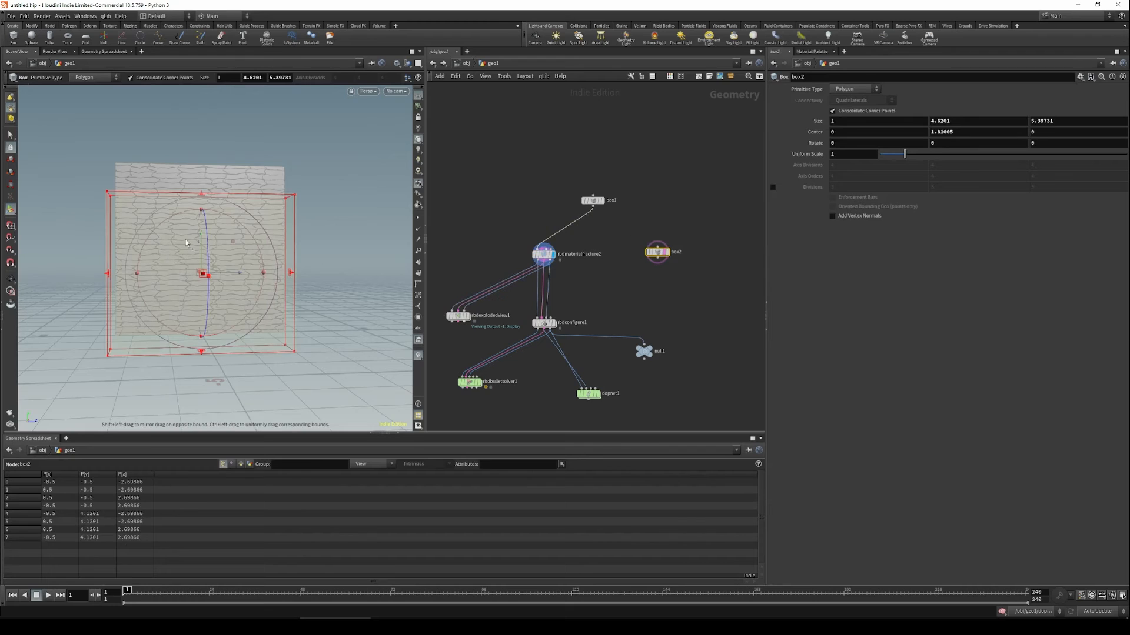
Adjust box2 in the viewport to about 5 high, centred at about 2.67 in Y, keeping it slightly above the wall's base.
drag(200, 235, 204, 207)
key(ctrl+z)
key(Escape)
alt+right_drag(264, 266, 178, 288)
key(space+4)
key(Return)
drag(247, 234, 248, 237)
alt+right_drag(387, 221, 433, 233)
key(Return)
alt+drag(200, 221, 221, 248)
drag(227, 156, 227, 139)
alt+drag(230, 329, 224, 304)
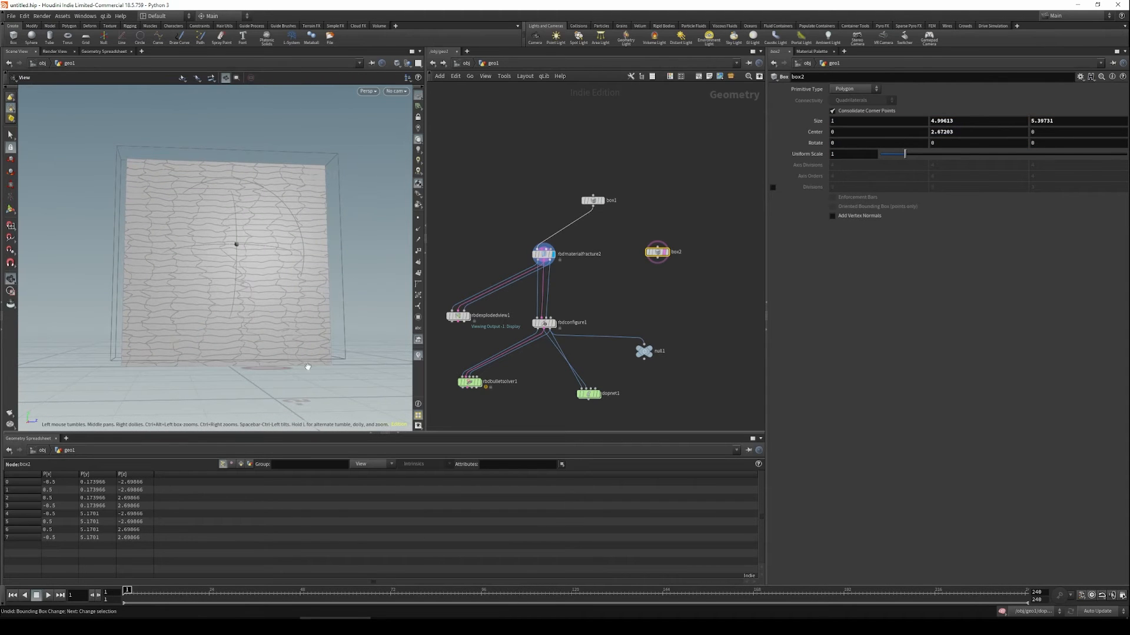
Connect box2 to the fourth input of rbdconfigure1, and make rbdconfigure1 the displayed and selected node.
alt+drag(153, 305, 159, 320)
alt+right_drag(159, 321, 139, 337)
click(662, 268)
drag(659, 253, 615, 279)
scroll(620, 313, up, 3)
middle_drag(605, 312, 666, 305)
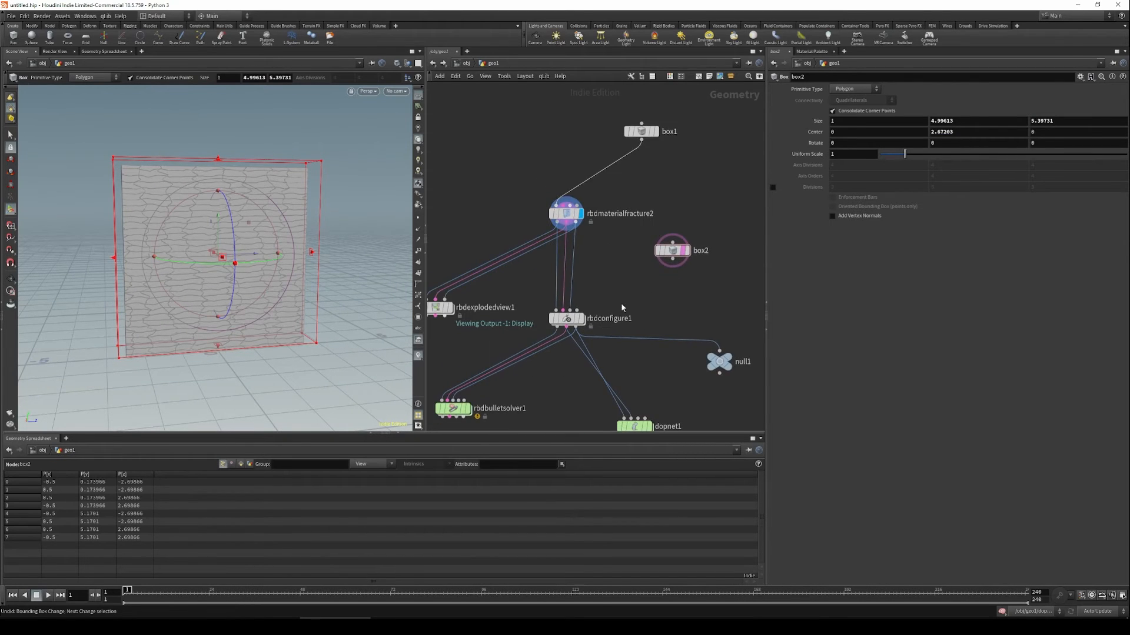
click(578, 310)
click(673, 259)
drag(645, 299, 526, 341)
click(582, 318)
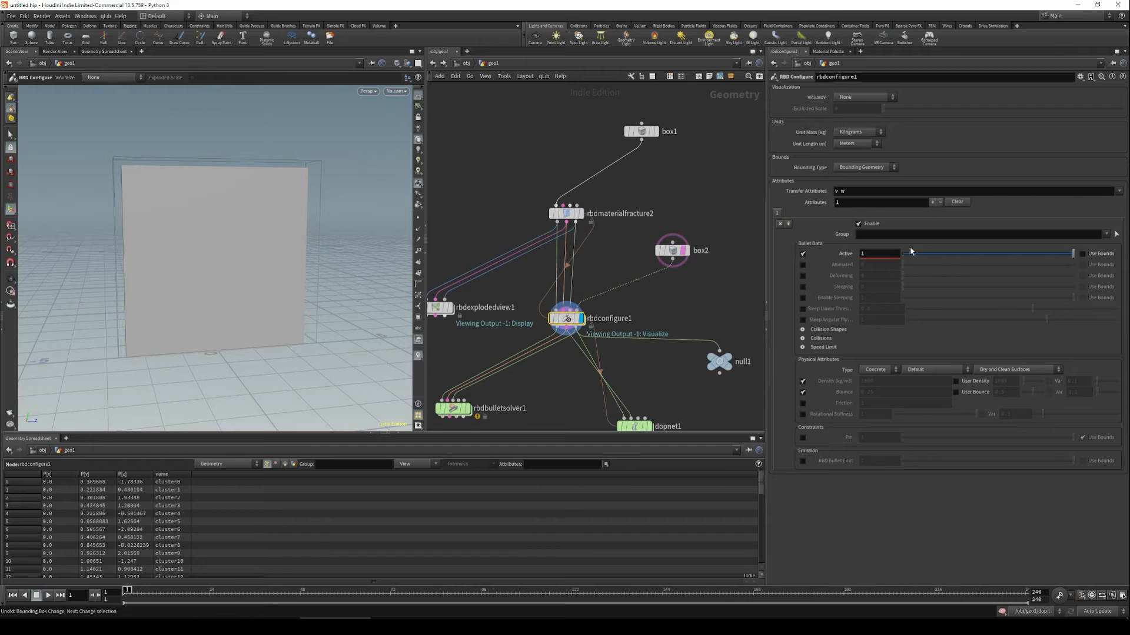
Enable Use Bounds for the Active attribute on rbdconfigure1 and set Visualize to Active.
click(1082, 254)
key(Escape)
scroll(275, 292, down, 3)
alt+drag(260, 293, 284, 298)
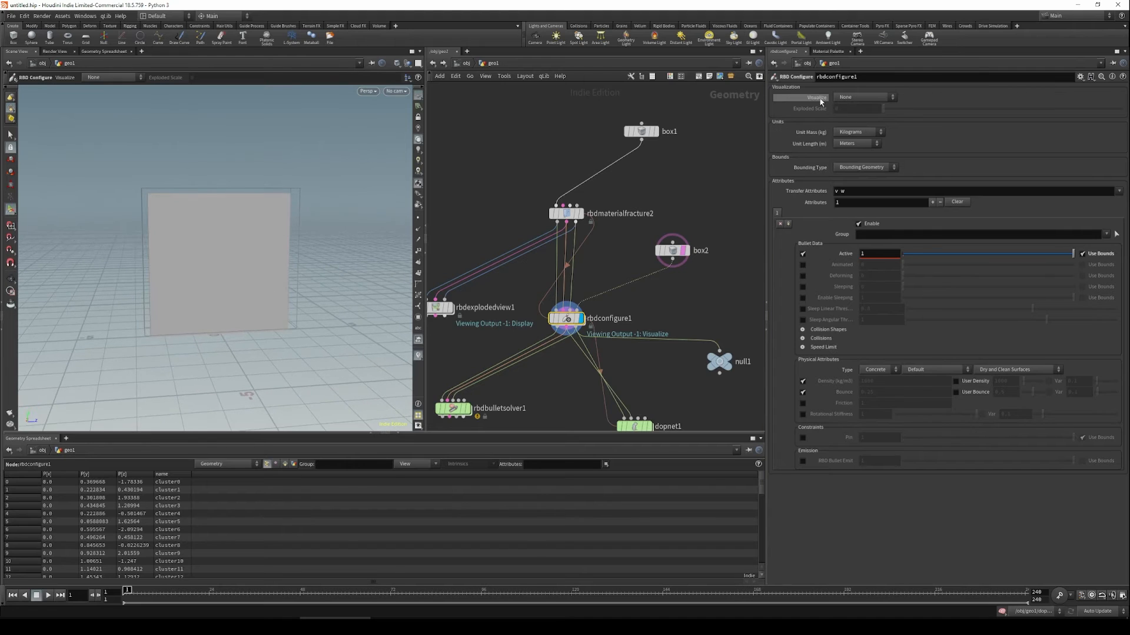
click(862, 97)
click(848, 108)
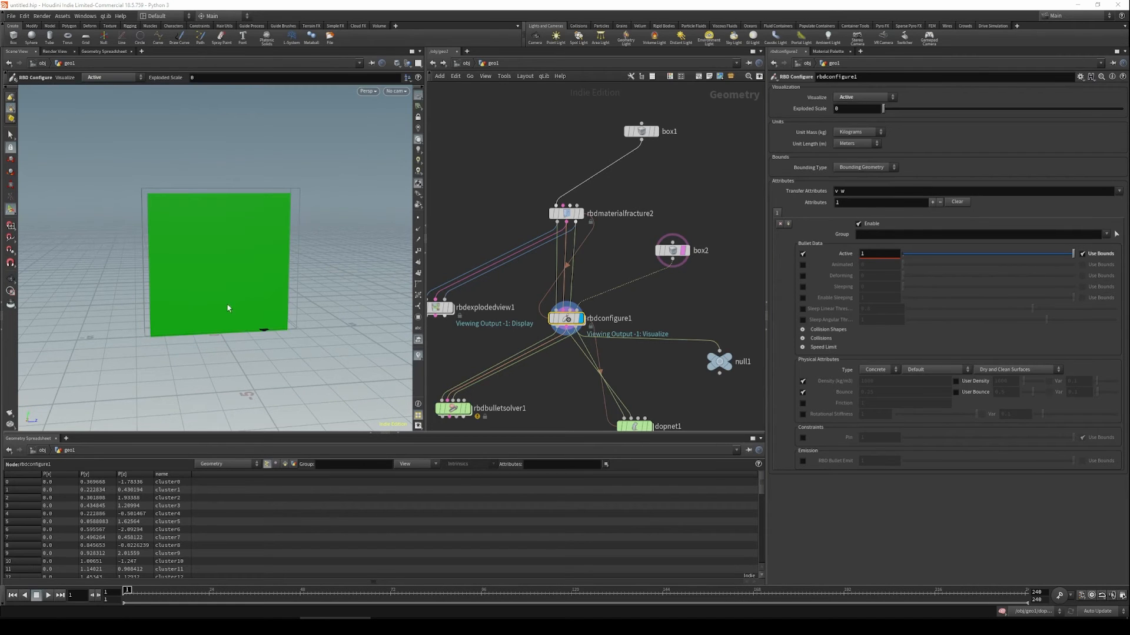
alt+drag(286, 314, 278, 293)
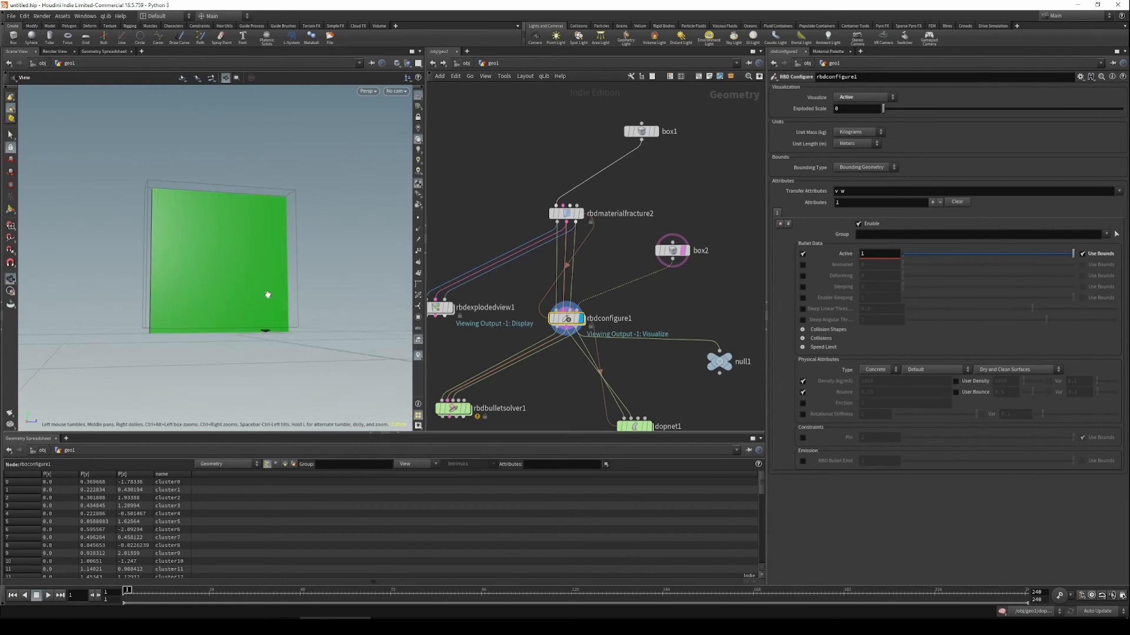
alt+right_drag(278, 293, 357, 300)
alt+drag(357, 299, 297, 302)
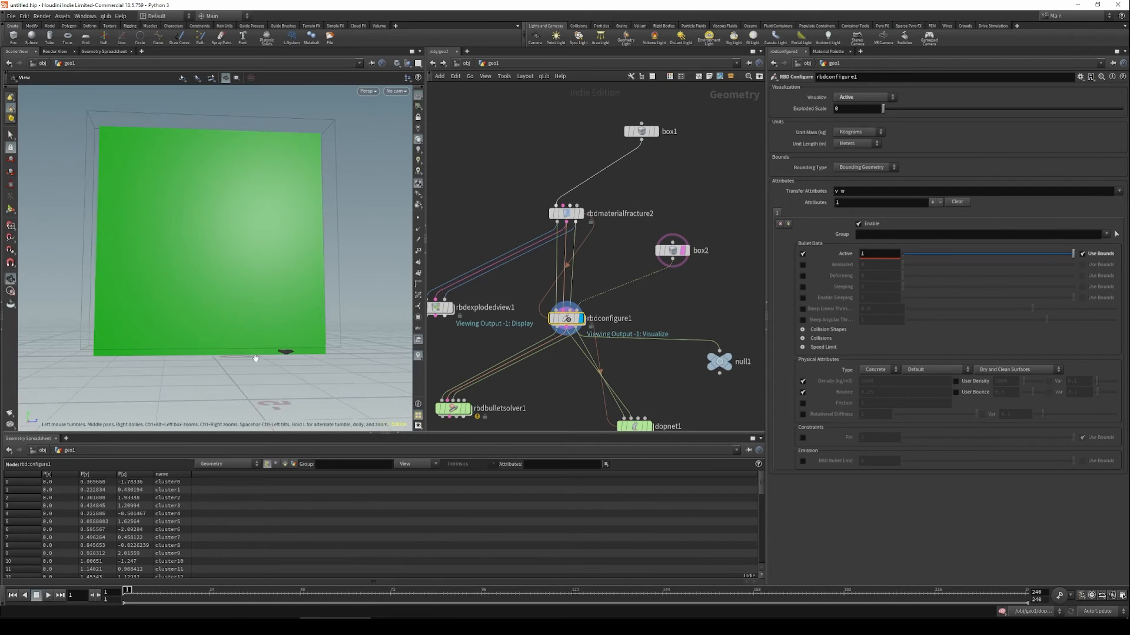
Raise box2 to a Y centre of about 2.75 and check the active pieces on rbdconfigure1.
click(673, 250)
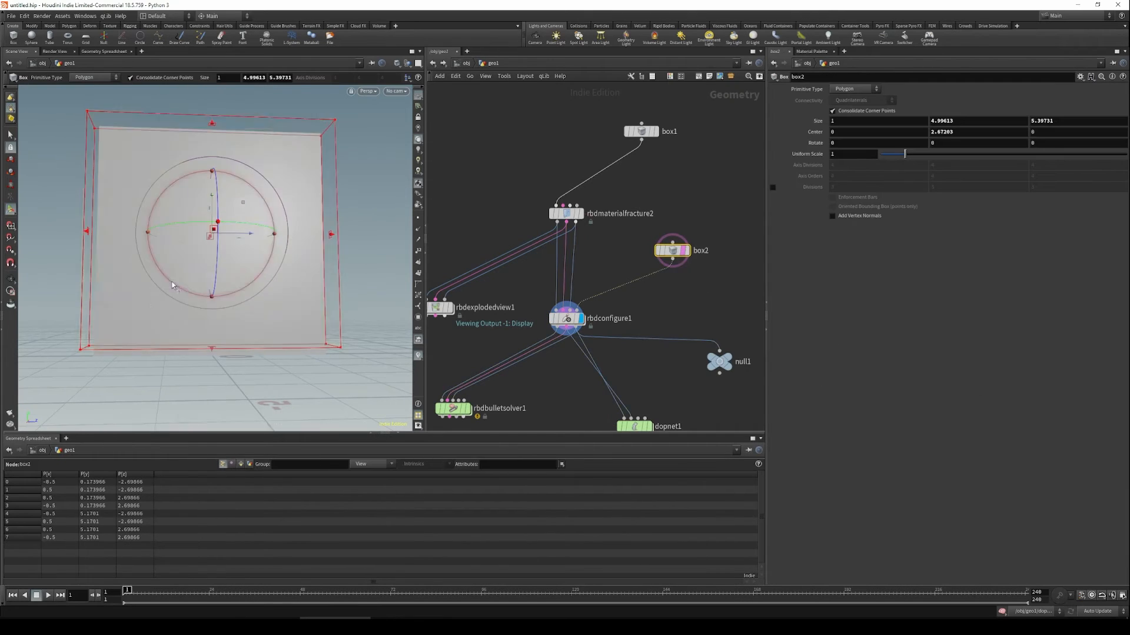
drag(211, 208, 211, 203)
drag(657, 298, 533, 351)
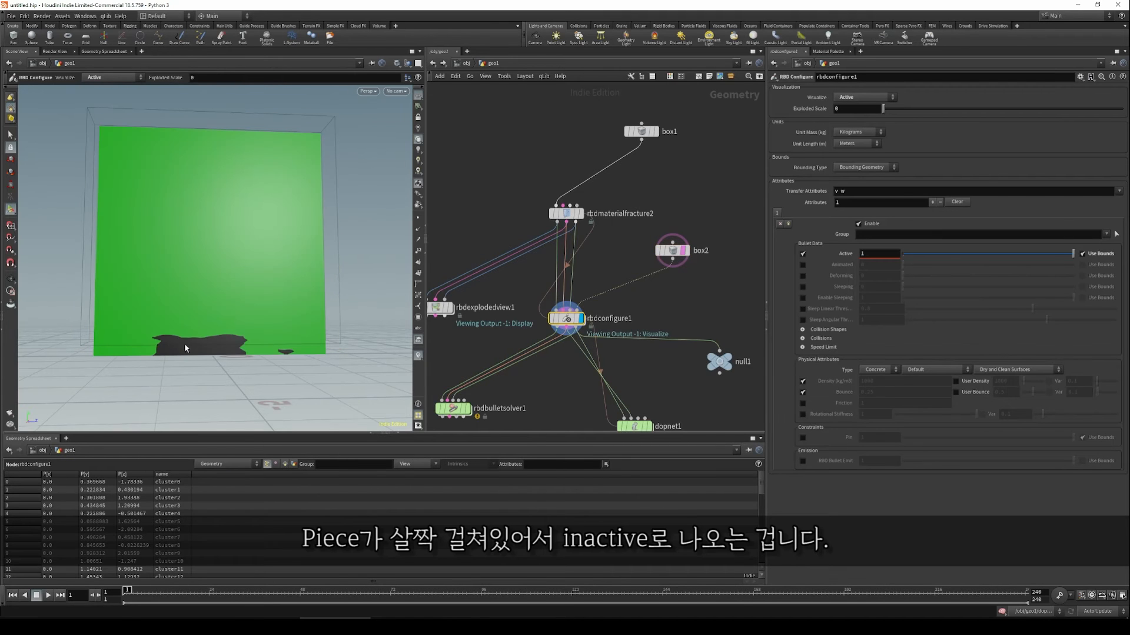
Raise box2 slightly further to exclude more pieces along the wall's base, and inspect rbdconfigure1's Active visualization.
click(671, 250)
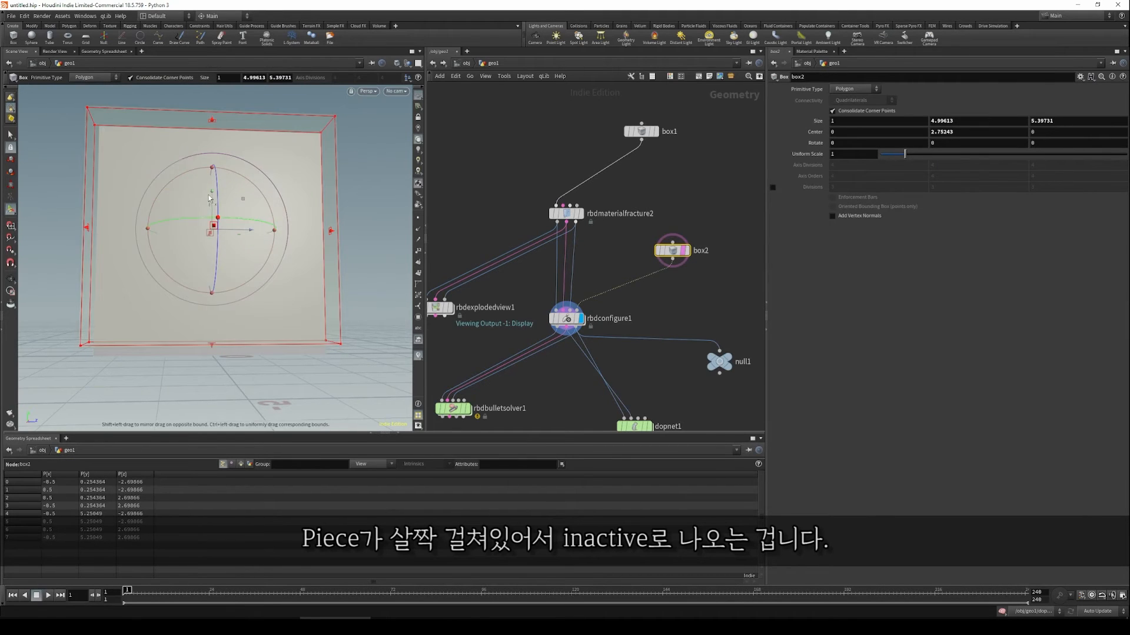
drag(212, 194, 212, 189)
drag(638, 301, 533, 344)
key(Escape)
drag(213, 341, 266, 345)
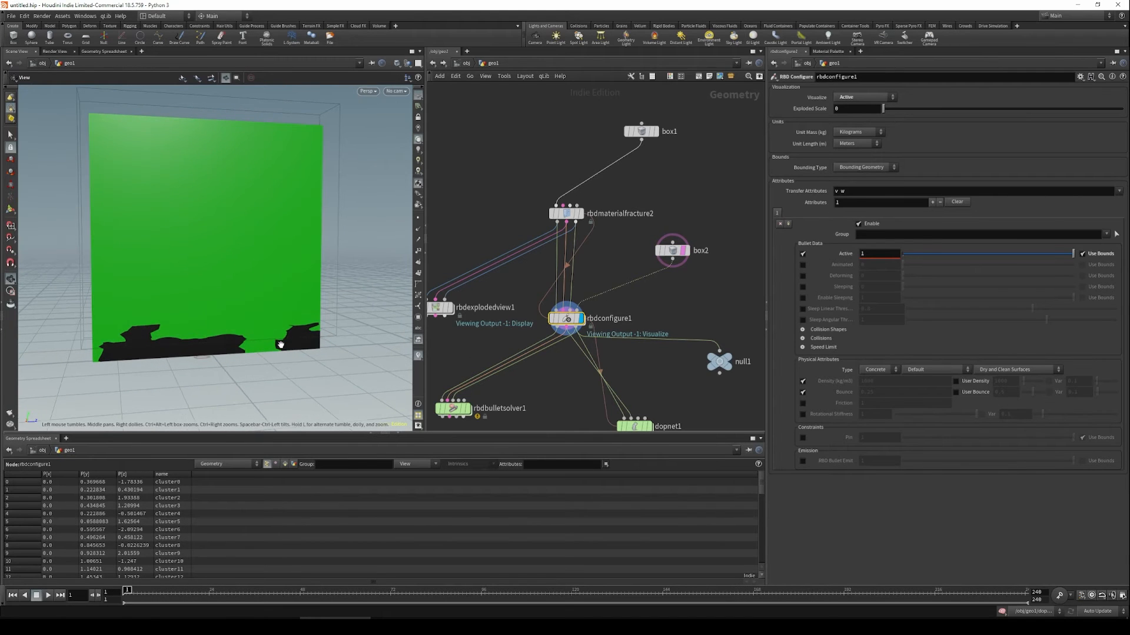
mouse_move(235, 260)
mouse_down()
mouse_move(315, 267)
mouse_move(218, 270)
mouse_move(250, 266)
mouse_up()
scroll(250, 266, down, 4)
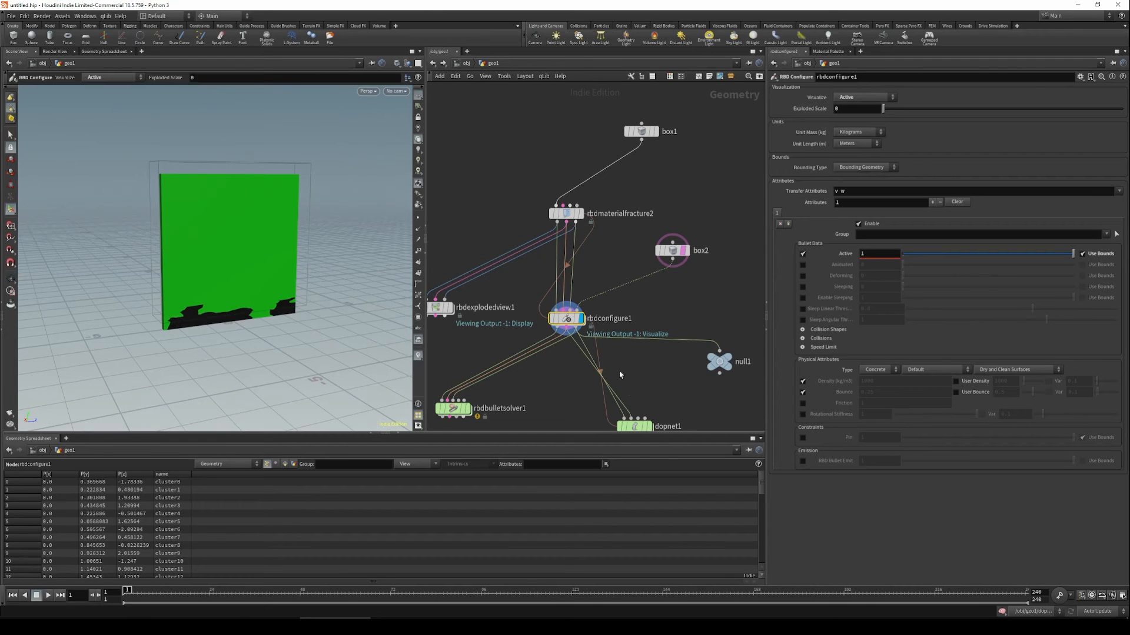
Open the dopnet1 network.
middle_drag(659, 382, 649, 284)
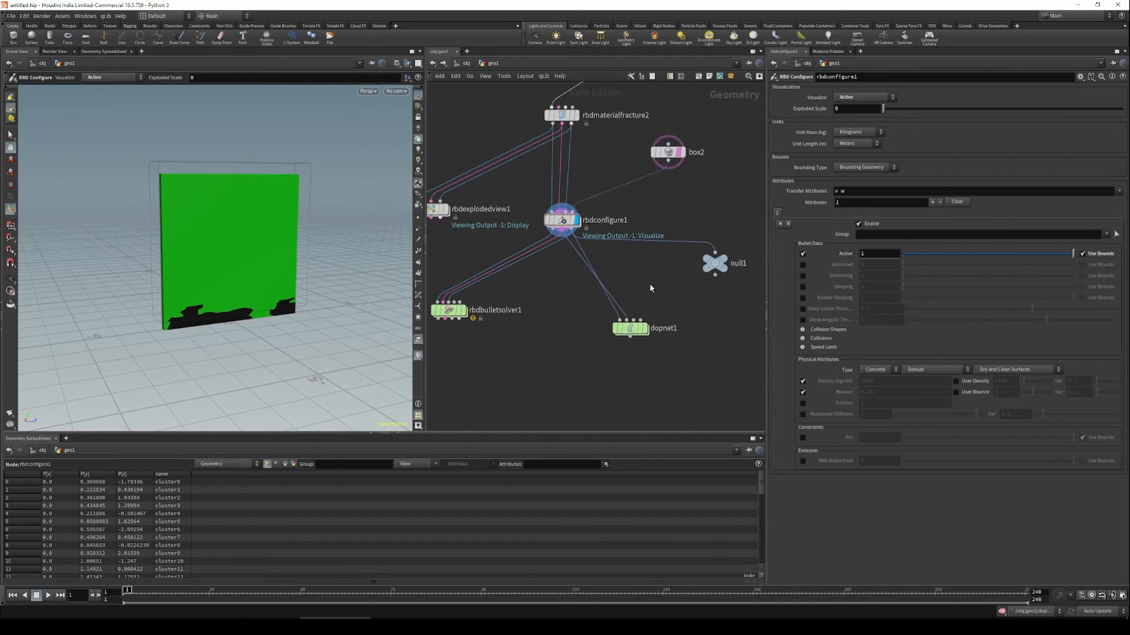
double_click(631, 330)
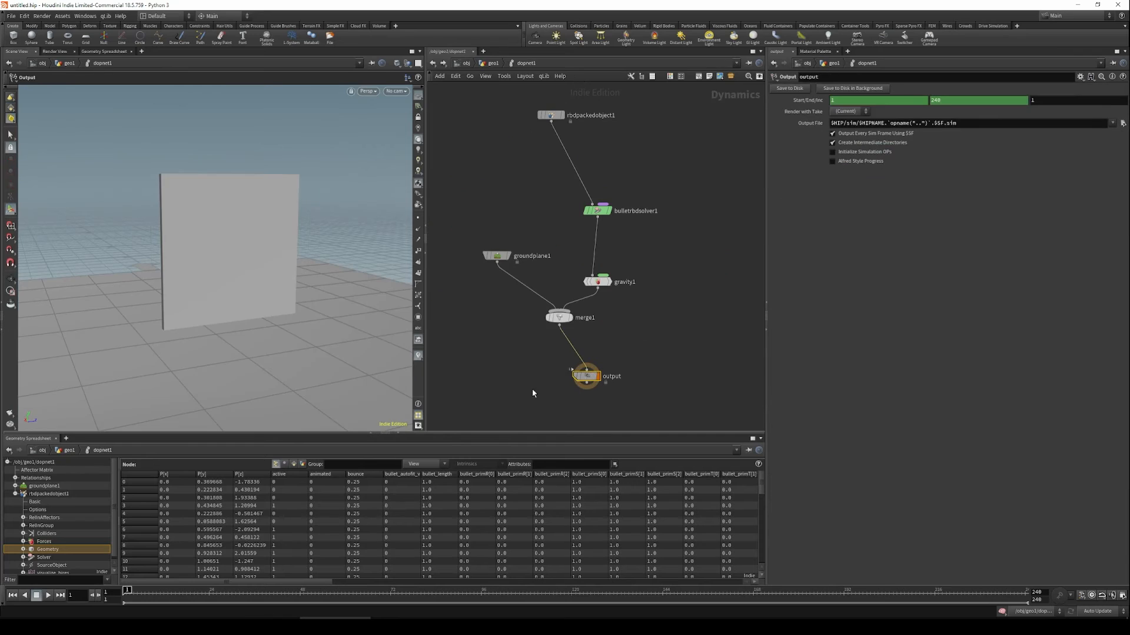
Play the dopnet1 simulation to check how the wall collapses, and rewind to the first frame.
key(Up)
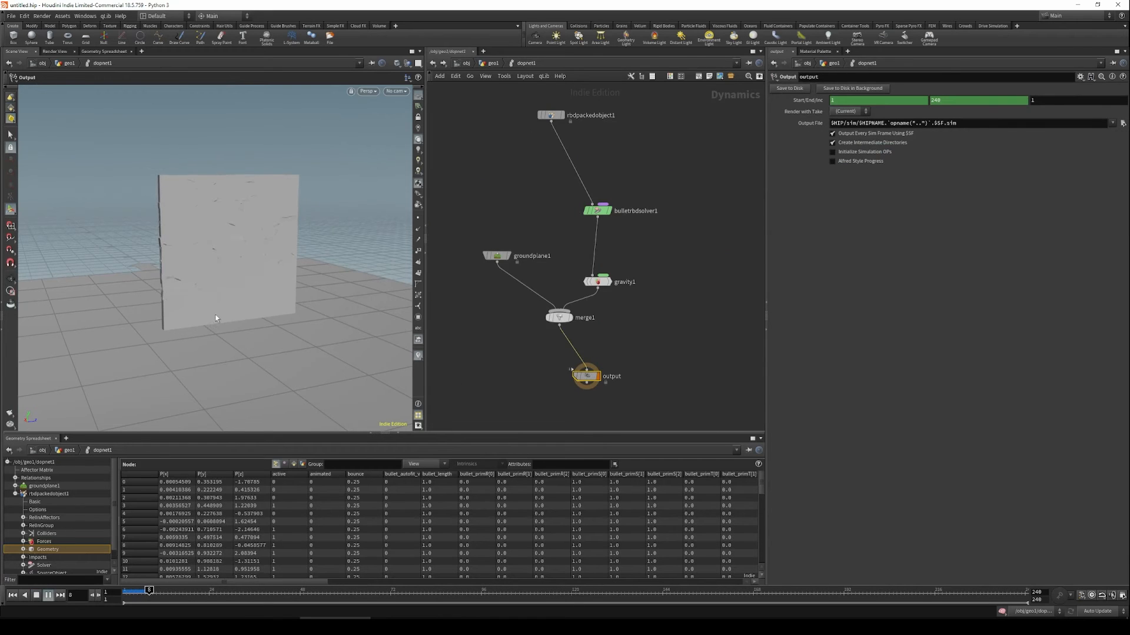
key(ctrl+Up)
click(498, 367)
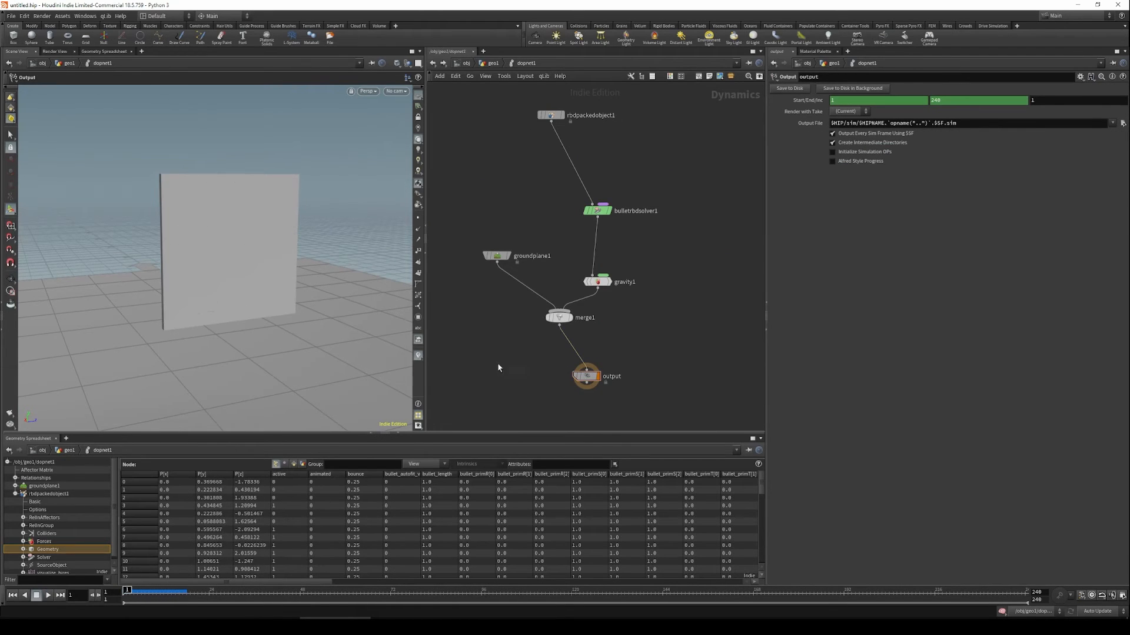
Return to geo1 and raise box2 to a Y centre of about 5.36 so only the wall's upper pieces are inside it.
key(u)
click(669, 153)
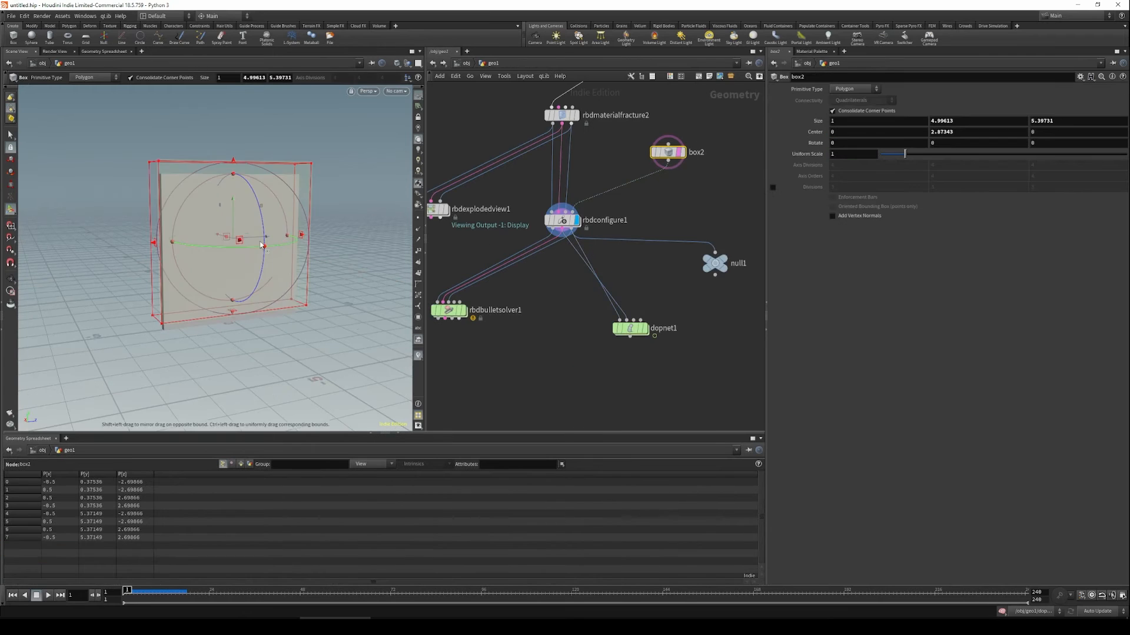
drag(232, 201, 242, 175)
key(ctrl+z)
alt+drag(327, 252, 389, 259)
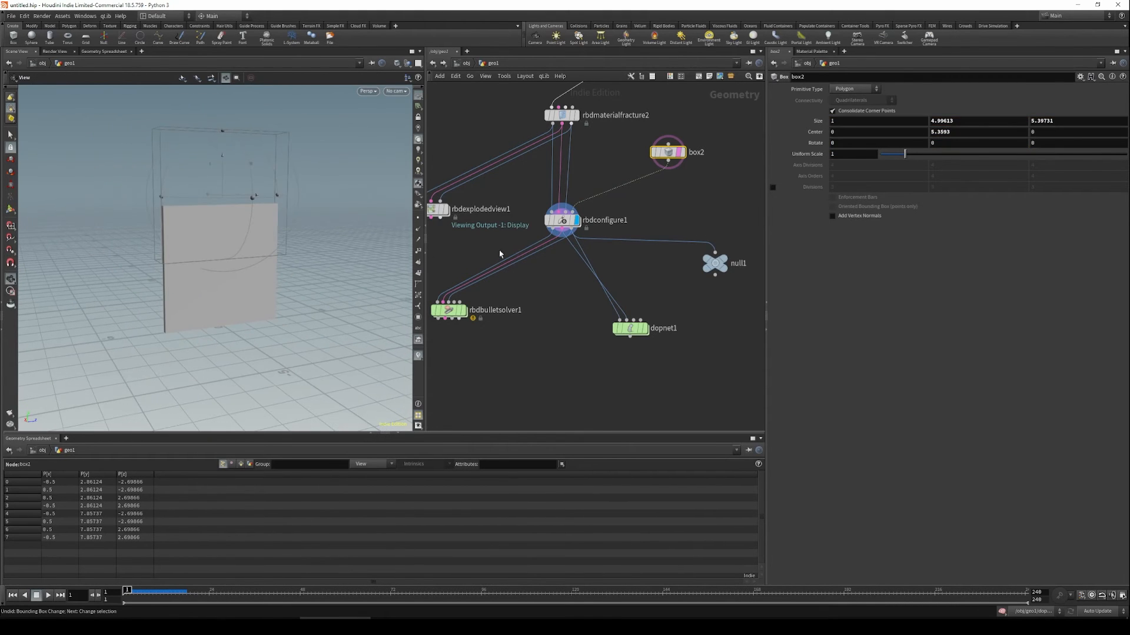
Open dopnet1, play the simulation to check the movement of the wall's upper pieces, and rewind to the first frame.
click(623, 329)
double_click(623, 330)
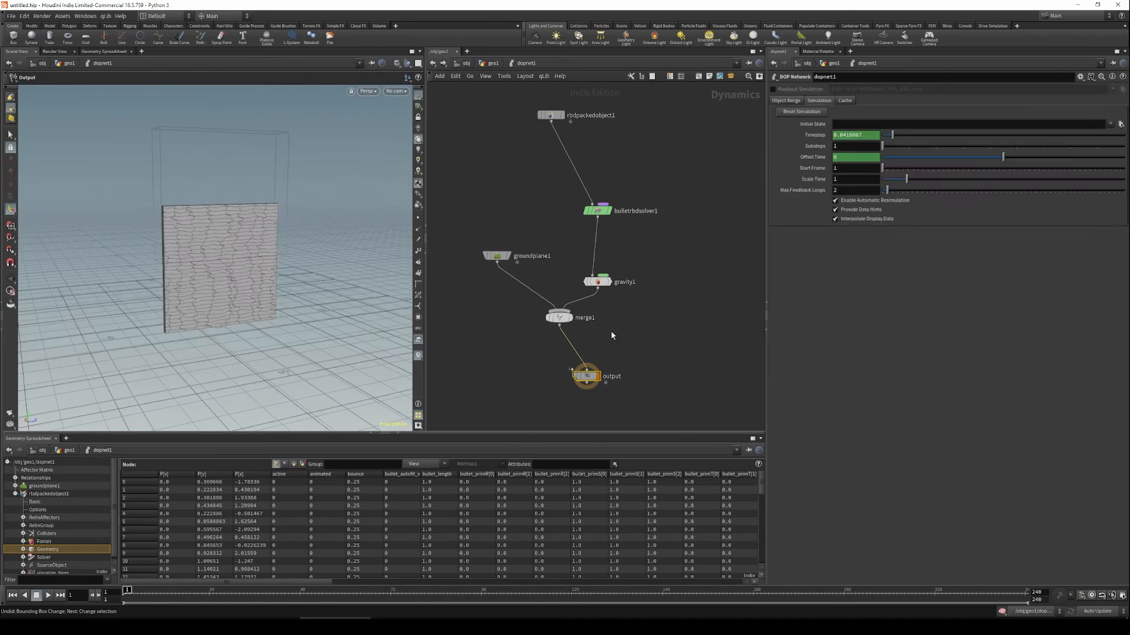
key(Up)
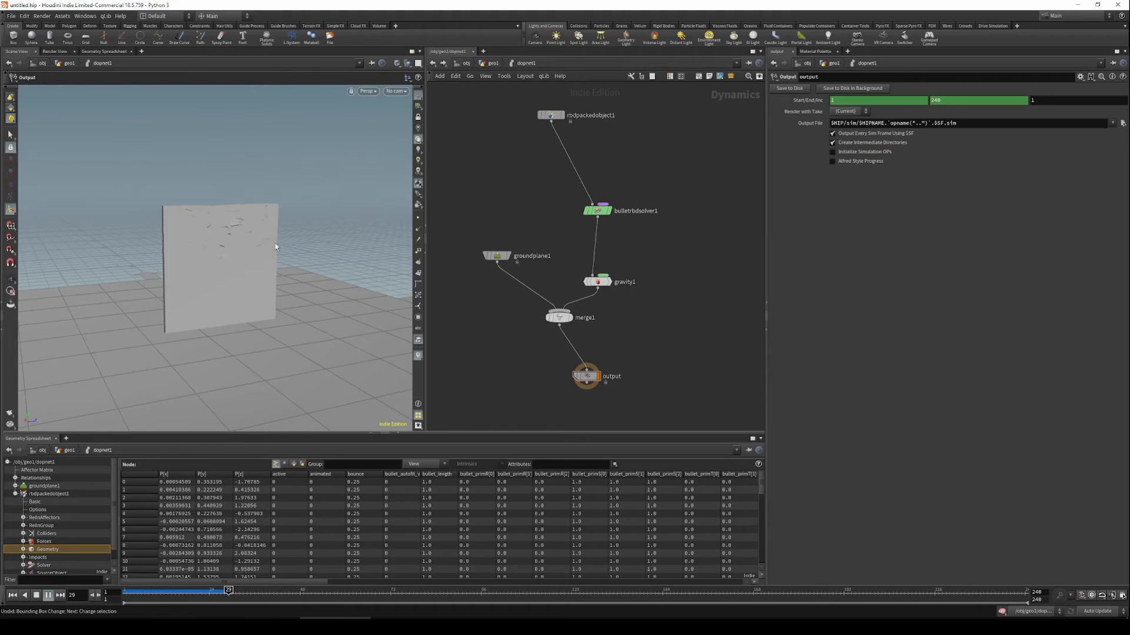
key(ctrl+Up)
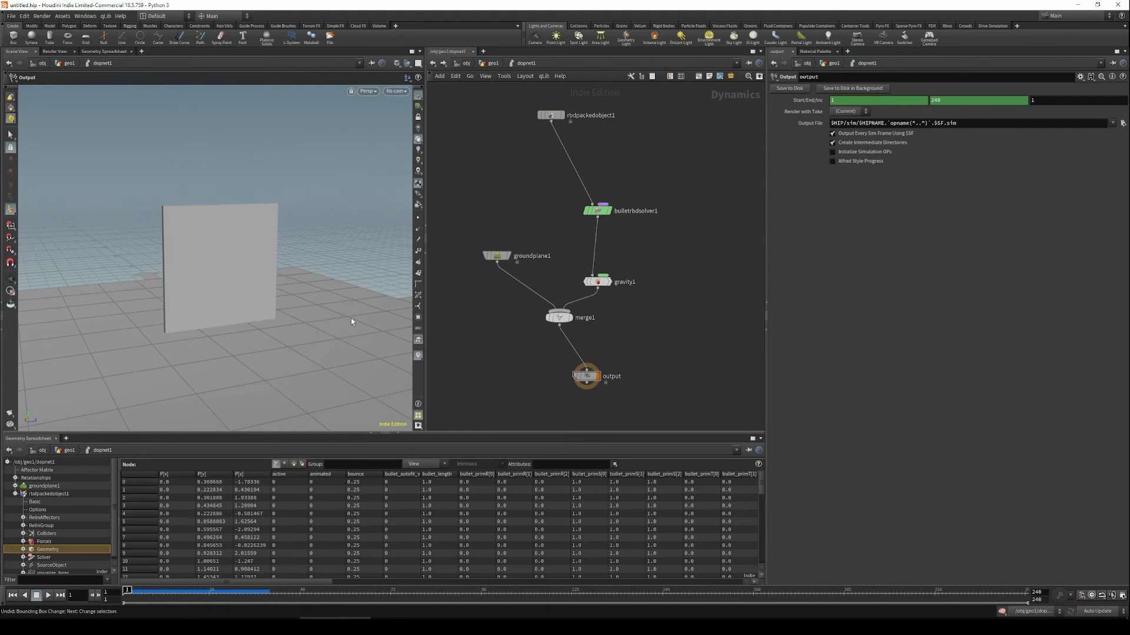
Return to geo1 and lower box2 to a Y centre of about 3.13 so only the base pieces stay outside it.
key(u)
drag(728, 208, 641, 118)
drag(219, 155, 213, 217)
key(Escape)
drag(342, 336, 262, 317)
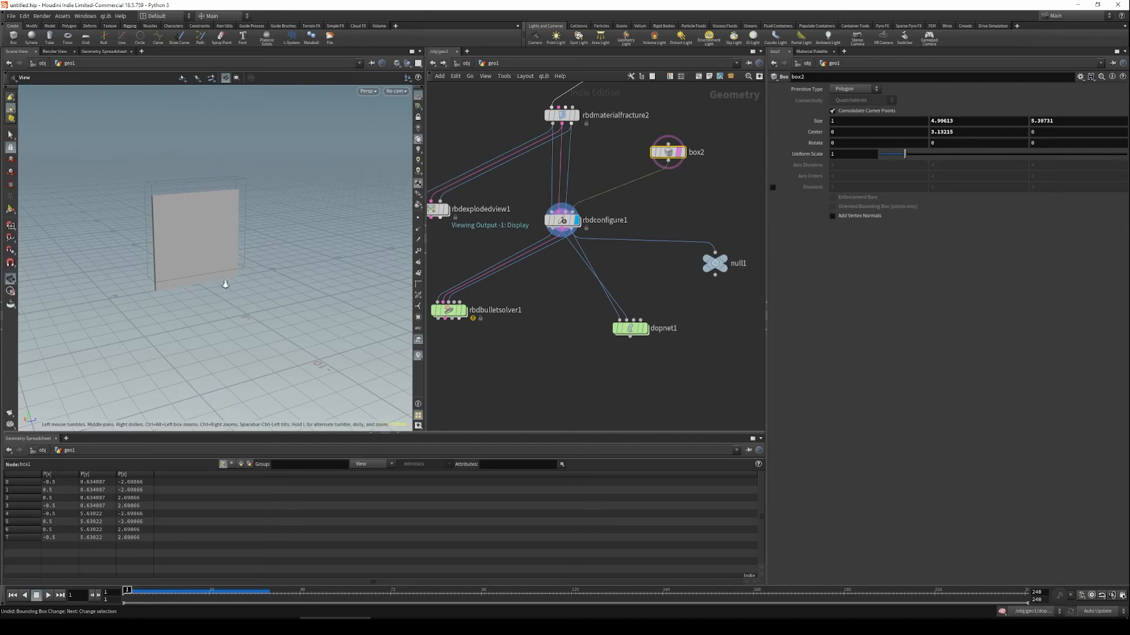
right_drag(226, 284, 287, 298)
middle_drag(287, 297, 280, 327)
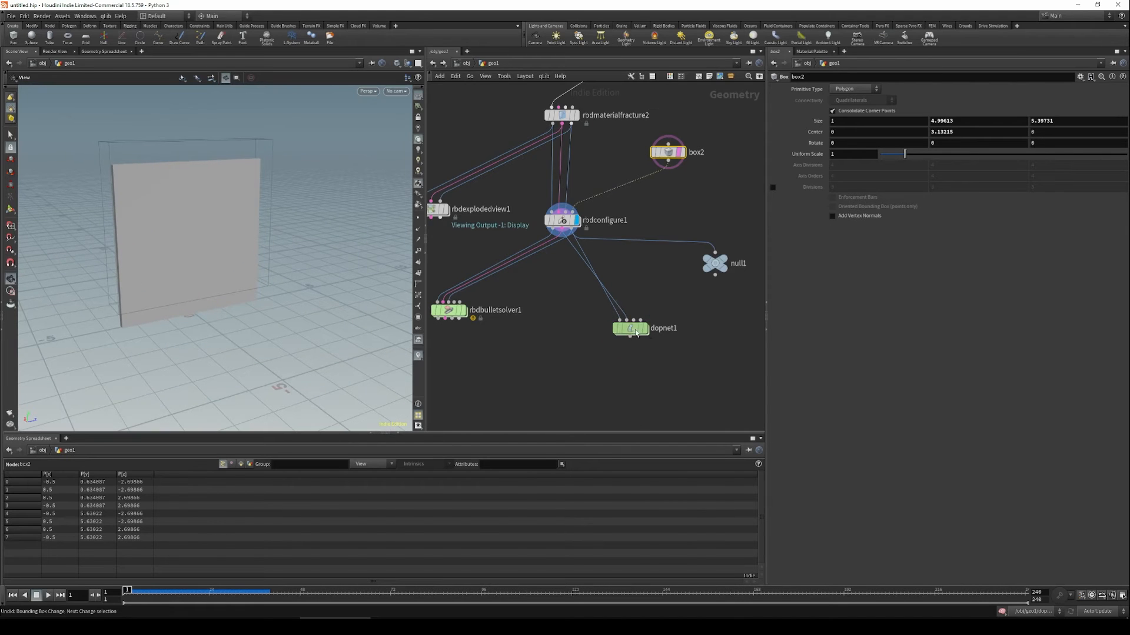
Simulate dopnet1 with the lowered bounding box and rewind to the first frame.
double_click(629, 329)
key(Up)
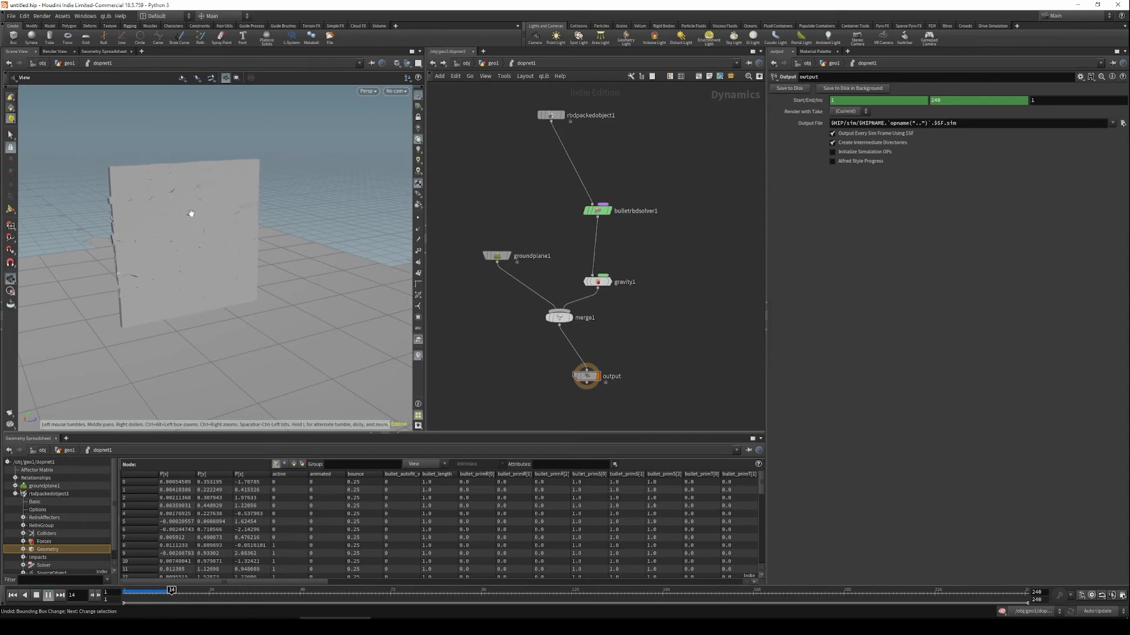
key(ctrl+Up)
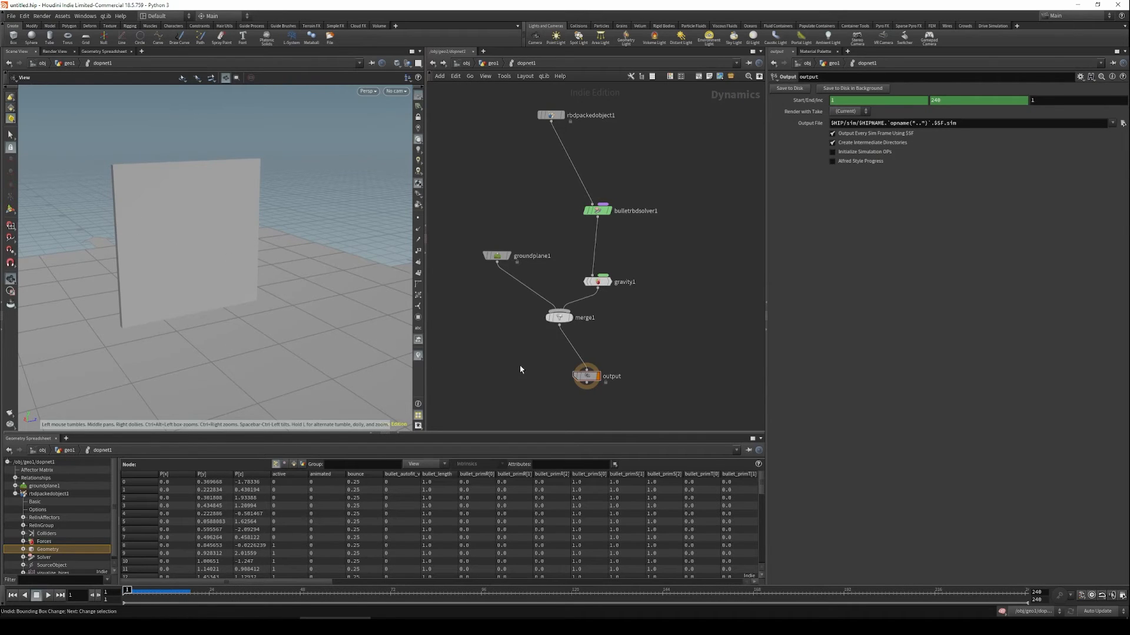
In geo1, wire rbdconfigure1's constraint output into null1, display it, and inspect the primitives' constraint_name attribute.
key(u)
drag(717, 262, 715, 279)
click(581, 238)
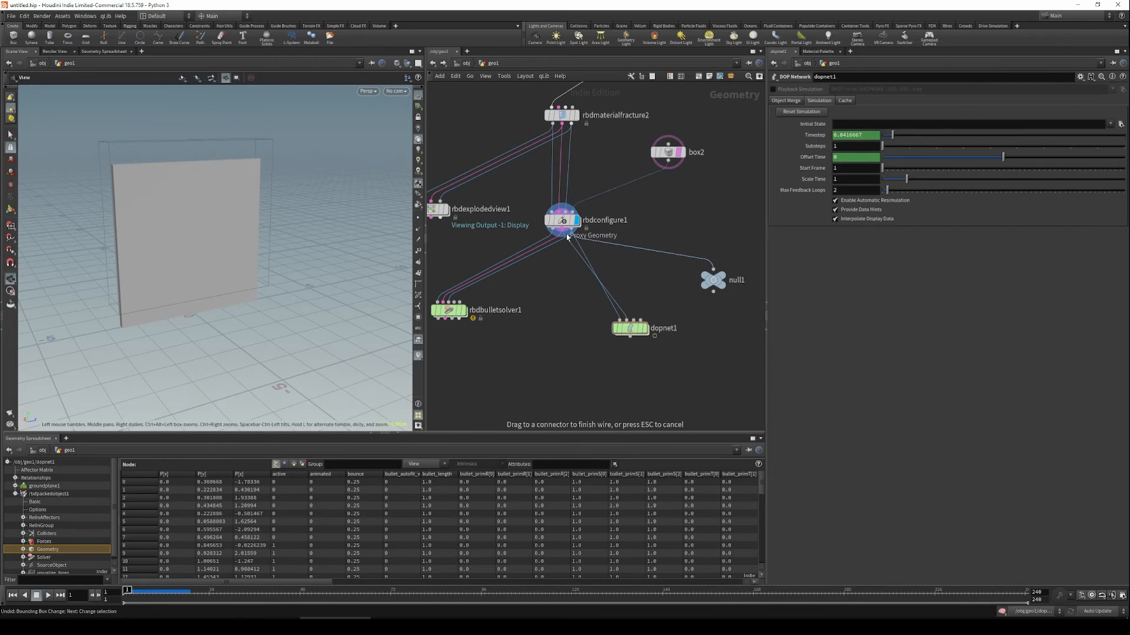
click(714, 270)
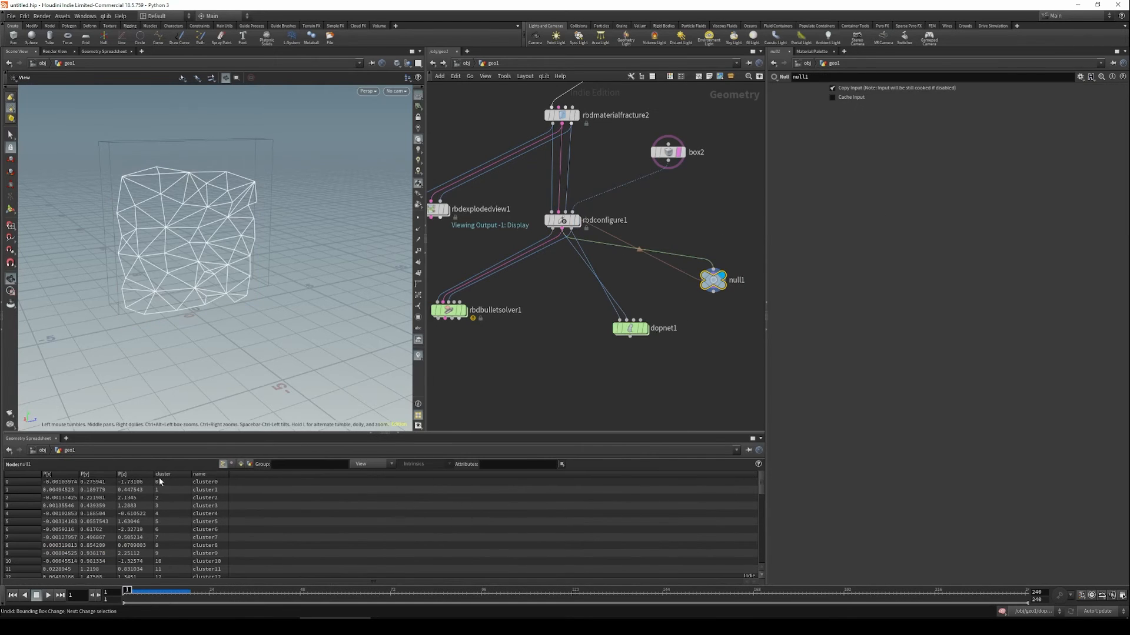
click(241, 464)
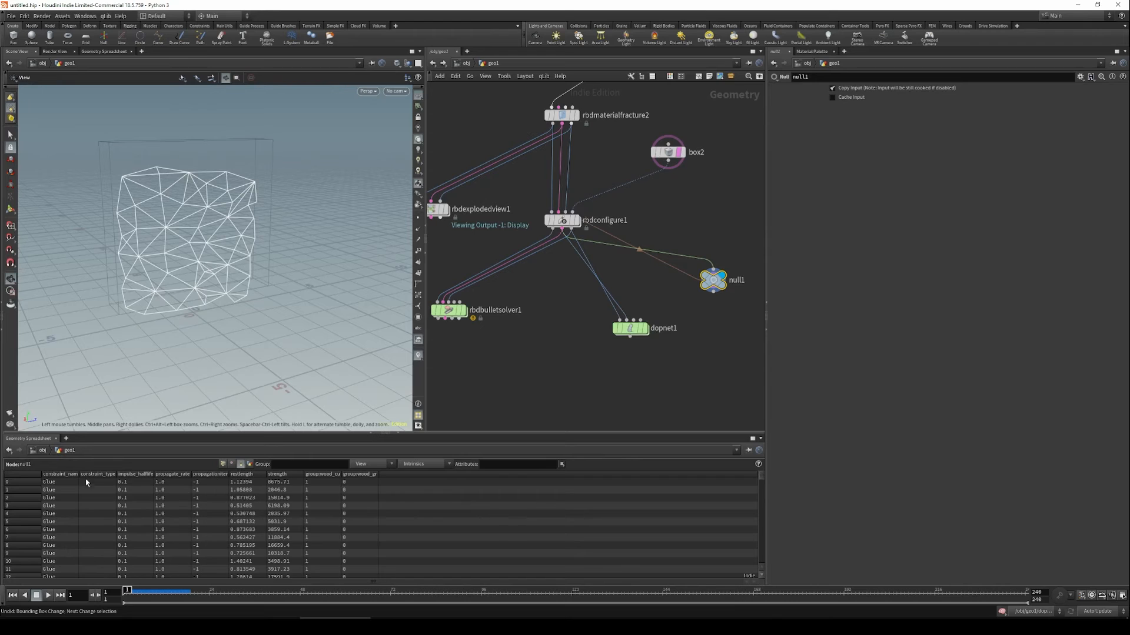
mouse_move(79, 473)
mouse_down()
mouse_move(134, 473)
mouse_move(93, 473)
mouse_up()
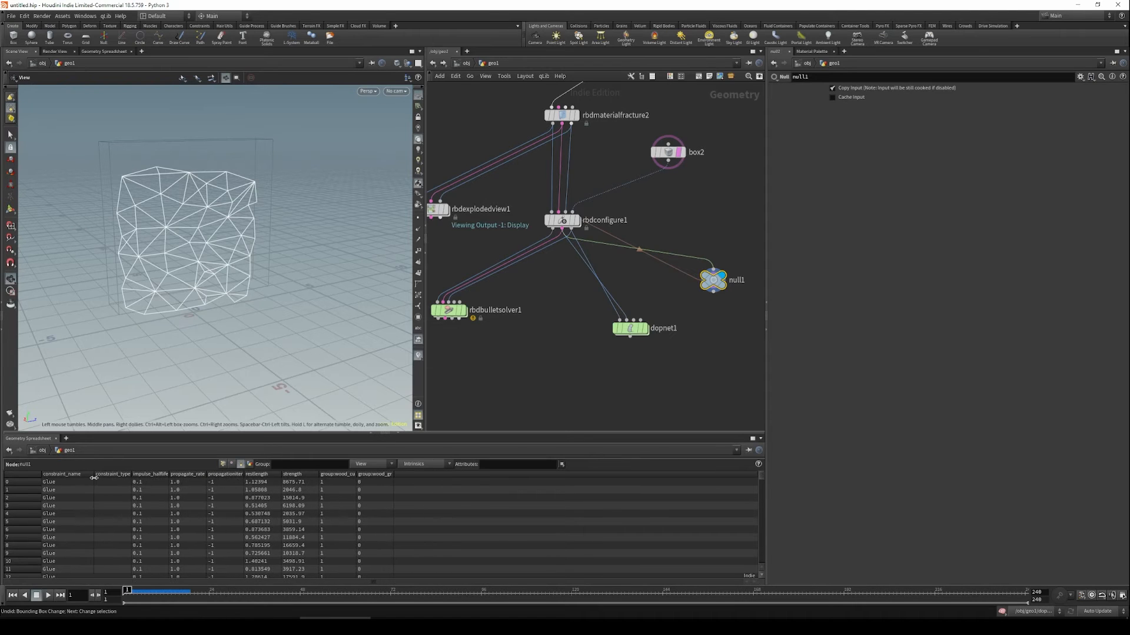
Insert a Constraint Network node between bulletrbdsolver1 and gravity1 inside dopnet1.
click(644, 380)
double_click(630, 329)
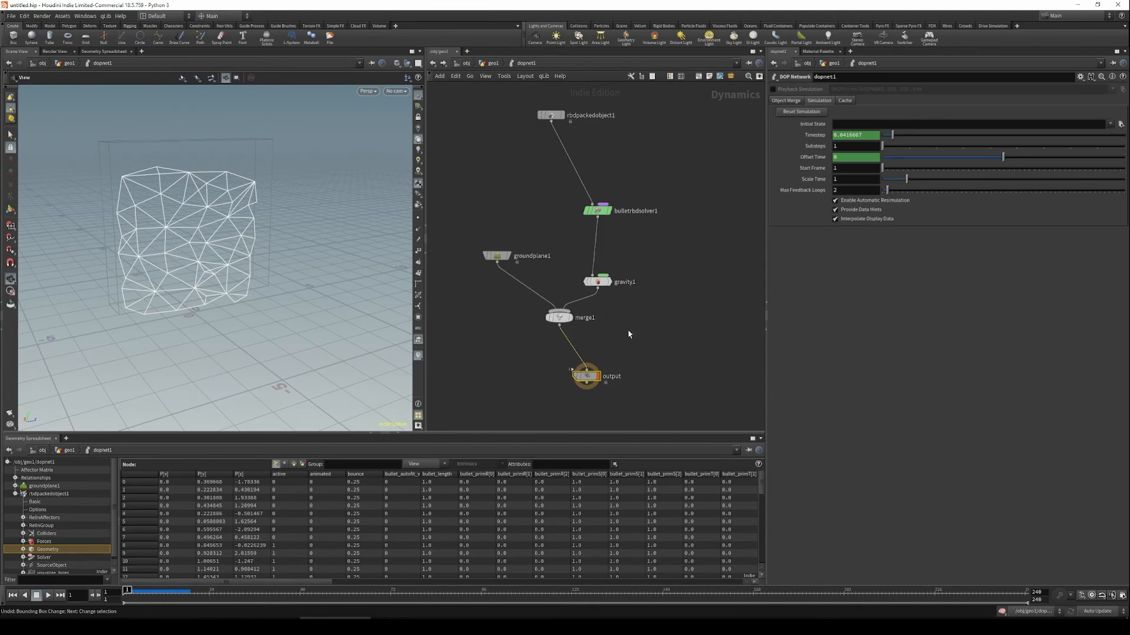
key(Tab)
text(constra)
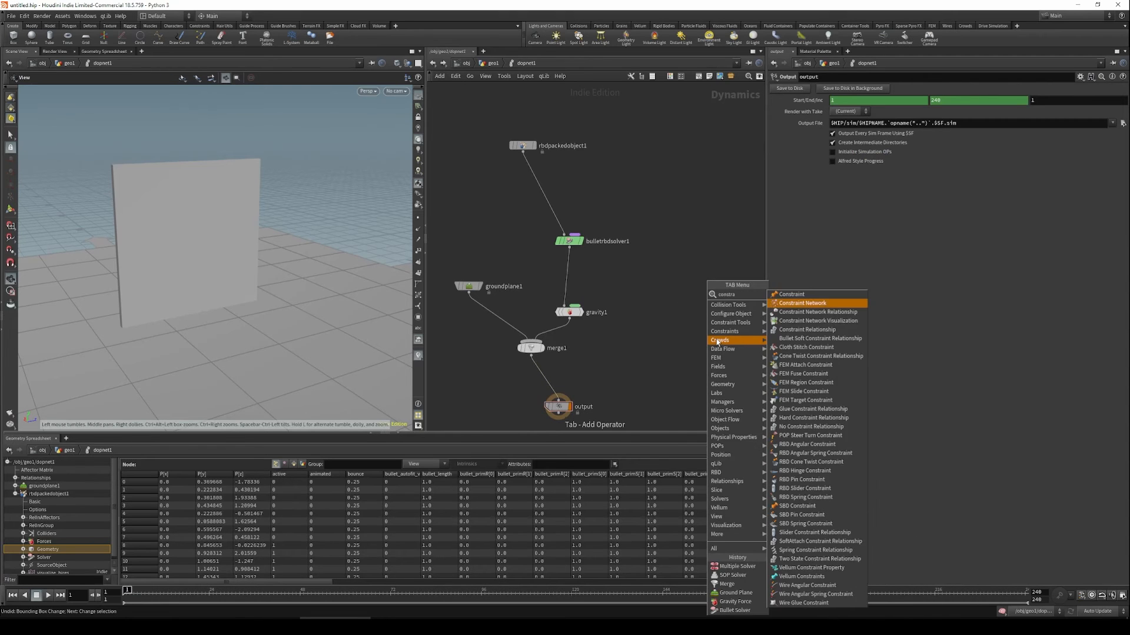
key(Return)
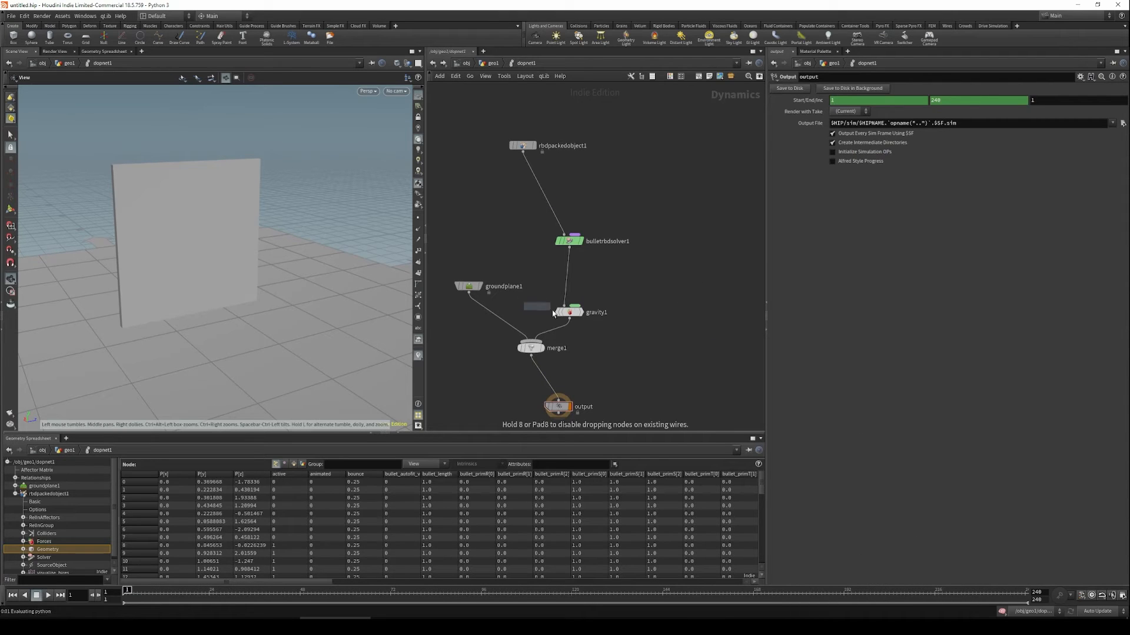
click(599, 260)
drag(600, 261, 633, 277)
Add a Glue Constraint Relationship node and wire it into constraintnetwork1's second input.
key(Tab)
text(glue)
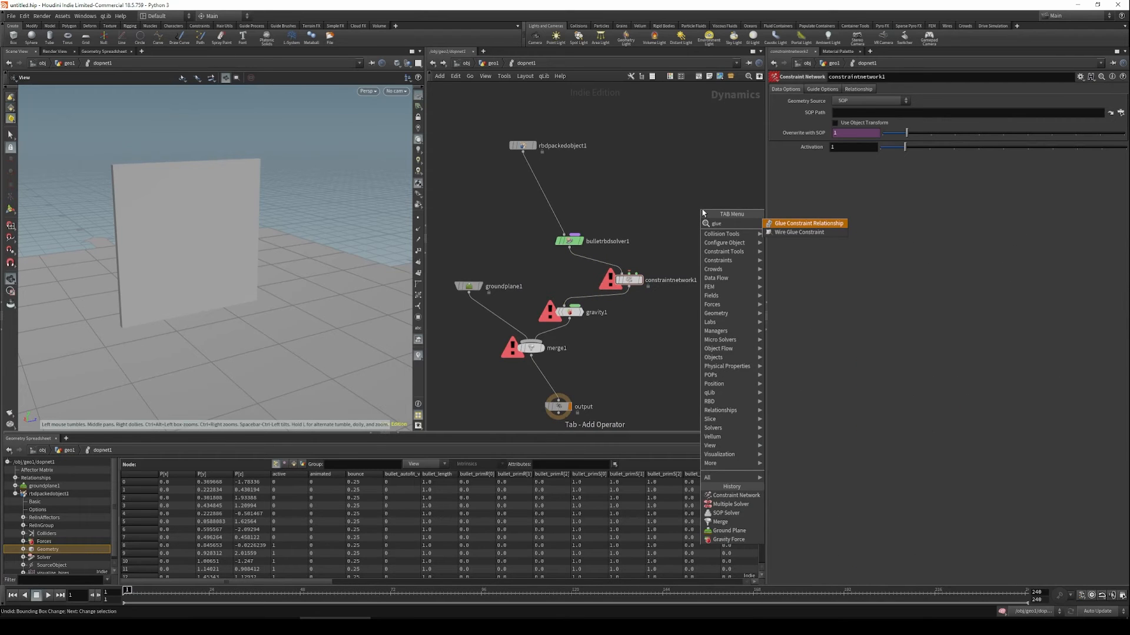
key(Return)
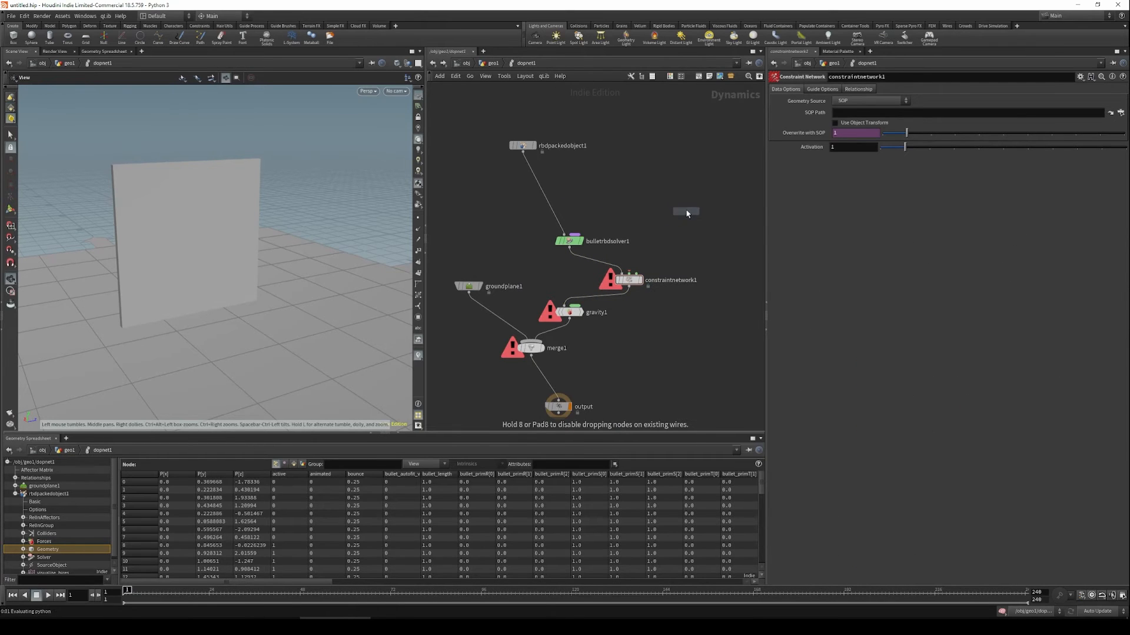
click(686, 221)
drag(682, 217, 632, 272)
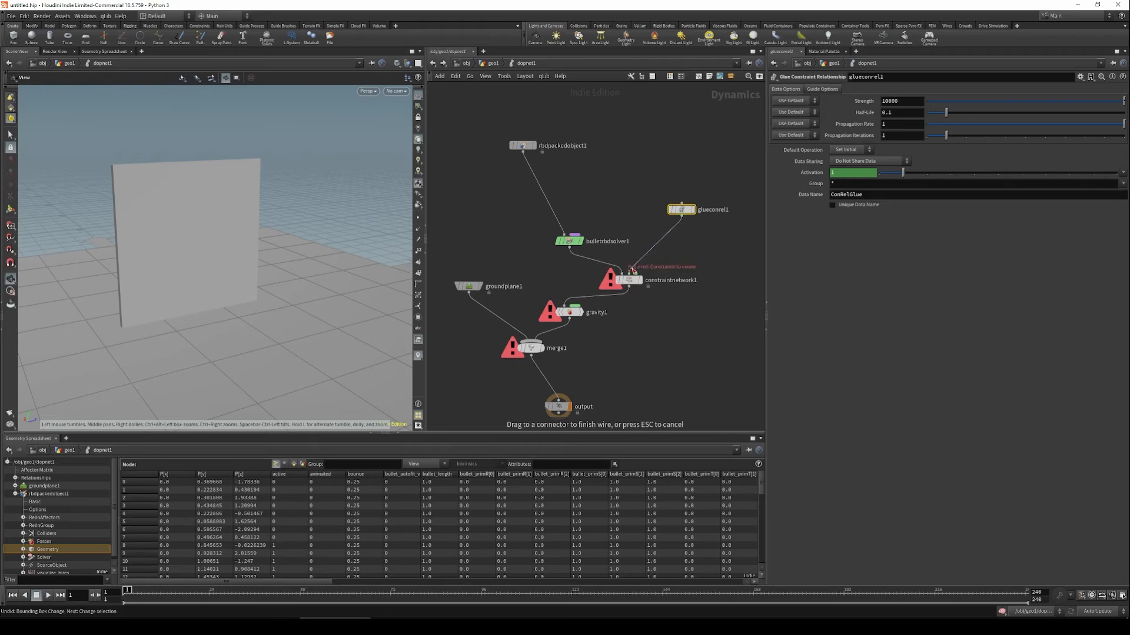
Set constraintnetwork1's Geometry Source to Second Context Geometry and the glue relationship's Data Name to Glue.
click(880, 106)
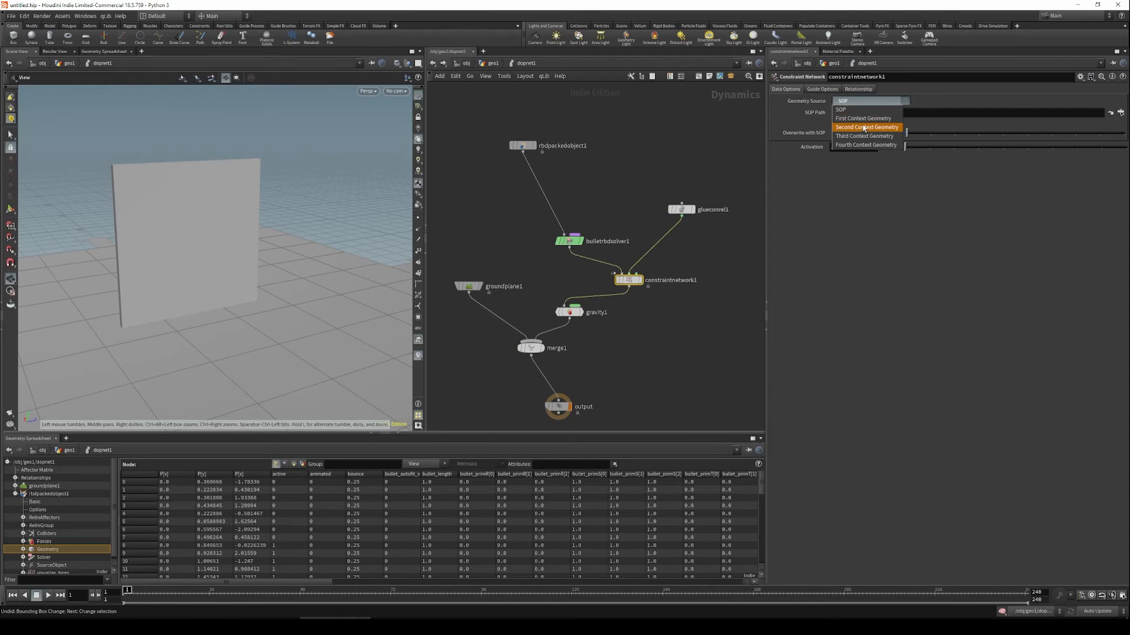
click(866, 128)
click(681, 209)
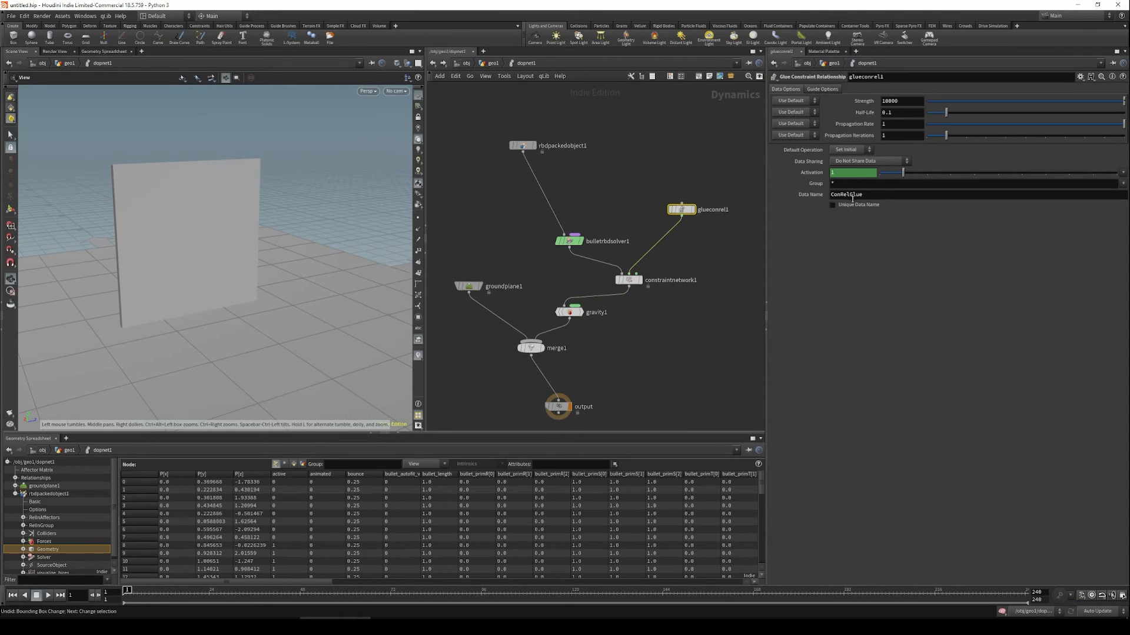
drag(849, 194, 830, 195)
click(707, 318)
middle_drag(653, 325, 676, 313)
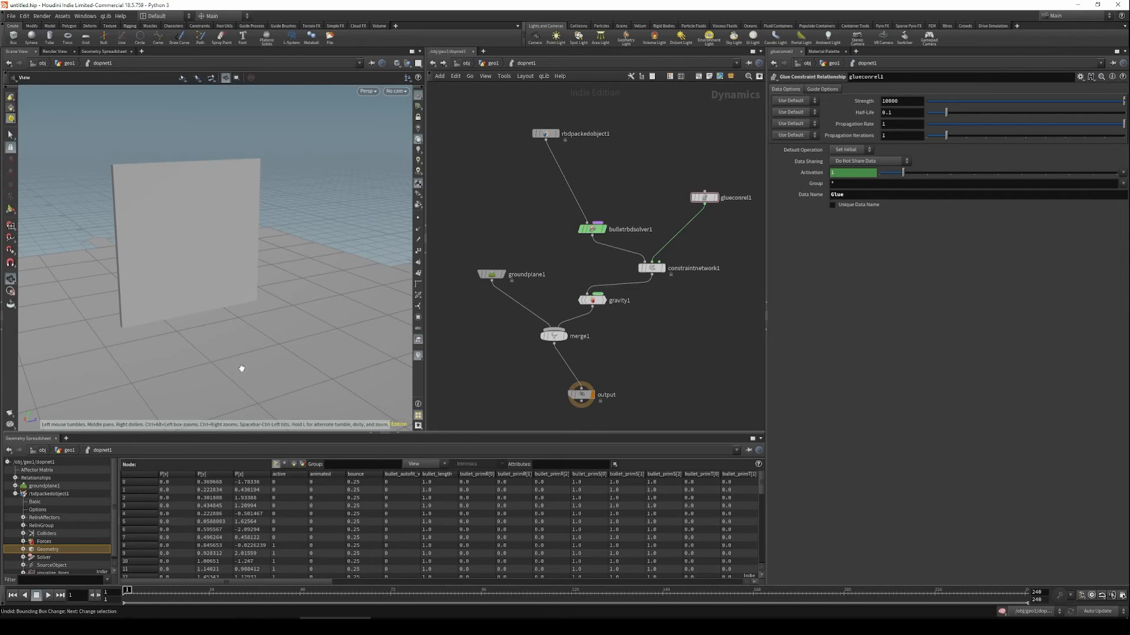
Play the simulation with the glue constraints, examine the wall from several angles, and rewind to the first frame.
key(Up)
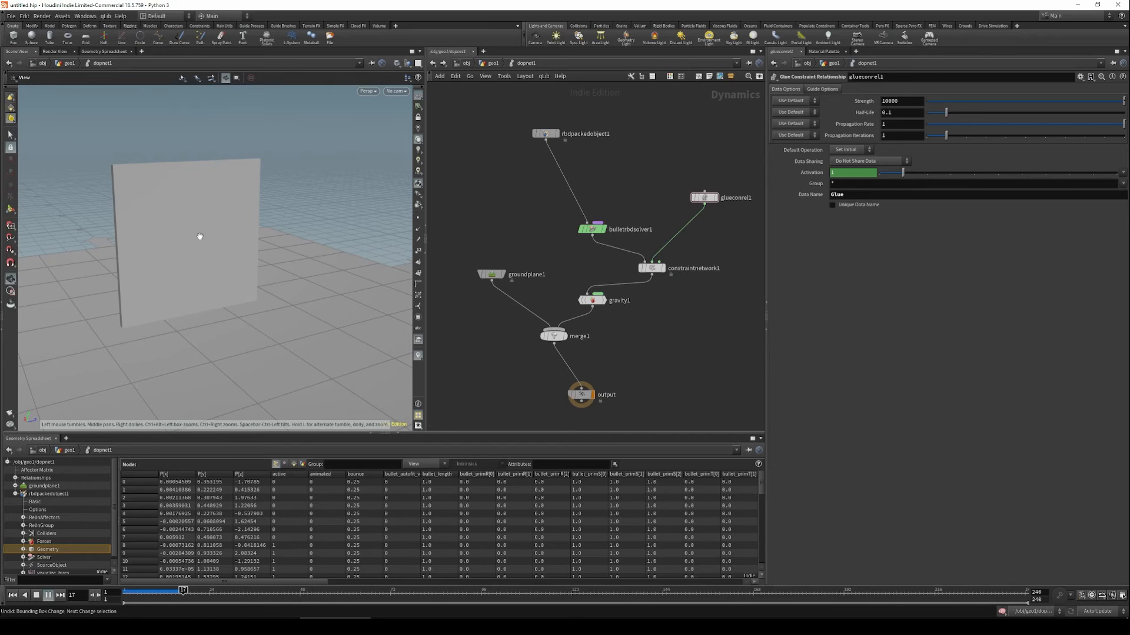
key(Up)
mouse_move(213, 267)
mouse_down()
mouse_move(201, 268)
mouse_move(229, 257)
mouse_up()
right_drag(230, 258, 280, 265)
middle_drag(257, 295, 280, 318)
key(ctrl+Left)
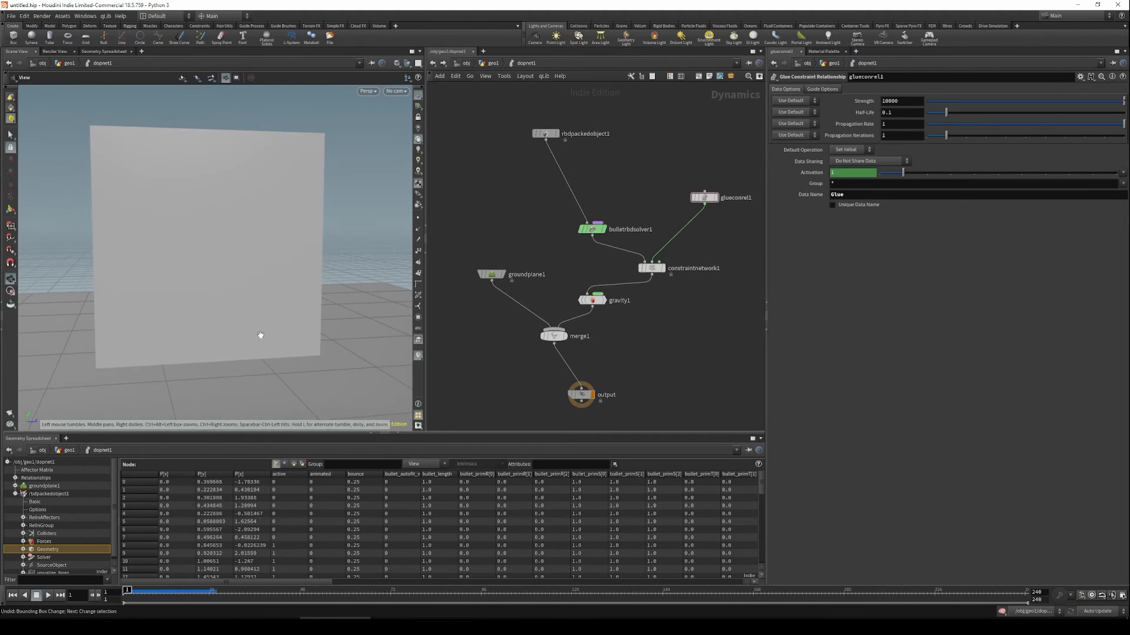
drag(249, 323, 267, 326)
right_drag(267, 326, 187, 345)
middle_drag(205, 345, 229, 323)
drag(229, 323, 243, 328)
Return to geo1, rewire null1 to rbdconfigure1's fractured geometry output, and move null1 closer to it.
key(u)
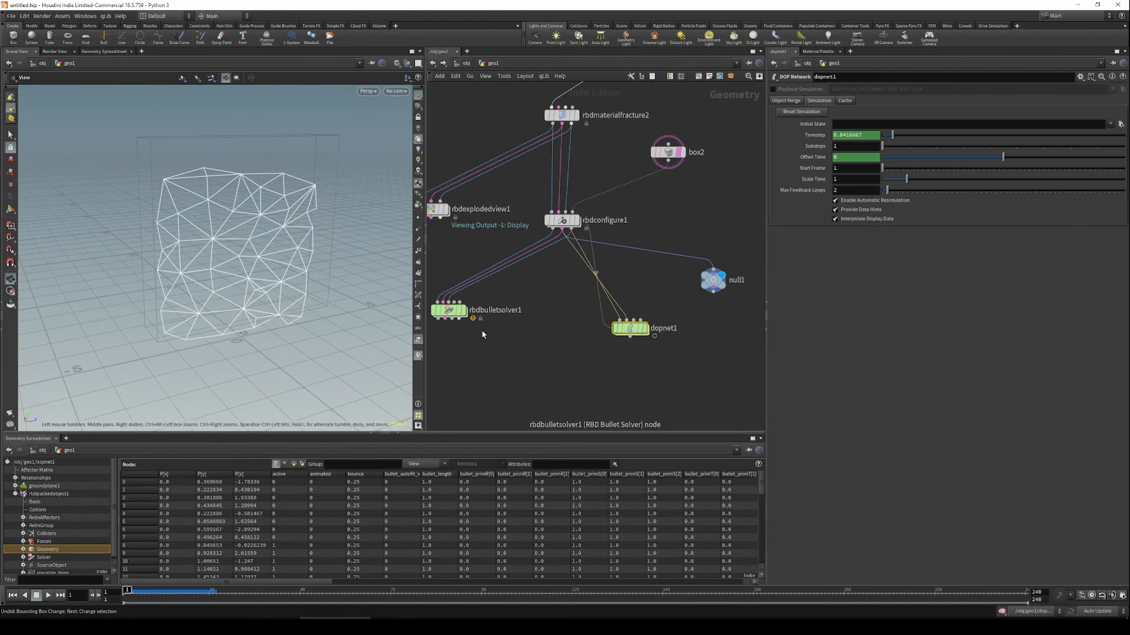
drag(630, 251, 549, 228)
right_drag(248, 281, 212, 282)
drag(212, 282, 260, 296)
middle_drag(660, 373, 598, 380)
scroll(596, 377, down, 4)
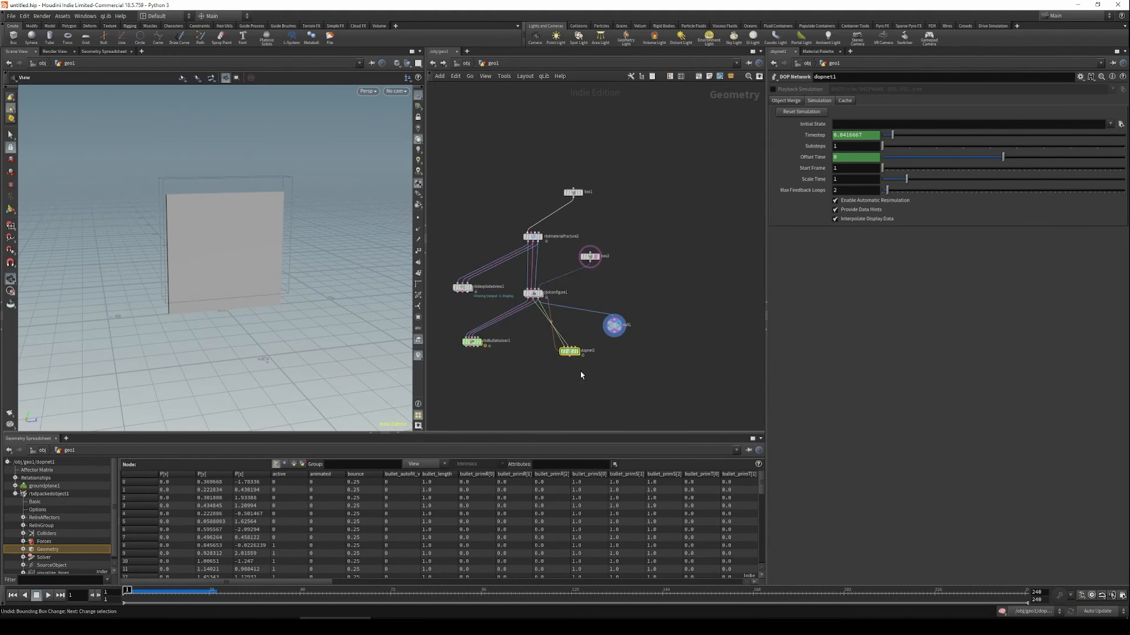
drag(614, 325, 589, 316)
Add a Platonic Solids node in open space beside the geo1 network.
key(Tab)
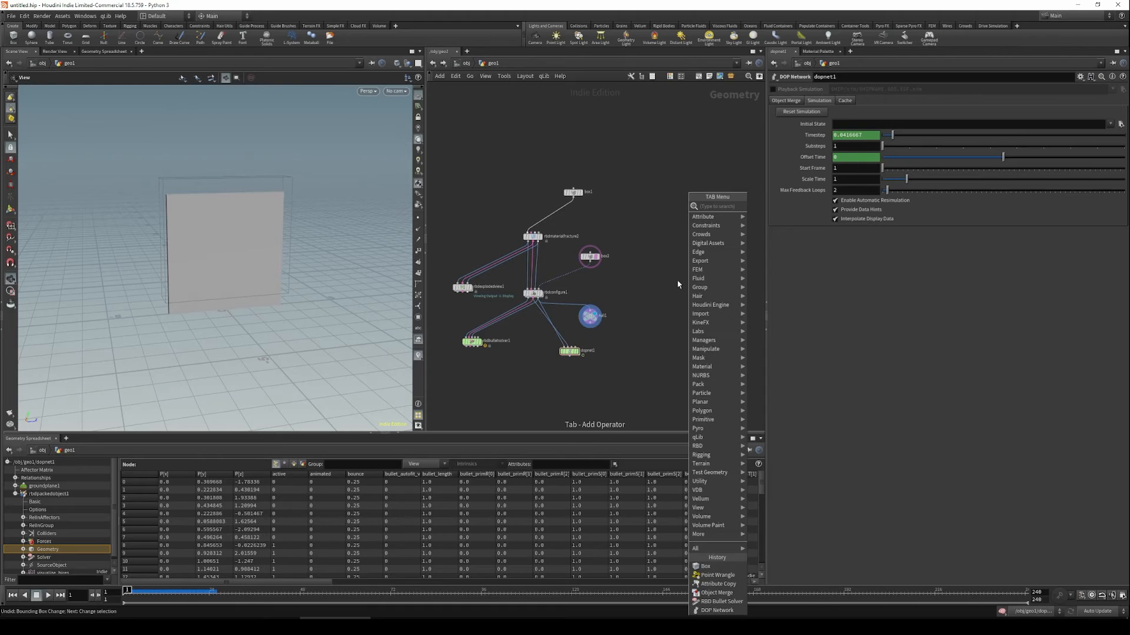
click(527, 180)
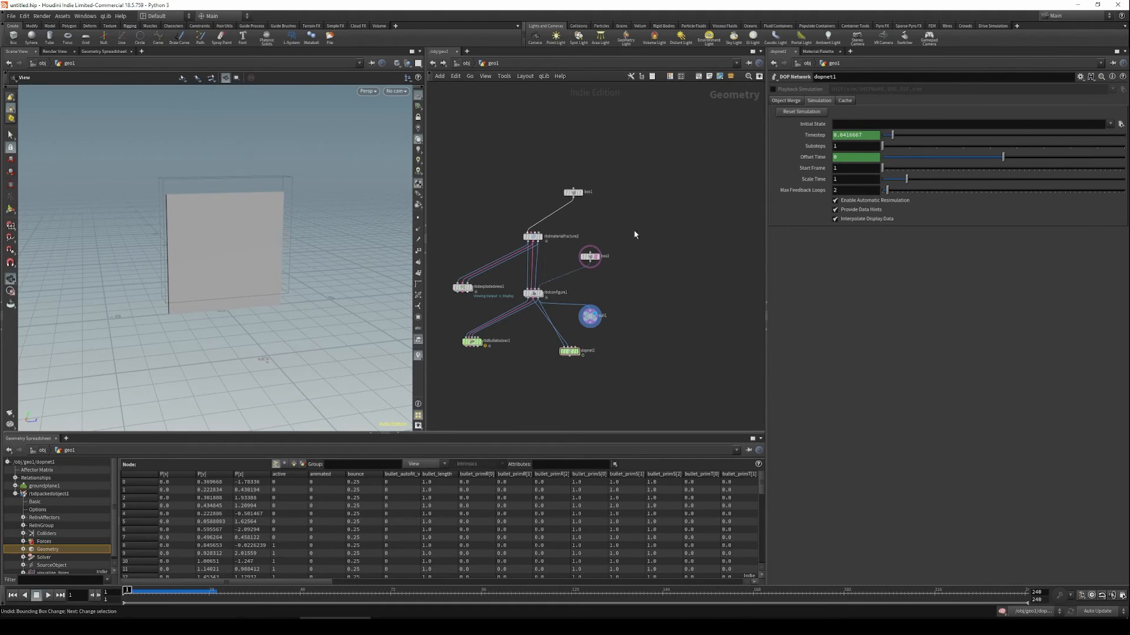
click(573, 192)
key(r)
key(Tab)
text(p)
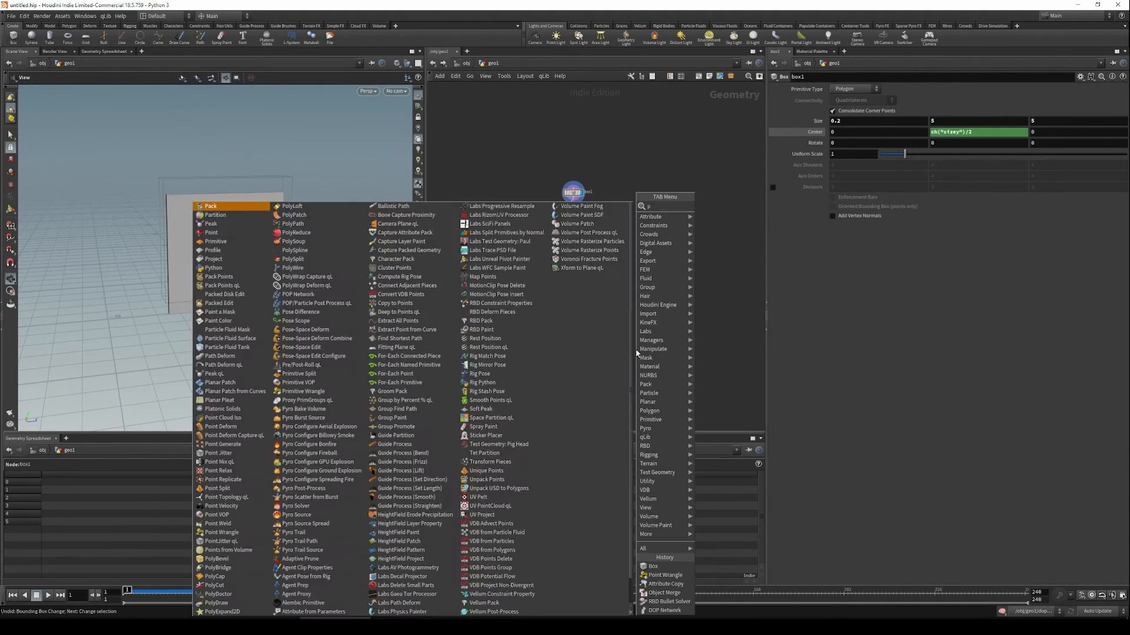
text(la)
key(Down)
key(Down)
key(Down)
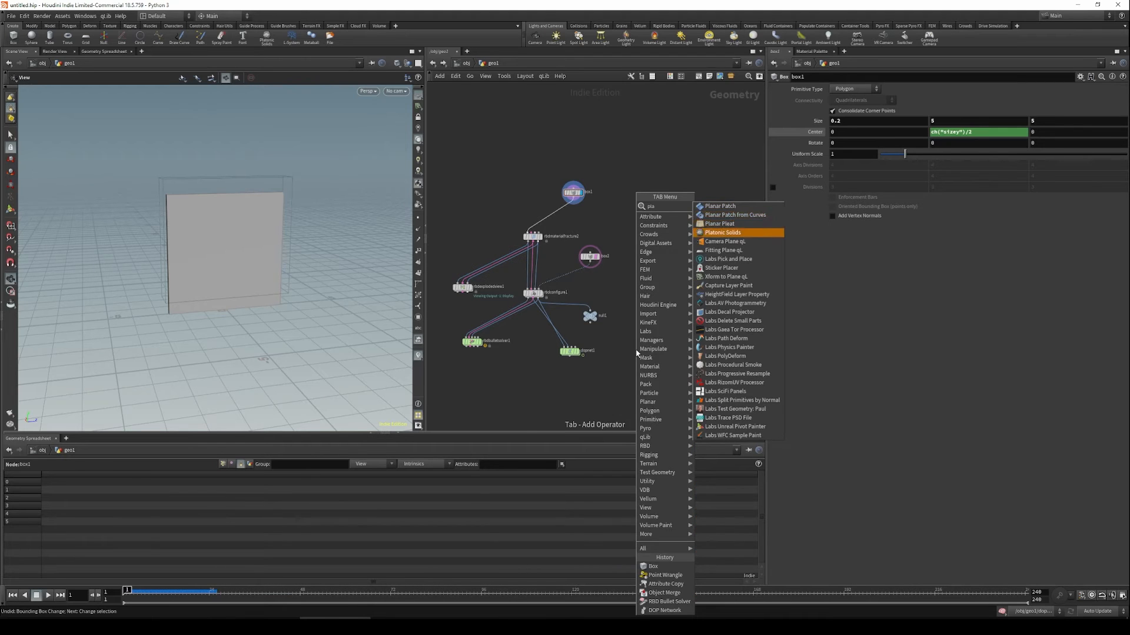
key(Return)
click(663, 281)
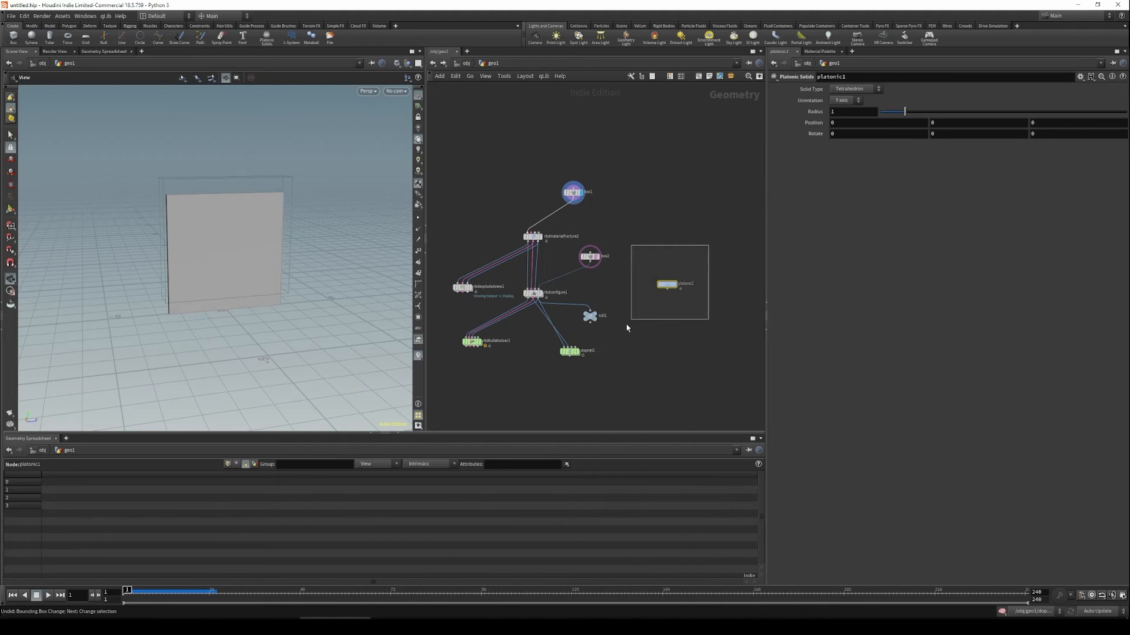
Display the new platonic solid, set its Solid Type to Utah Teapot, and activate its viewport handle.
click(877, 89)
click(846, 154)
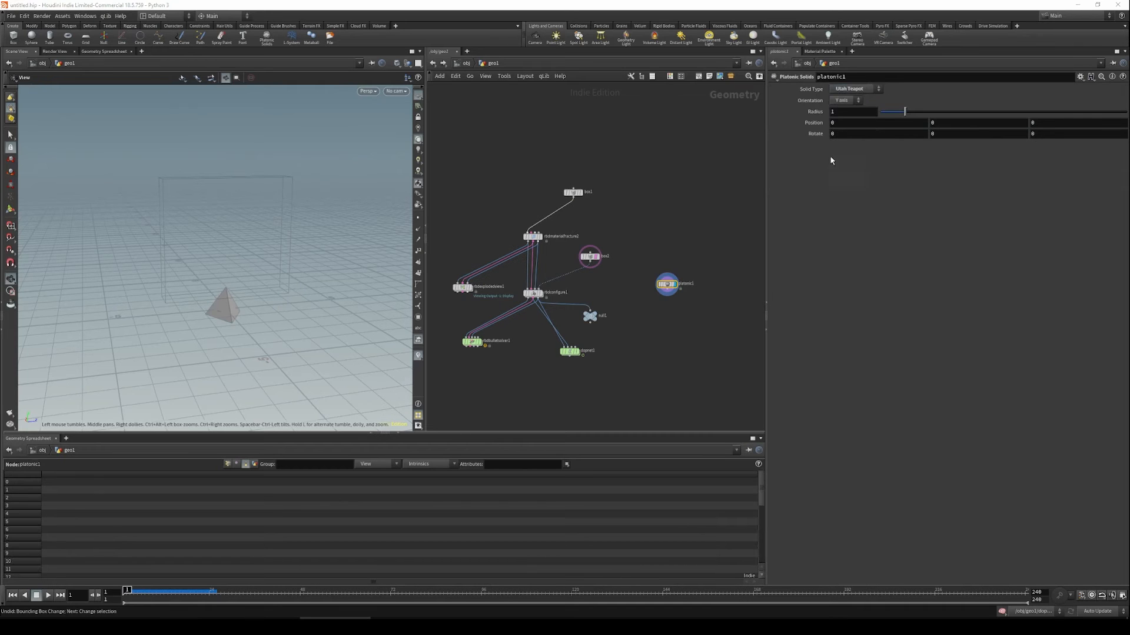
drag(280, 312, 353, 323)
key(Return)
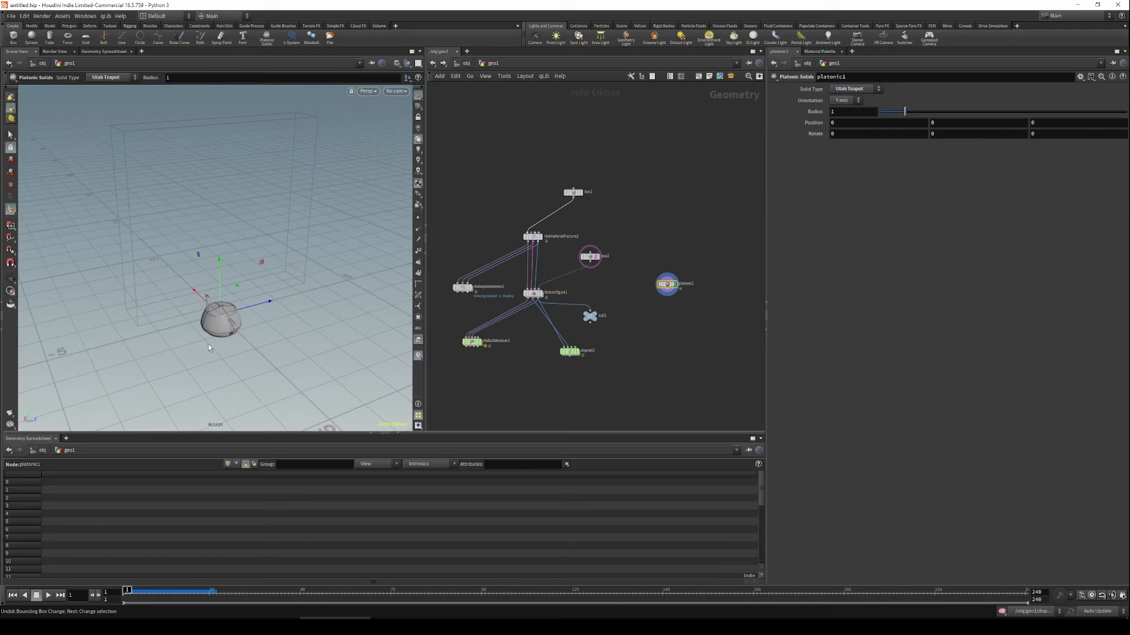
Move the teapot away from the wall to about -7.2, 4, 0.9 and rotate it about 31.6, 50.2, 15.7 degrees.
drag(207, 303, 313, 396)
alt+right_drag(297, 307, 252, 315)
drag(328, 318, 328, 224)
alt+drag(385, 312, 345, 311)
alt+drag(330, 358, 360, 330)
drag(289, 272, 325, 281)
alt+drag(302, 330, 330, 352)
key(y)
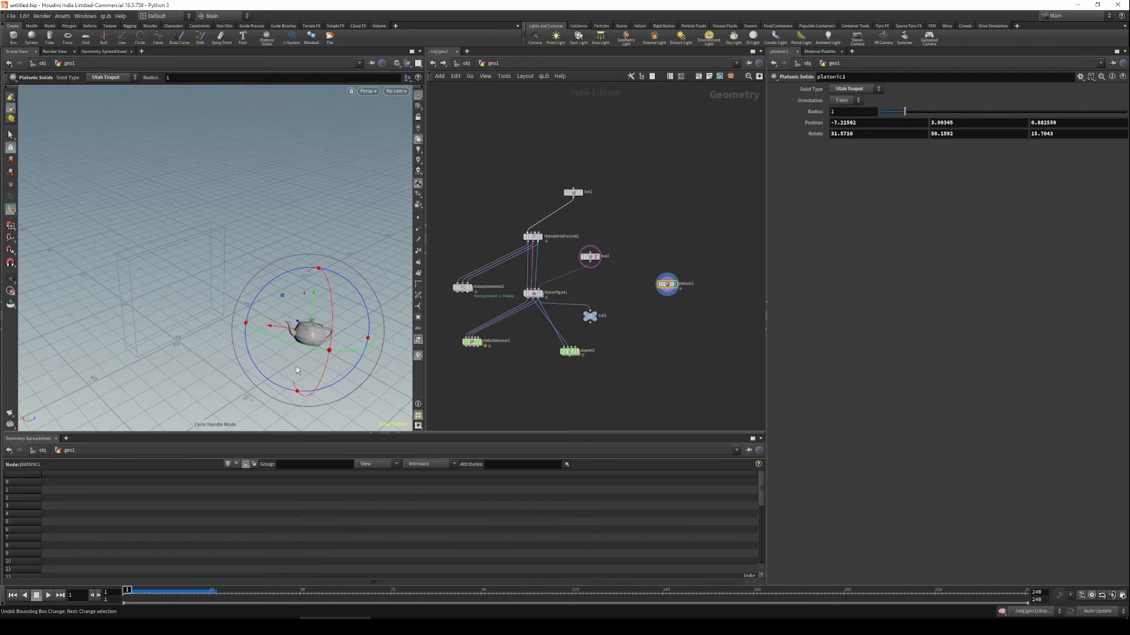
mouse_move(244, 379)
alt+mouse_down()
mouse_move(255, 408)
mouse_move(193, 297)
alt+mouse_up()
alt+drag(269, 328, 247, 270)
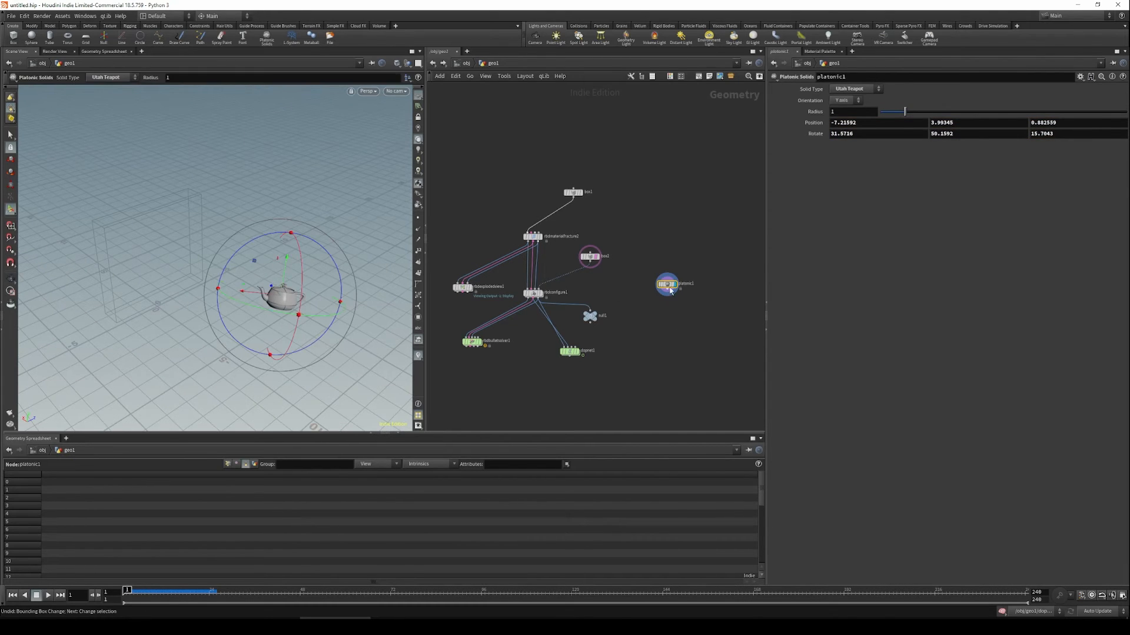
Add a Pack node below platonic1 and set it as the displayed node.
key(Tab)
text(pac)
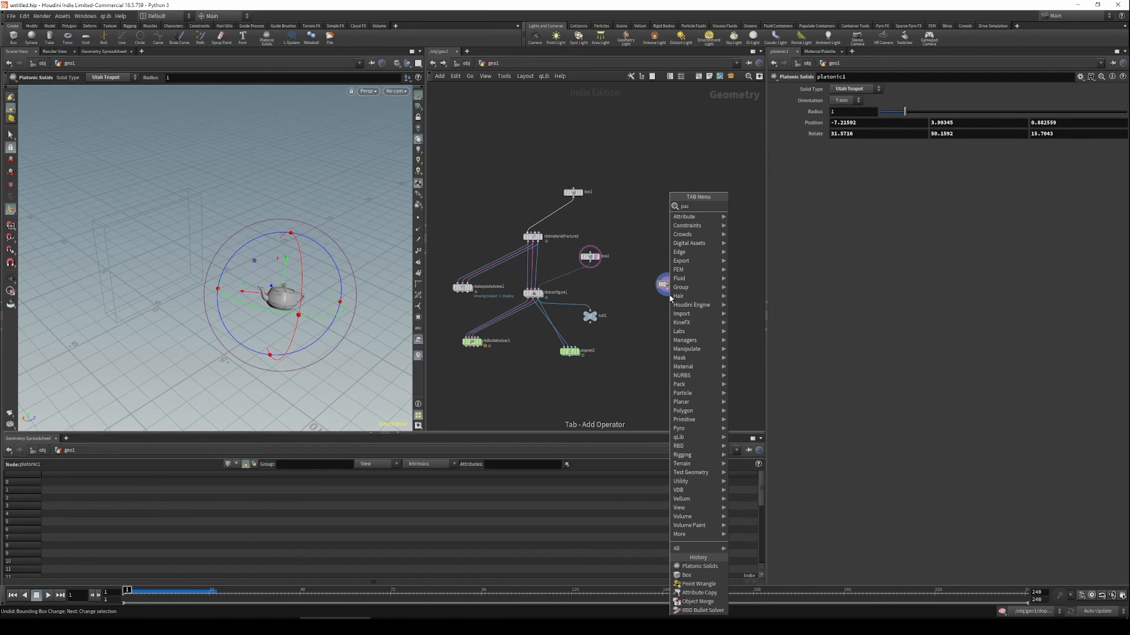
key(Return)
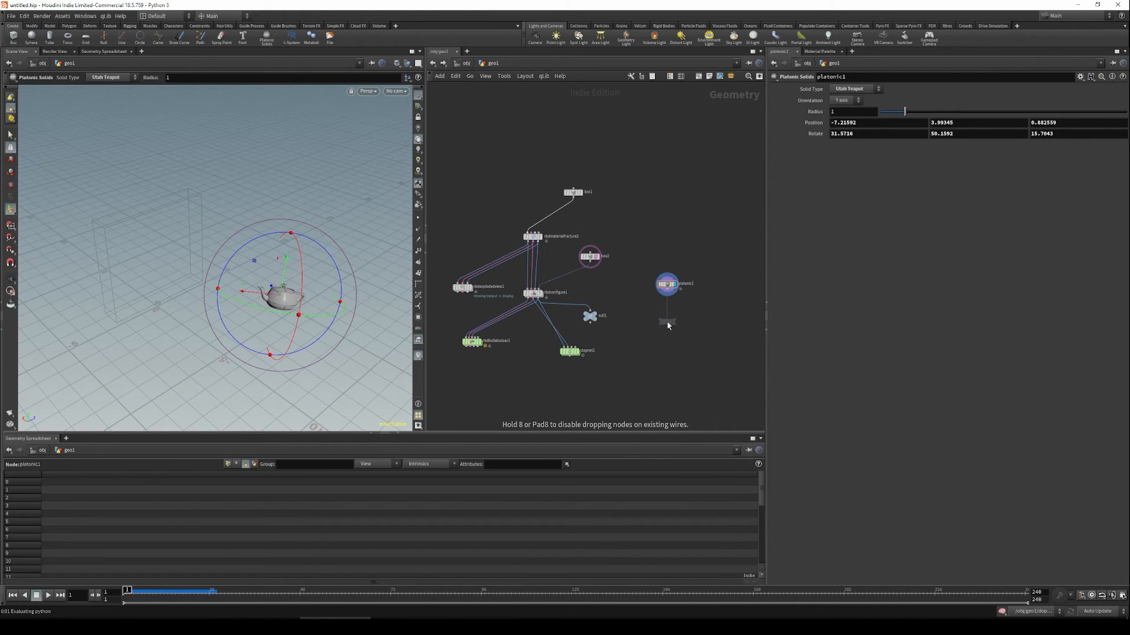
click(667, 323)
scroll(706, 301, up, 3)
click(667, 292)
click(653, 281)
drag(685, 297, 599, 360)
key(r)
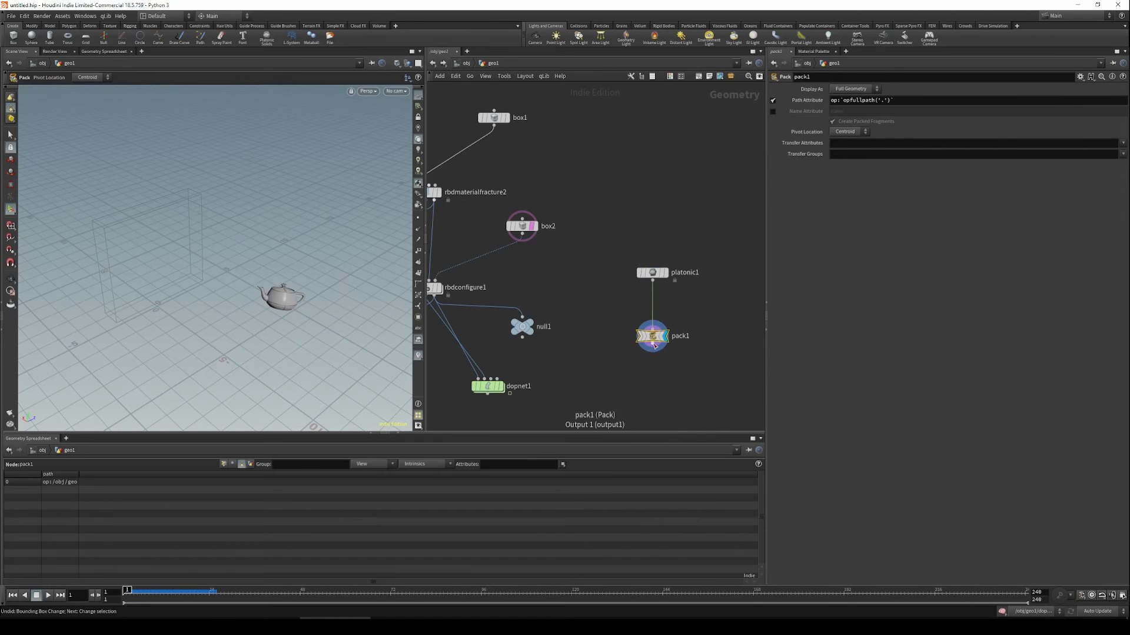
Add a Point Wrangle below pack1, wire pack1 into its first input, and display it.
key(Tab)
text(pw)
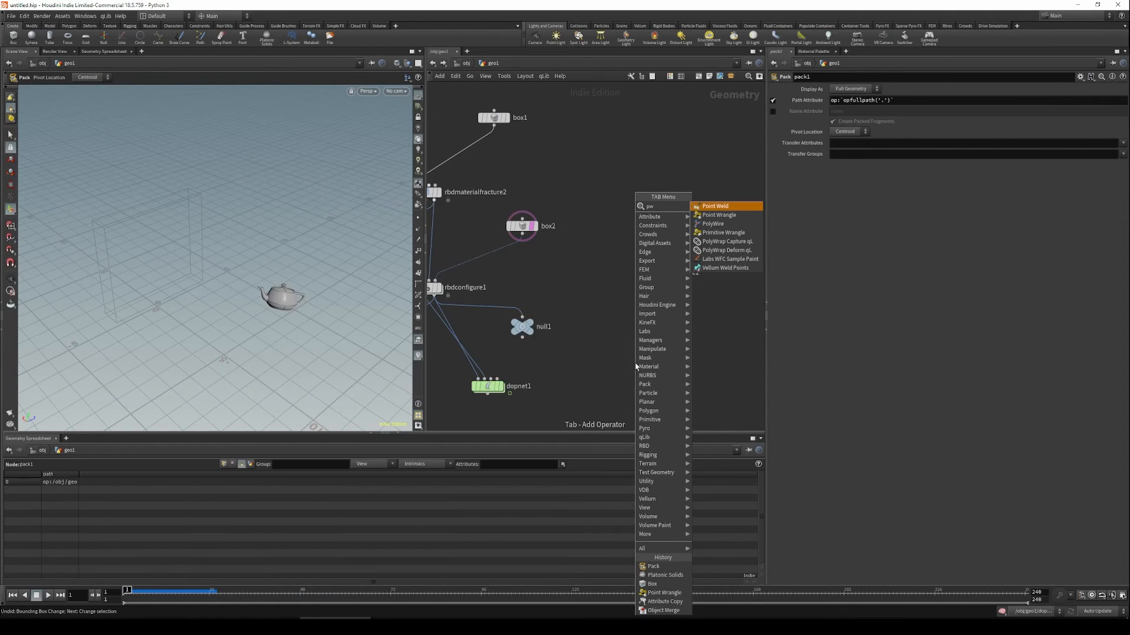
key(Return)
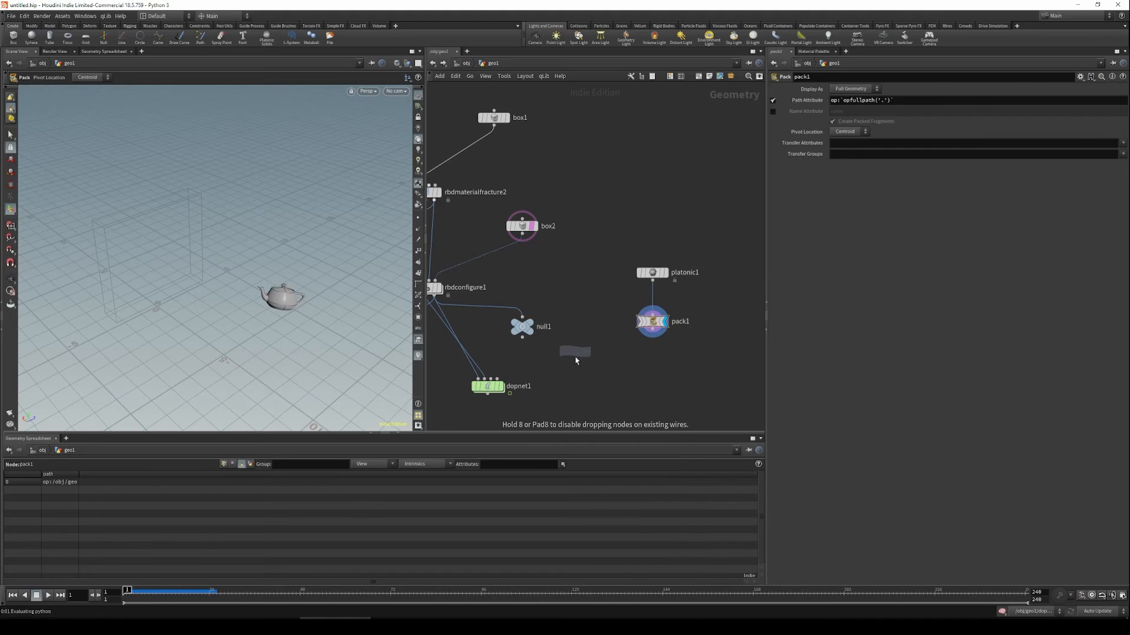
click(652, 374)
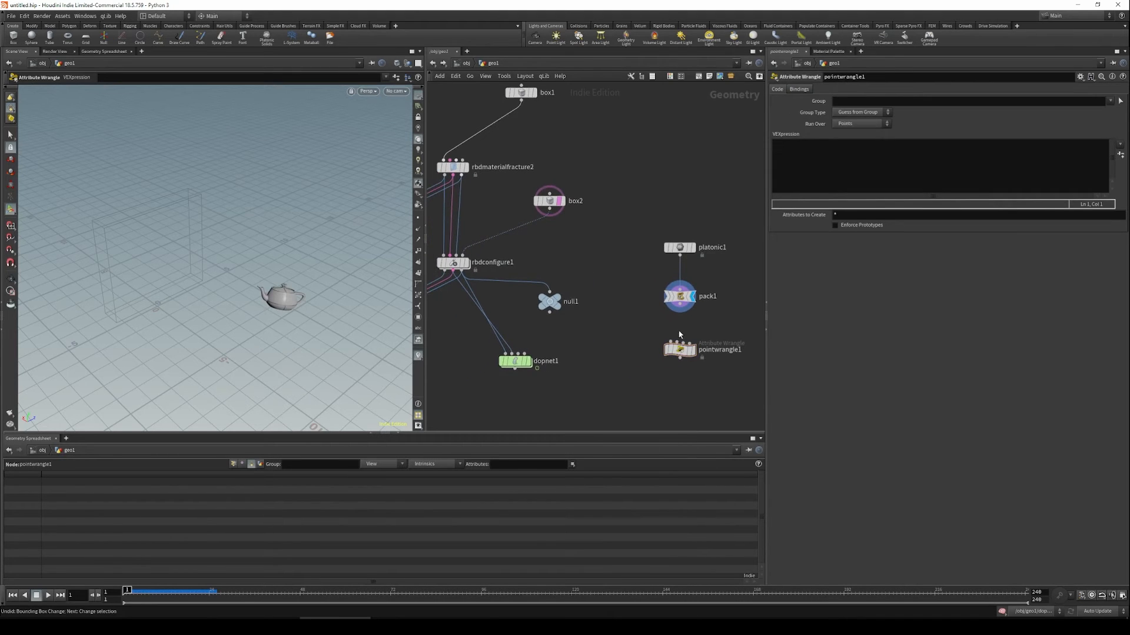
drag(670, 322, 680, 304)
drag(713, 318, 662, 212)
click(693, 350)
click(661, 308)
Write v@v = chv("Init_v"); and v@w = chv("Init_w"); in the wrangle's VEXpression and create the matching parameters.
click(868, 157)
text(v@v)
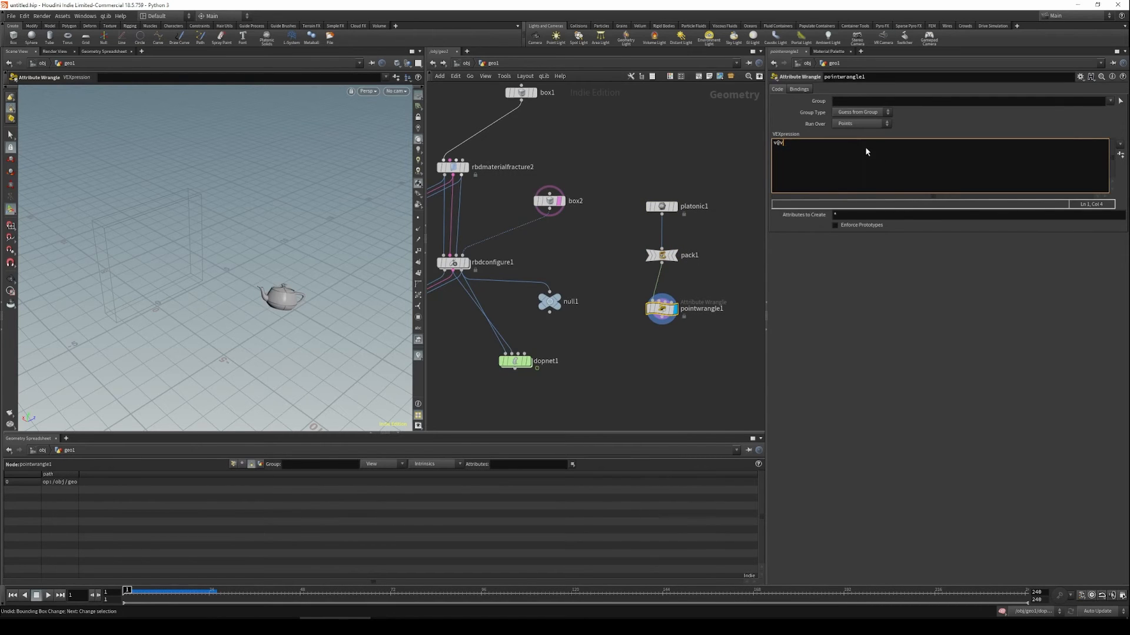
text( = chv("init_)
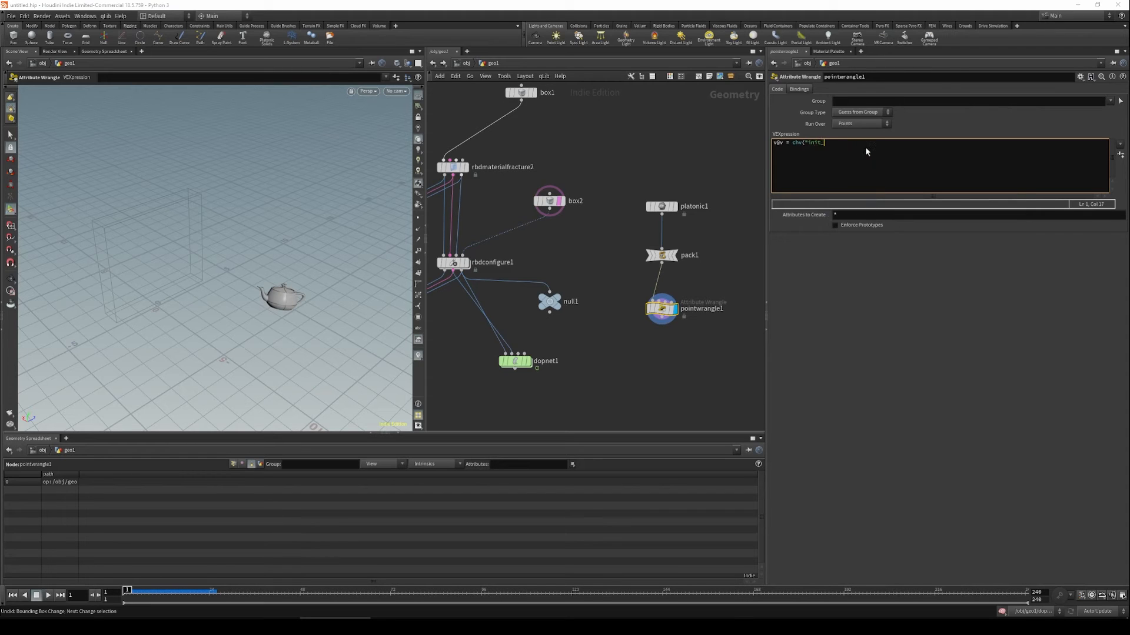
text(v"); )
text(v@w )
text(= chv("Init_w");)
click(1120, 155)
alt+drag(300, 326, 265, 309)
key(Return)
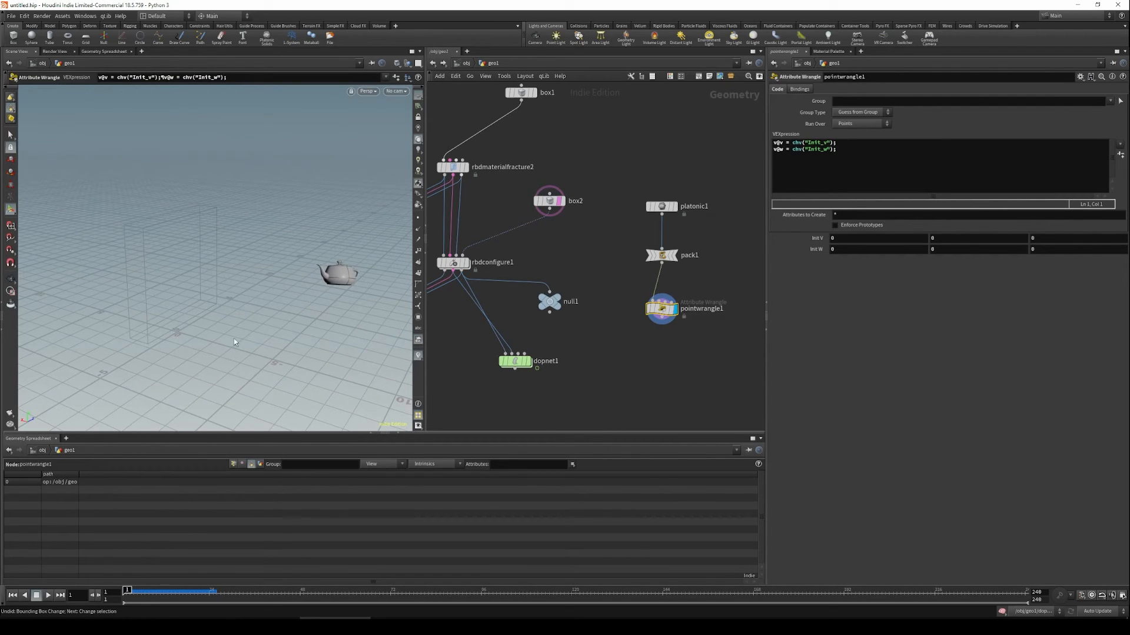
Set the wrangle's Init V to 10, 0, 0 and Init W to 0, 0, 40.
click(849, 242)
key(Return)
text(40)
key(Return)
Wire pointwrangle1 into dopnet1's third input, and make room beside rbdpackedobject1 inside dopnet1.
drag(525, 357, 524, 379)
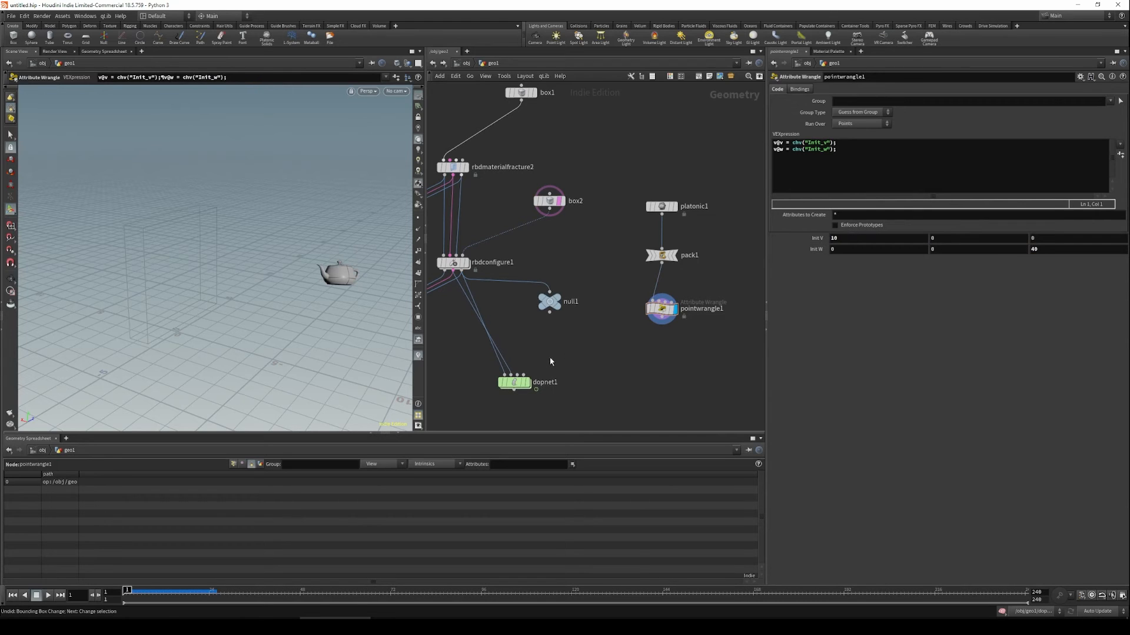
click(518, 375)
click(655, 322)
middle_drag(624, 388, 651, 346)
double_click(542, 341)
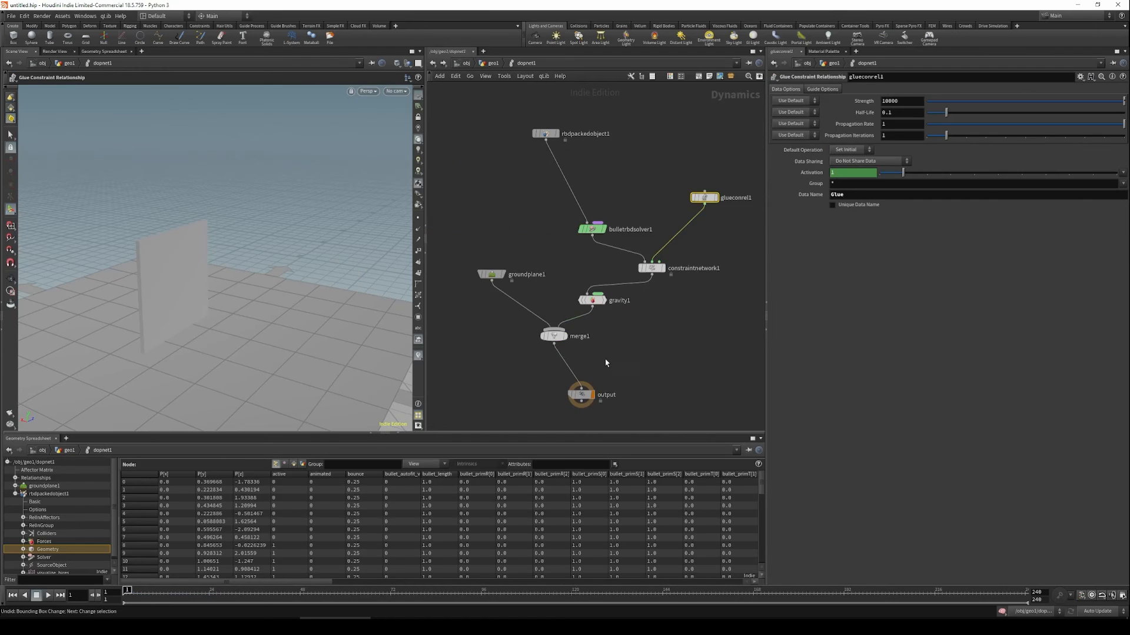
drag(547, 151, 507, 139)
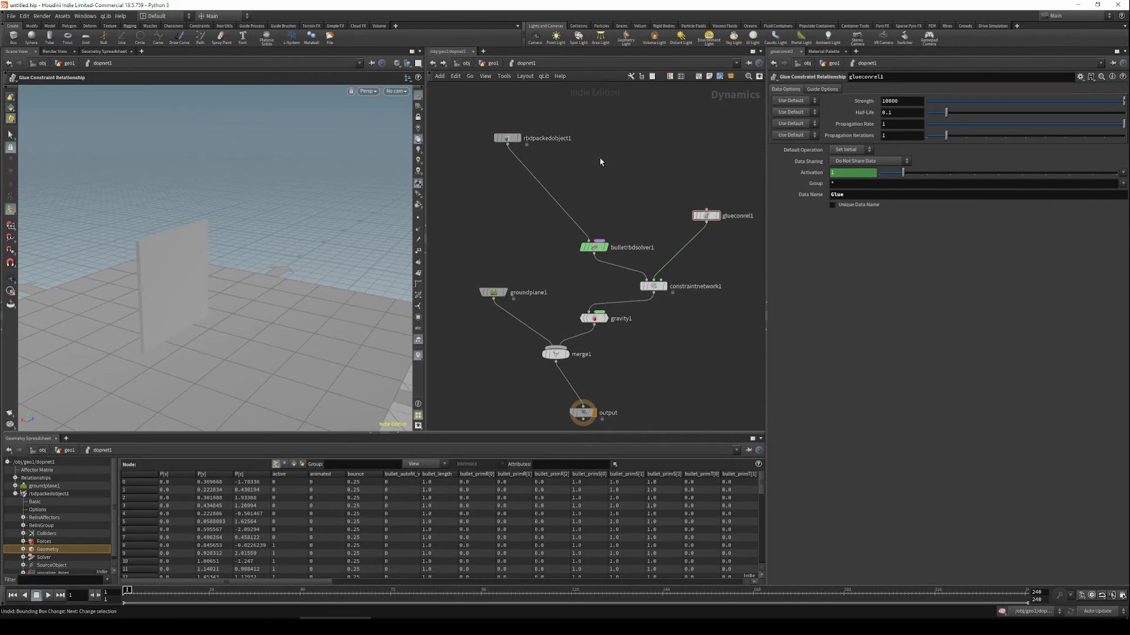
key(Tab)
mouse_move(601, 186)
text(r)
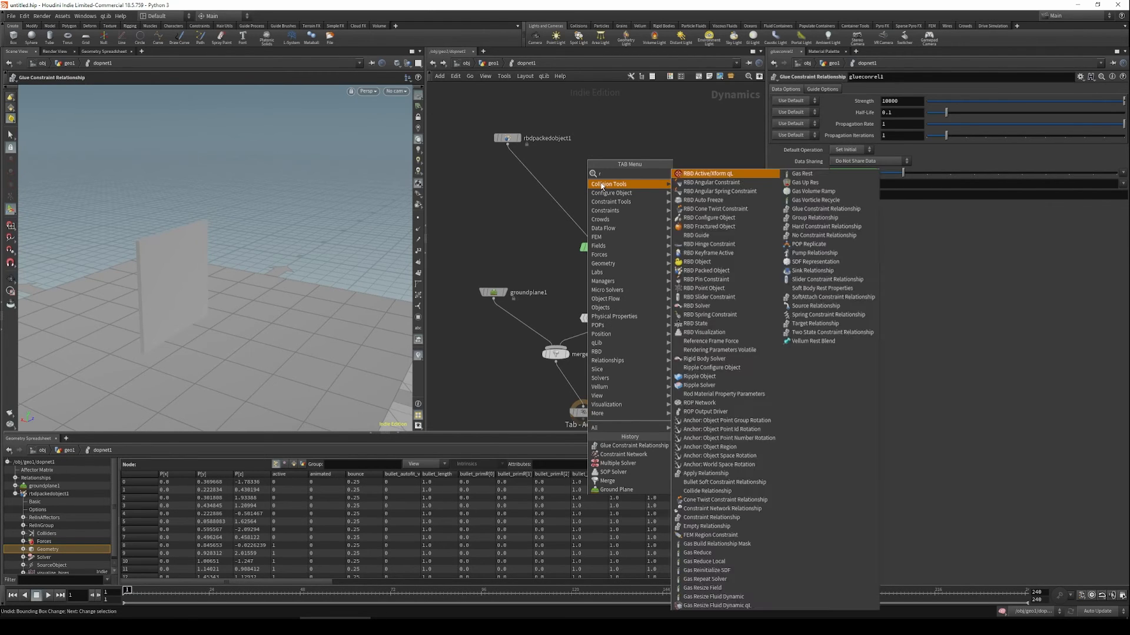
text(bcp)
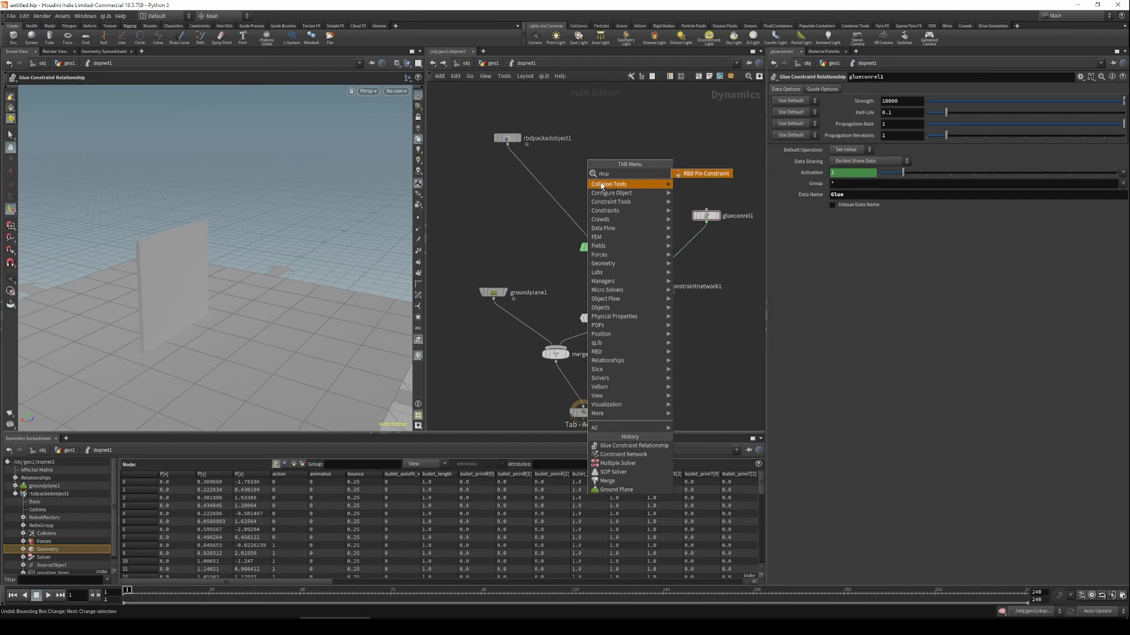
key(Escape)
Add a second RBD Packed Object with Geometry Source set to Third Context Geometry, previewing it before redisplaying the output node.
key(Tab)
text(pack)
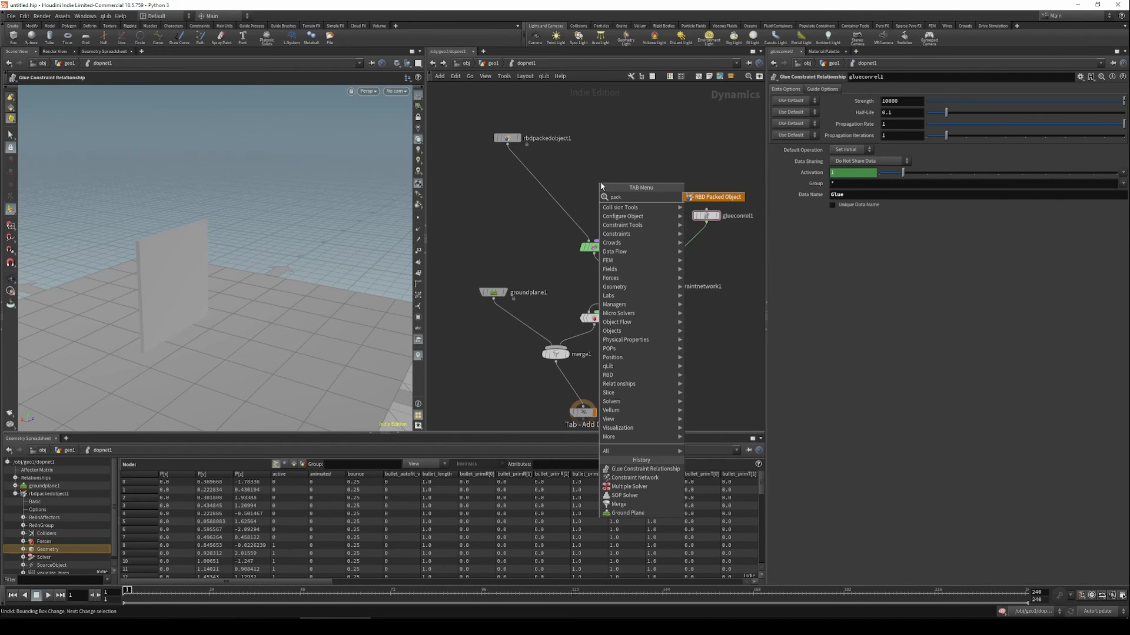
key(Return)
click(616, 160)
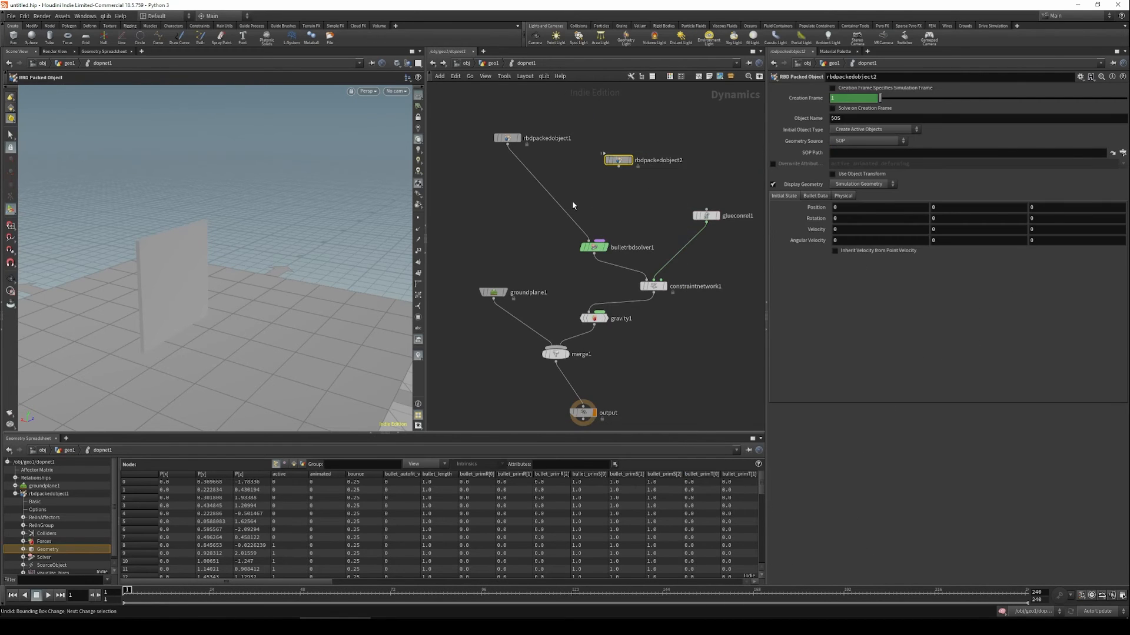
click(866, 141)
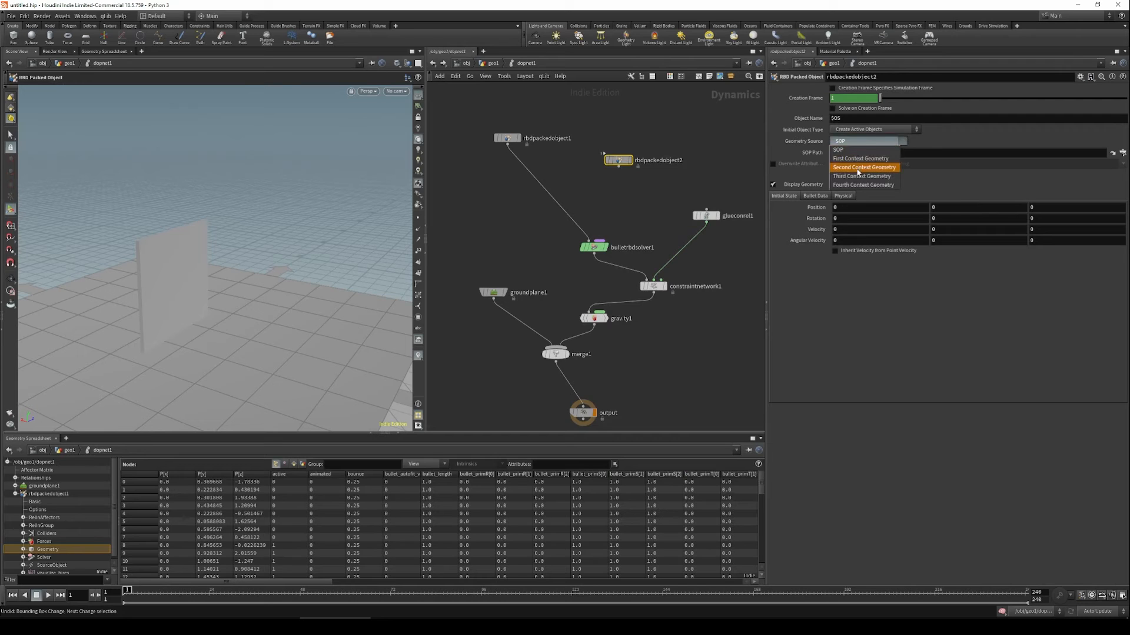
click(865, 174)
click(628, 161)
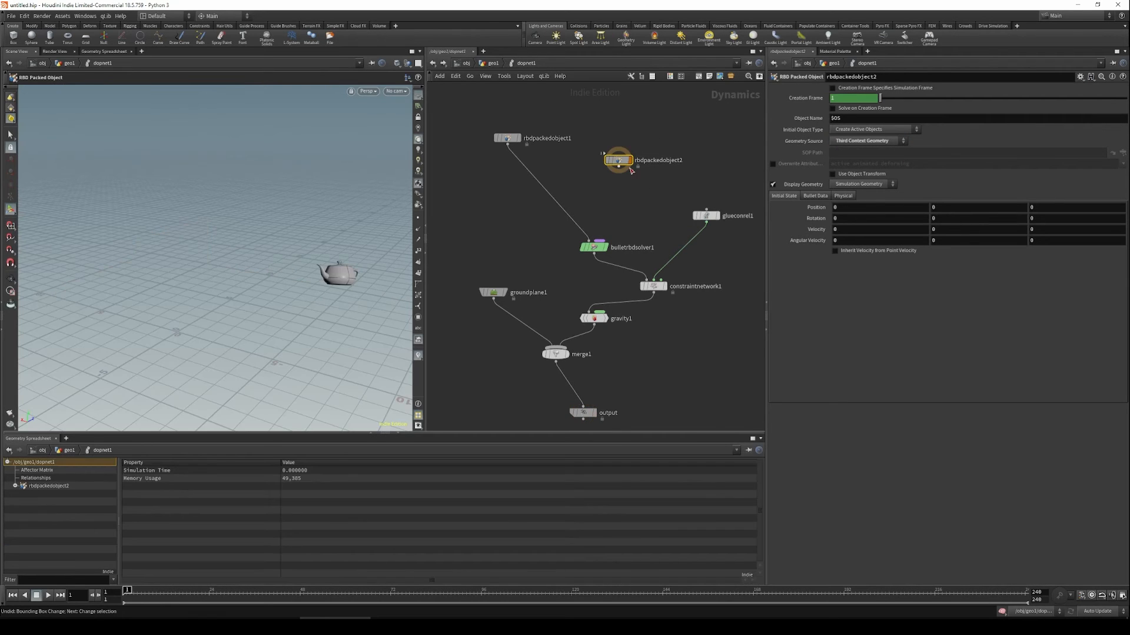
click(589, 412)
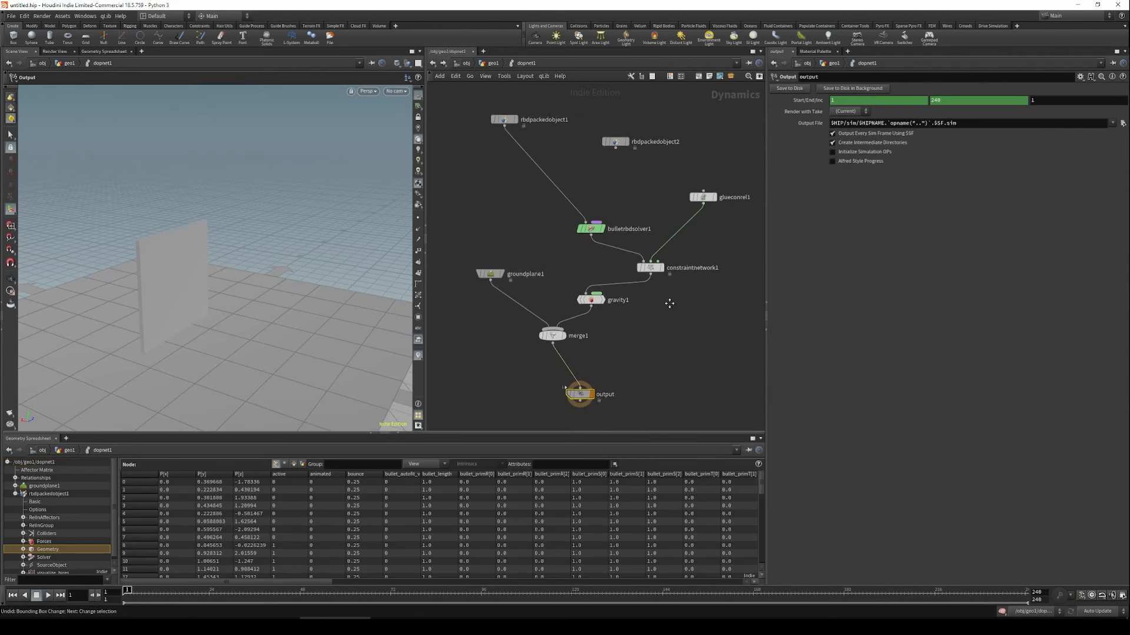
Align the two RBD packed objects and combine them with a Merge node feeding bulletrbdsolver1.
drag(611, 141, 615, 133)
drag(500, 119, 504, 133)
click(615, 133)
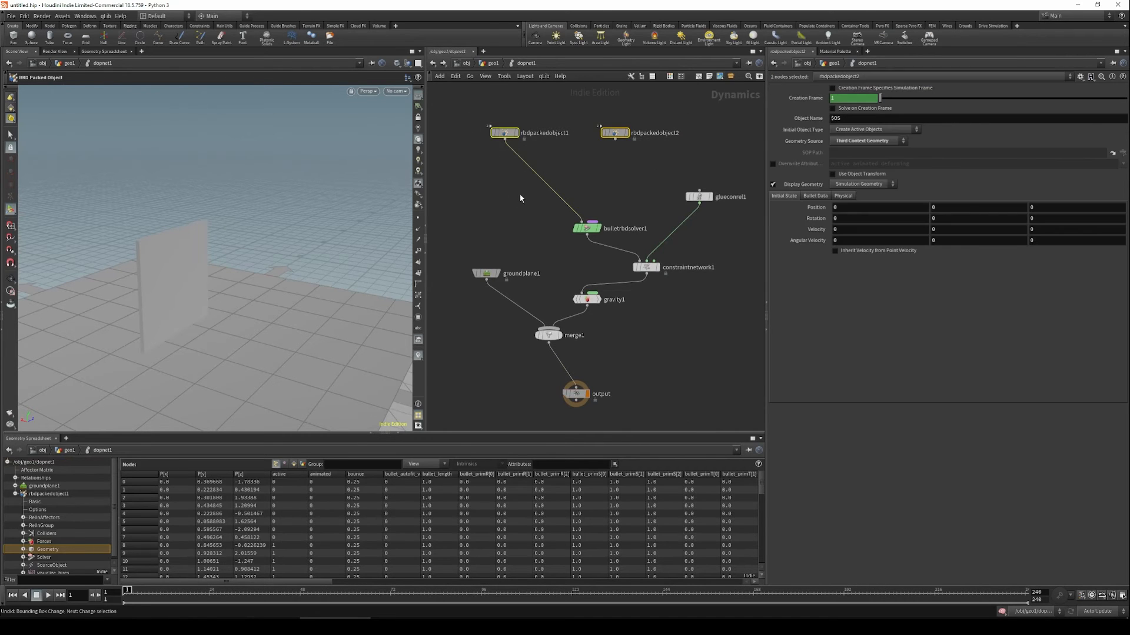
key(Tab)
text(m)
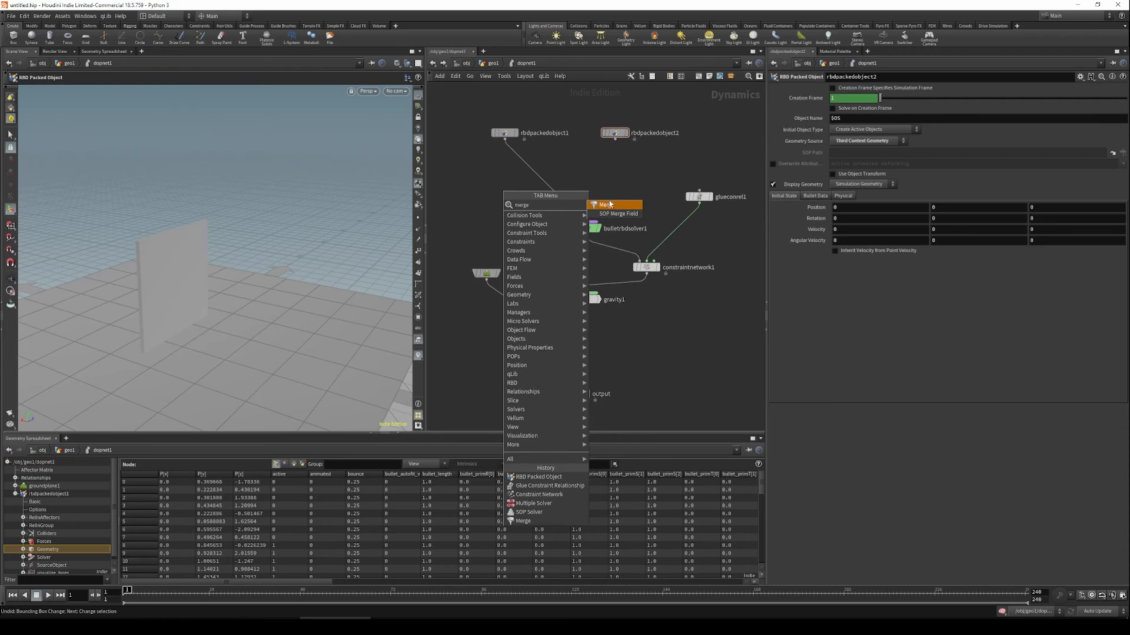
click(609, 206)
click(556, 190)
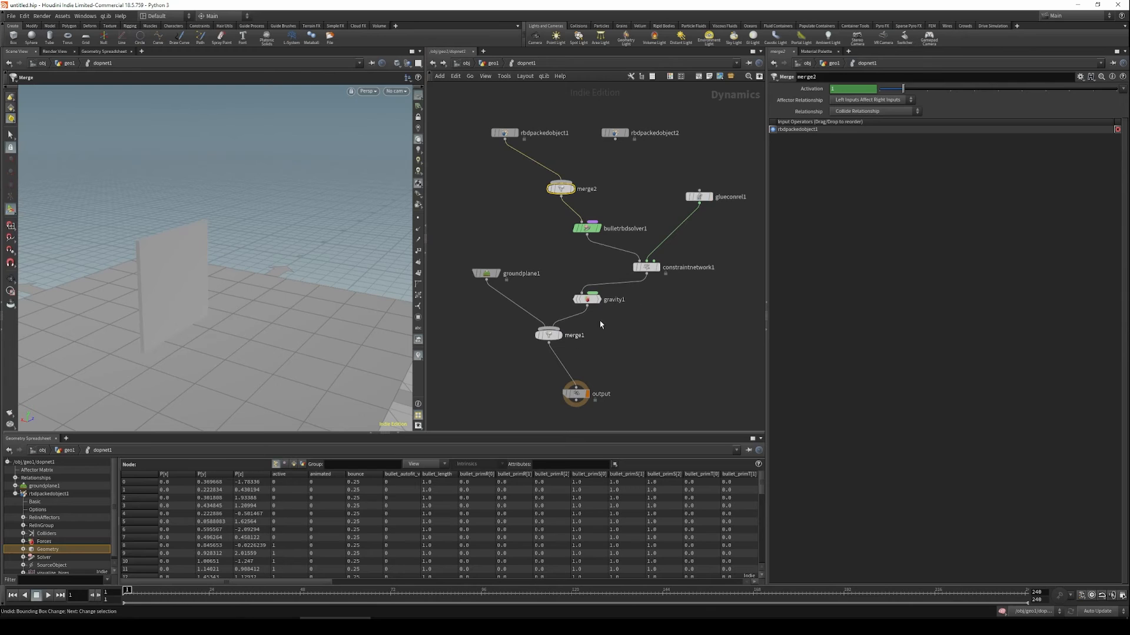
drag(561, 181, 615, 137)
key(Escape)
Play the simulation to check how the teapot moves, and rewind to the first frame.
drag(284, 318, 224, 318)
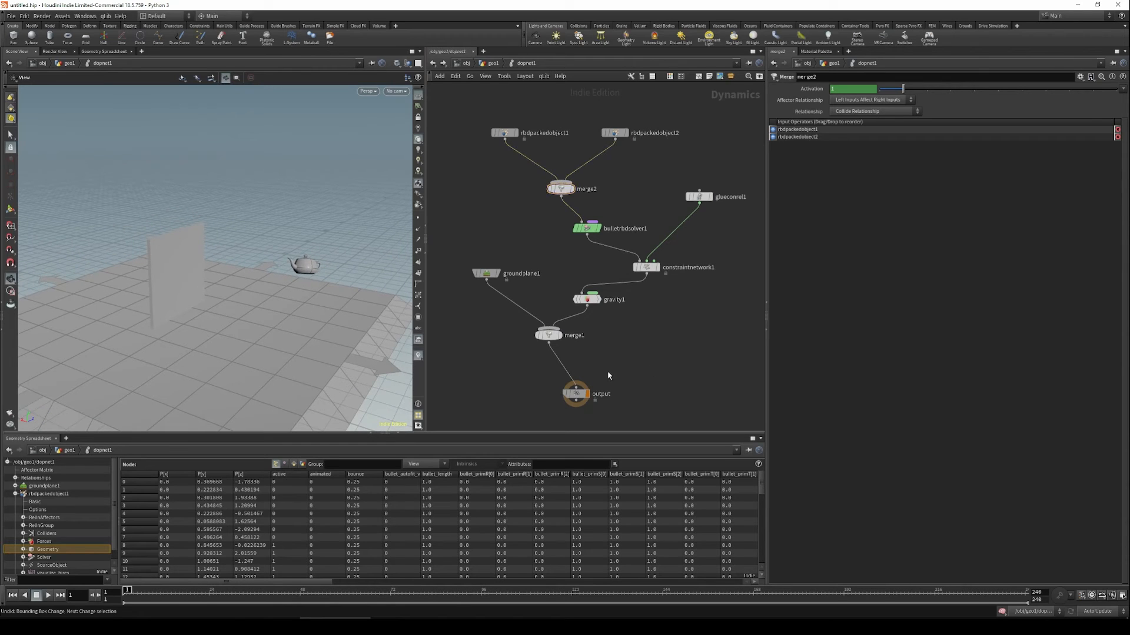
key(Up)
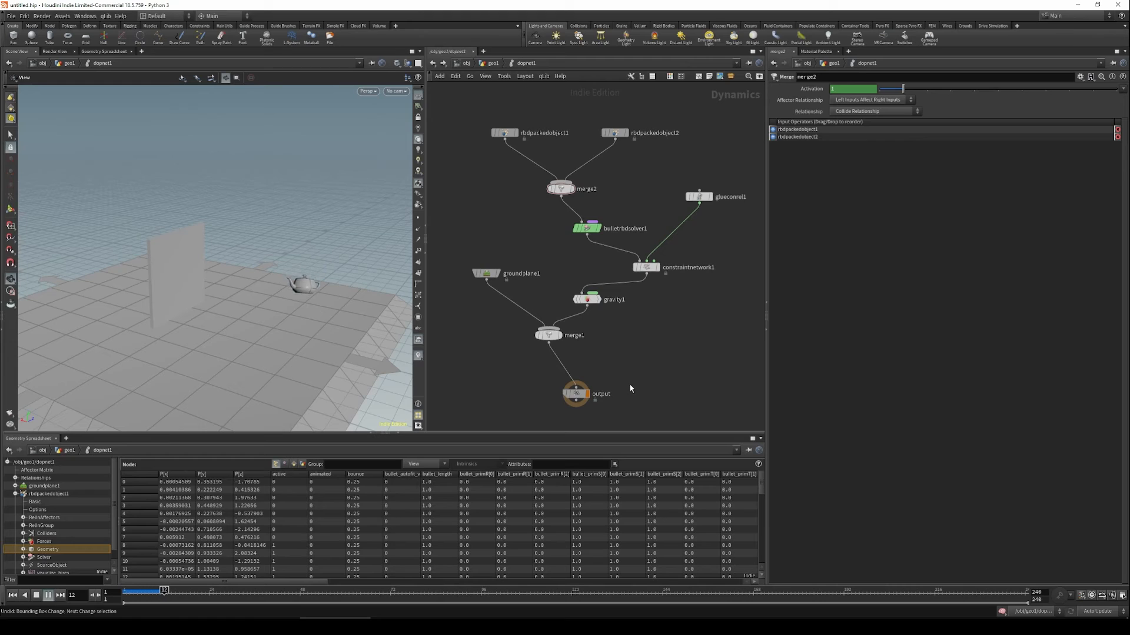
key(Up)
key(ctrl+Up)
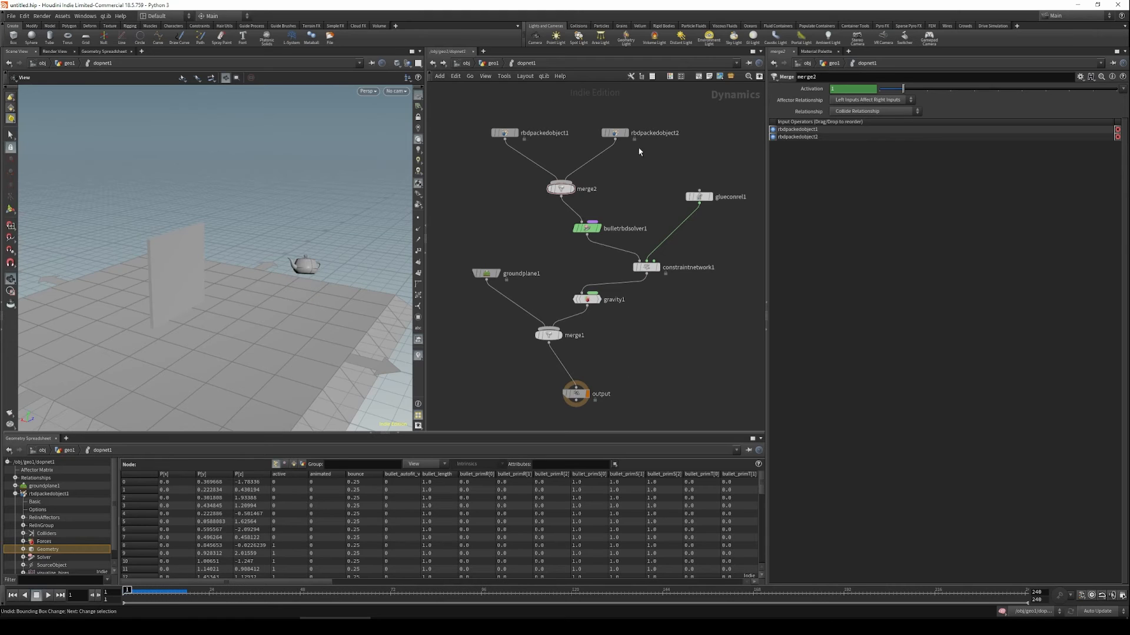
Enable Inherit Velocity from Point Velocity on rbdpackedobject2, and replay the simulation to check the teapot's impact before rewinding.
click(615, 133)
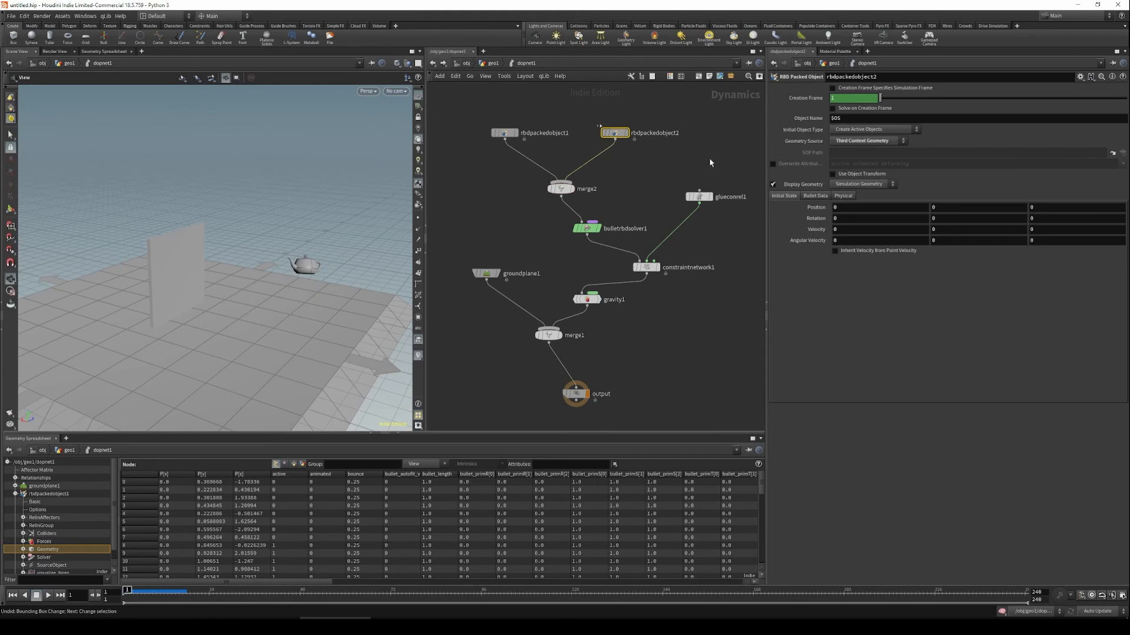
click(872, 250)
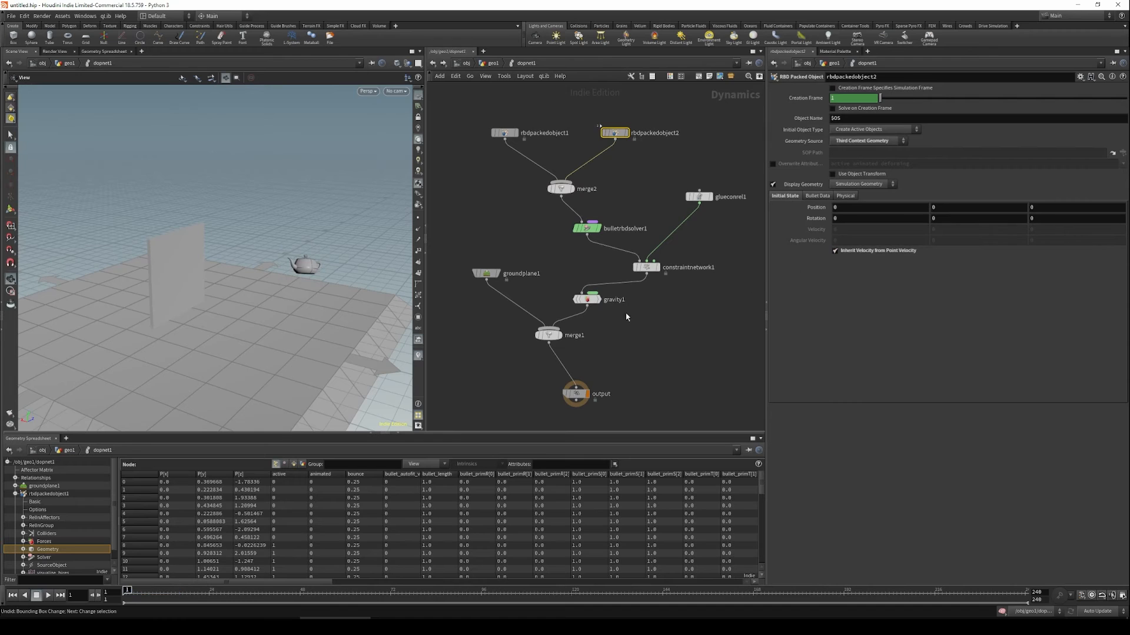
middle_drag(329, 332, 309, 356)
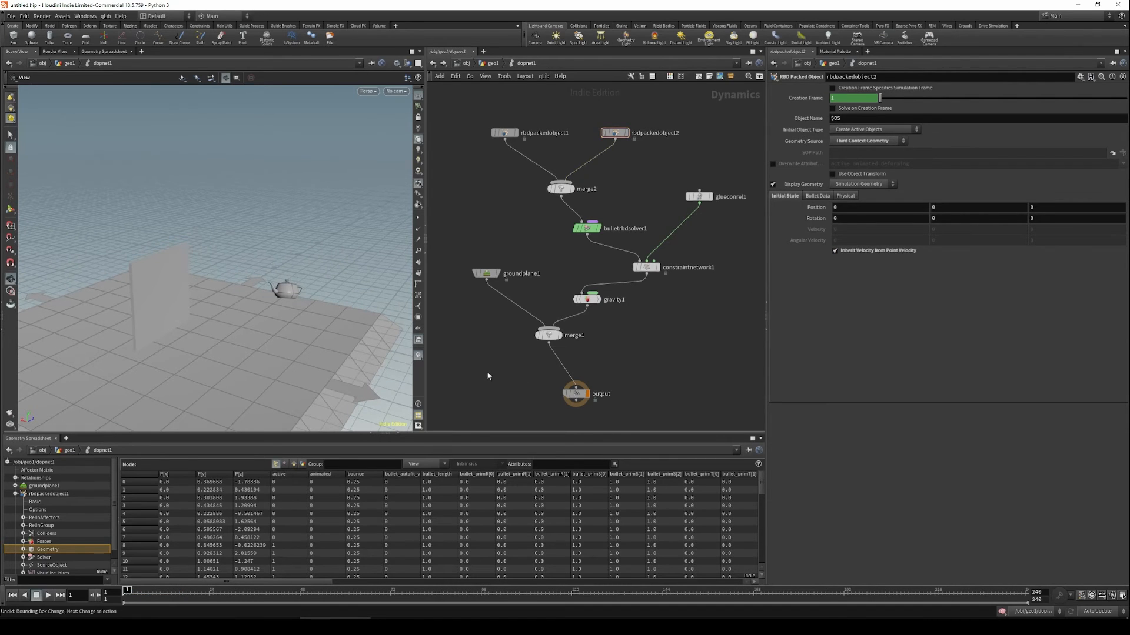
key(Up)
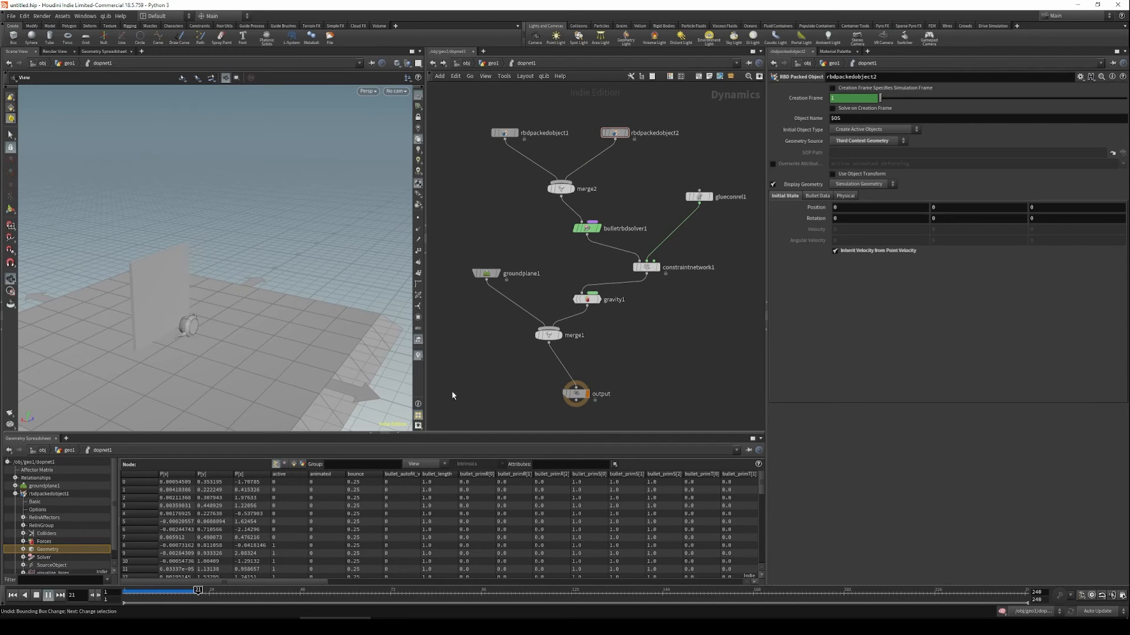
key(Up)
drag(199, 325, 266, 340)
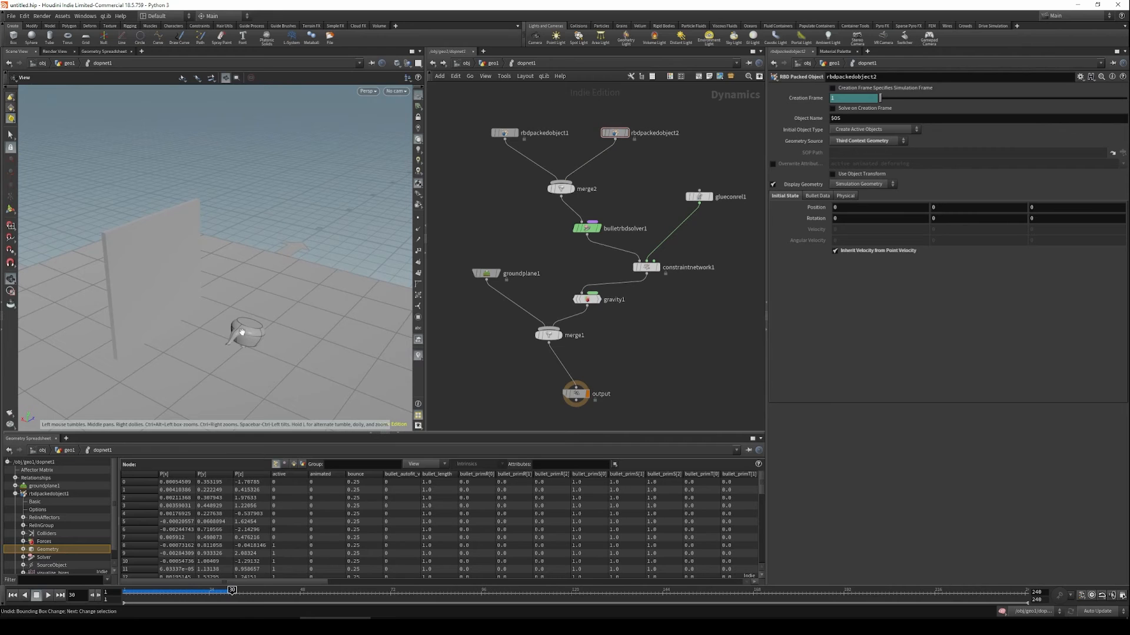
key(ctrl+Up)
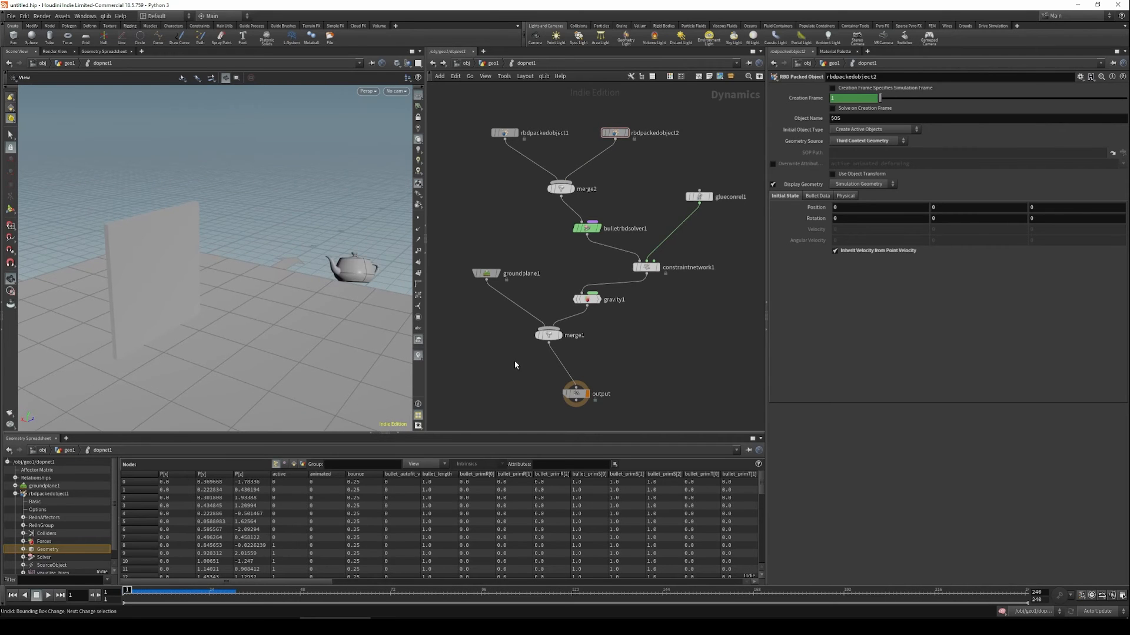
Return to the geometry network and move the platonic1 teapot closer to the wall.
key(u)
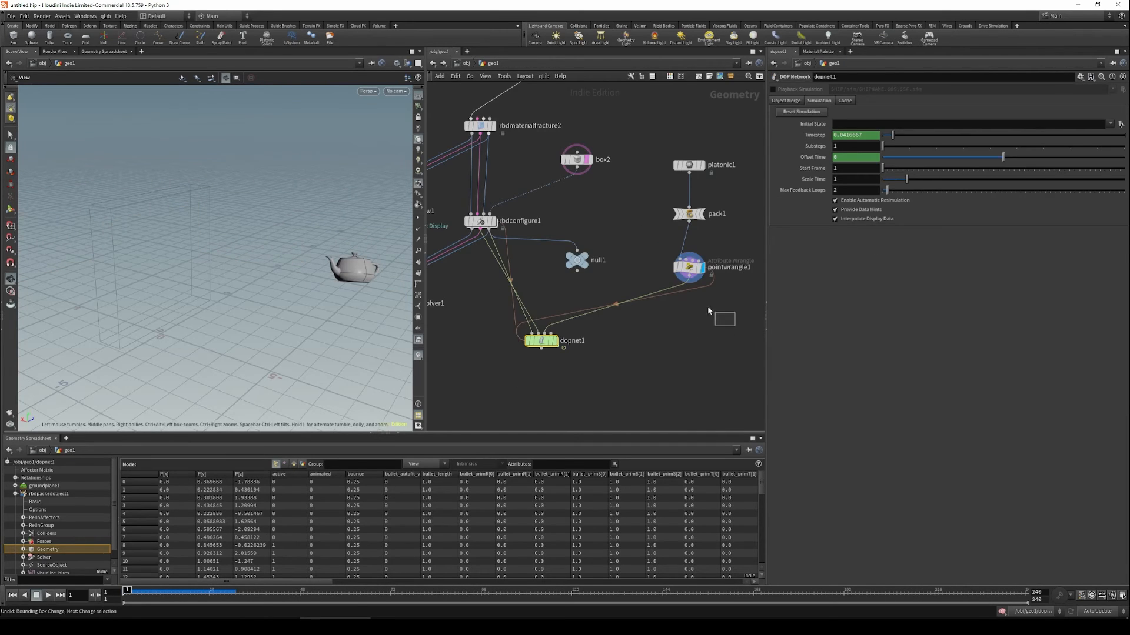
click(682, 270)
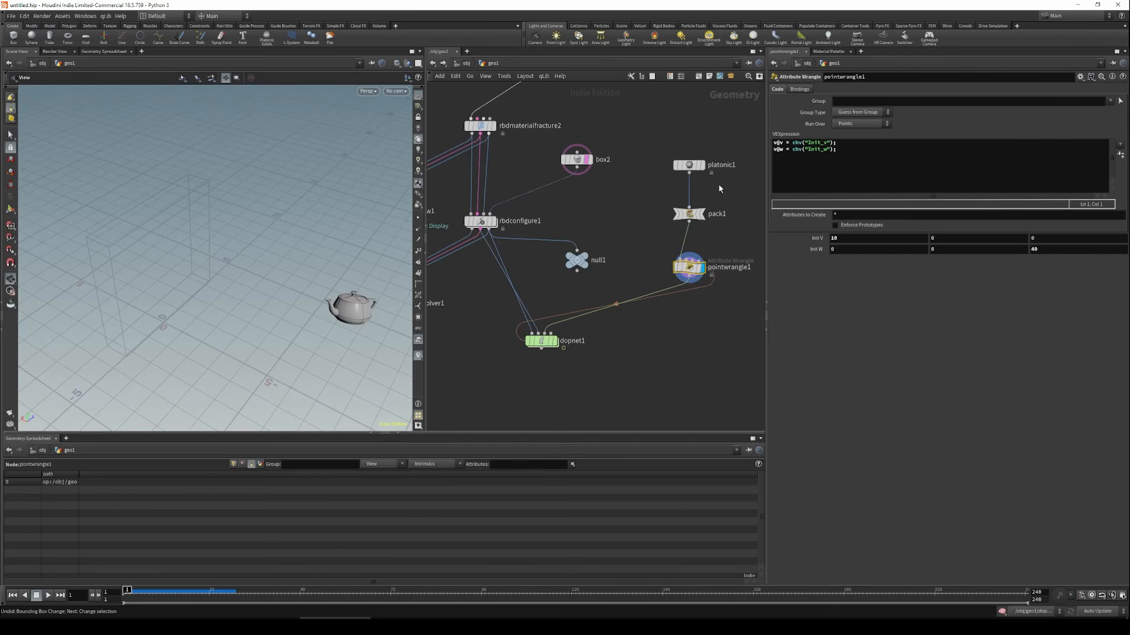
click(692, 166)
key(Return)
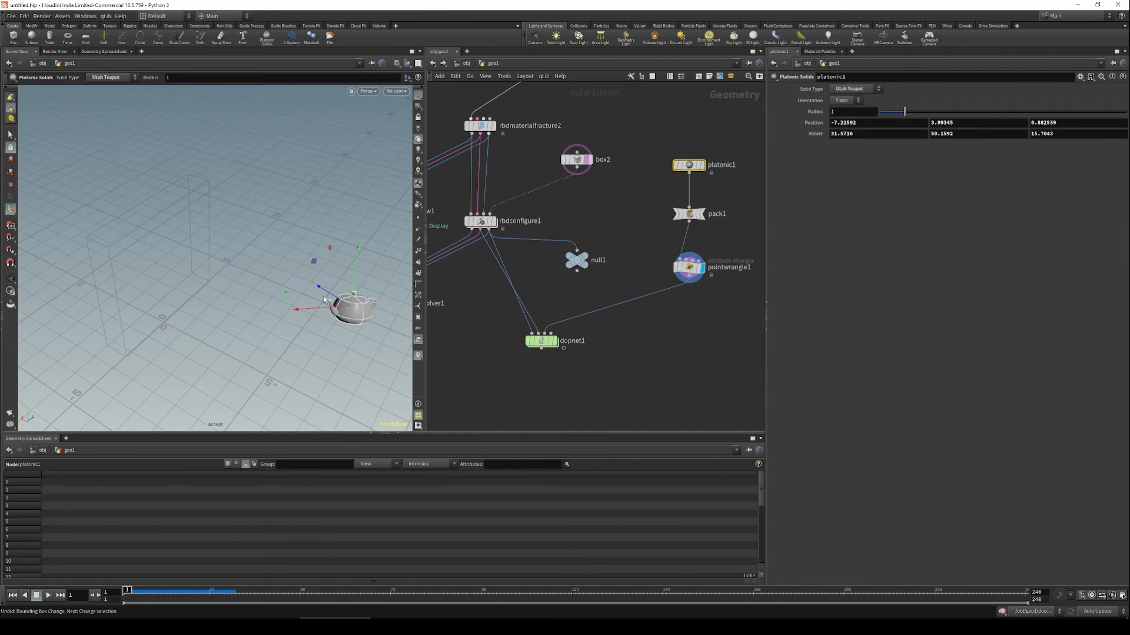
drag(287, 291, 213, 260)
key(Escape)
drag(381, 279, 291, 257)
key(Return)
drag(220, 272, 183, 247)
key(Escape)
drag(286, 228, 321, 268)
Set the X component of Init V on pointwrangle1 to 30, and play the simulation in dopnet1 before rewinding.
drag(695, 314, 649, 242)
click(862, 240)
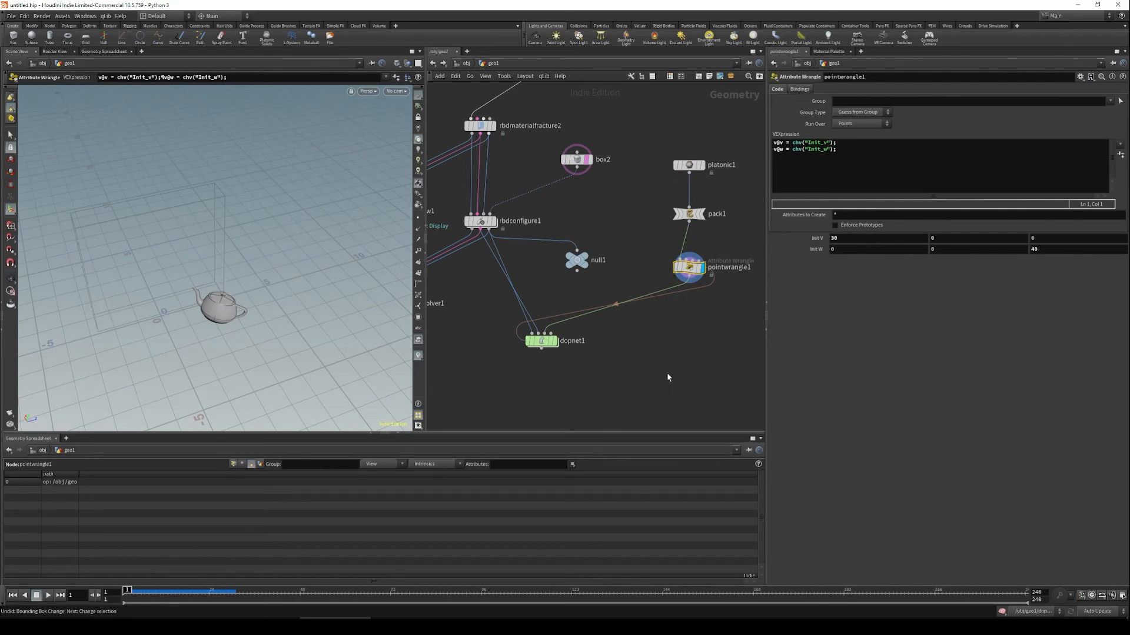
double_click(540, 340)
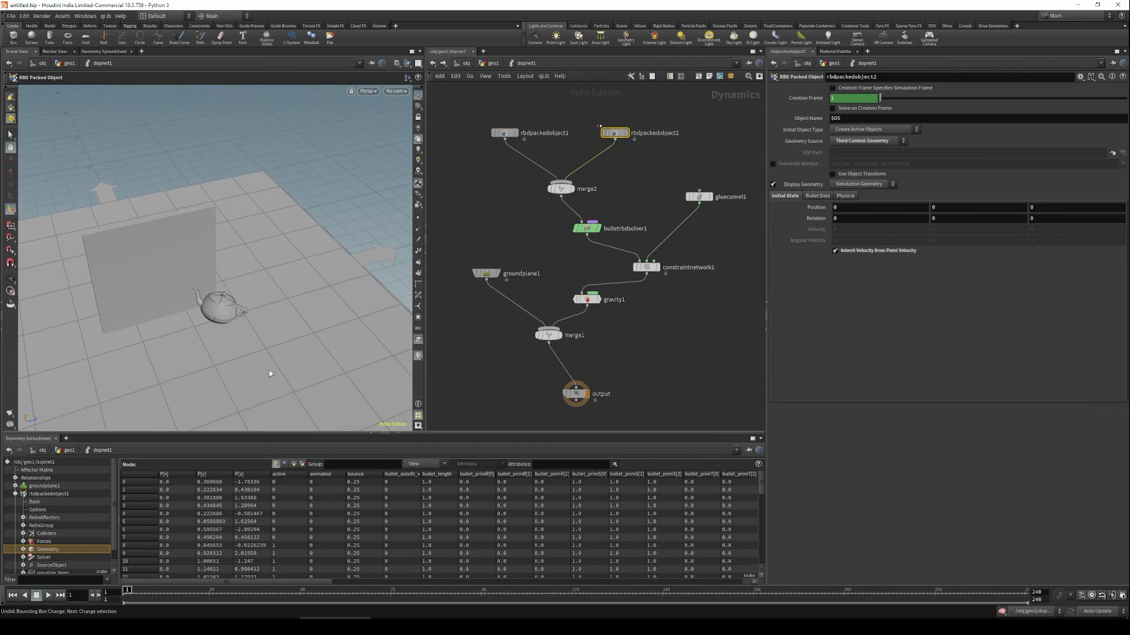
key(Escape)
drag(290, 371, 338, 335)
key(Up)
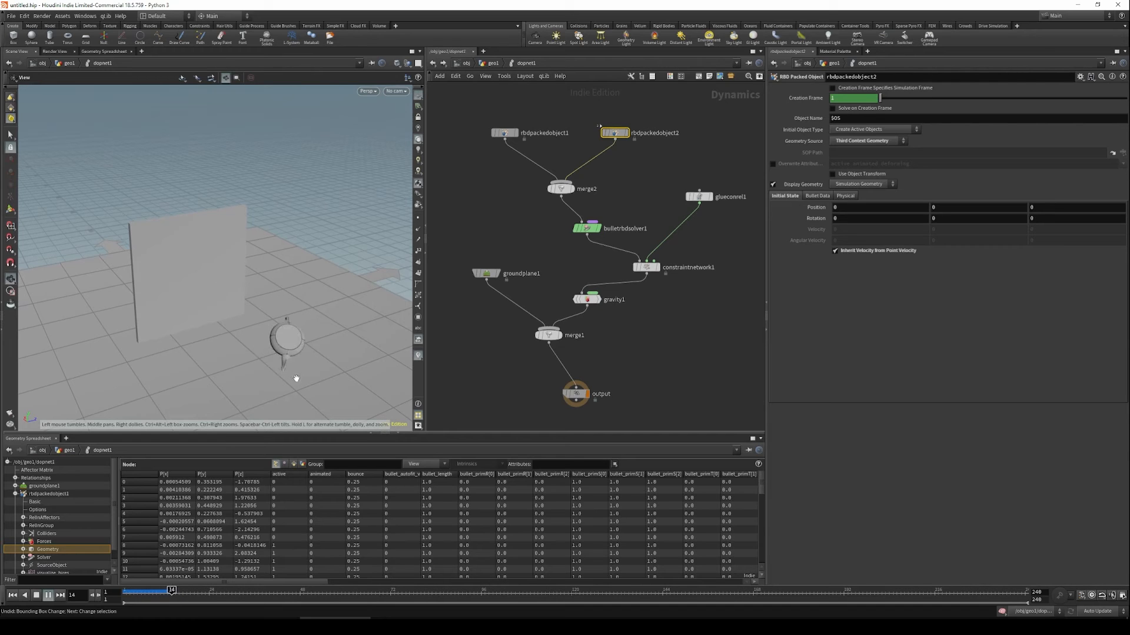
key(ctrl+Up)
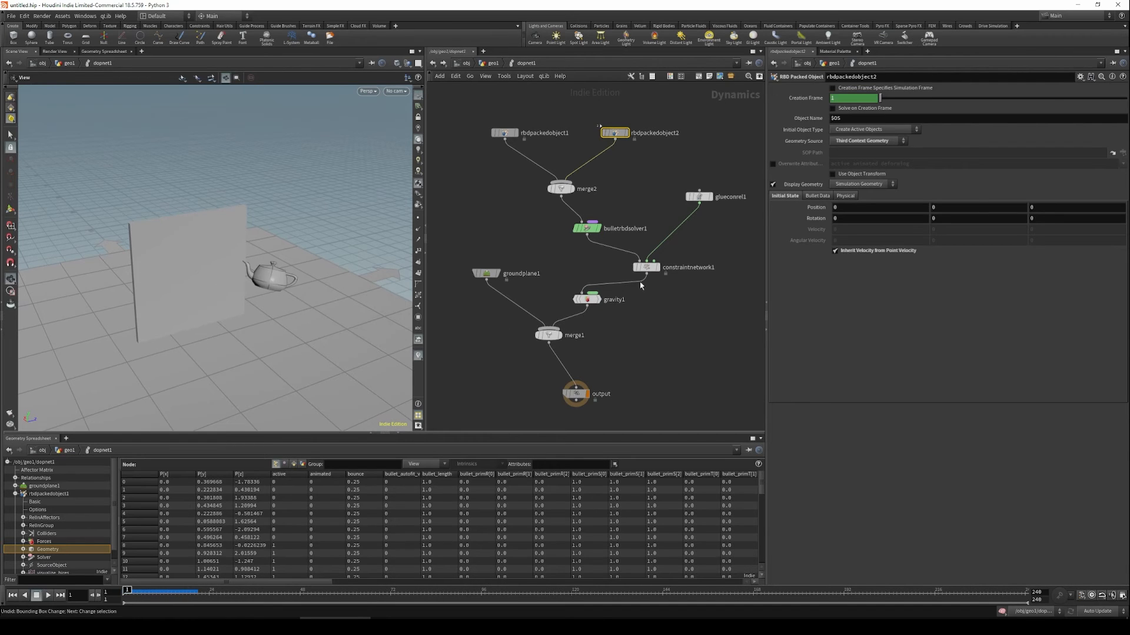
Set the Strength of glueconrel1 to 10 and play the simulation to test the impact.
click(696, 198)
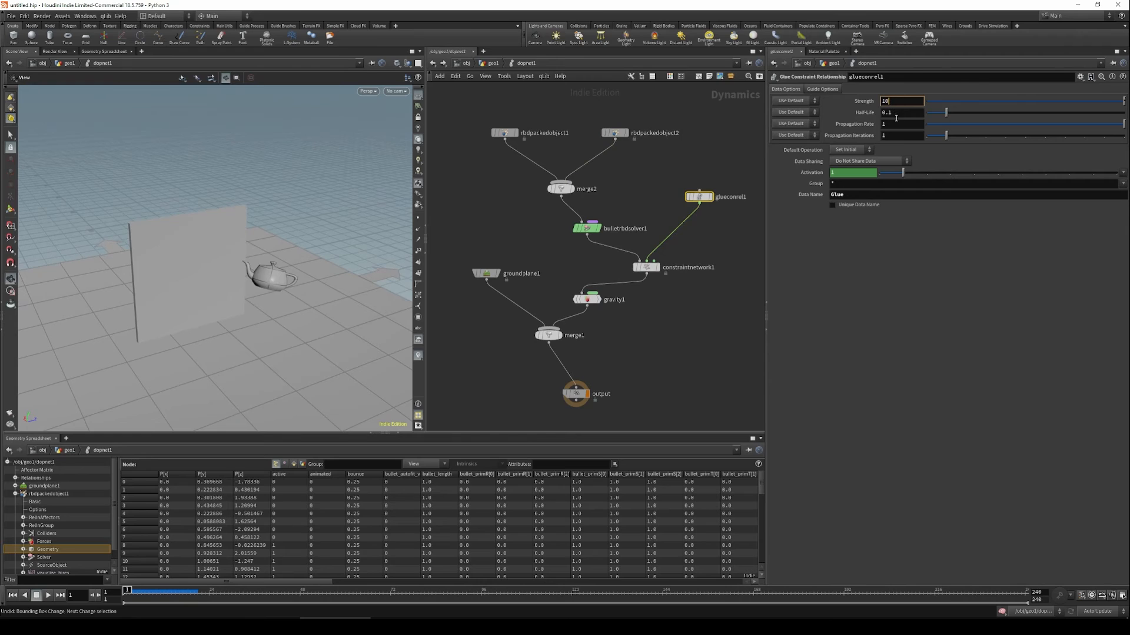
key(Return)
key(Up)
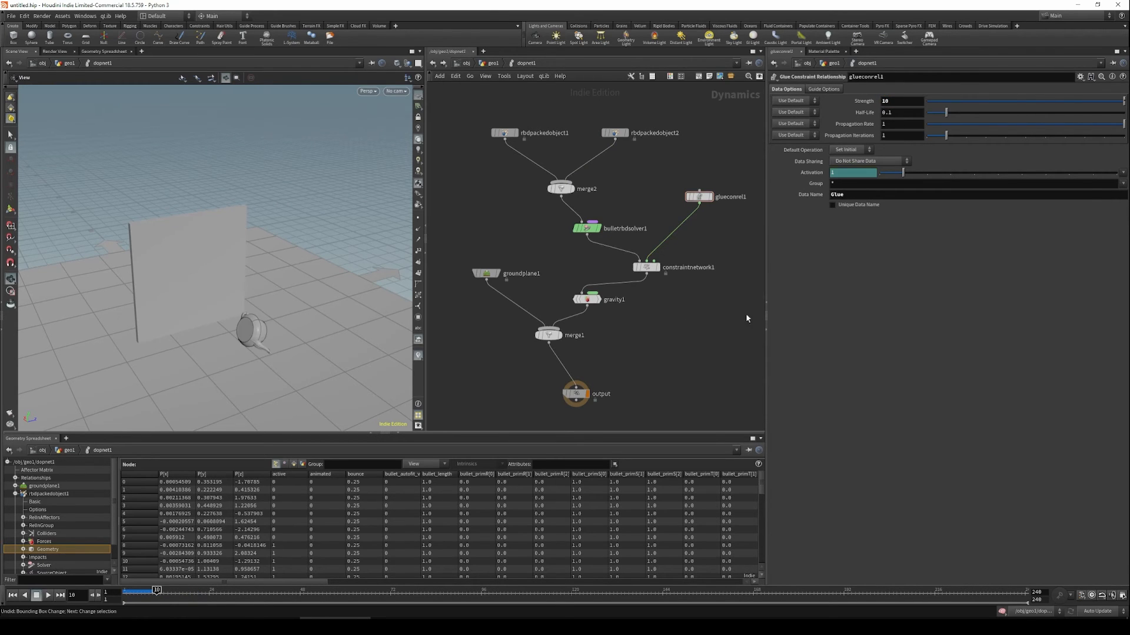
Set the Strength of glueconrel1 to 1, replay the simulation from the first frame, and return to the geometry network.
key(ctrl+Up)
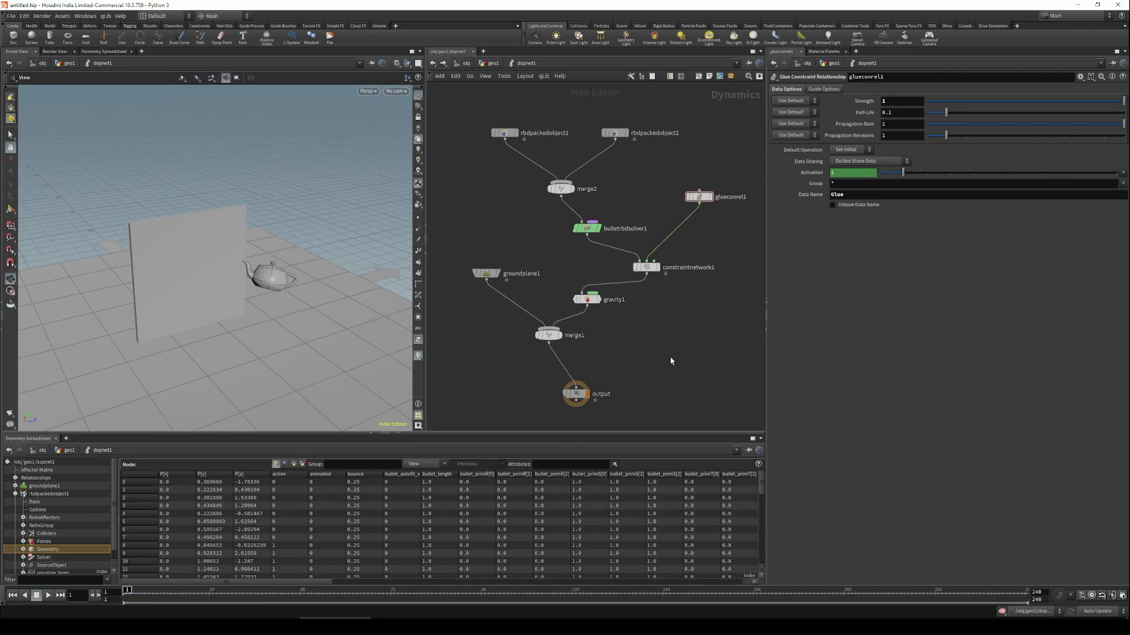
key(Up)
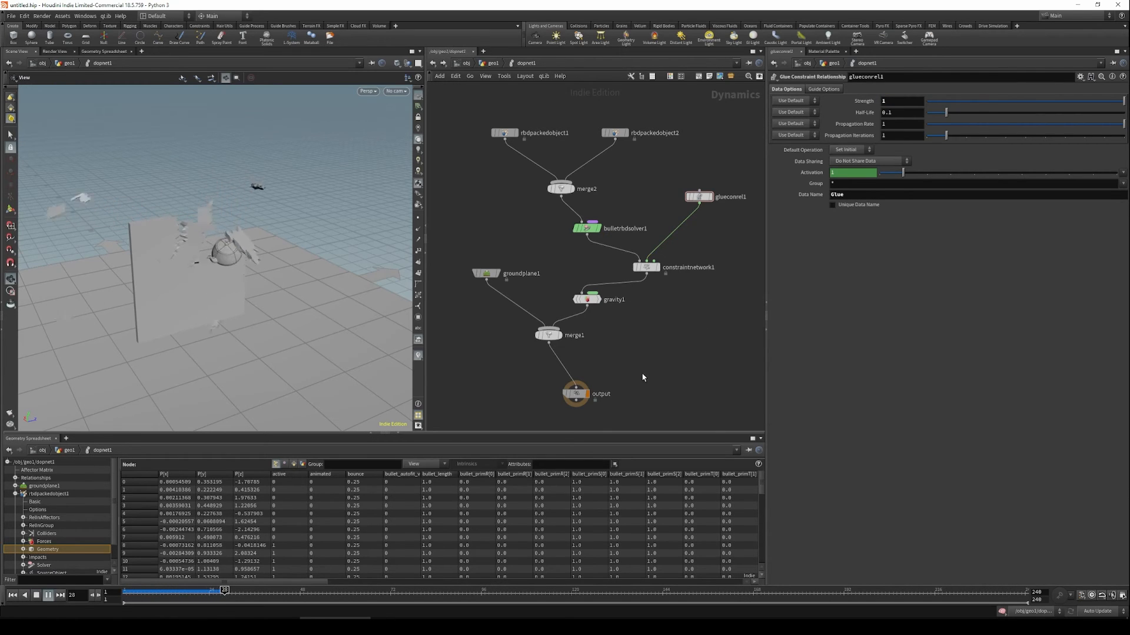
key(u)
key(ctrl+Up)
Set the Z component of Init V on pointwrangle1 to 5, and play the simulation in dopnet1 before rewinding.
drag(257, 312, 232, 212)
click(691, 270)
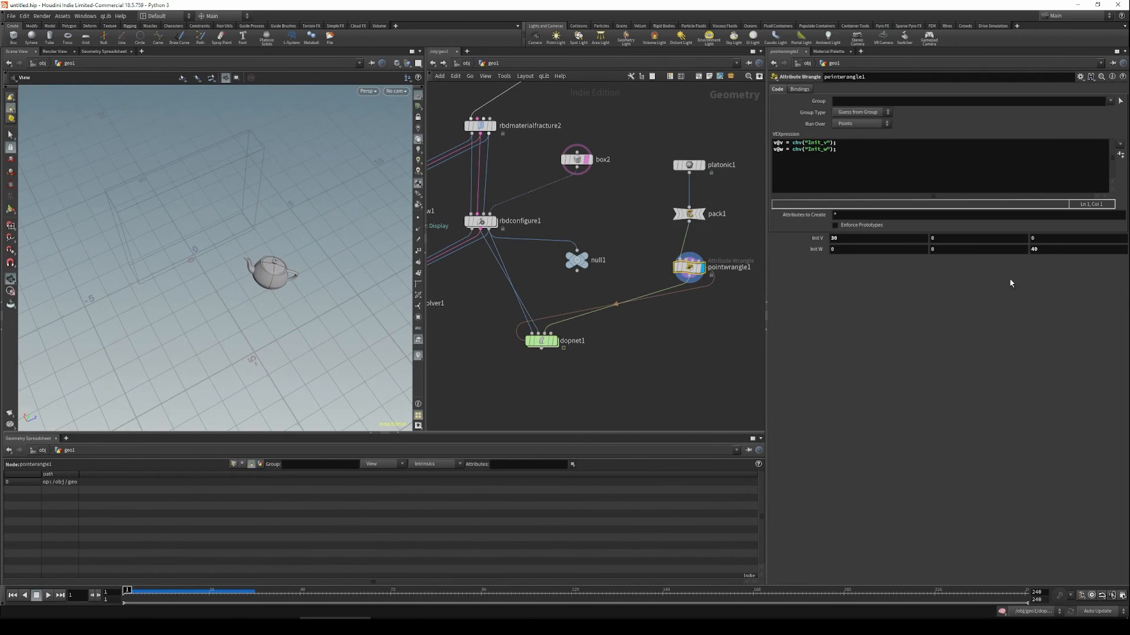
click(1061, 239)
key(Return)
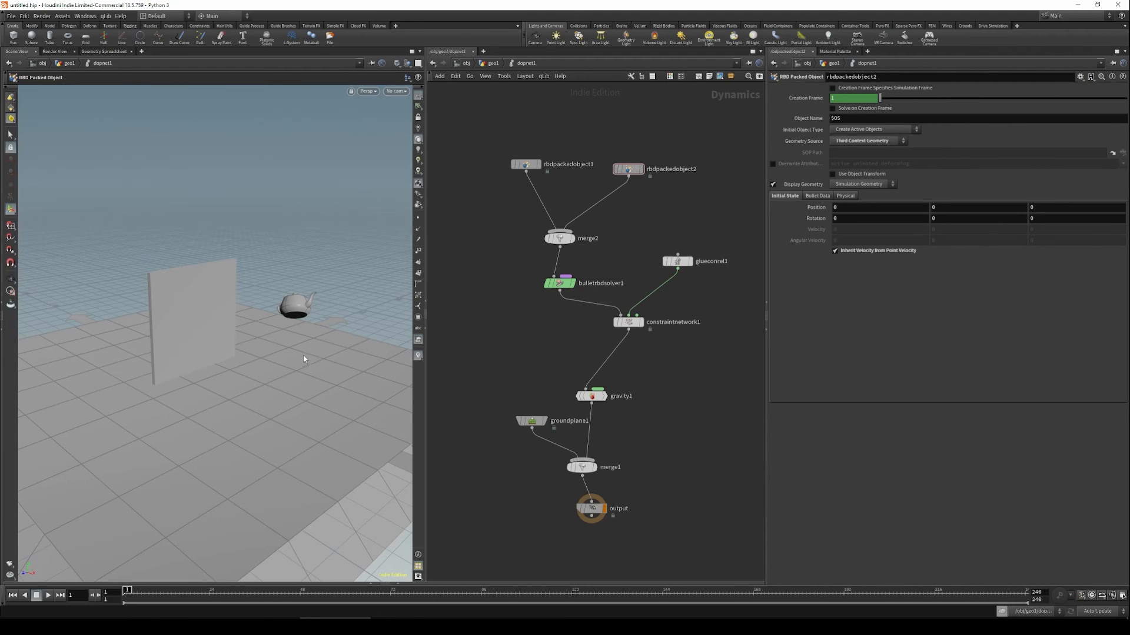
alt+drag(263, 370, 259, 372)
key(Up)
key(Up)
key(ctrl+Up)
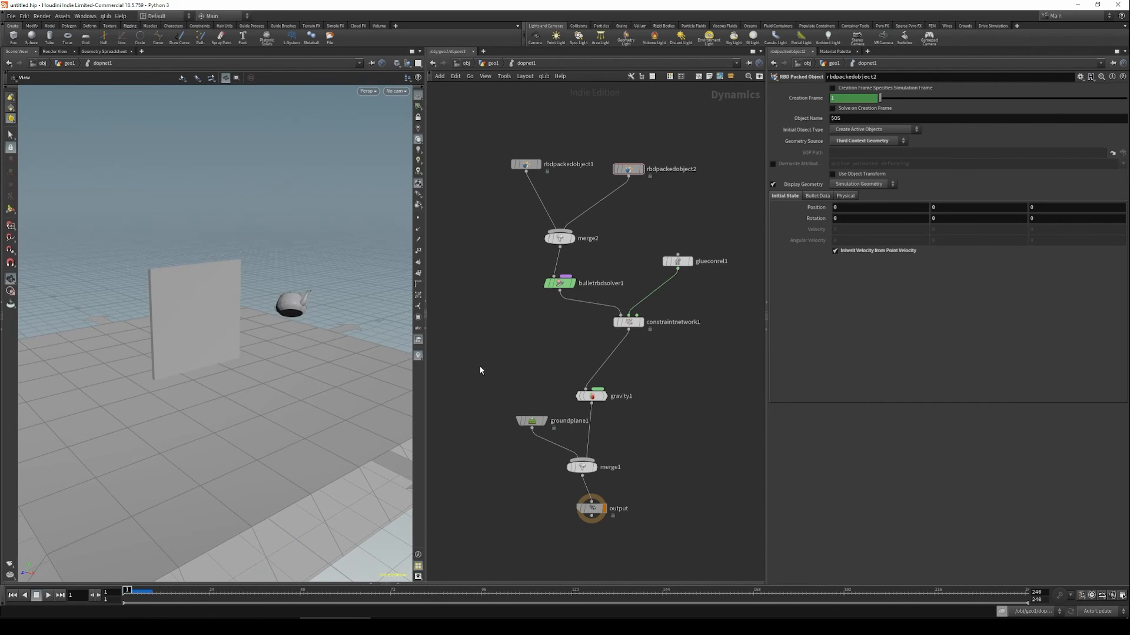
Set the X component of Init V on pointwrangle1 to -35, and replay the simulation in dopnet1 before rewinding.
key(u)
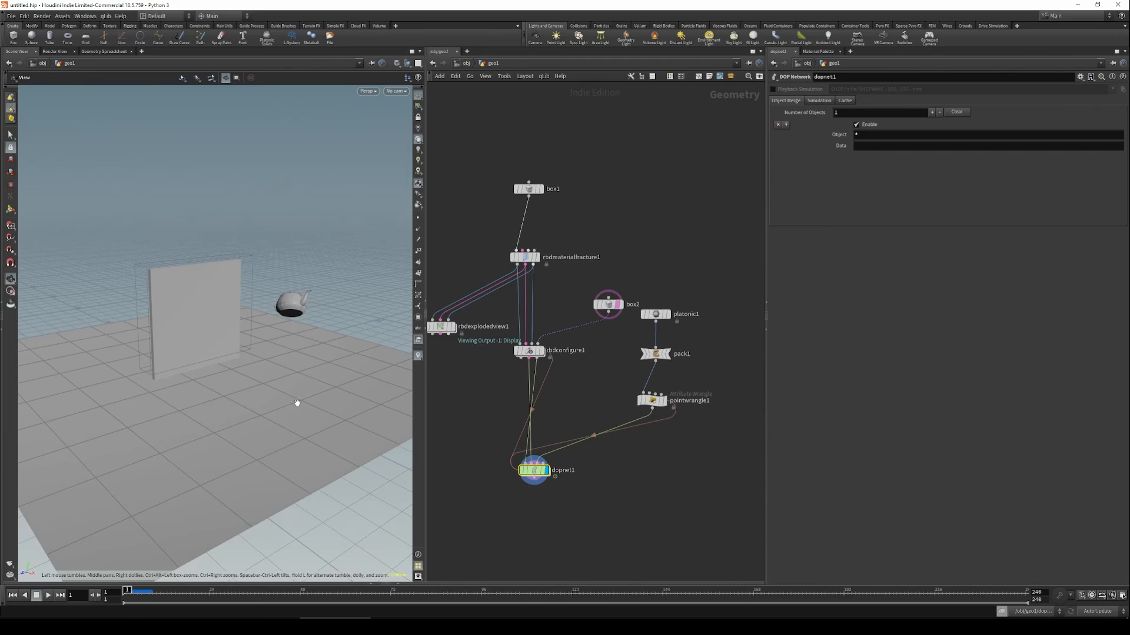
click(652, 400)
click(852, 239)
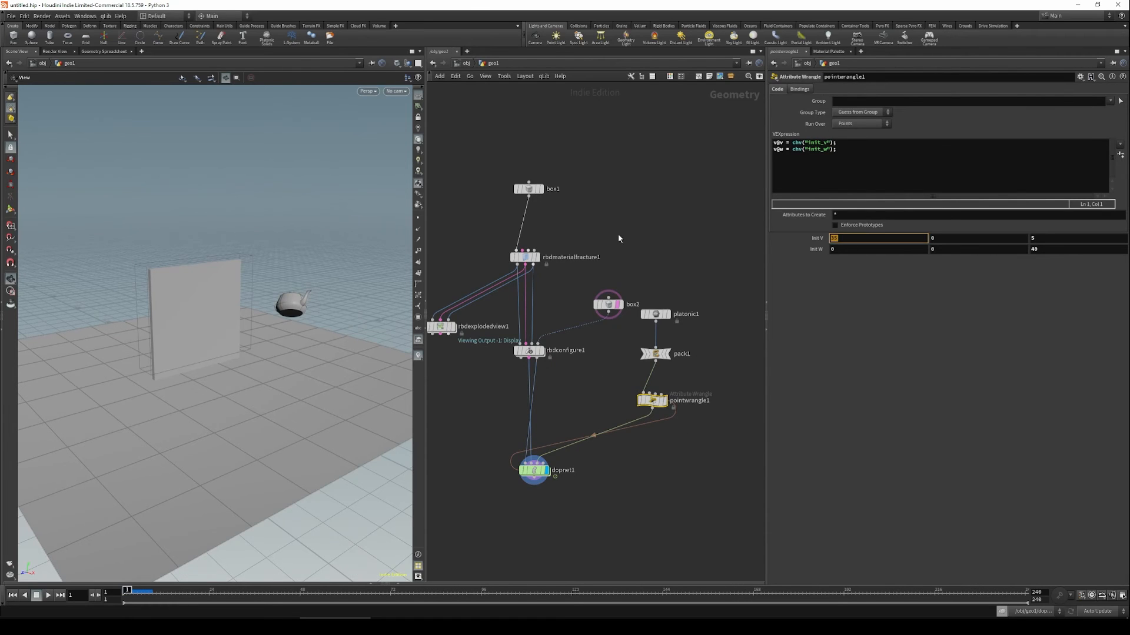
text(-35)
key(Return)
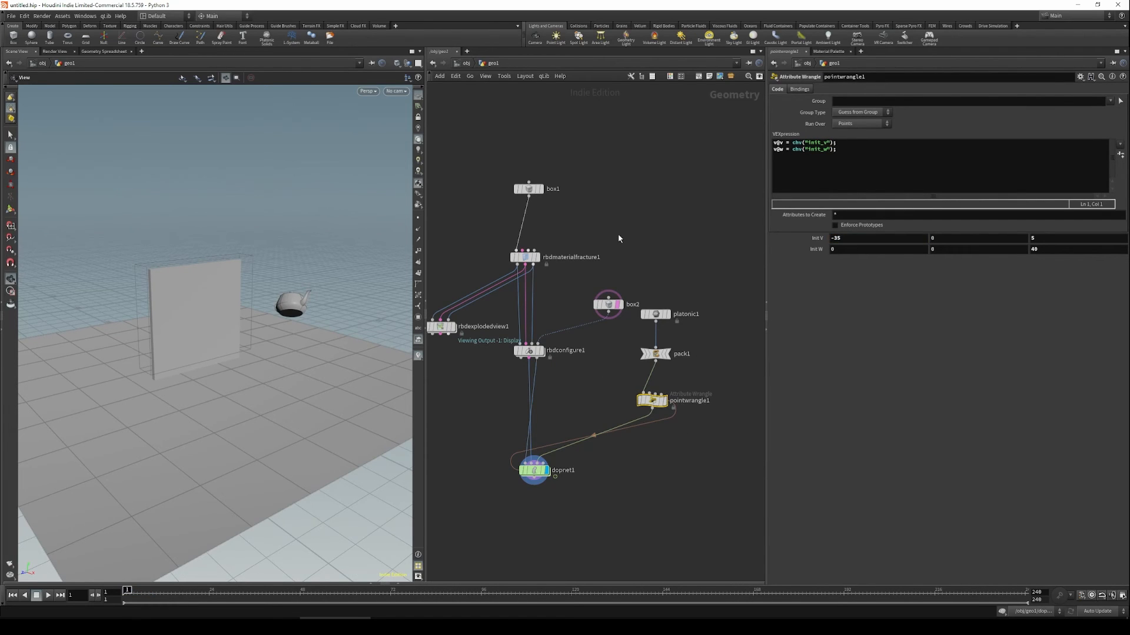
drag(285, 370, 310, 373)
double_click(533, 470)
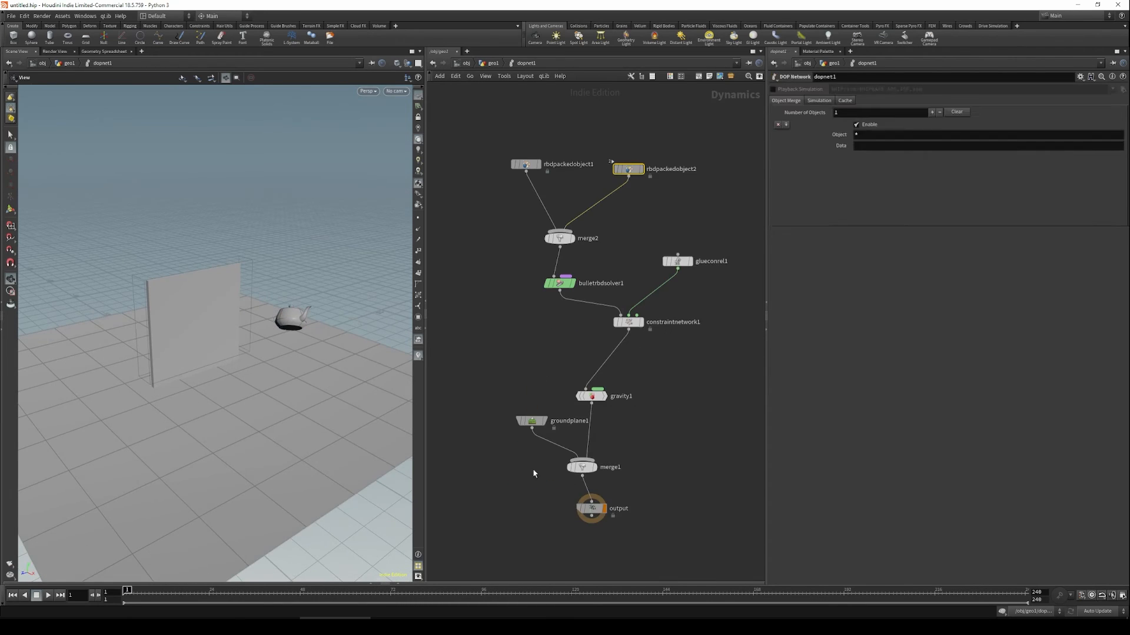
key(Up)
key(ctrl+Up)
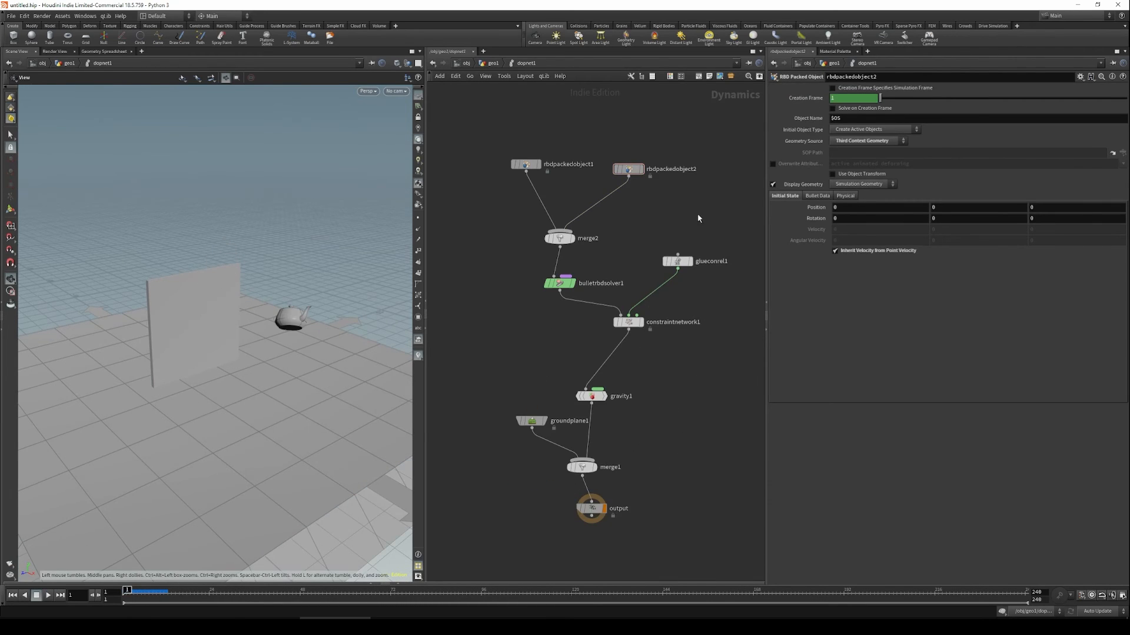
Set the Strength of glueconrel1 to 1, and replay the simulation to check how the wall breaks before rewinding.
click(677, 261)
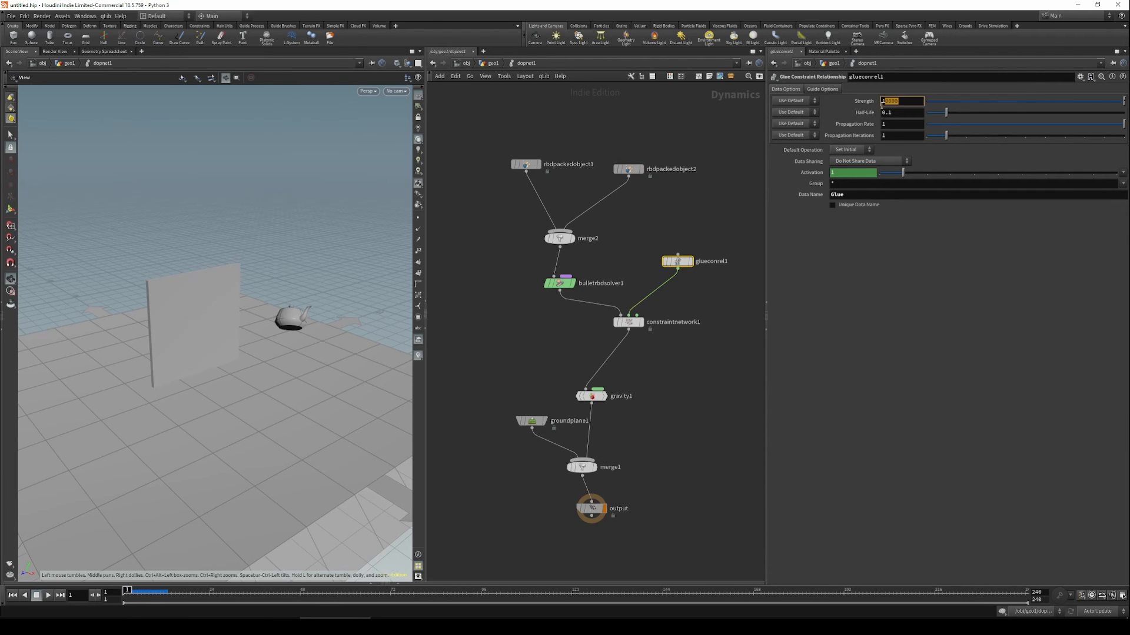
key(Return)
key(Up)
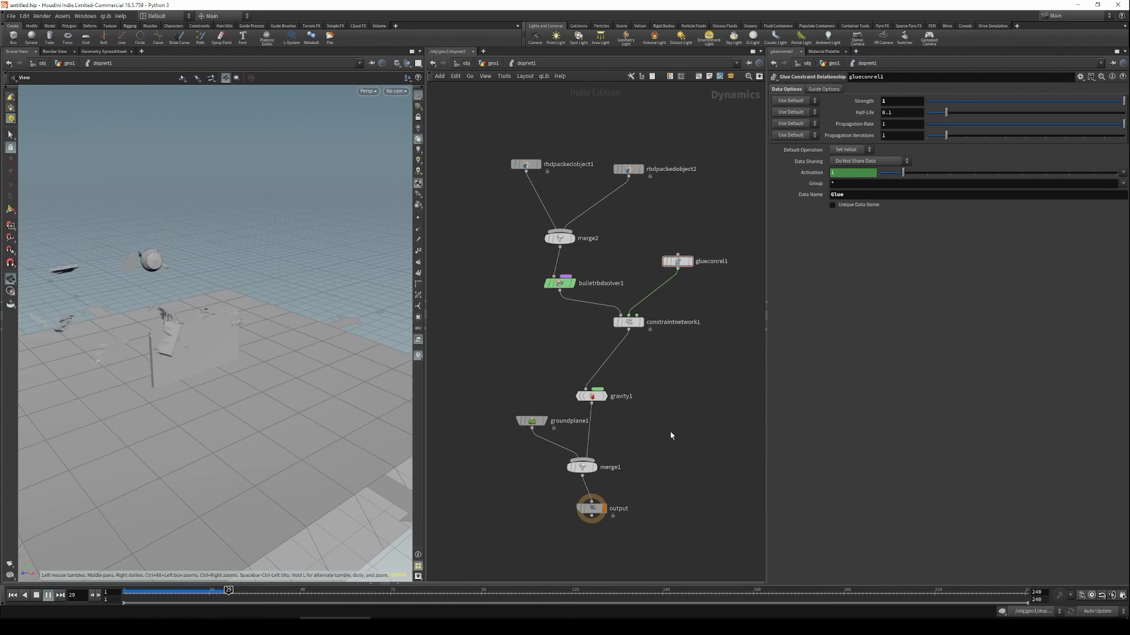
key(ctrl+Up)
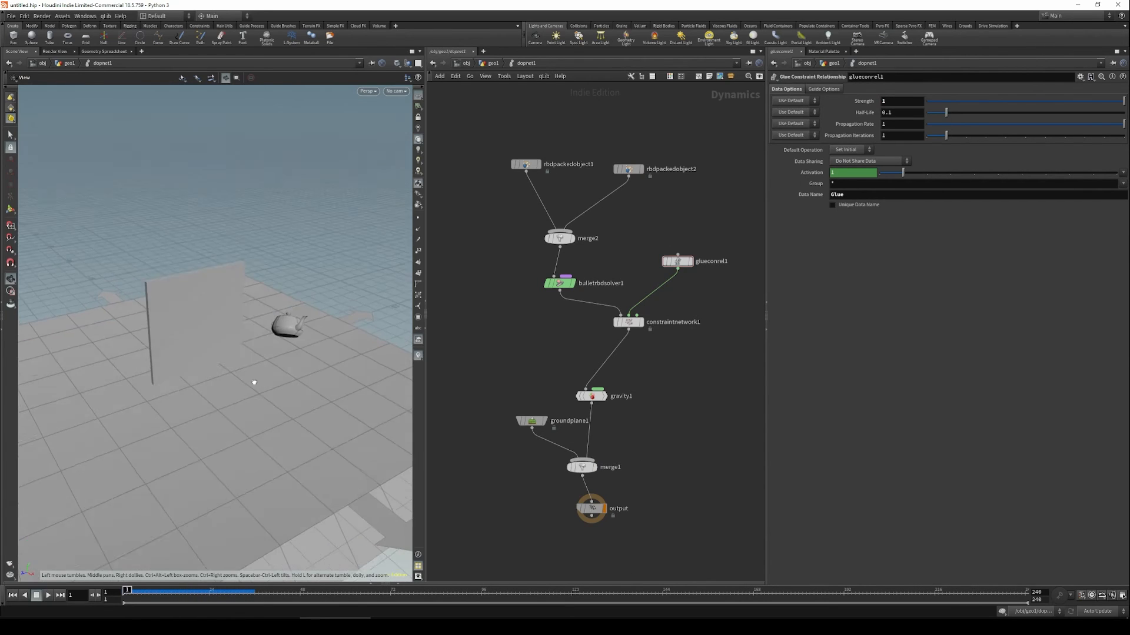
Set the Y component of Init V on pointwrangle1 to -5, and play the simulation in dopnet1.
key(u)
click(652, 400)
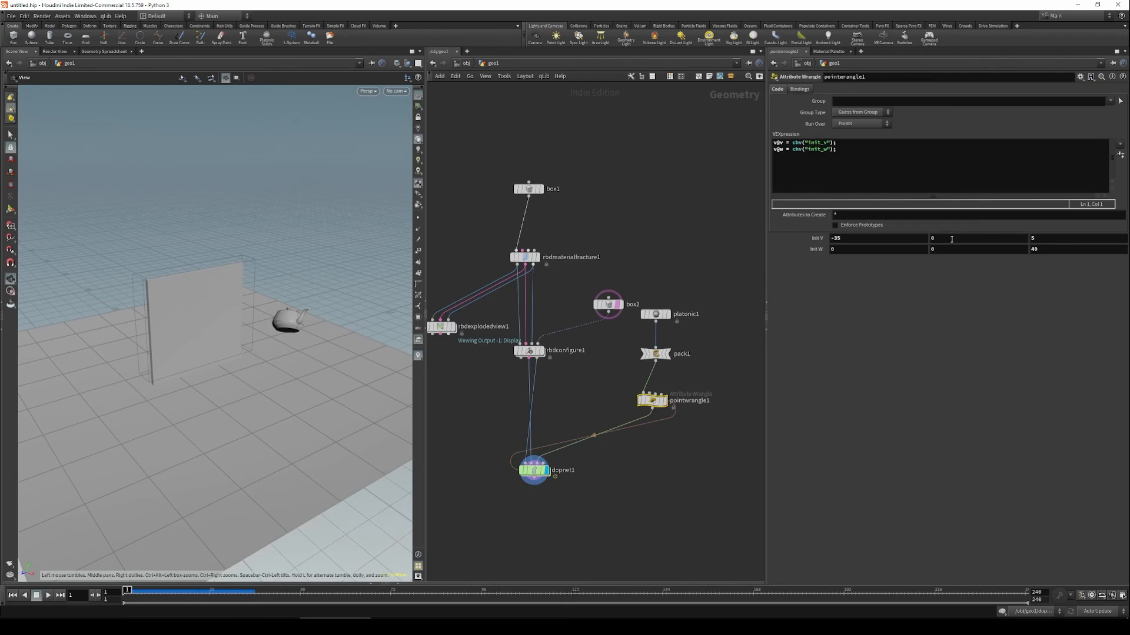
double_click(838, 239)
text(50)
key(Return)
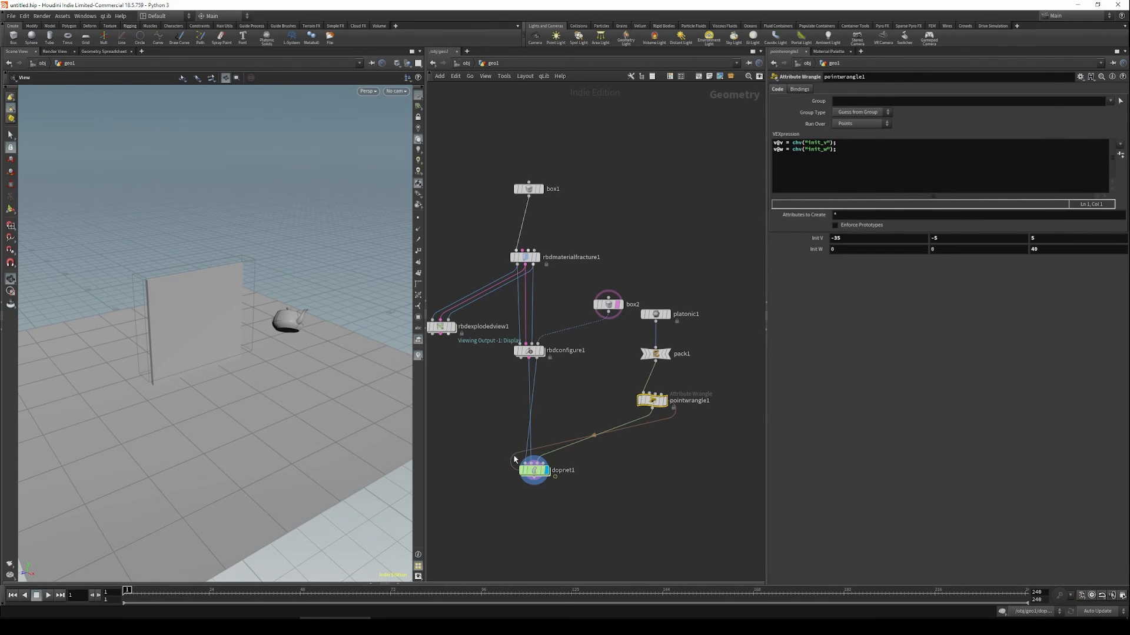
double_click(534, 471)
key(Up)
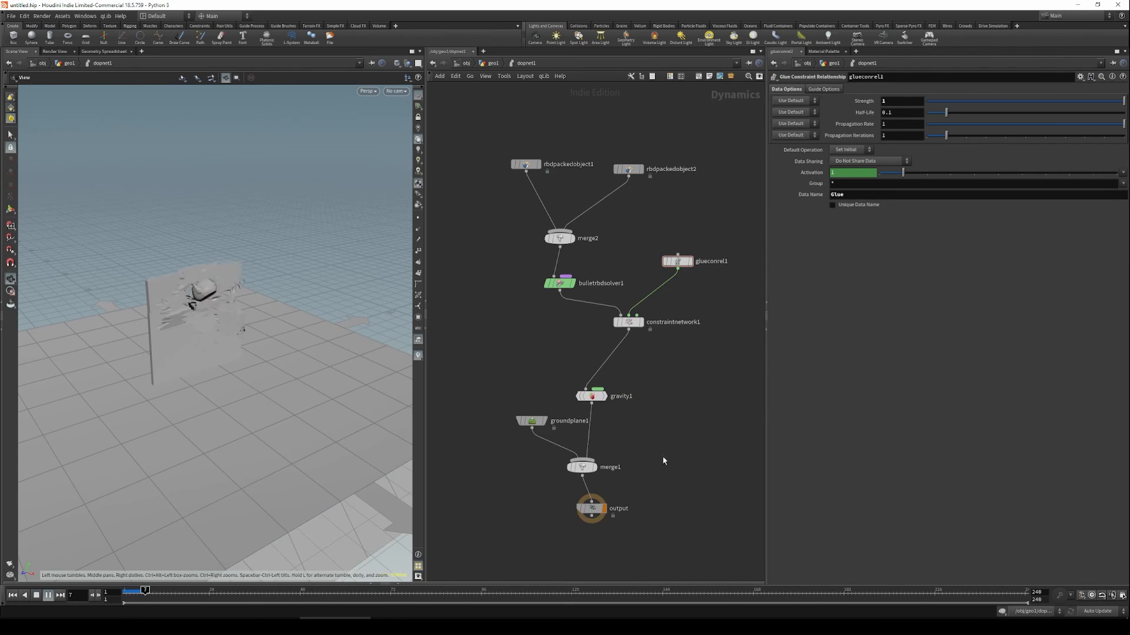
mouse_move(579, 472)
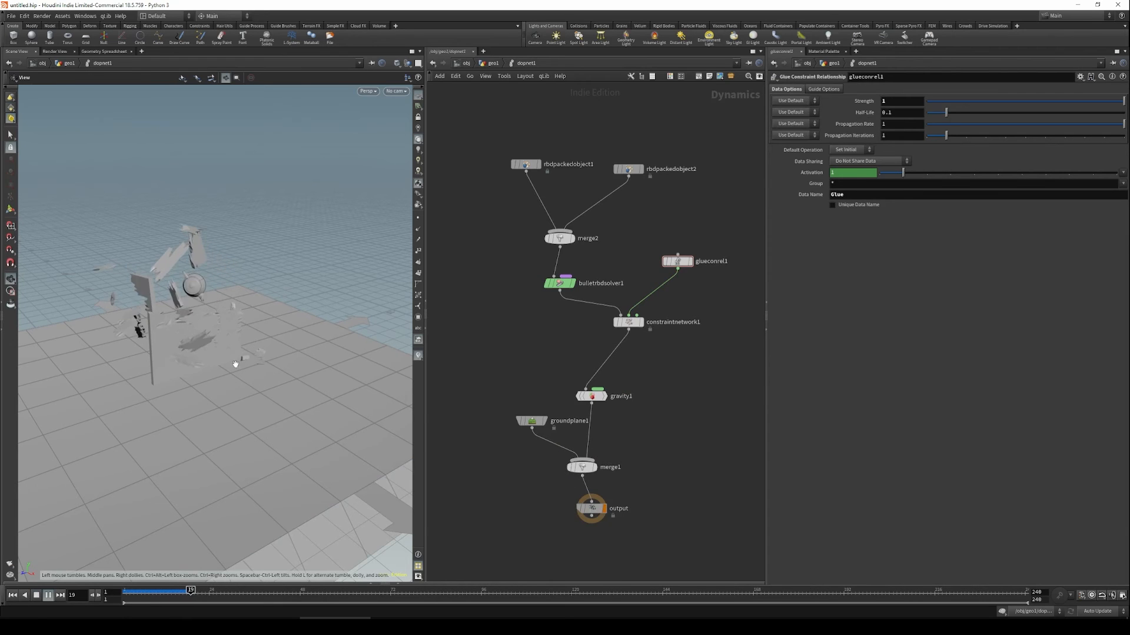
key(Up)
Replay the wall's destruction from the back and front, rewinding to the first frame after each playback.
right_drag(206, 356, 242, 368)
middle_drag(242, 368, 272, 386)
drag(272, 386, 303, 395)
key(ctrl+Up)
key(Up)
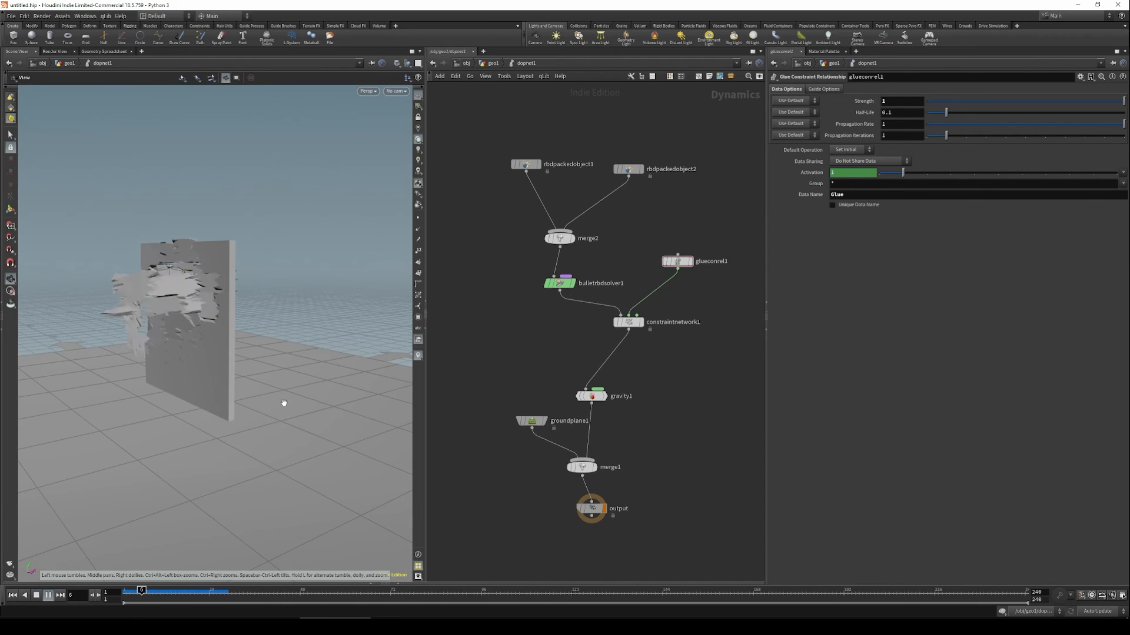
key(ctrl+Up)
drag(292, 399, 201, 406)
key(Up)
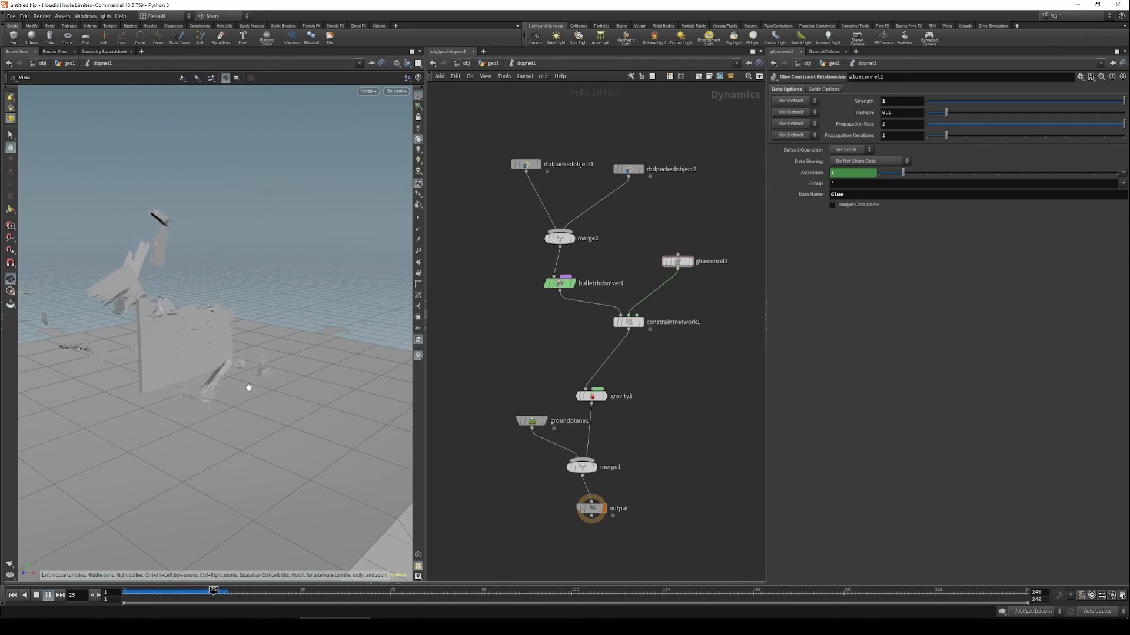
key(ctrl+Up)
drag(249, 391, 368, 363)
Tidy the placement of rbdpackedobject1, rbdpackedobject2 and merge2, and review the settings of the packed objects and bulletrbdsolver1.
drag(531, 170, 514, 157)
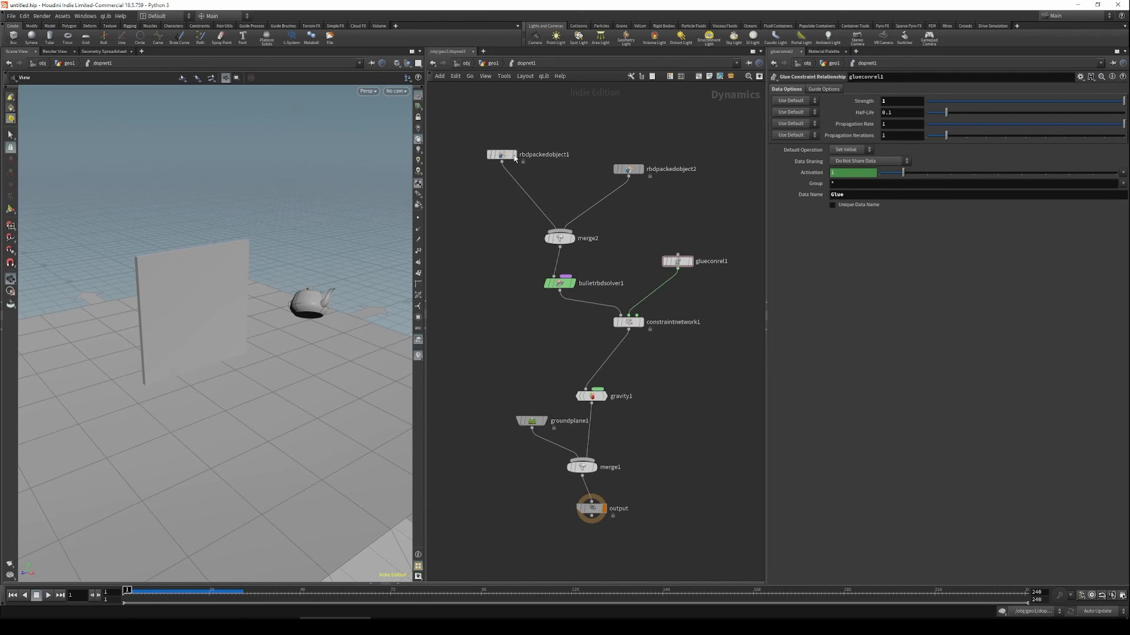
drag(635, 174, 629, 159)
drag(560, 177, 467, 129)
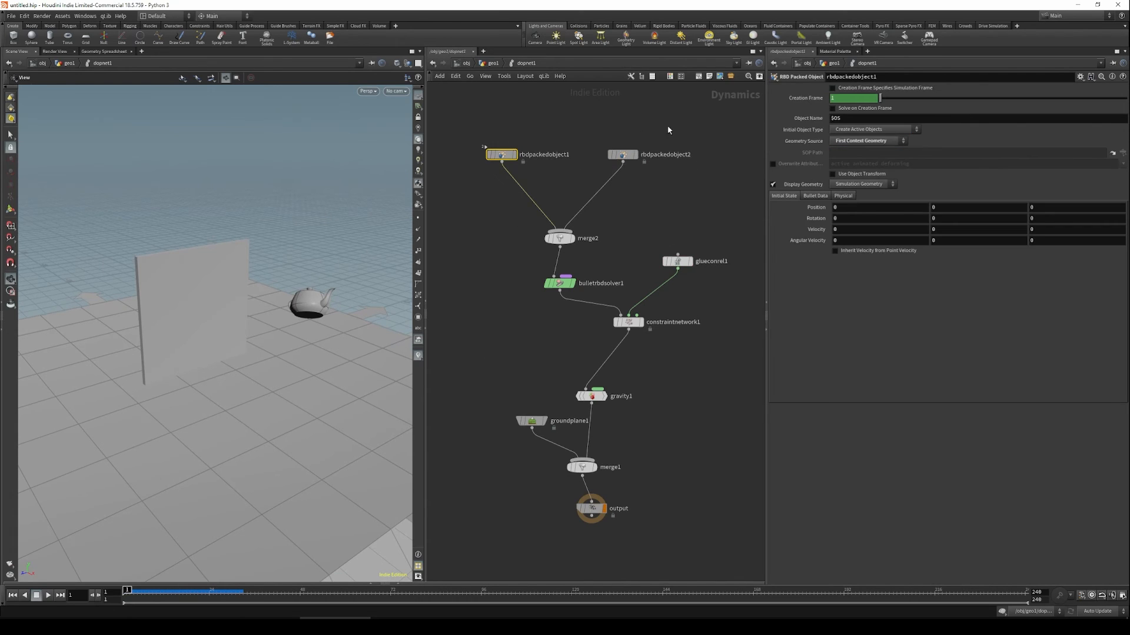
click(622, 155)
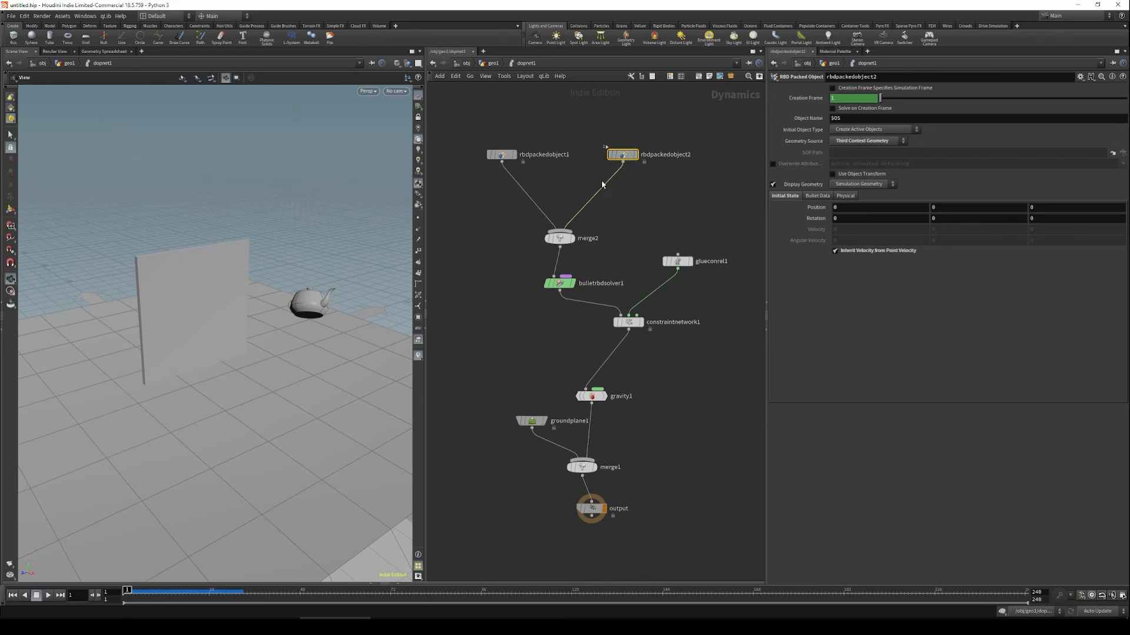
click(560, 238)
drag(560, 238, 556, 232)
click(559, 283)
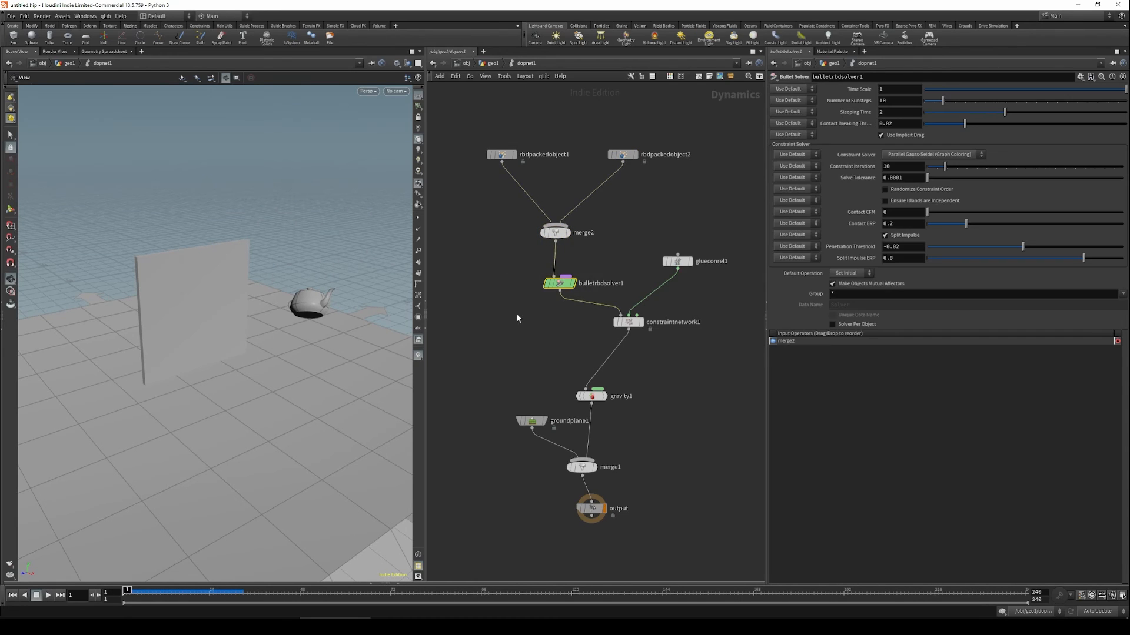
Replay the simulation, render it as a flipbook with the default settings, and review the playback before closing it.
key(Up)
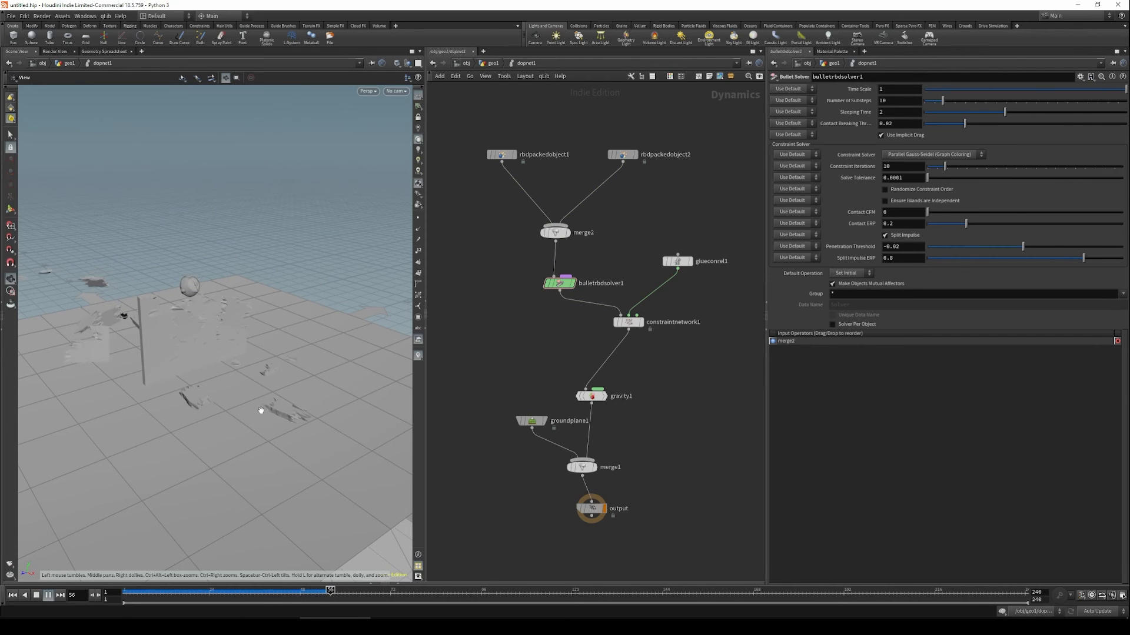
key(ctrl+Up)
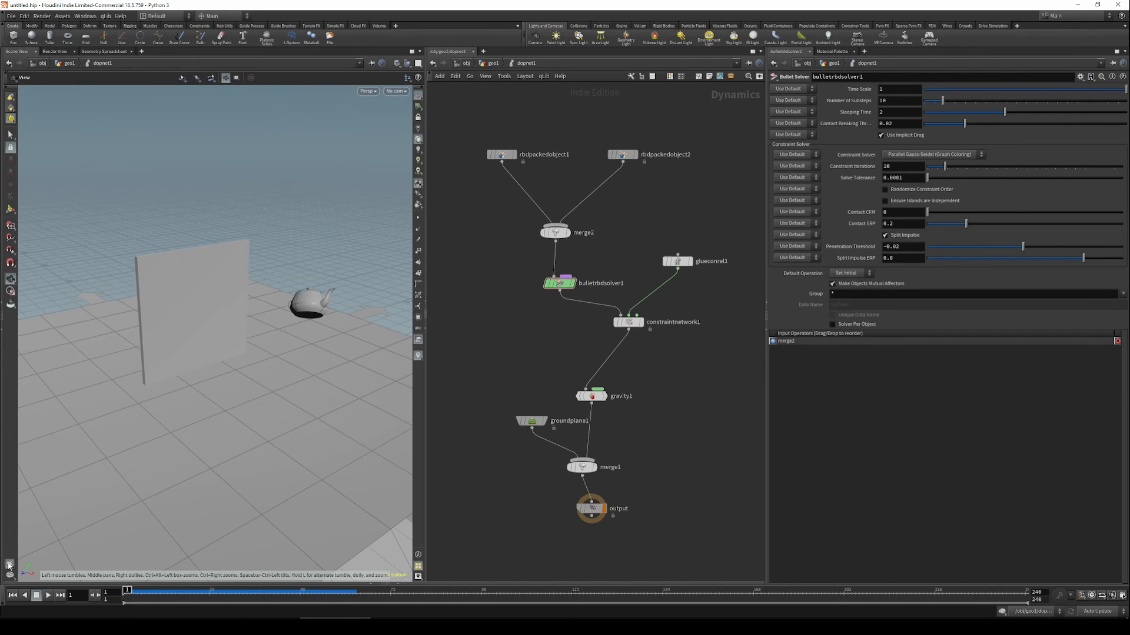
click(9, 566)
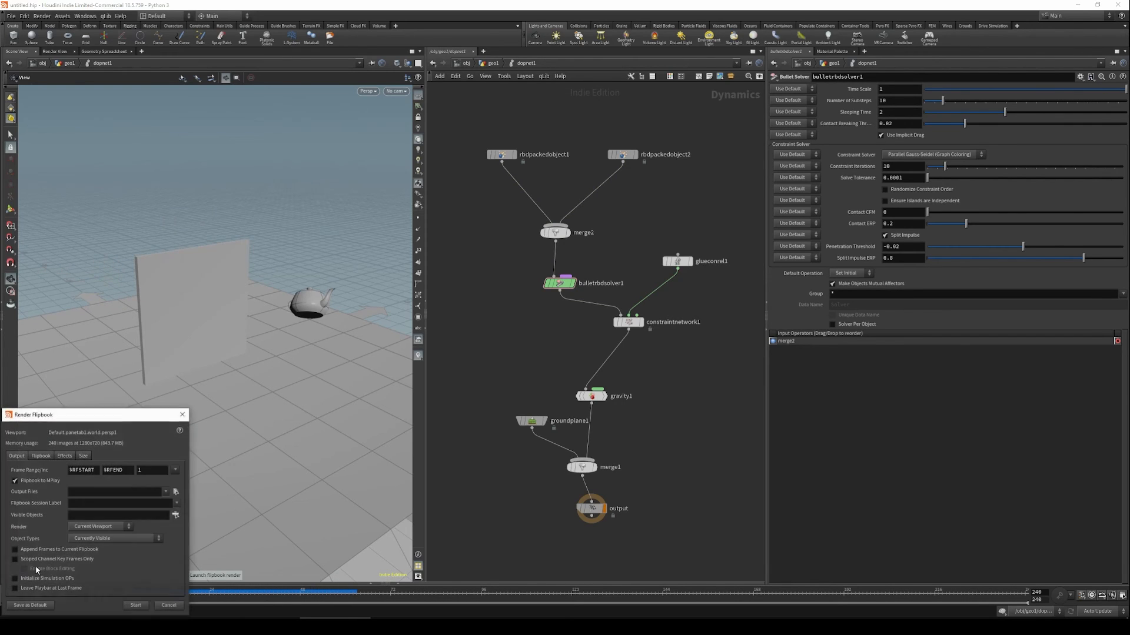
click(135, 606)
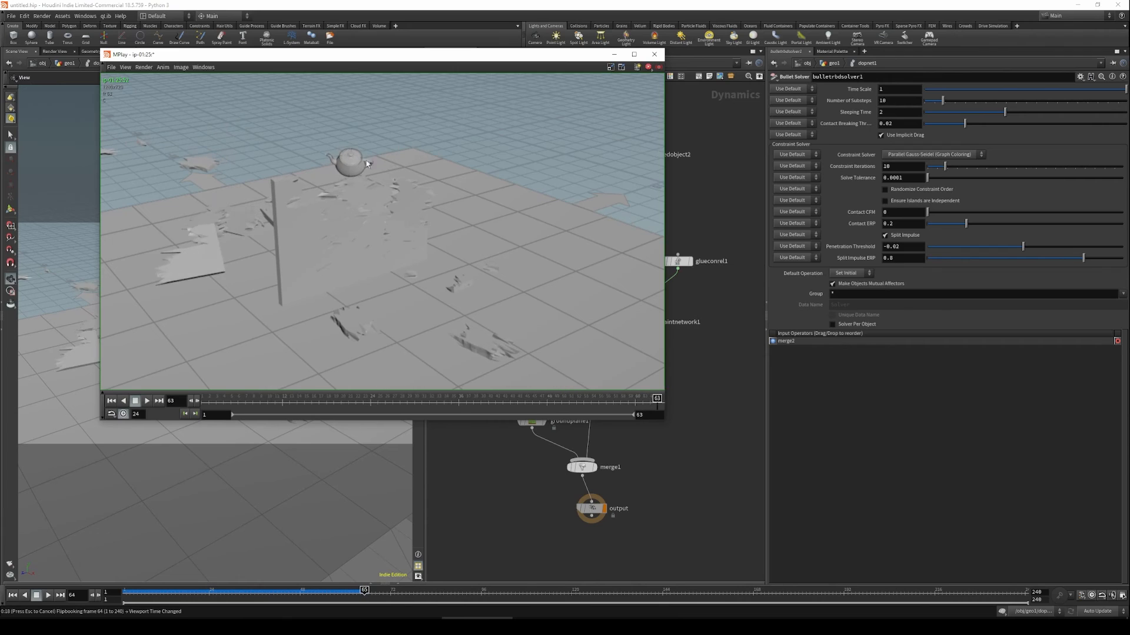
click(658, 68)
click(147, 402)
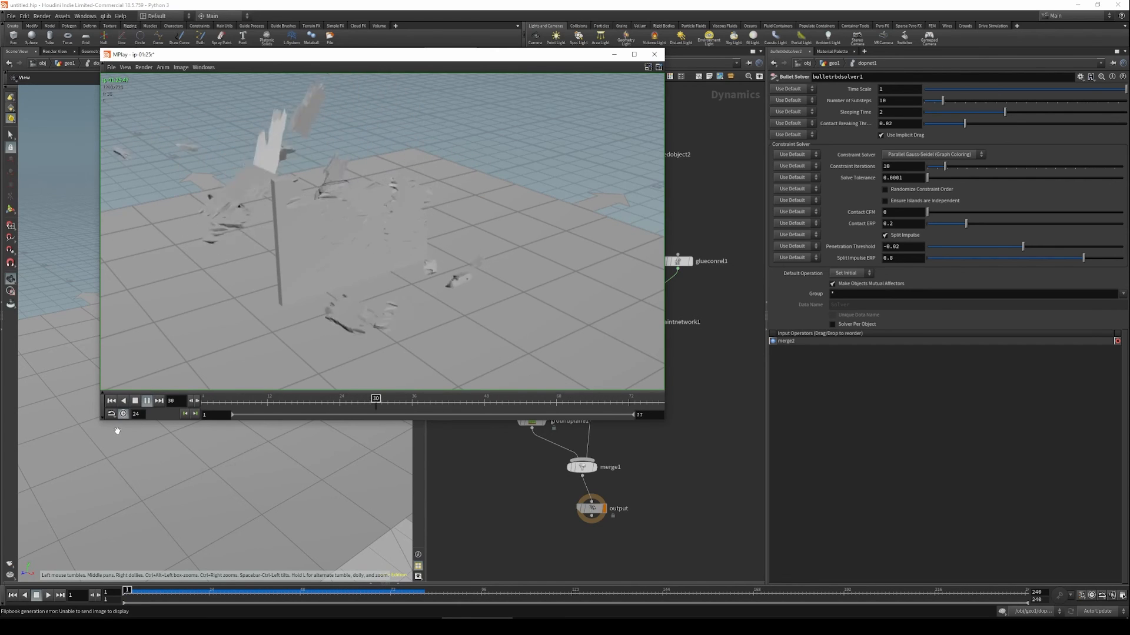
click(147, 400)
click(654, 54)
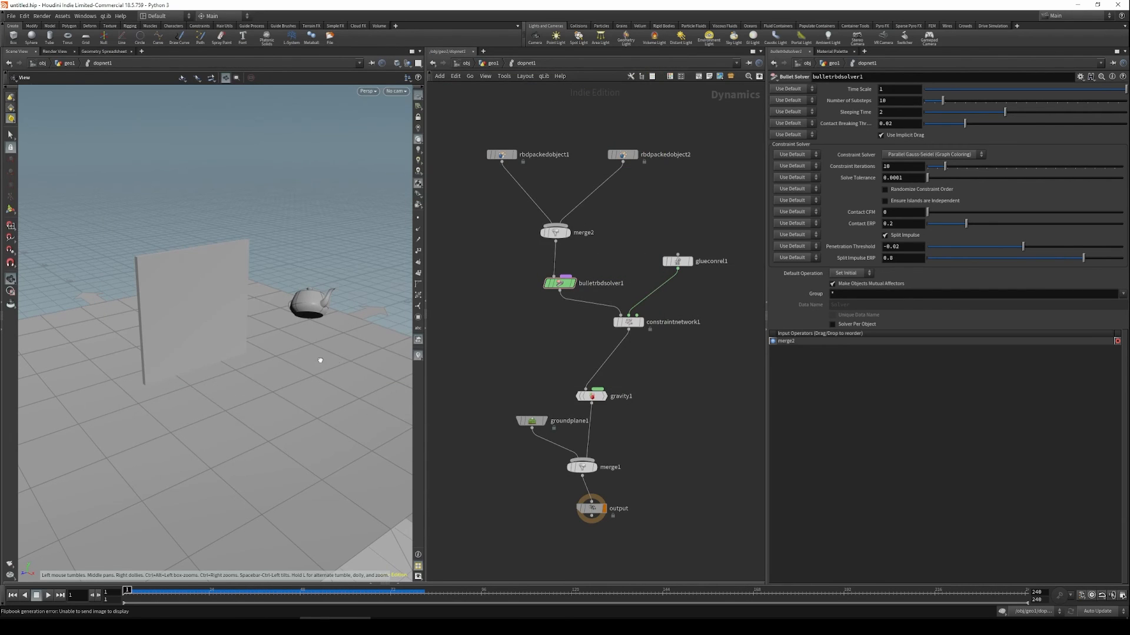
Add a Sphere object at the object level, placing it below geo1.
drag(320, 360, 296, 340)
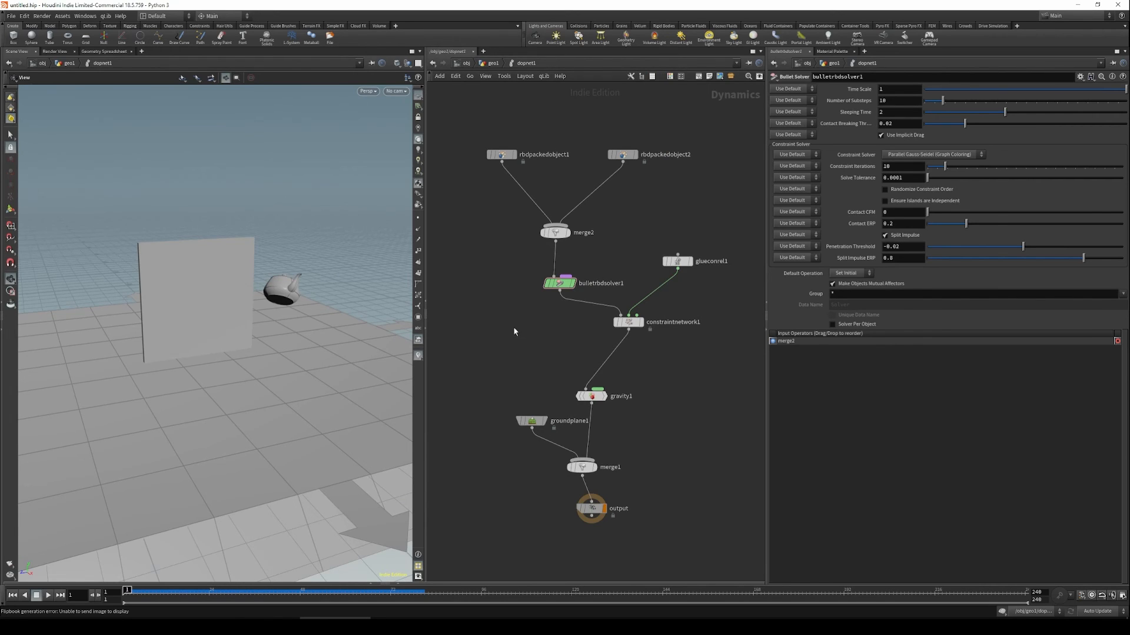
drag(269, 359, 234, 367)
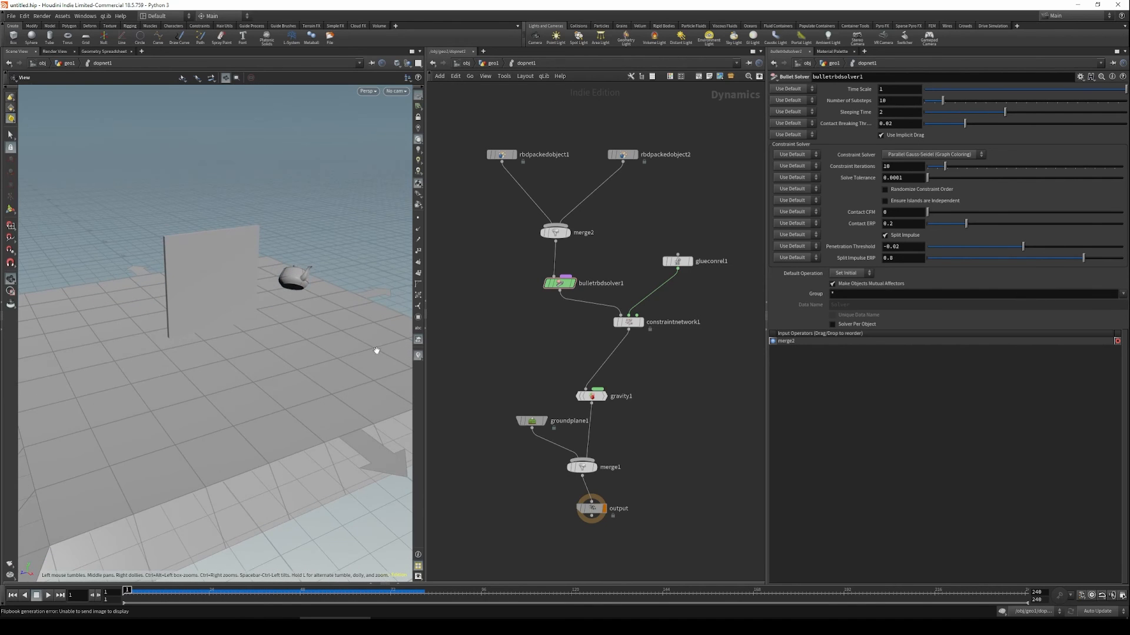
drag(316, 348, 259, 353)
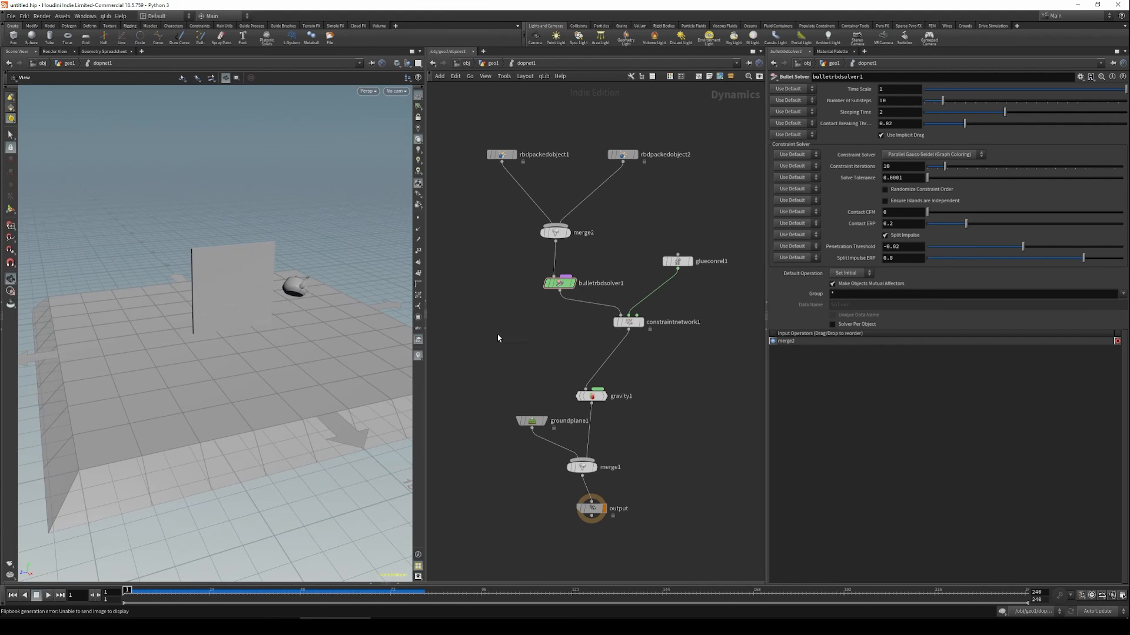
key(u)
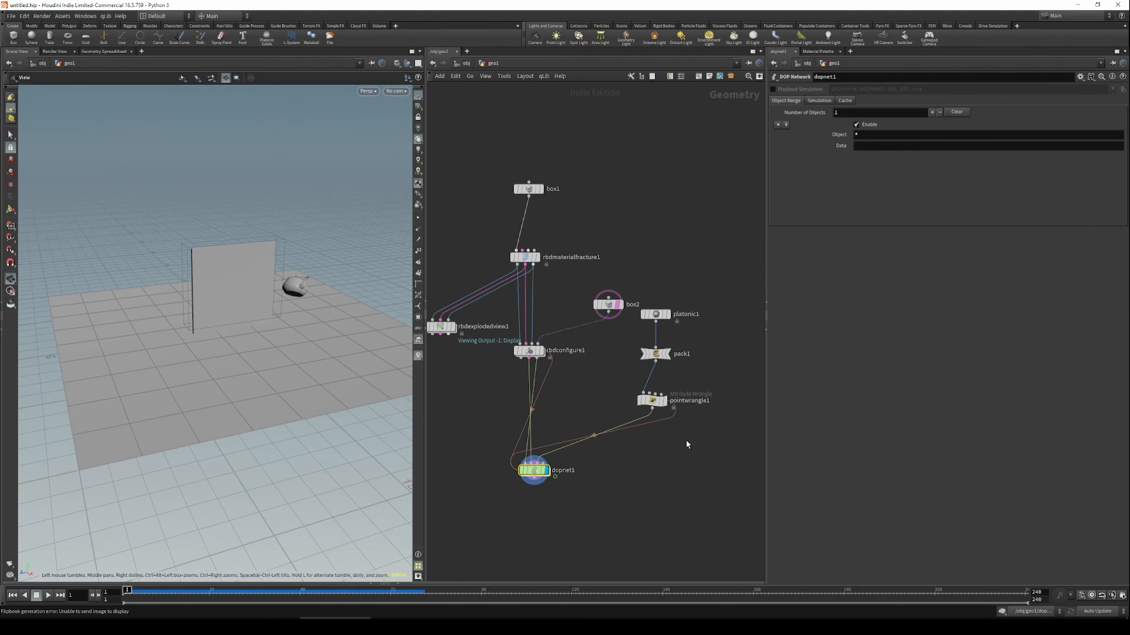
click(687, 338)
key(u)
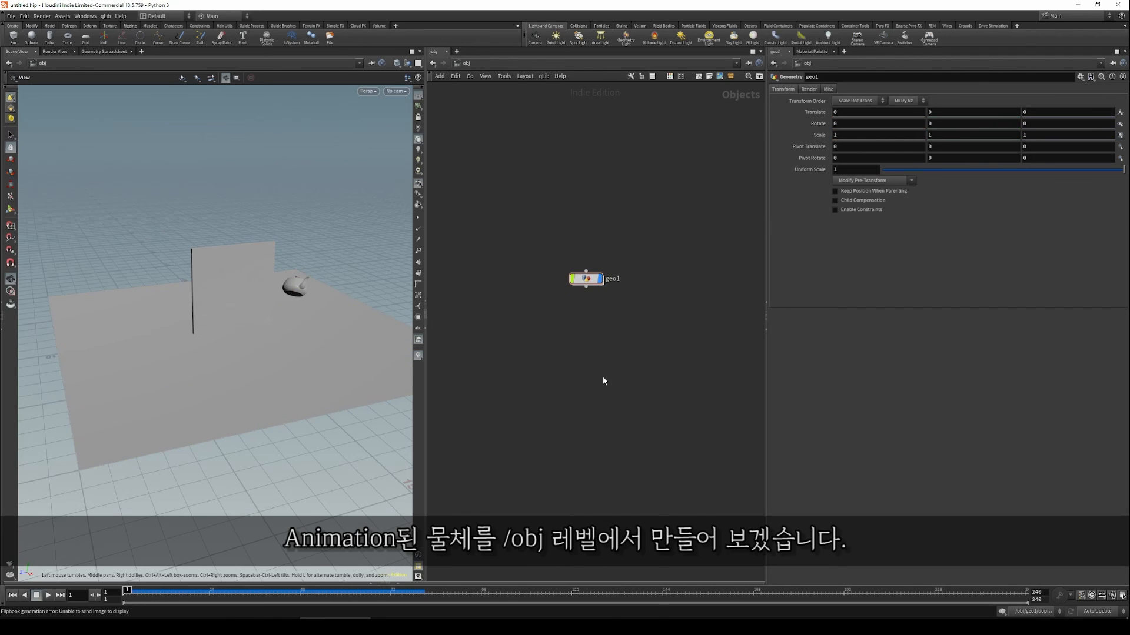
key(Tab)
text(spher)
key(Return)
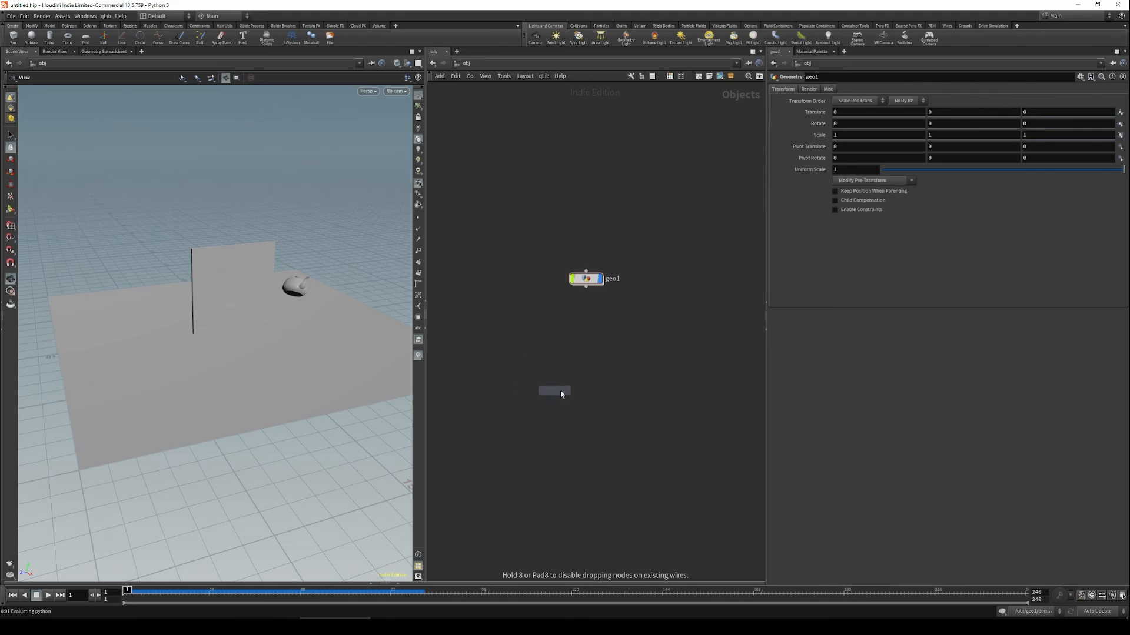
click(597, 405)
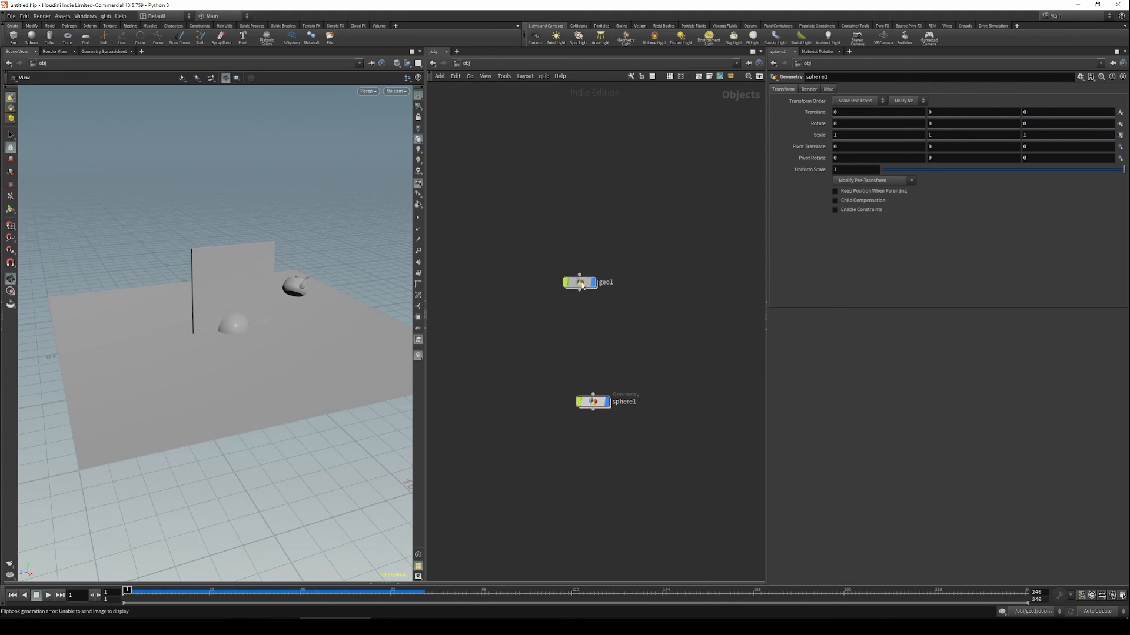
Align geo1 above sphere1, display only box1 inside geo1, and return to the object level.
drag(579, 286, 593, 284)
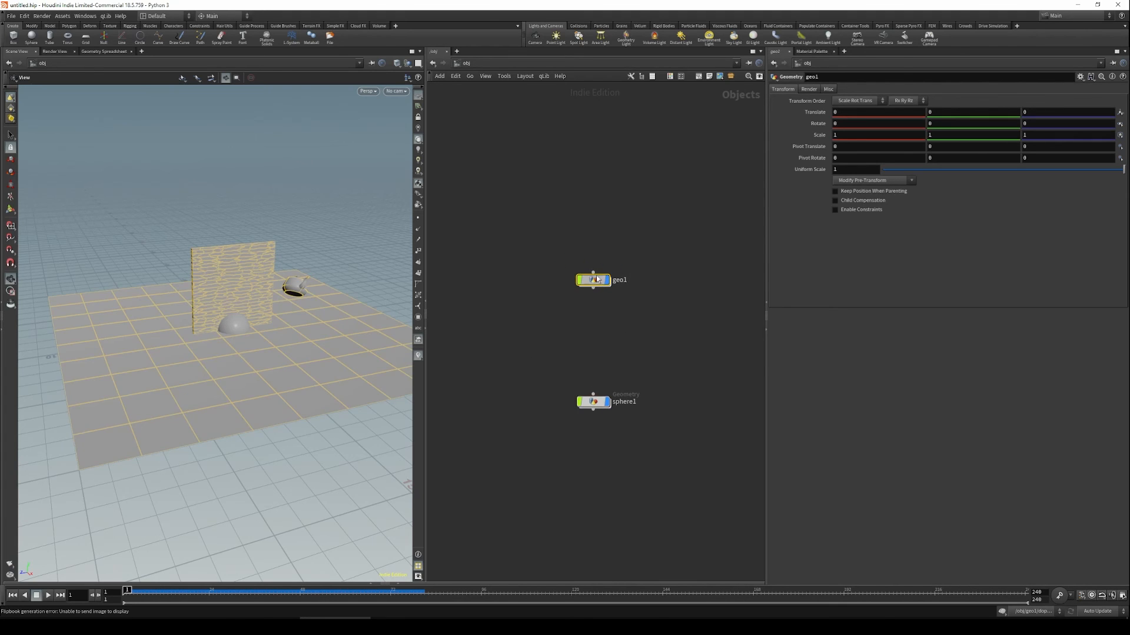
double_click(594, 280)
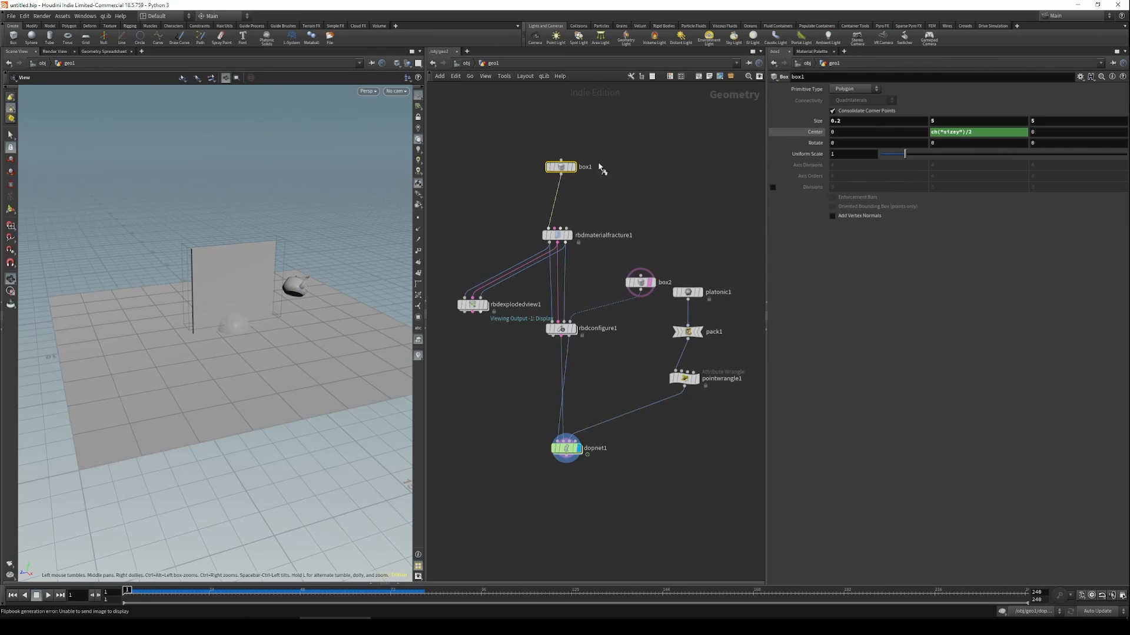
click(574, 167)
key(u)
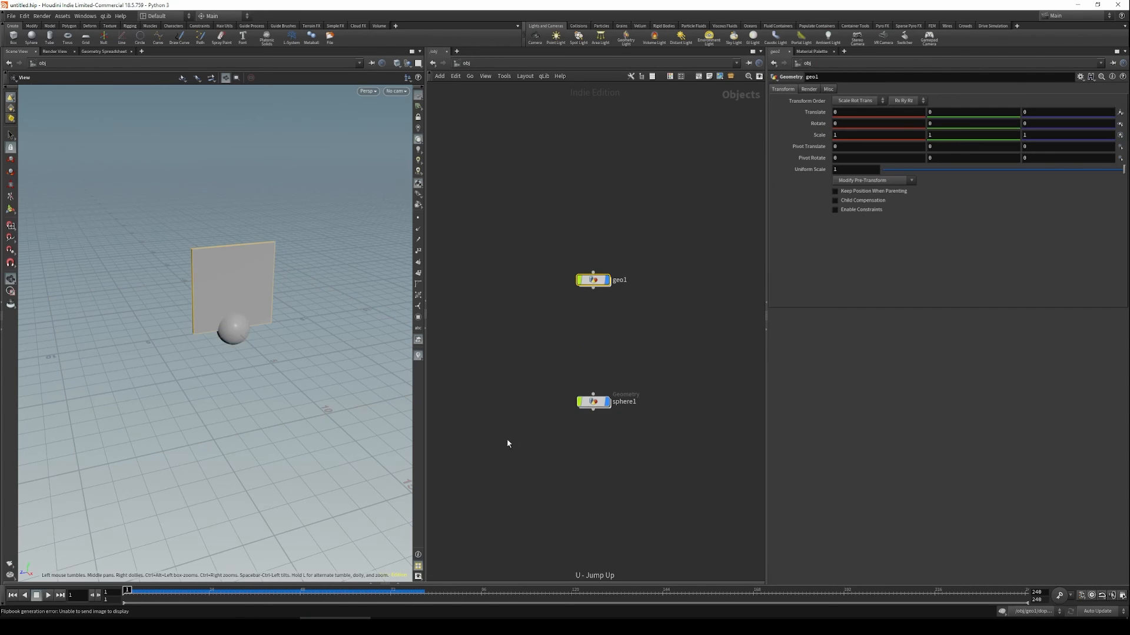
Add a Null object between geo1 and sphere1, and parent sphere1 to the null.
drag(269, 389, 287, 403)
click(593, 402)
drag(592, 408, 592, 449)
key(Tab)
text(null)
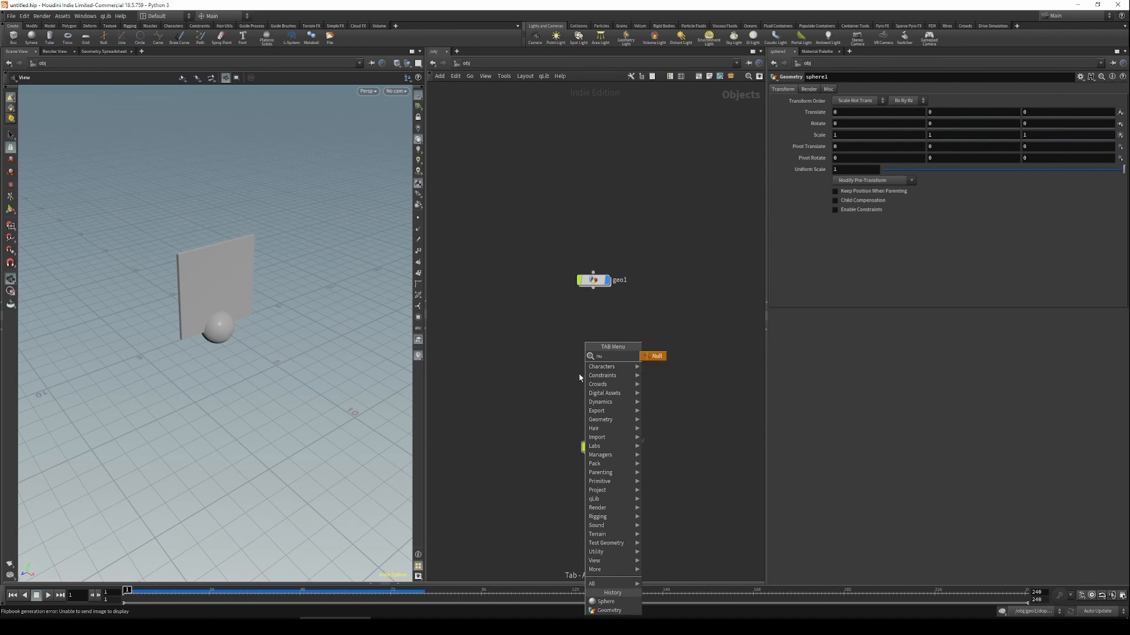
click(652, 355)
click(597, 366)
drag(598, 377, 597, 440)
drag(559, 397, 648, 333)
At frame 13, move null1 to about 7.56 in X and 3.9 in Y so the sphere sits beside the wall.
middle_drag(287, 378, 282, 408)
drag(282, 409, 299, 406)
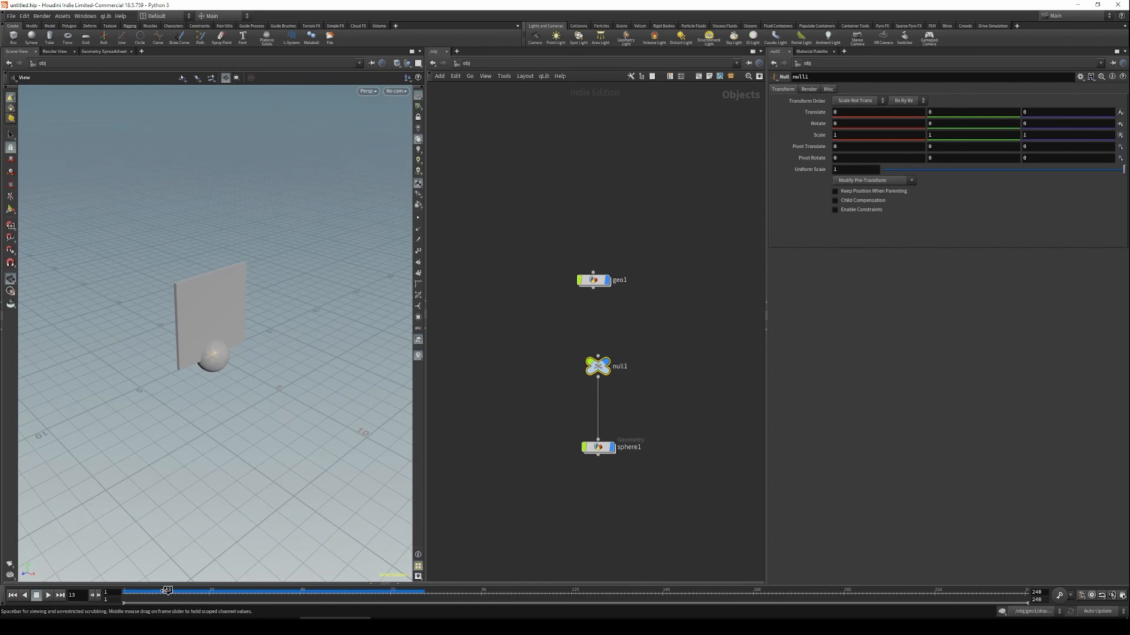
key(r)
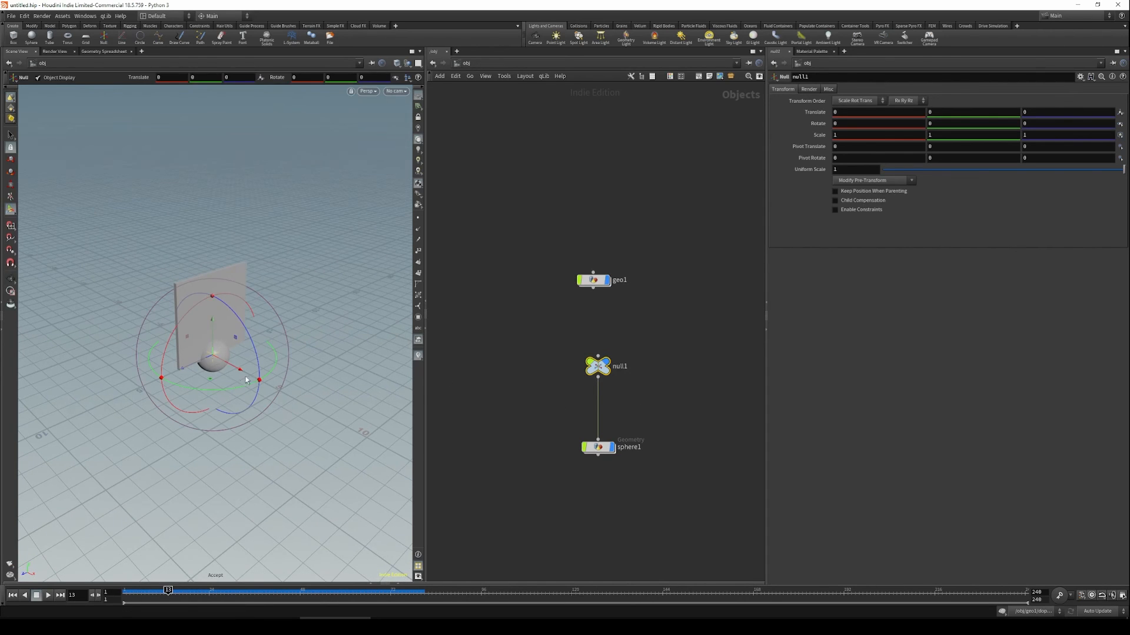
drag(240, 372, 351, 284)
key(Escape)
drag(303, 395, 259, 424)
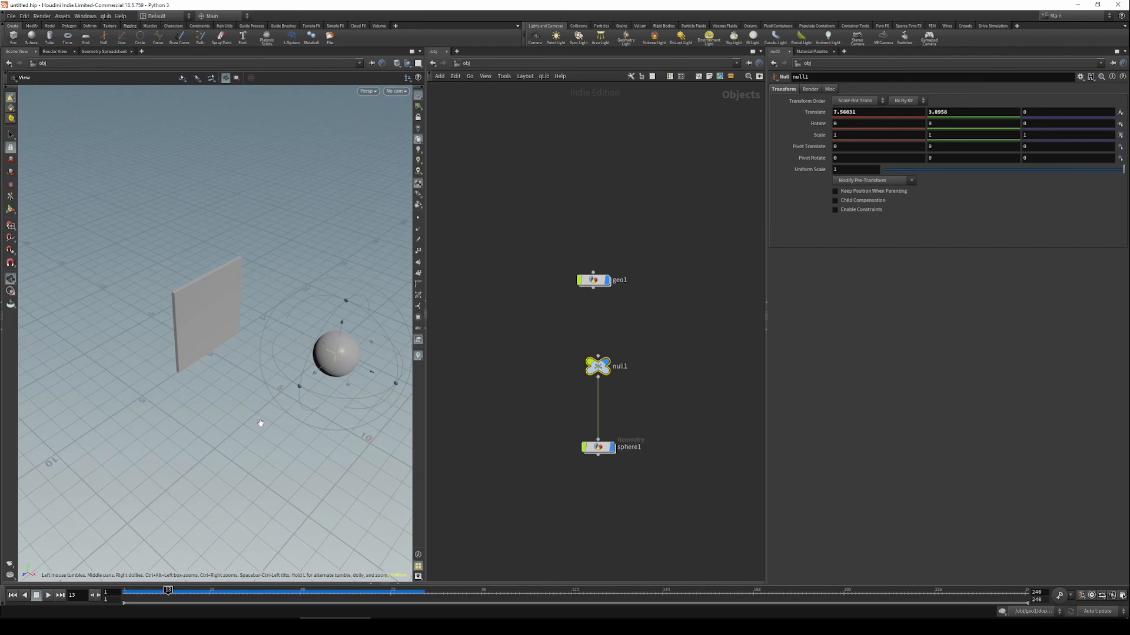
key(Return)
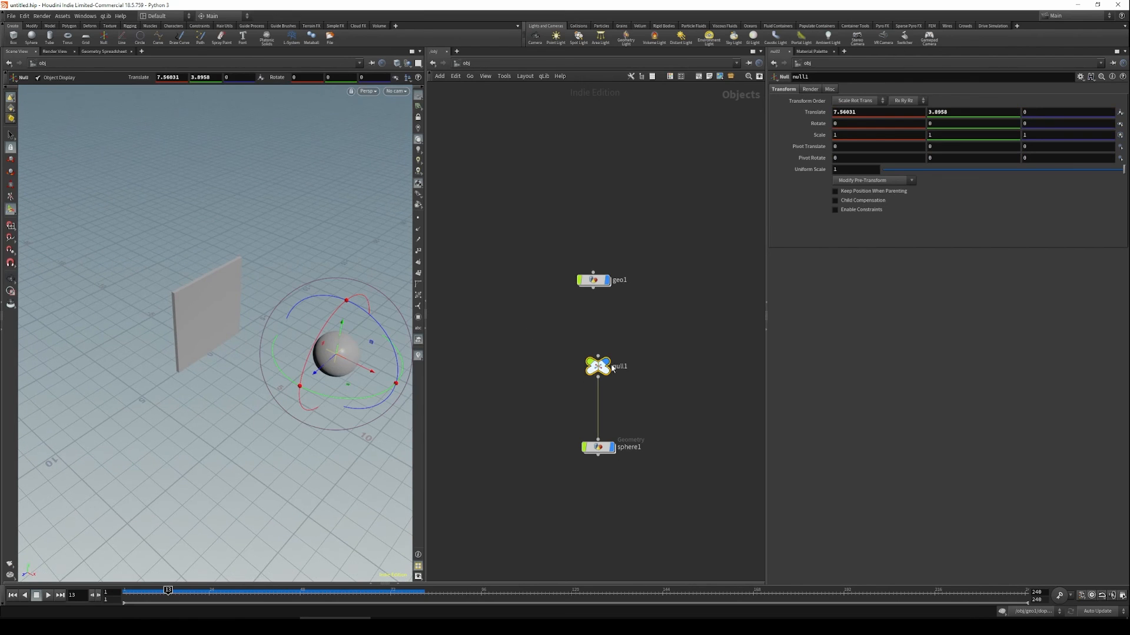
Keyframe null1's Translate at frame 13, and at frame 24 keyframe it on the wall's opposite side, shifted in positive Z.
alt+click(815, 112)
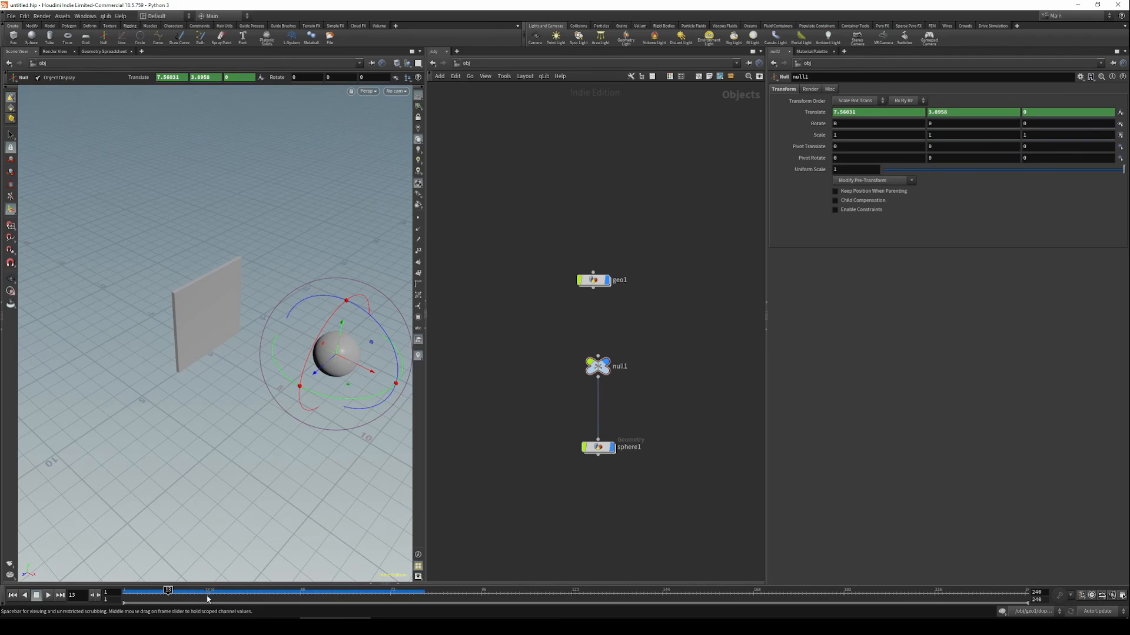
drag(371, 373, 113, 279)
alt+middle_drag(277, 265, 316, 283)
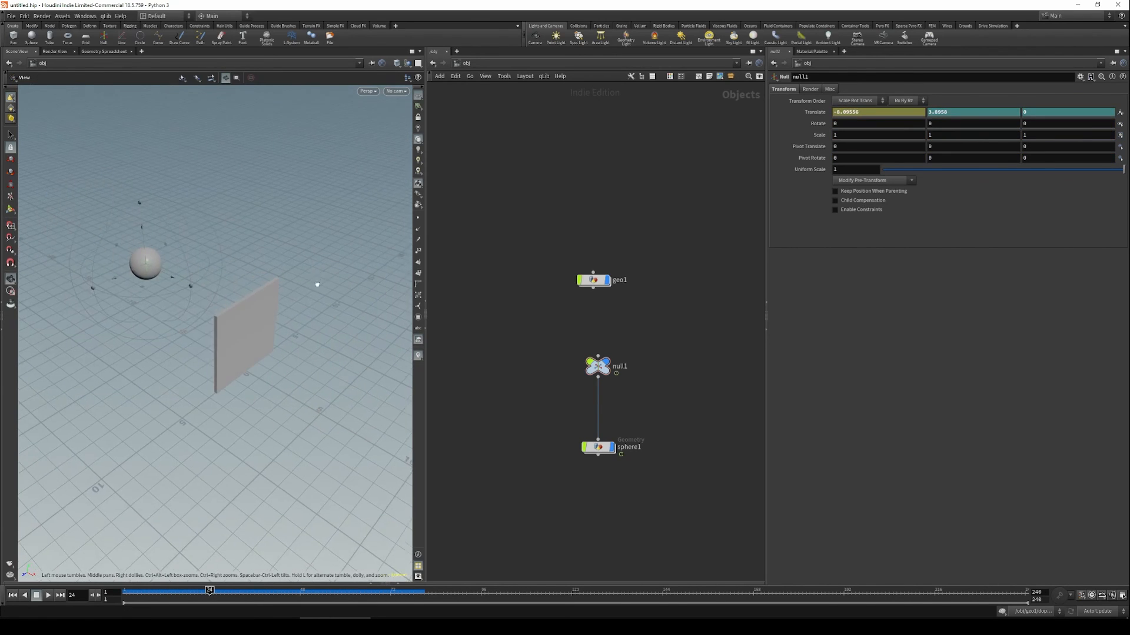
alt+drag(316, 283, 315, 323)
key(t)
drag(119, 247, 79, 278)
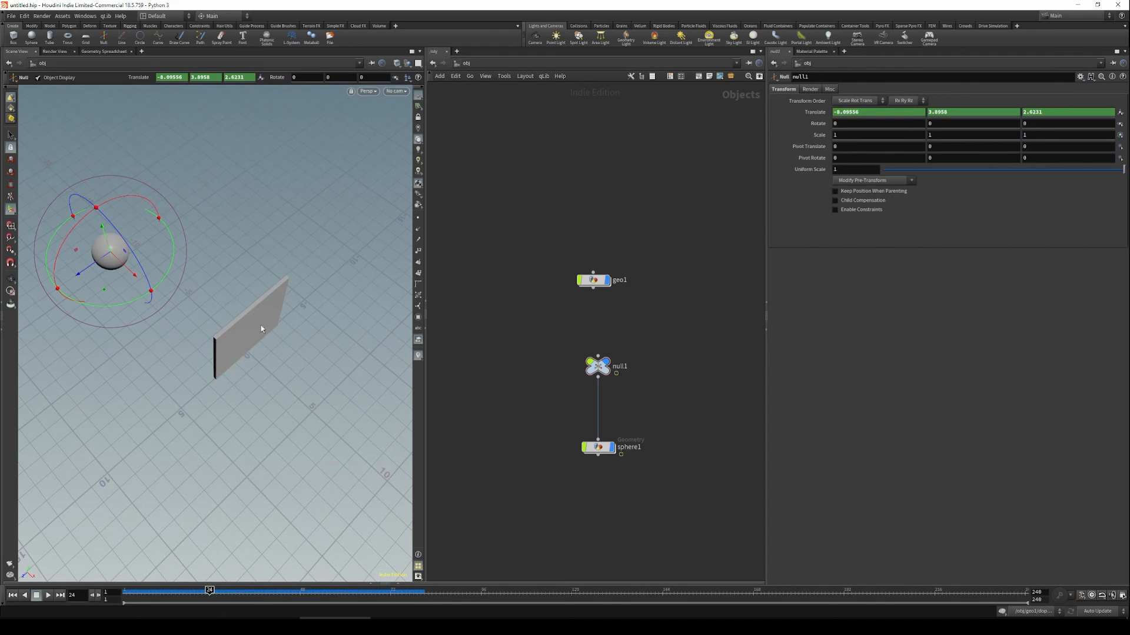
Return to frame 1 and examine the sphere's starting position relative to the wall.
key(Escape)
drag(260, 376, 247, 517)
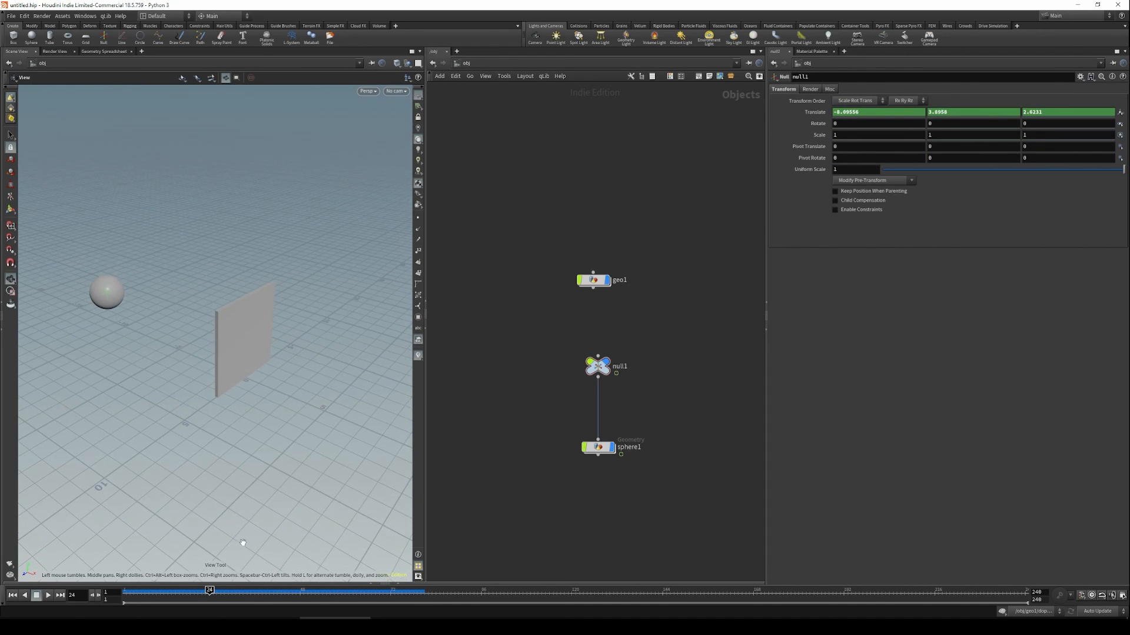
drag(167, 595, 125, 583)
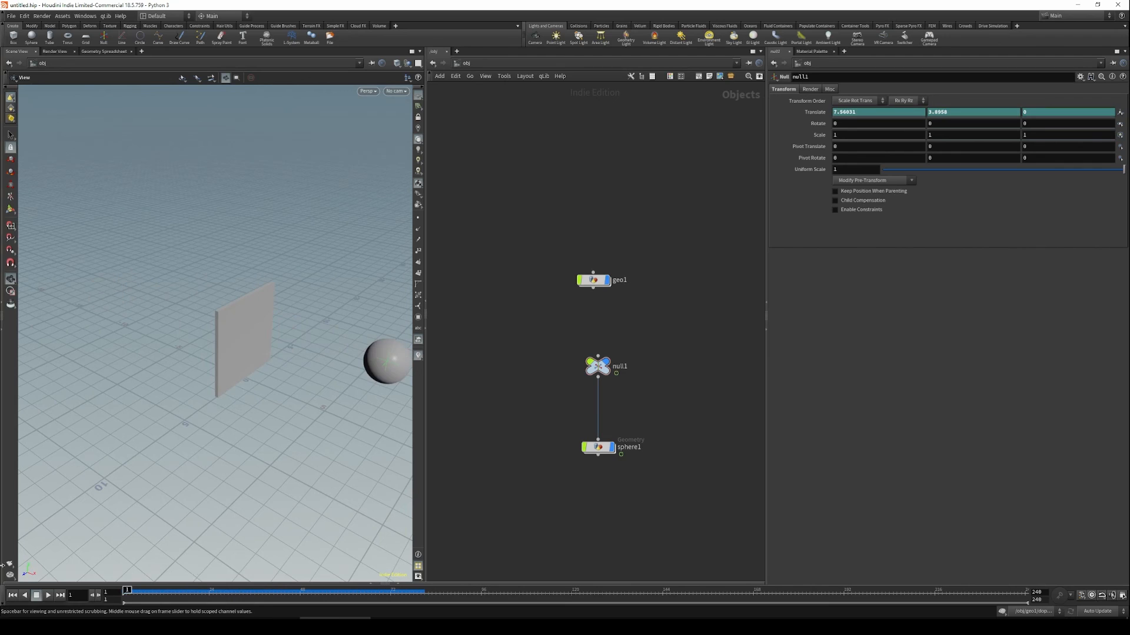
drag(375, 367, 343, 391)
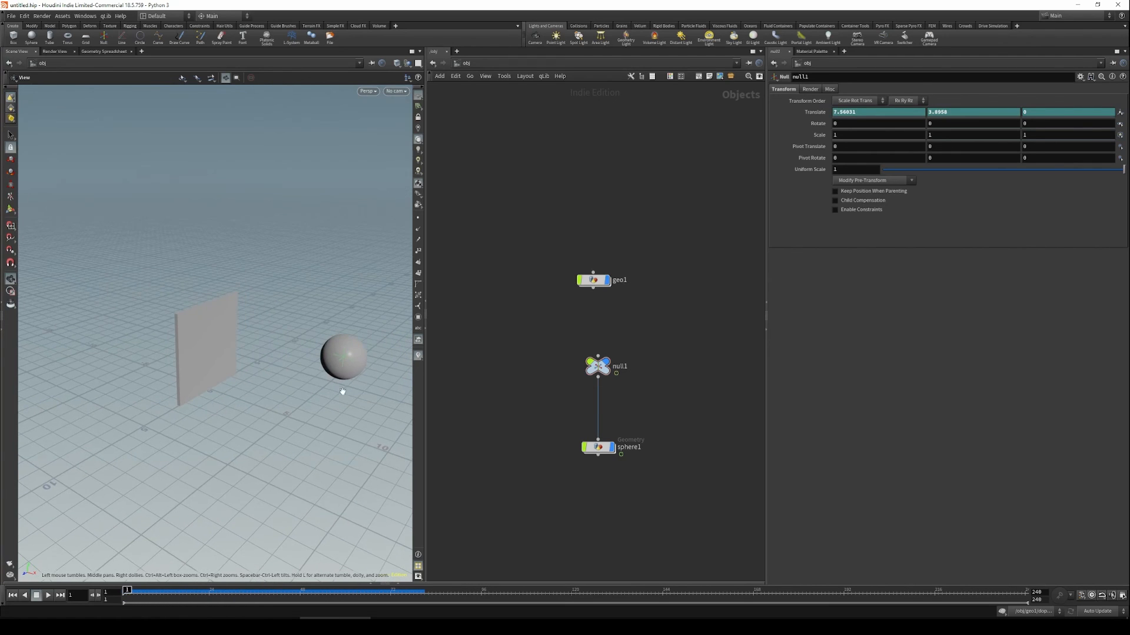
mouse_move(309, 376)
mouse_down()
mouse_move(282, 373)
mouse_move(314, 371)
mouse_up()
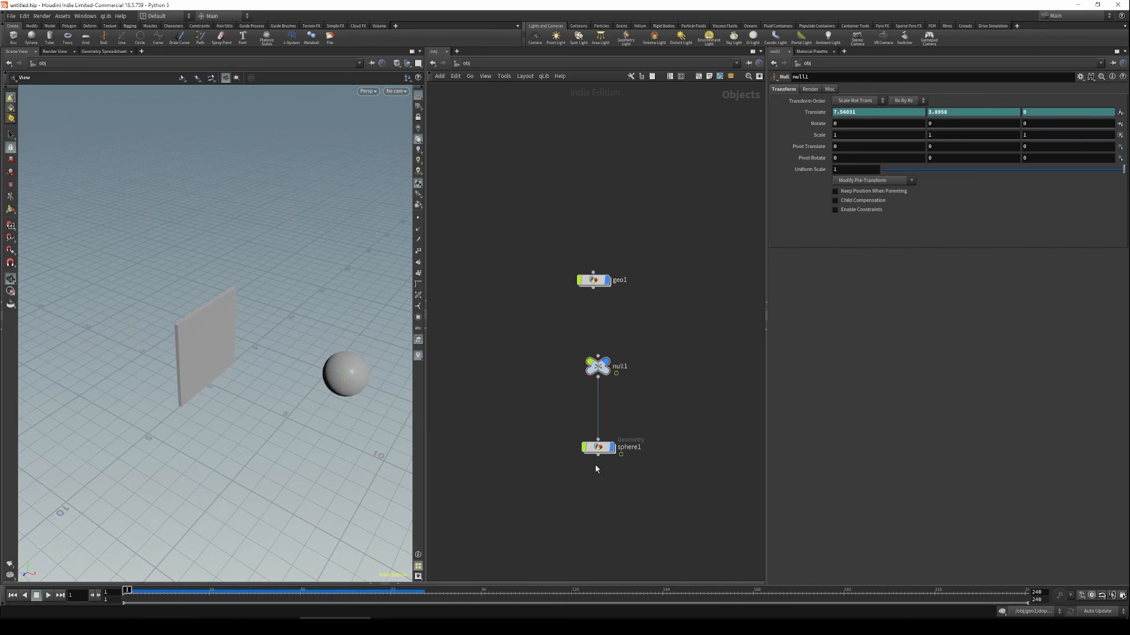
Bypass rbdpackedobject2 inside geo1's dopnet1 to take the teapot out of the simulation.
double_click(592, 281)
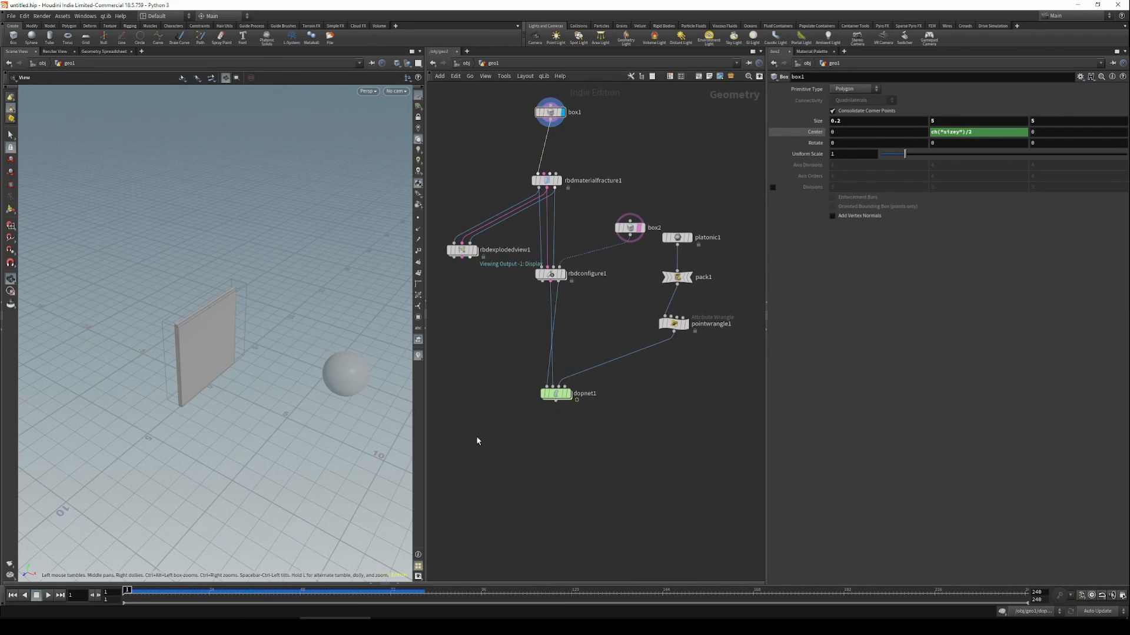
double_click(564, 416)
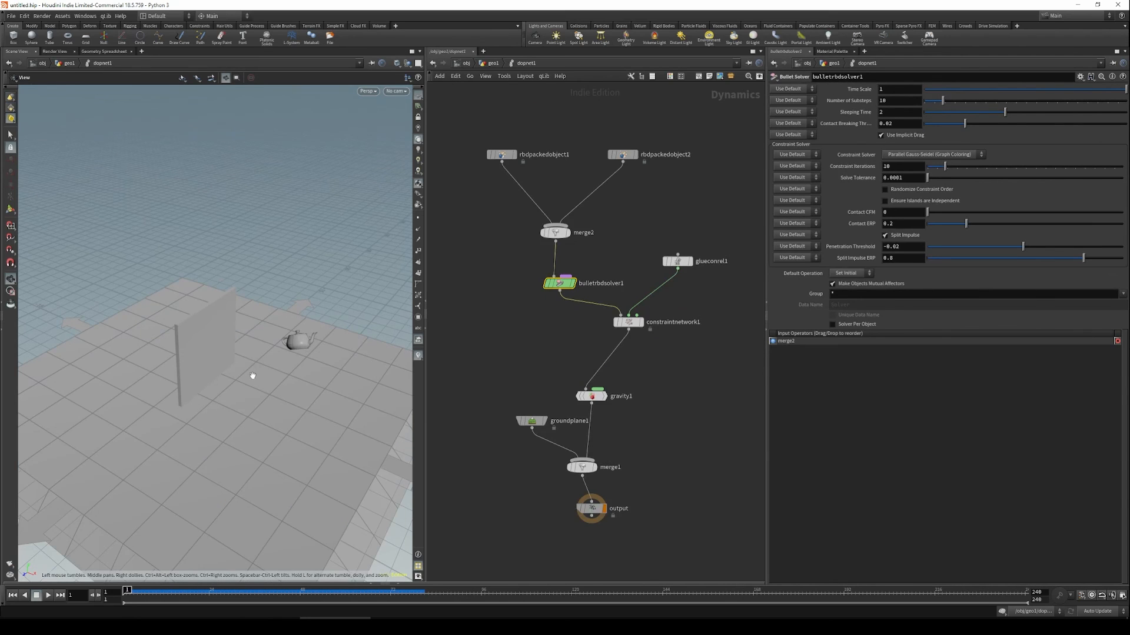
drag(252, 375, 251, 371)
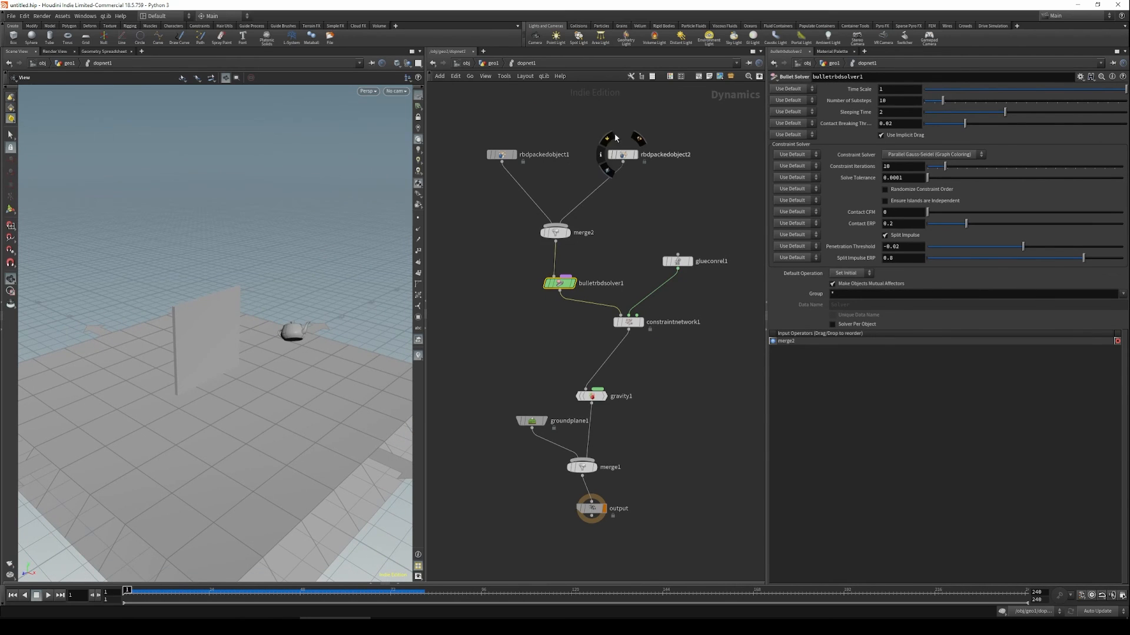
click(622, 154)
key(b)
middle_drag(473, 335, 509, 260)
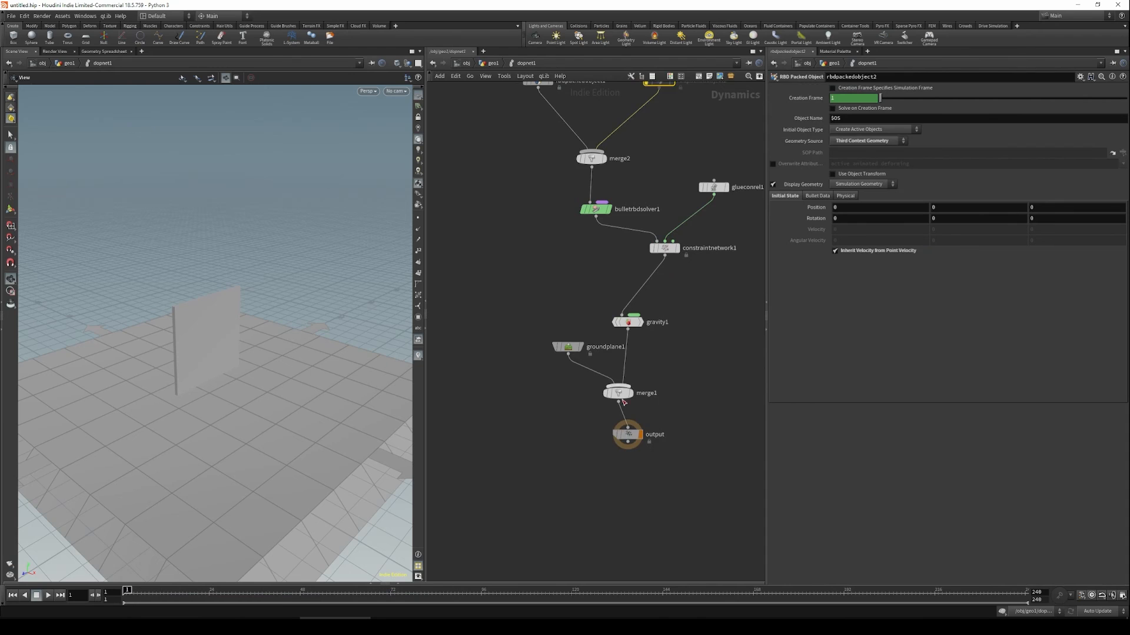
Move the output node further below merge1 and add a Static Object node beneath groundplane1.
drag(628, 440, 617, 515)
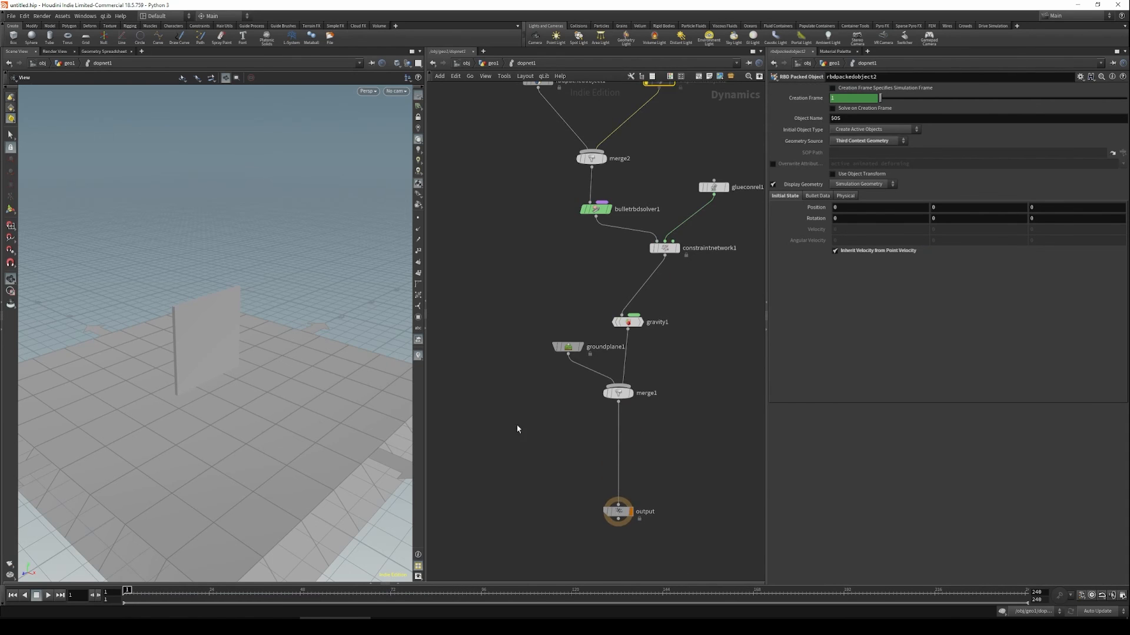
key(Tab)
text(sta)
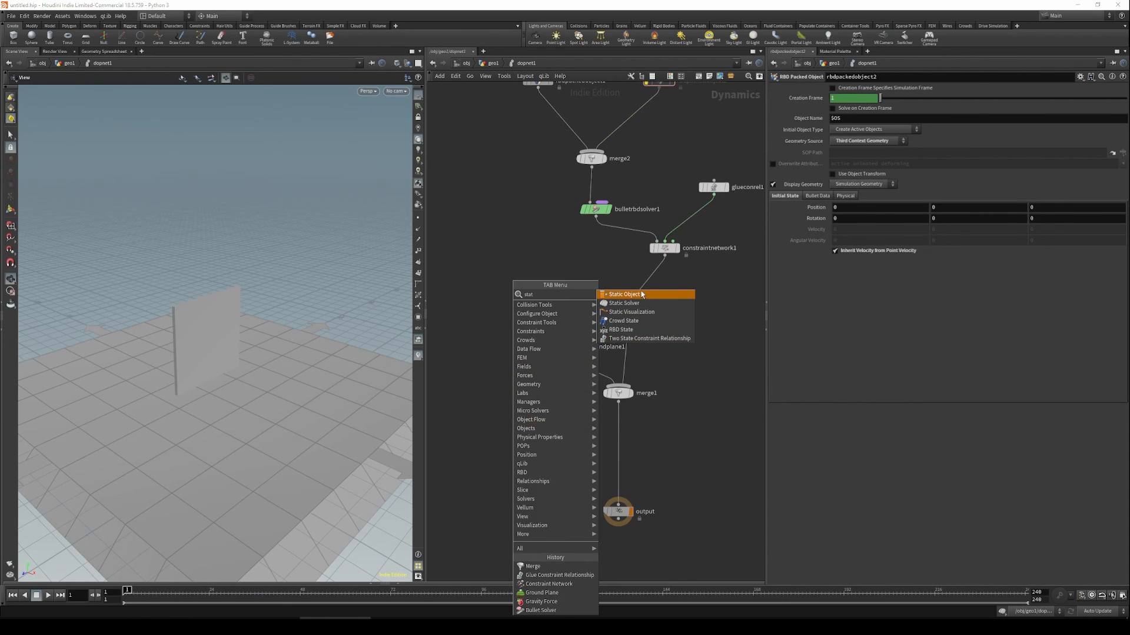
click(640, 292)
click(529, 412)
Add a Merge node above the output, feed it staticobject1 and merge1, and wire it into the output node.
drag(617, 511, 618, 561)
key(Tab)
text(merge)
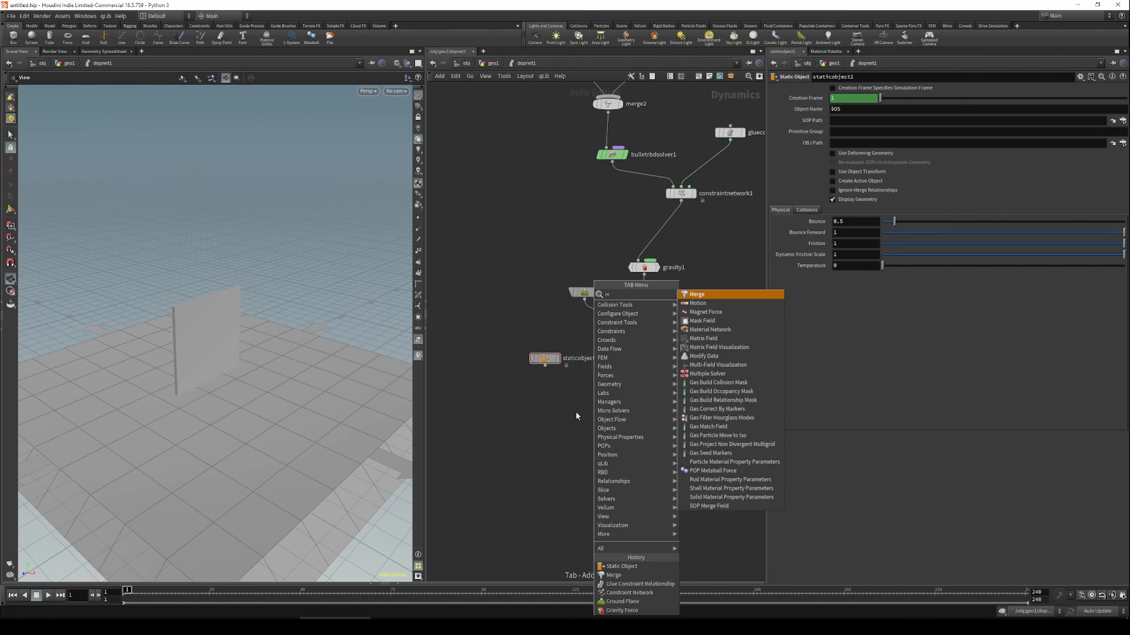
click(699, 295)
click(601, 439)
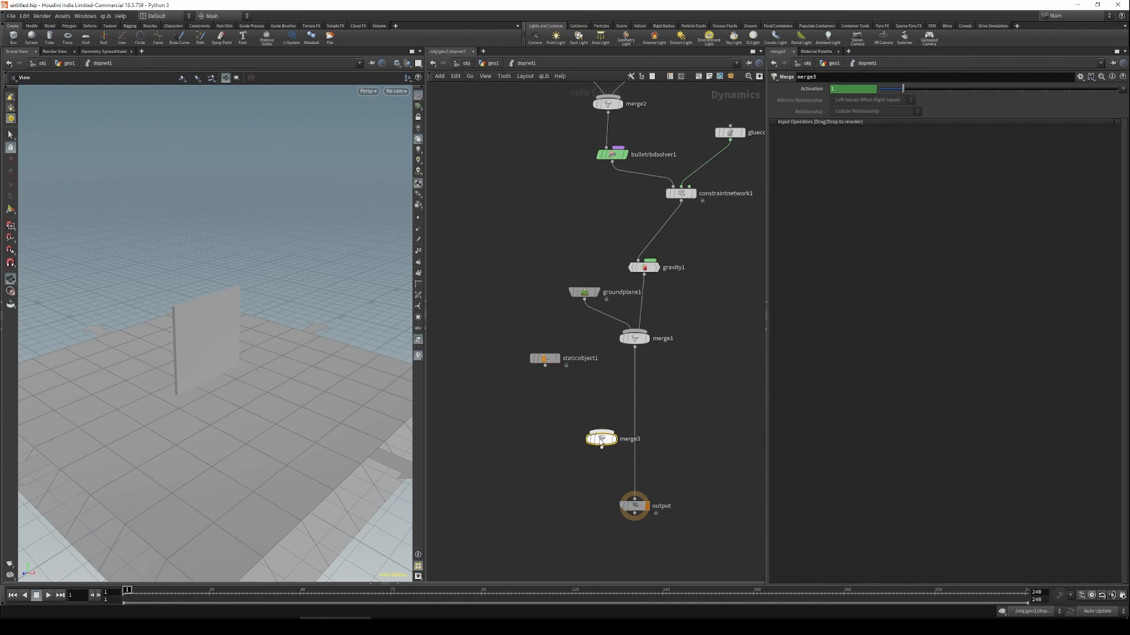
drag(632, 386, 635, 499)
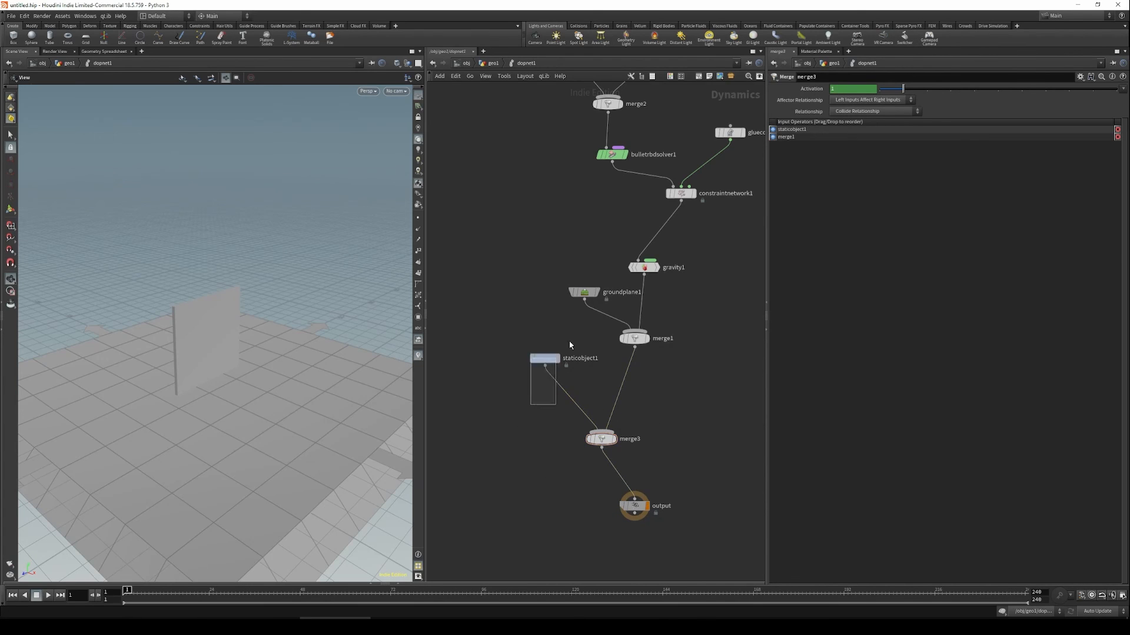
Set staticobject1's SOP Path to /obj/sphere1/sphere1 and shift the node slightly away from the other nodes.
click(545, 358)
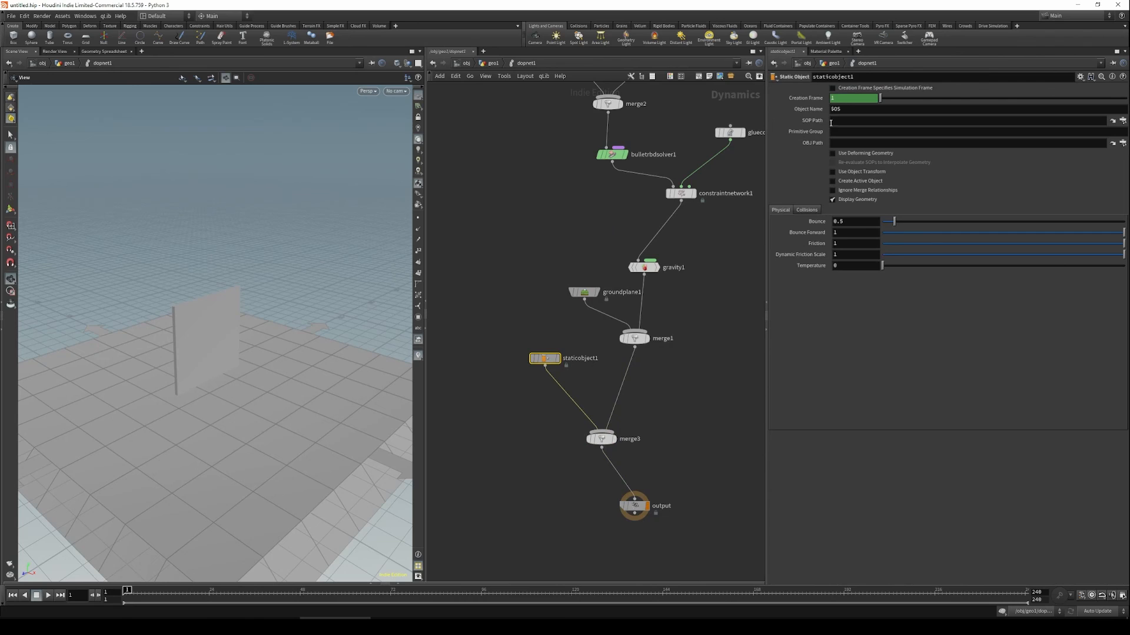
click(1123, 120)
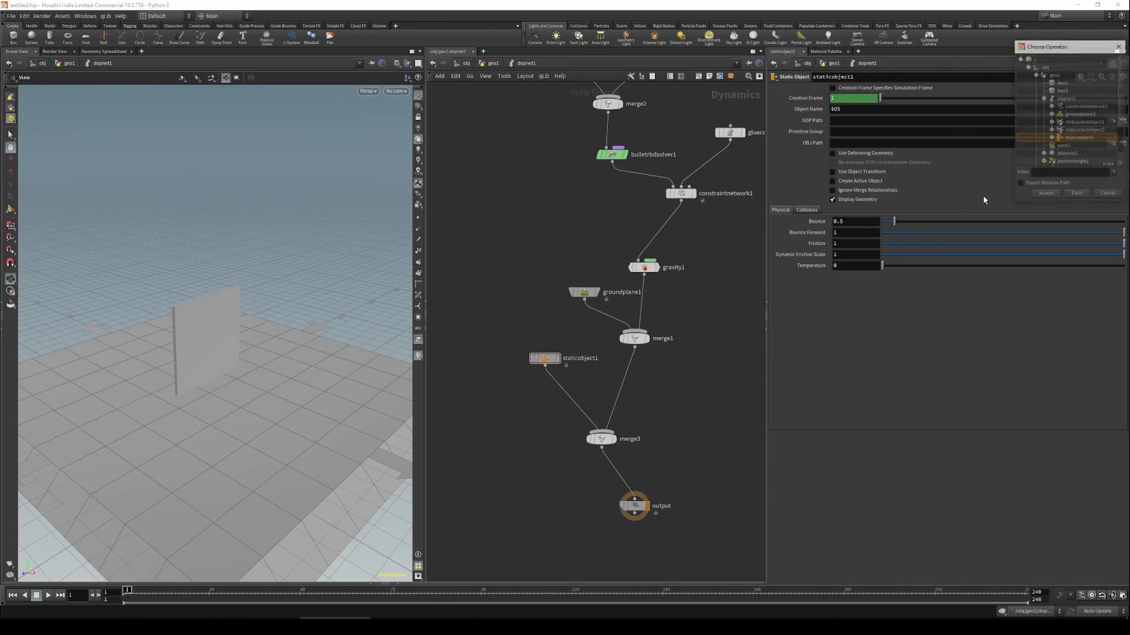
click(1035, 75)
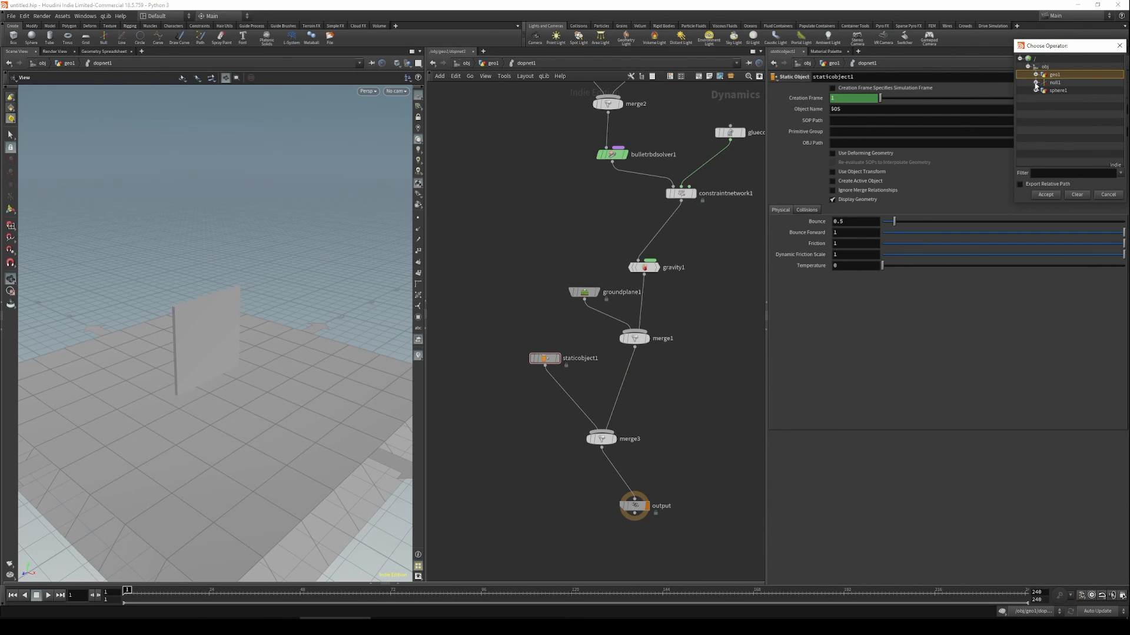
double_click(1063, 98)
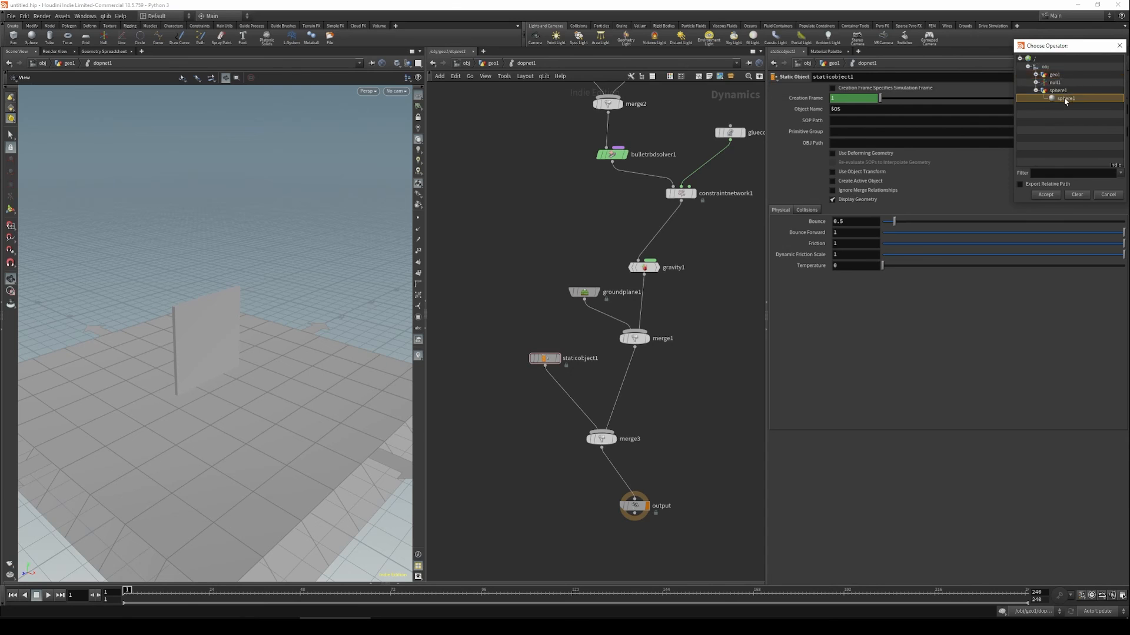
mouse_move(254, 376)
mouse_down()
mouse_move(262, 363)
mouse_move(252, 374)
mouse_up()
drag(546, 366, 522, 368)
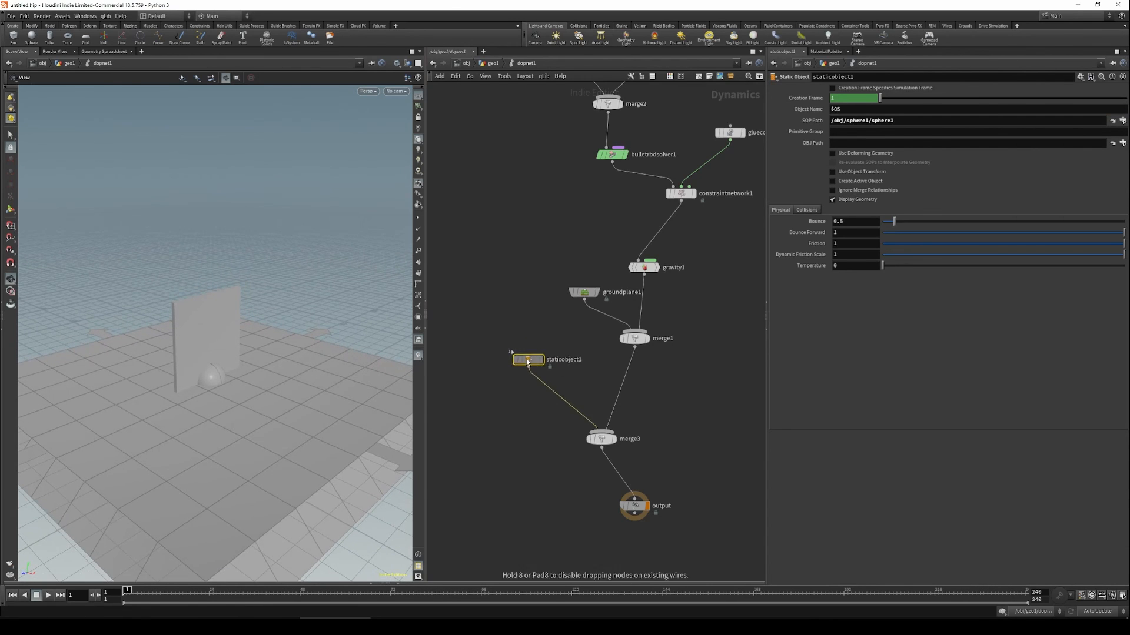
drag(224, 386, 217, 380)
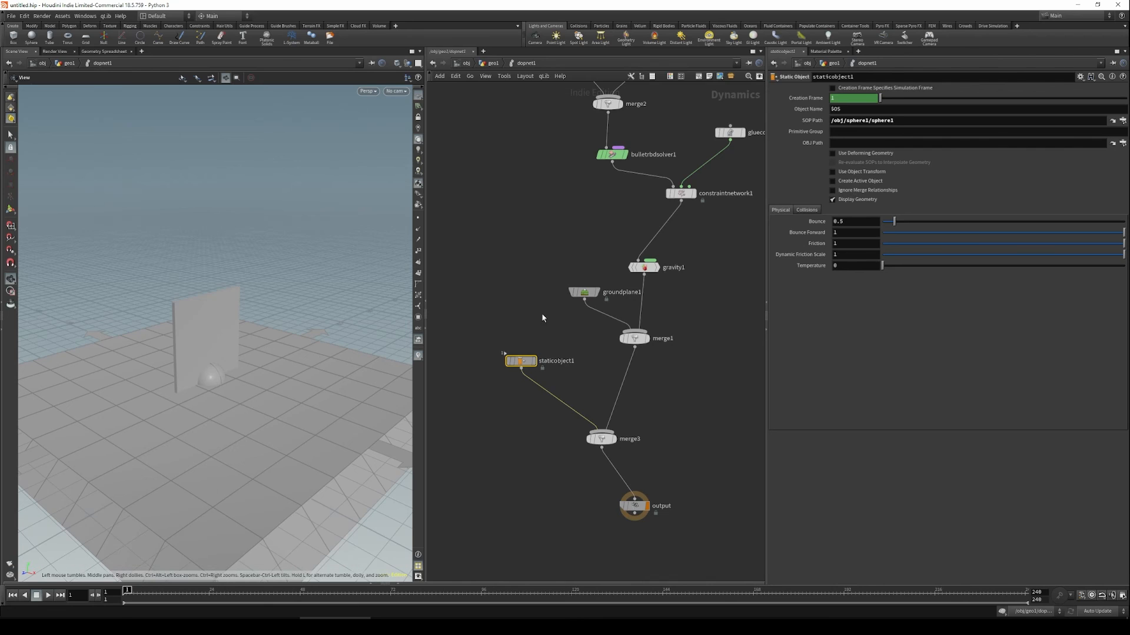
Enable Use Object Transform on staticobject1, play the simulation and return to frame 1.
click(863, 173)
drag(391, 323, 247, 377)
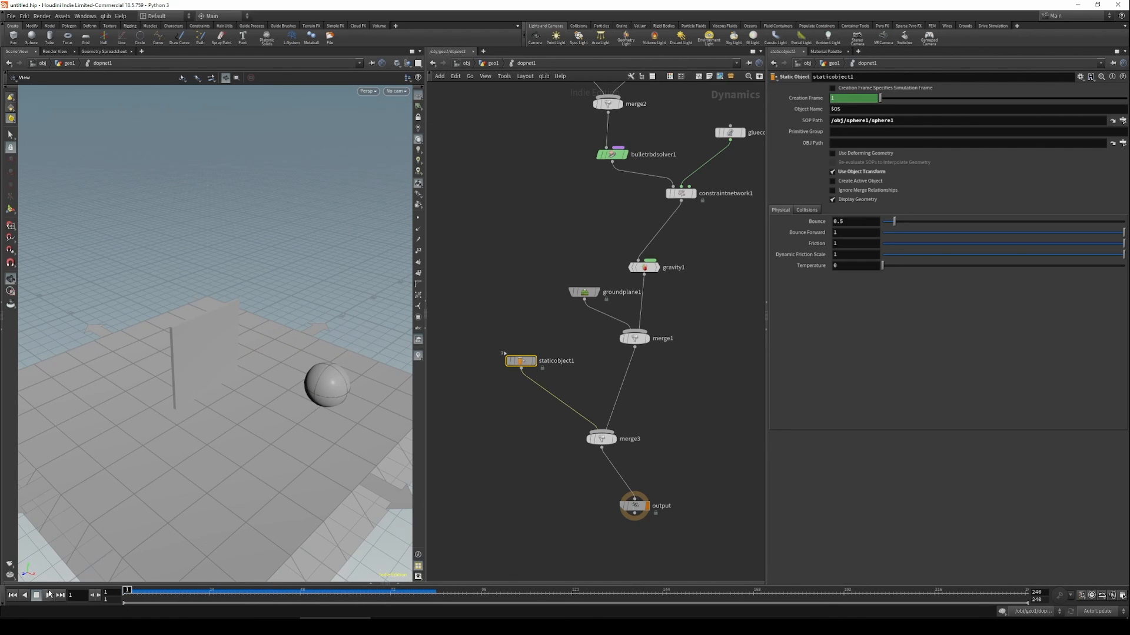
click(49, 596)
click(12, 596)
drag(313, 398, 338, 333)
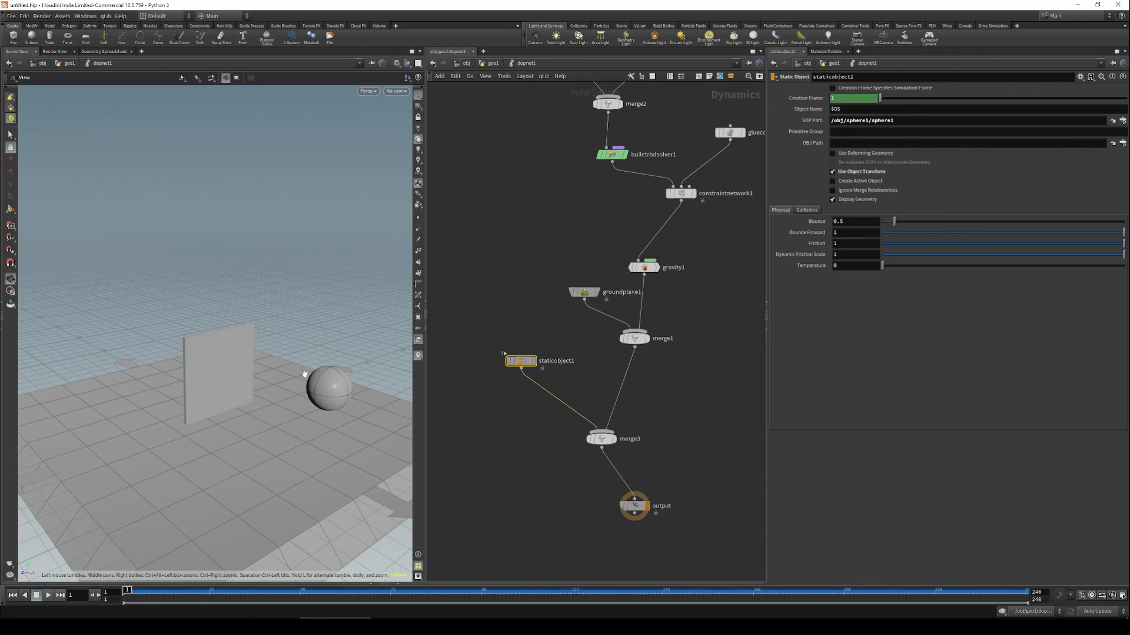
mouse_move(298, 357)
mouse_down()
mouse_move(306, 377)
mouse_move(311, 363)
mouse_up()
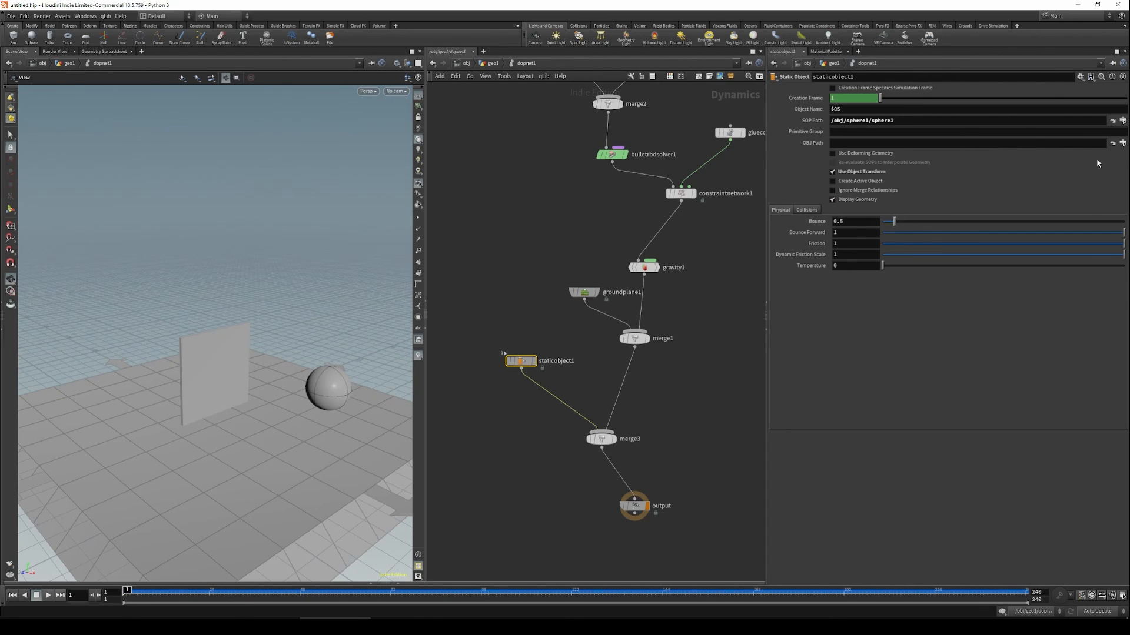
Set staticobject1's OBJ Path to /obj/null1, run the simulation and return to frame 1.
click(1122, 144)
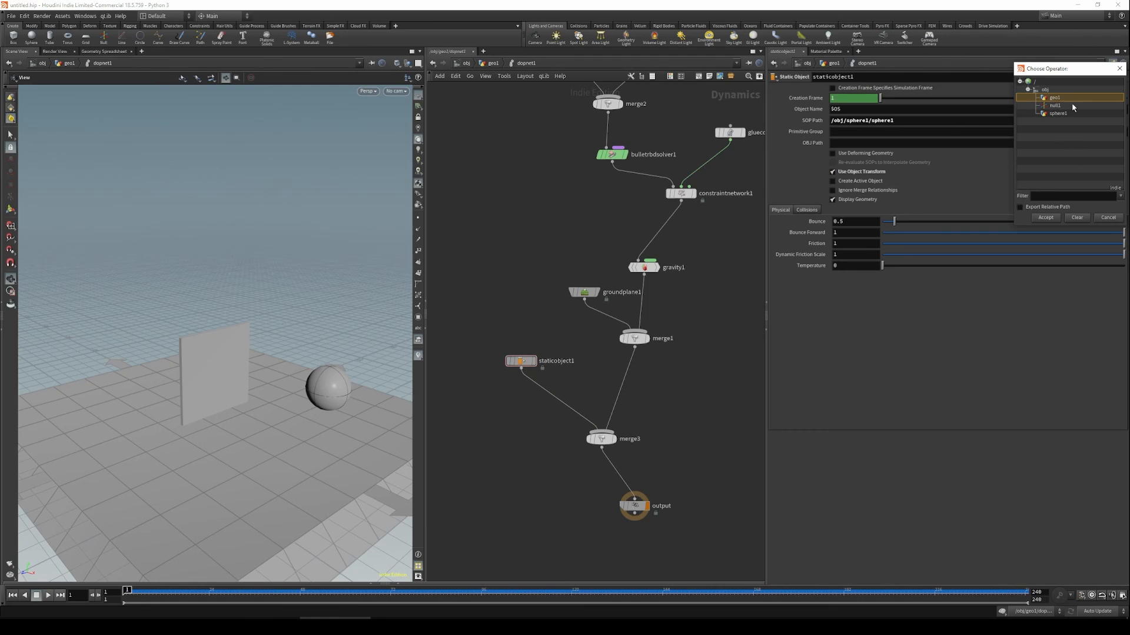
click(1056, 106)
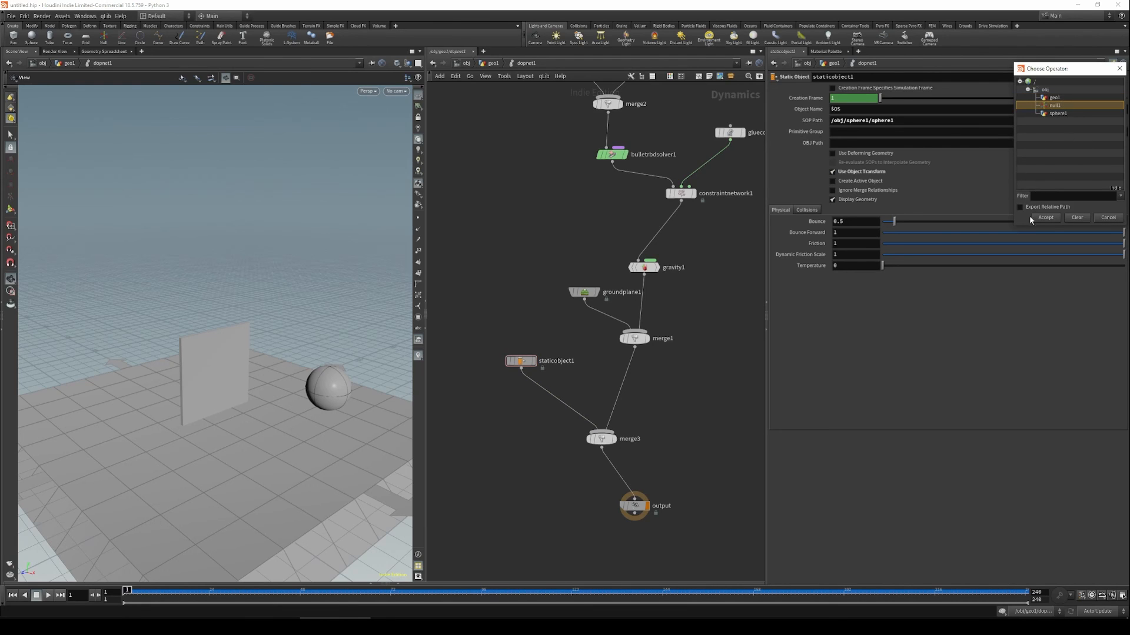
click(1047, 217)
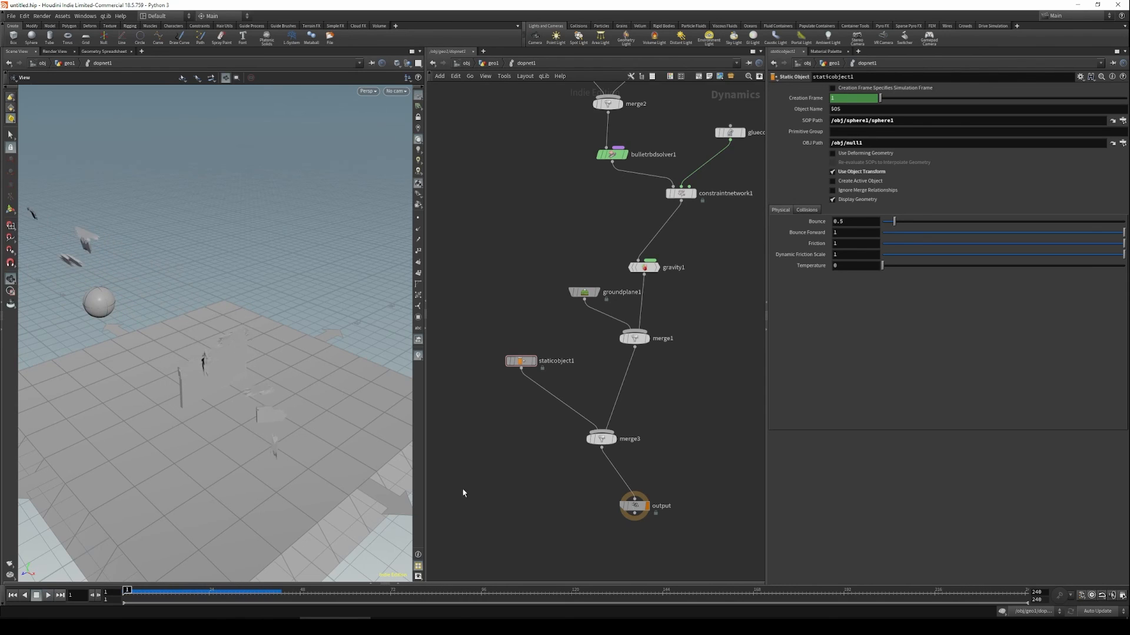
key(ctrl+Up)
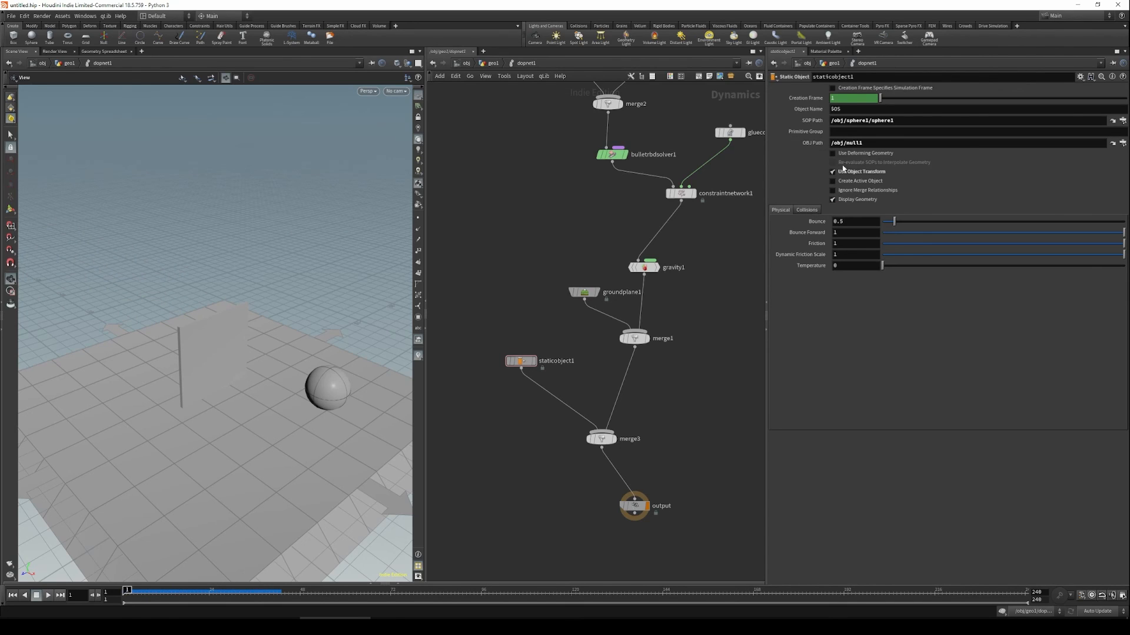
Read the OBJ Path parameter's description and replay the sphere's impact on the wall from several angles, returning to frame 1.
mouse_move(813, 144)
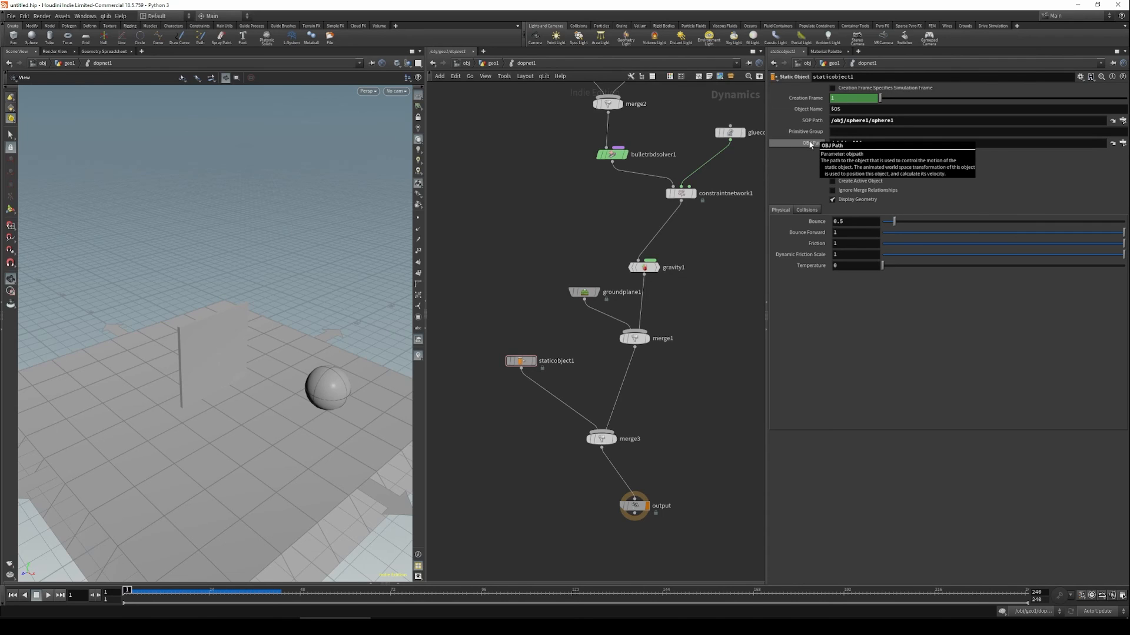
alt+drag(253, 411, 247, 385)
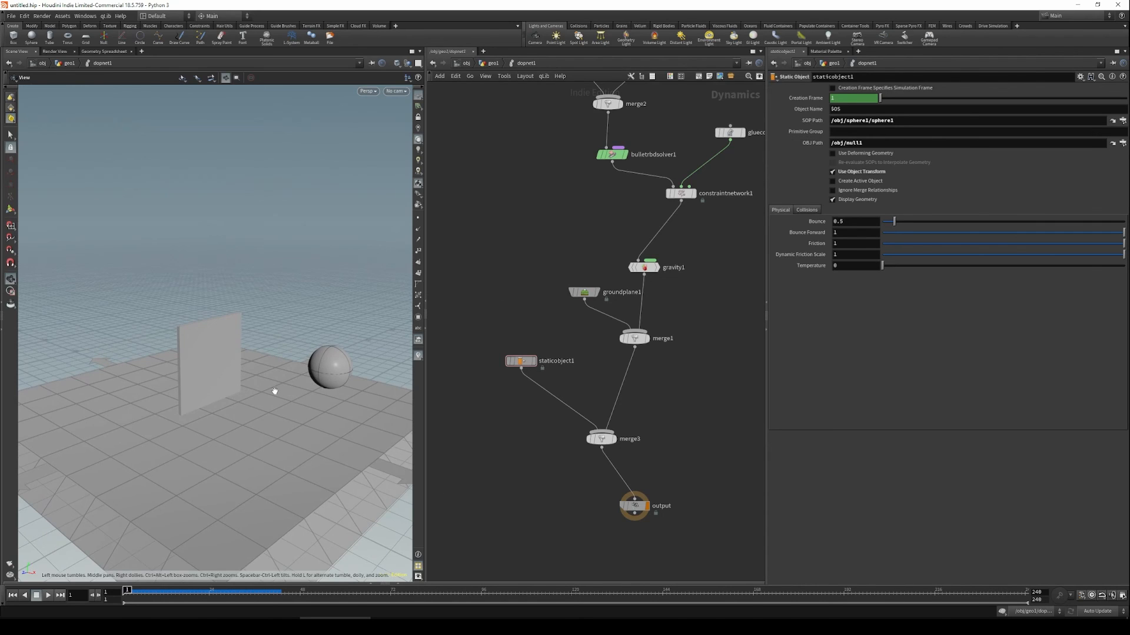
key(Up)
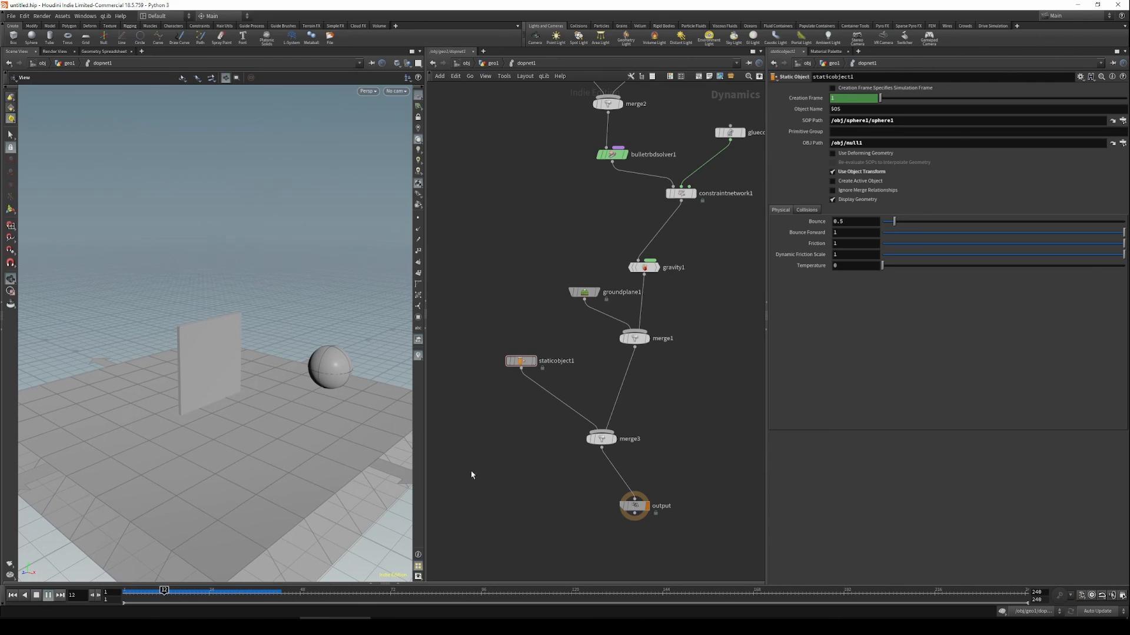
key(ctrl+Up)
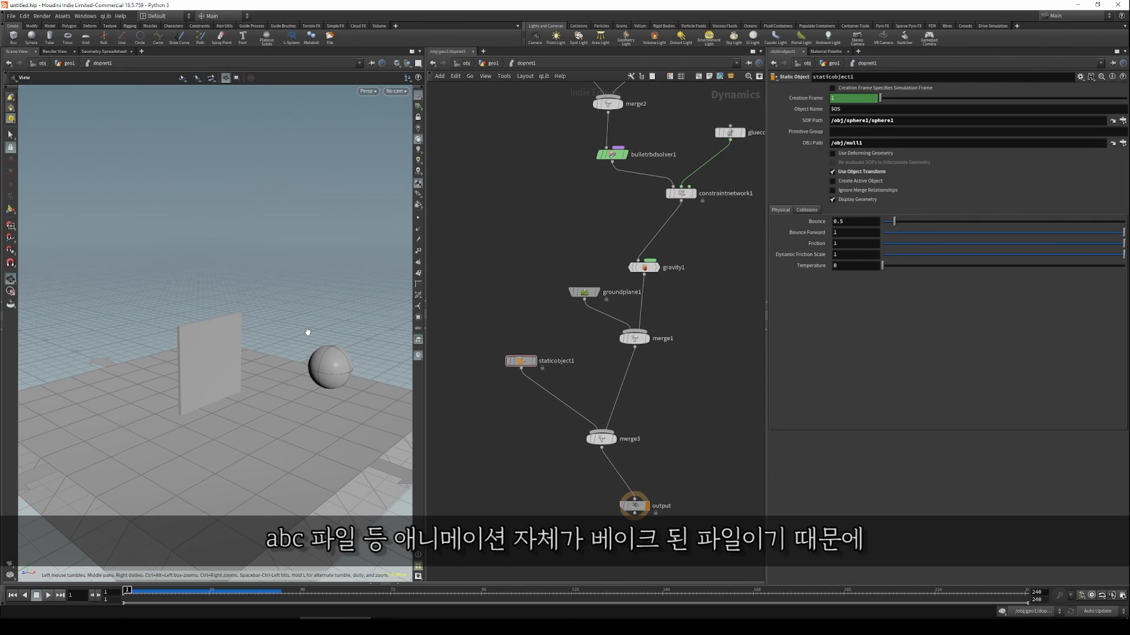
drag(310, 310, 265, 378)
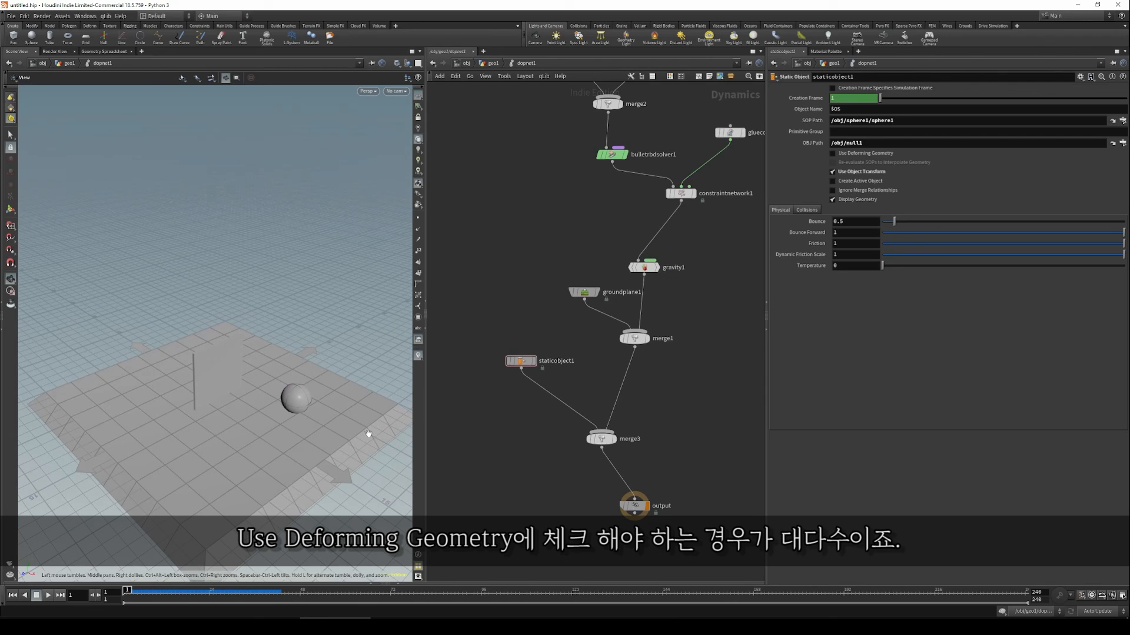
click(521, 361)
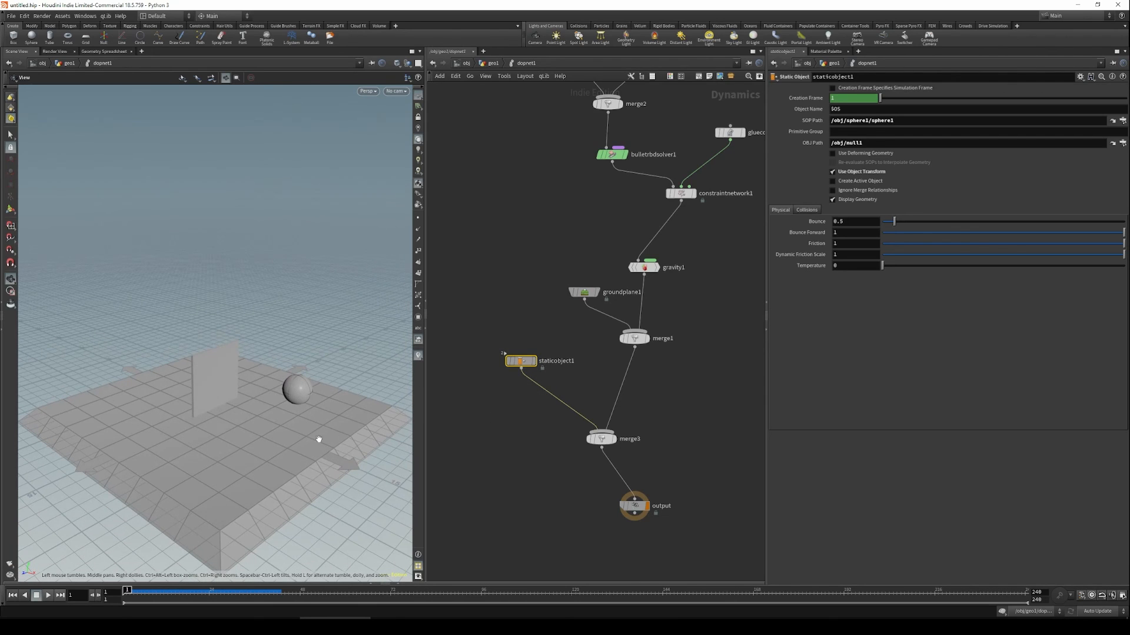
key(Up)
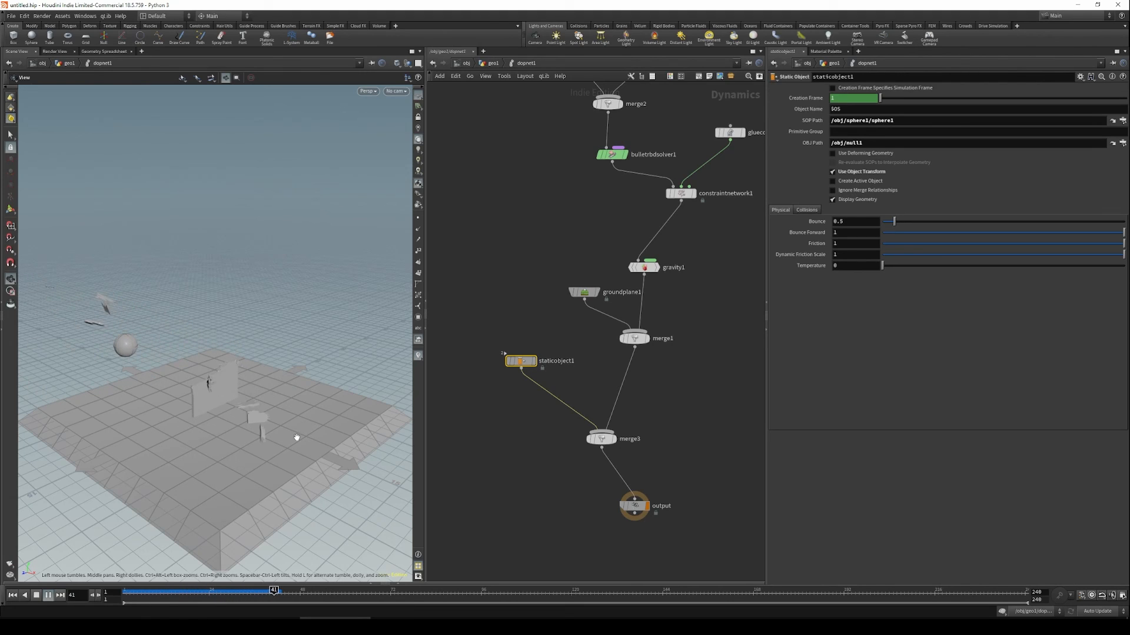
key(ctrl+Up)
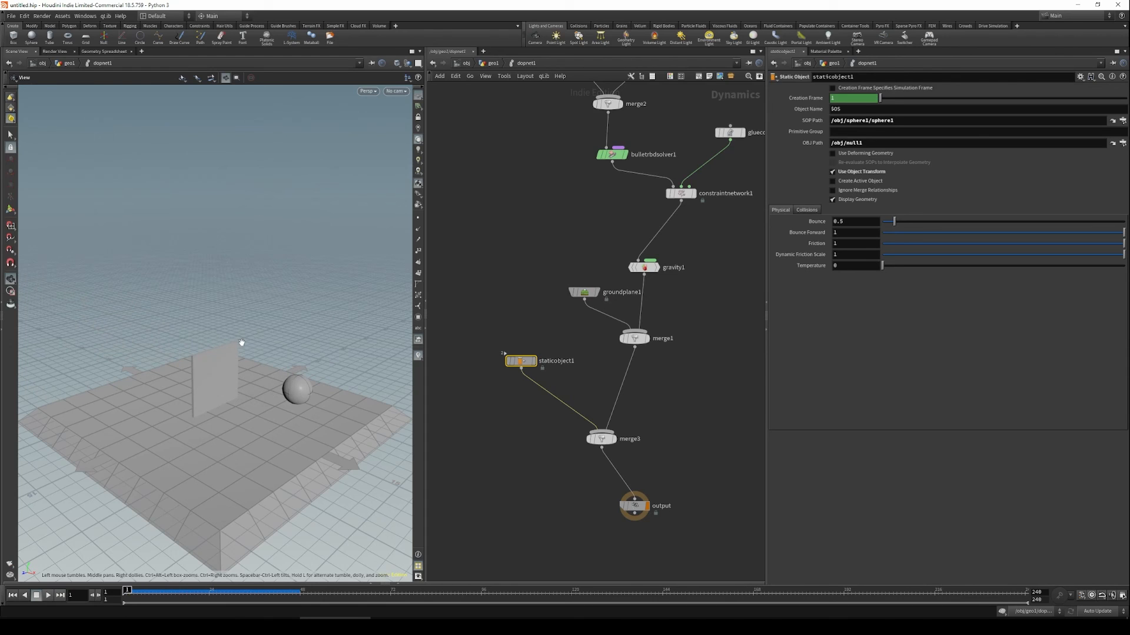
drag(229, 352, 223, 360)
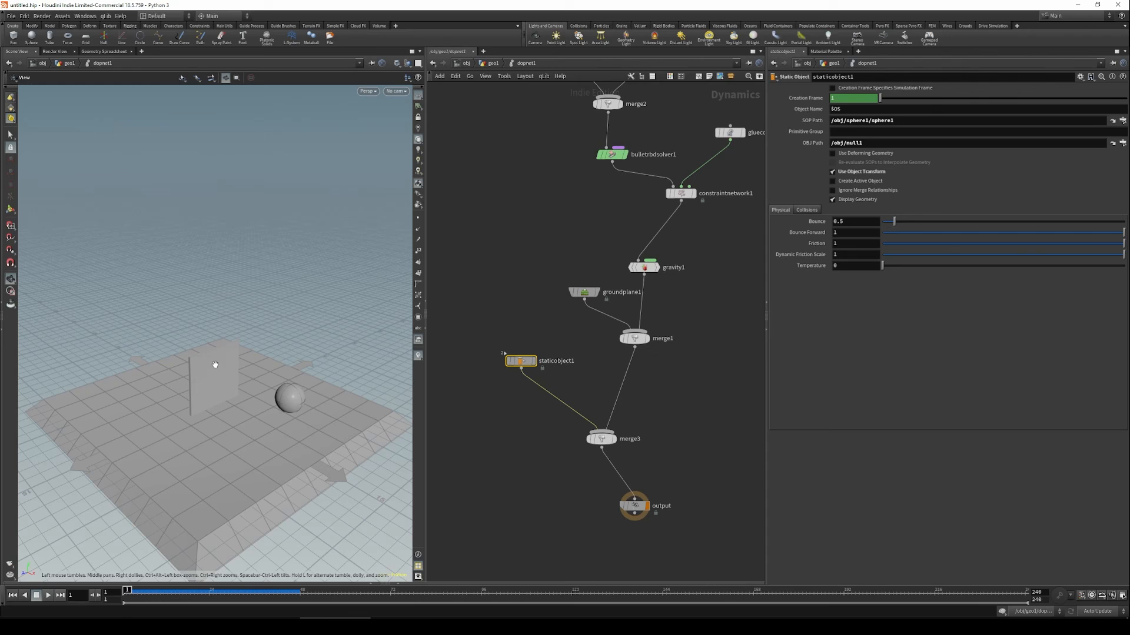
mouse_move(223, 378)
mouse_down()
mouse_move(267, 370)
mouse_move(222, 373)
mouse_move(206, 389)
mouse_up()
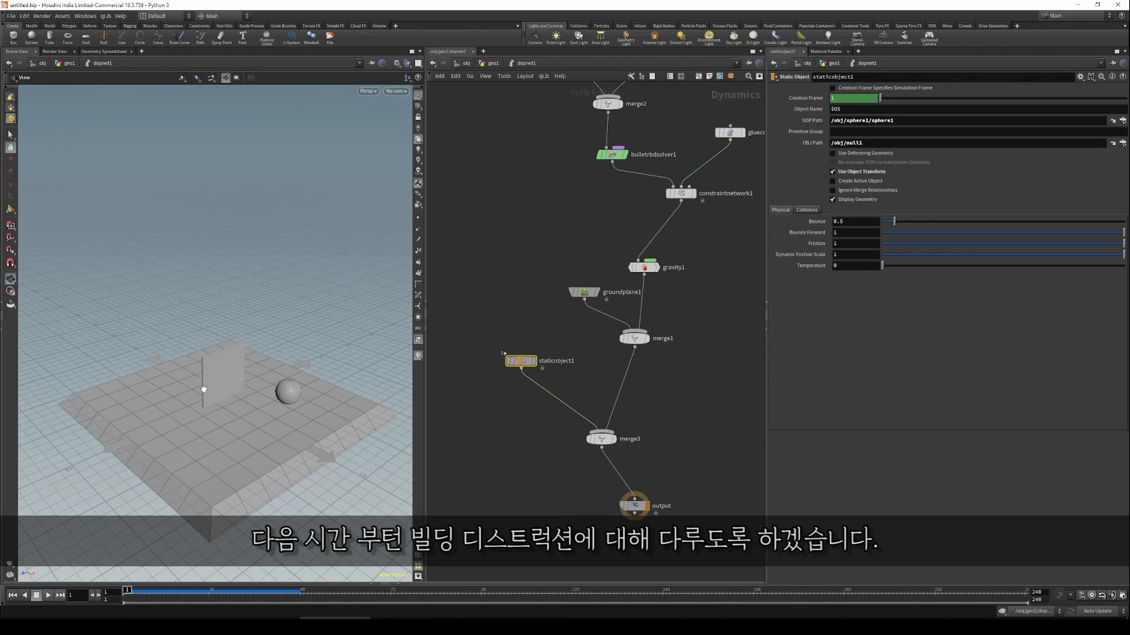
scroll(518, 503, down, 4)
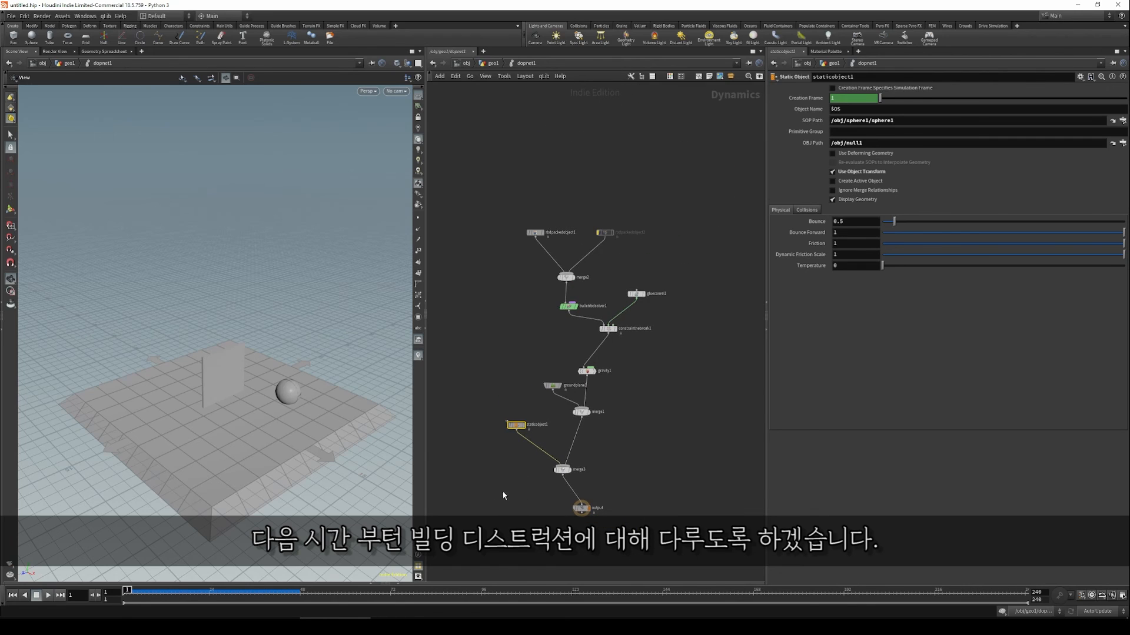
scroll(506, 497, up, 3)
scroll(518, 499, down, 2)
middle_drag(500, 501, 511, 489)
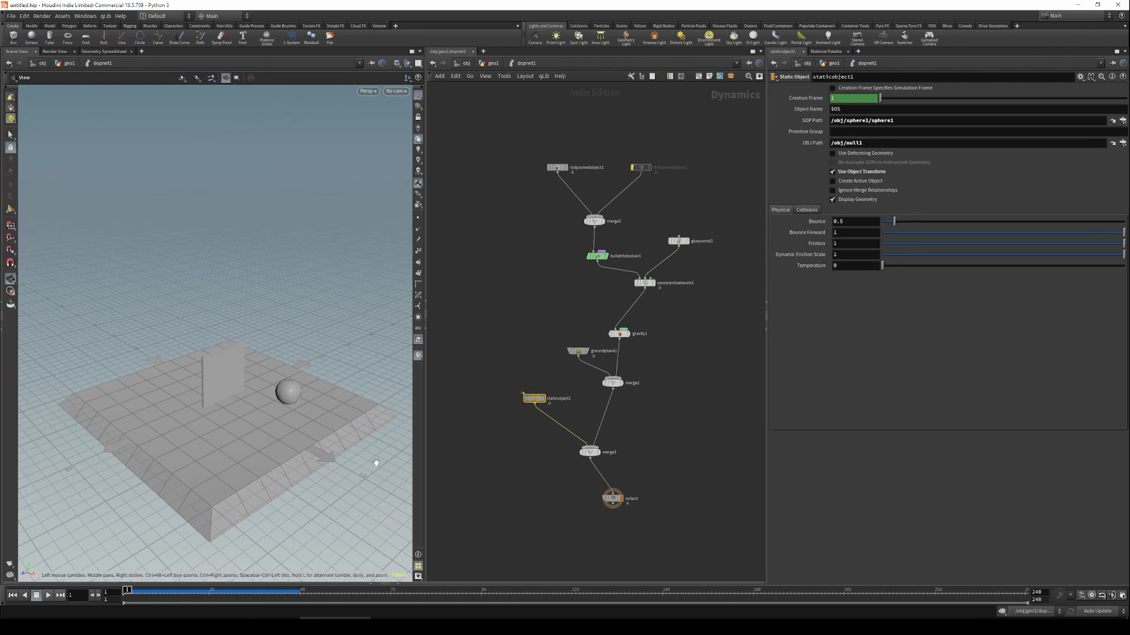
drag(327, 433, 325, 458)
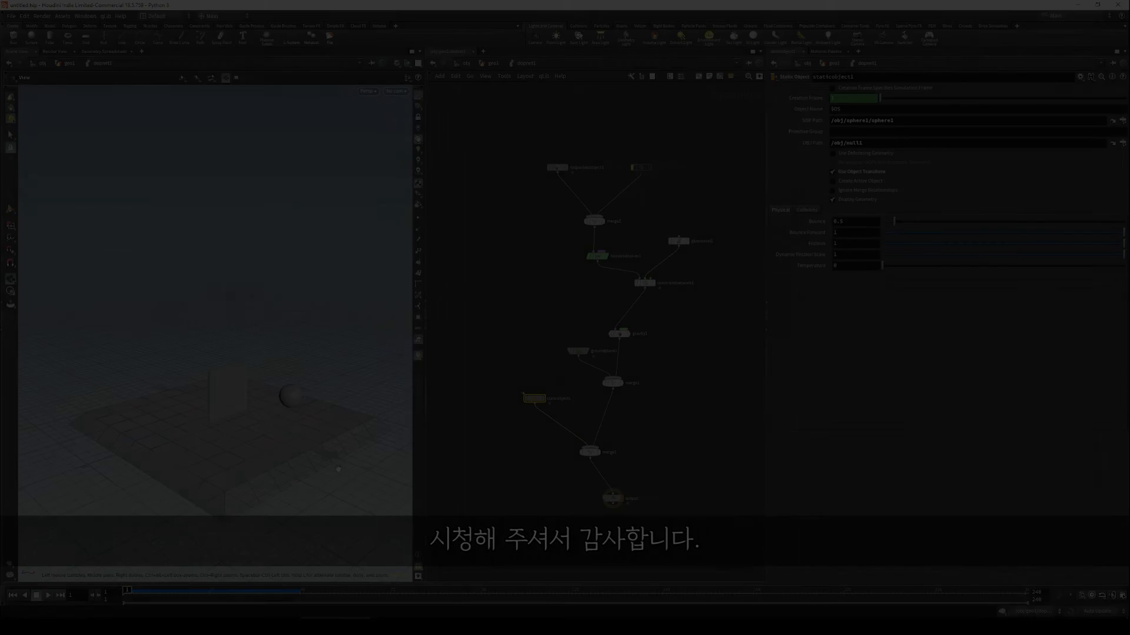